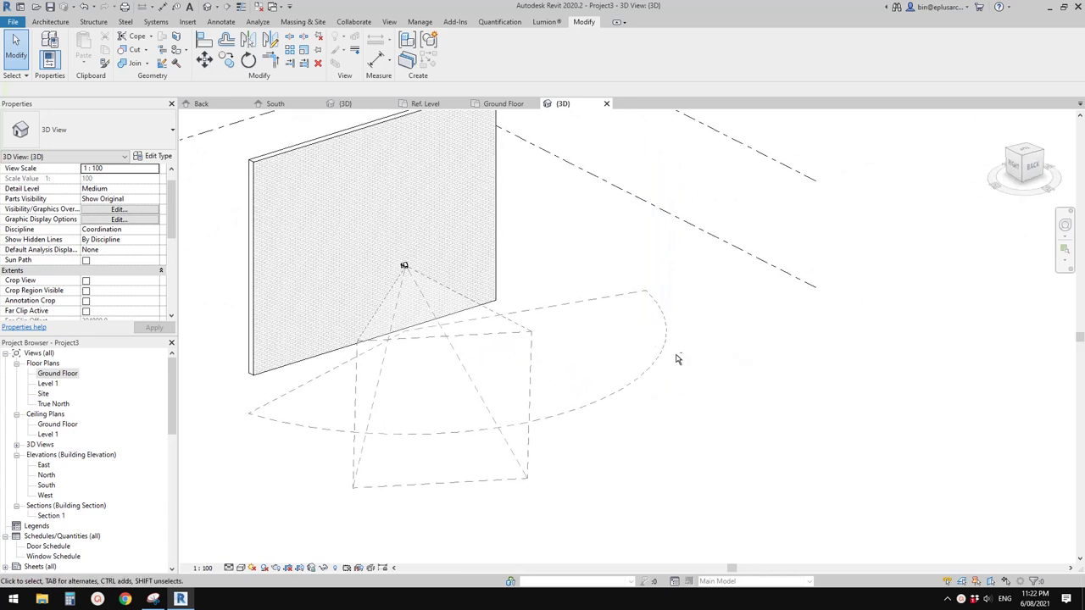
- Examine the camera's coverage area on the wall in the Ground Floor plan and the default 3D view
shift+middle_drag(522, 346, 496, 358)
double_click(71, 377)
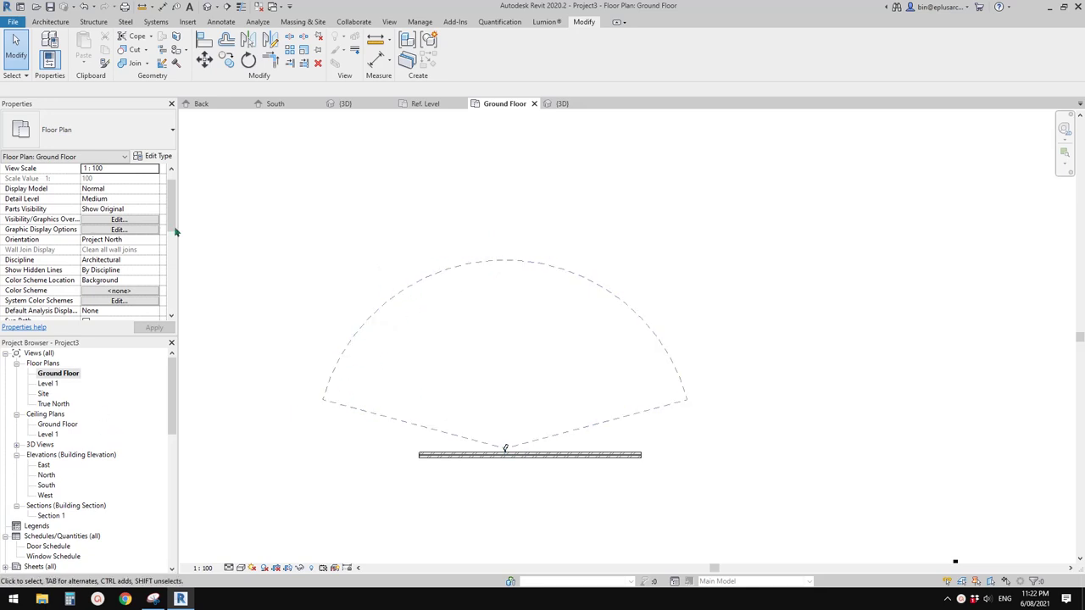
click(206, 7)
shift+middle_drag(450, 310, 436, 325)
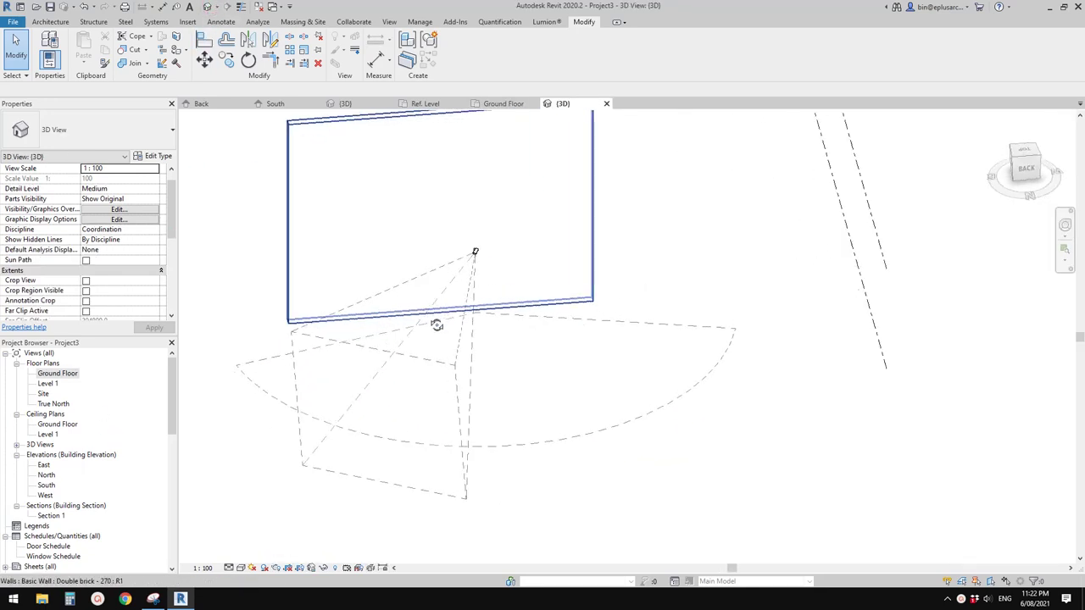
- Change the A1 angle of the wall-mounted CCTV camera so its view cone points in another direction
click(475, 282)
shift+middle_drag(474, 282, 435, 293)
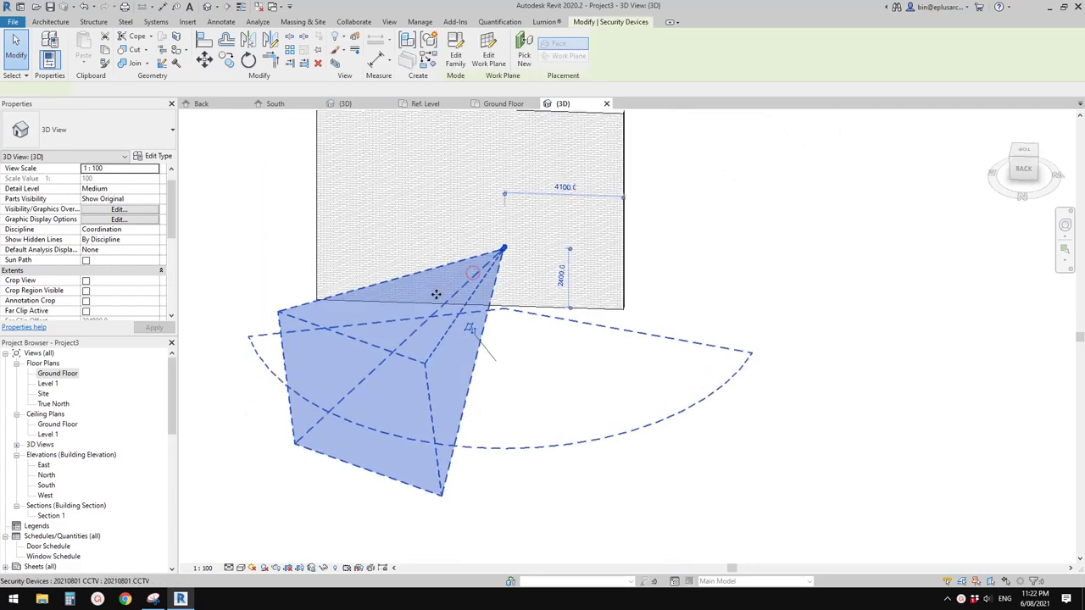
click(123, 239)
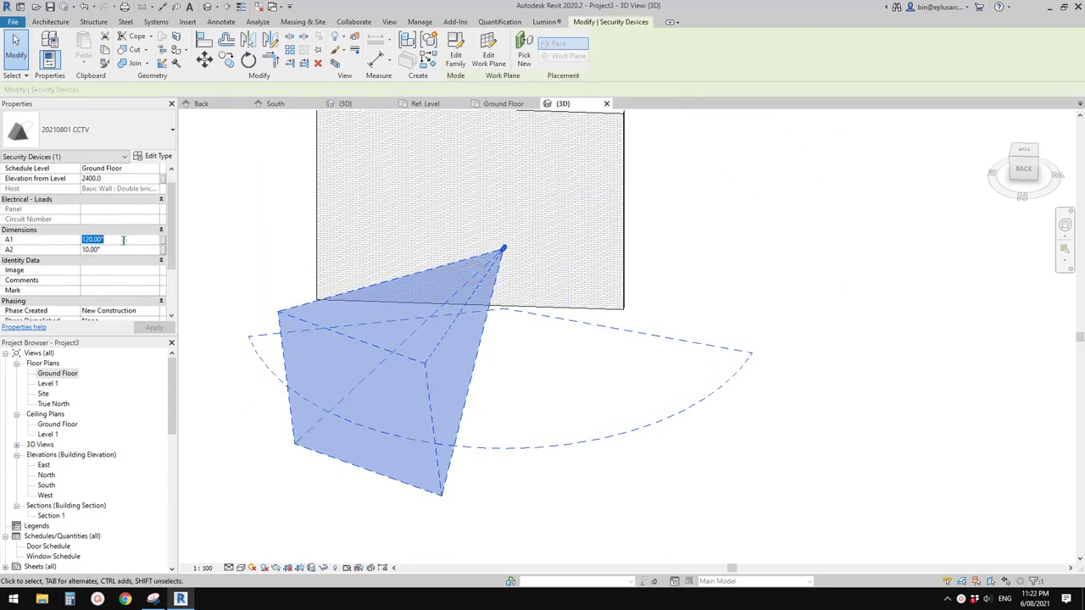
middle_drag(525, 305, 562, 320)
key(Escape)
- Close the inactive views, the project and the open CCTV family to return to the home screen
scroll(135, 469, down, 2)
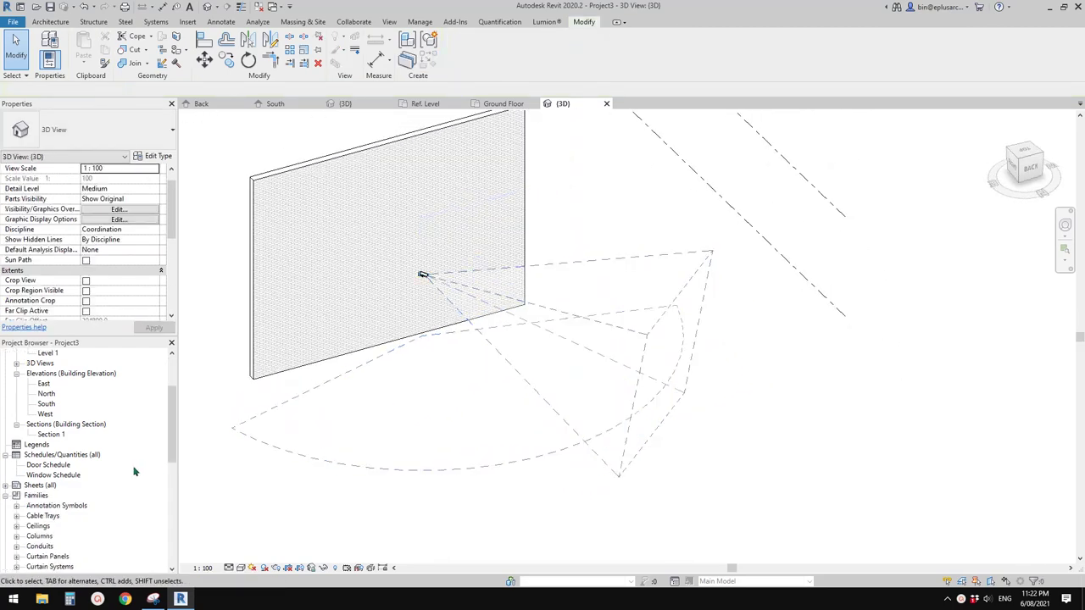
middle_drag(444, 380, 425, 386)
click(260, 7)
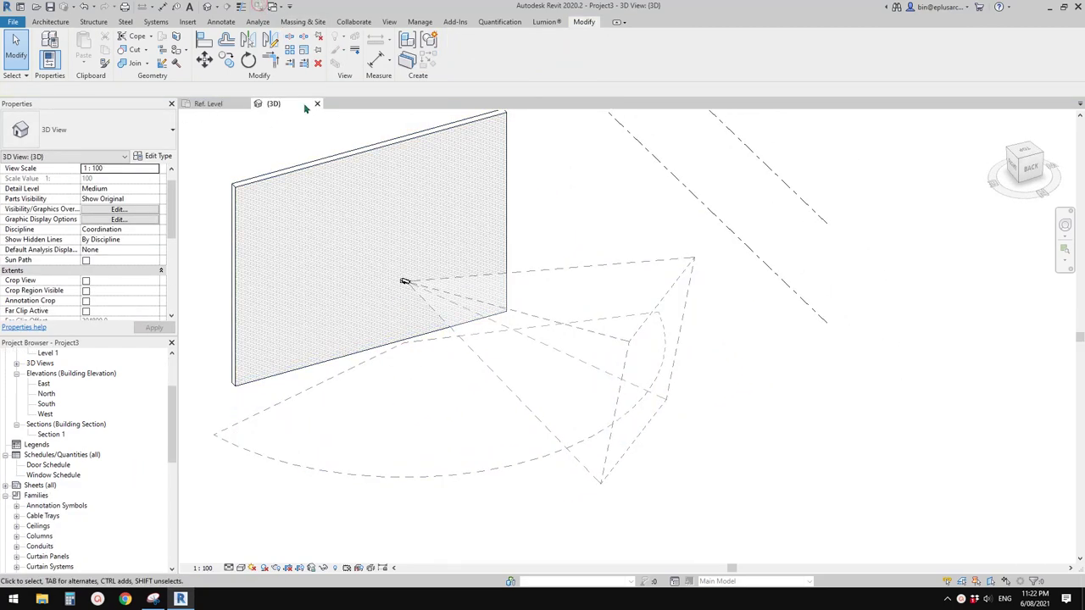
click(317, 103)
click(566, 299)
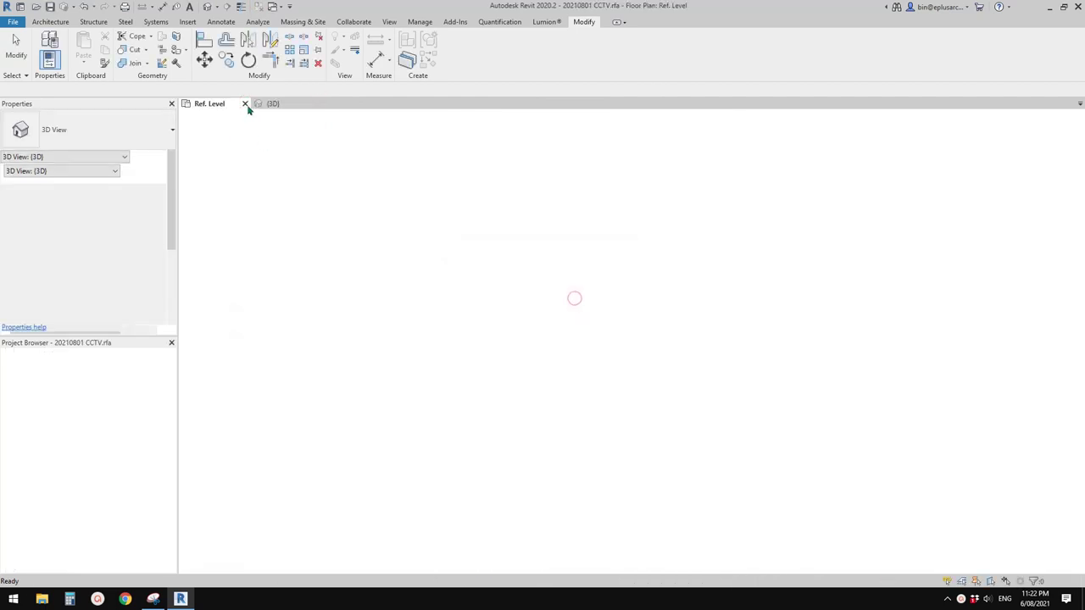
click(245, 104)
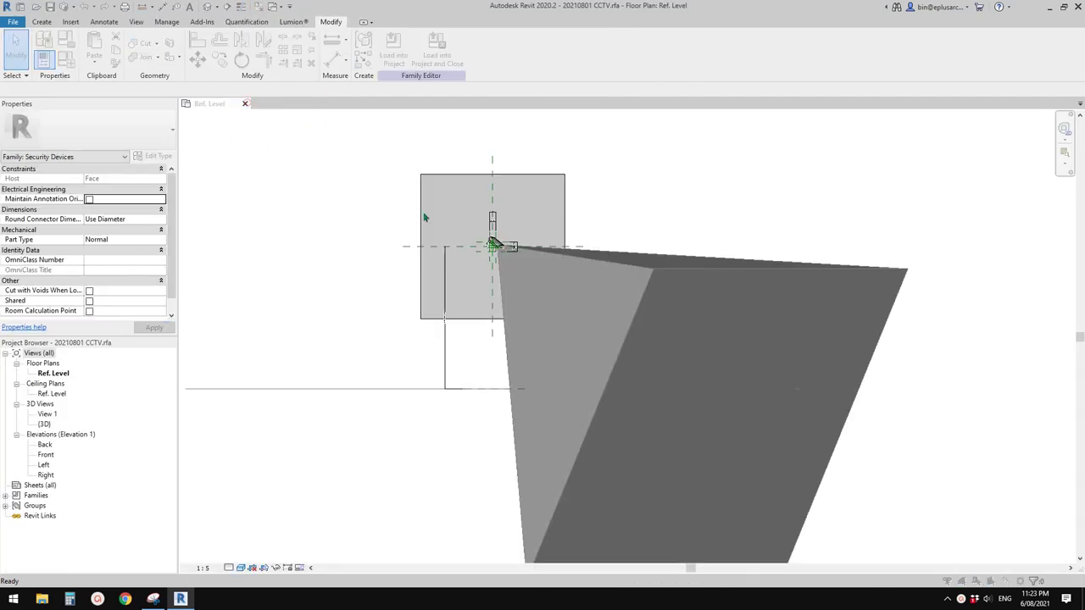
click(565, 306)
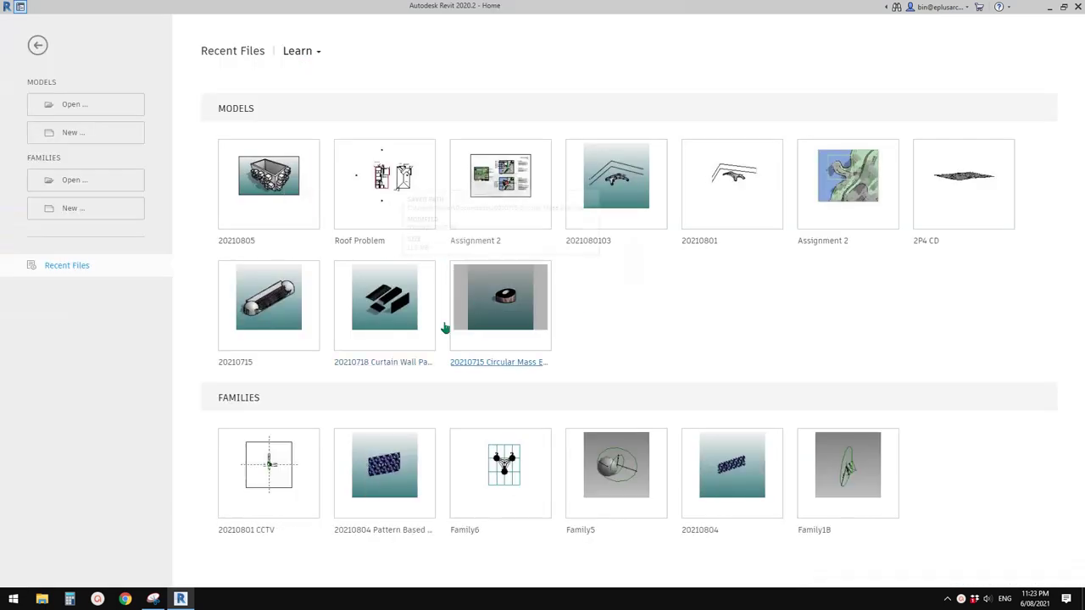
- Open the recent family 20210801 CCTV and bring the camera geometry closer in the Ref. Level plan
click(259, 479)
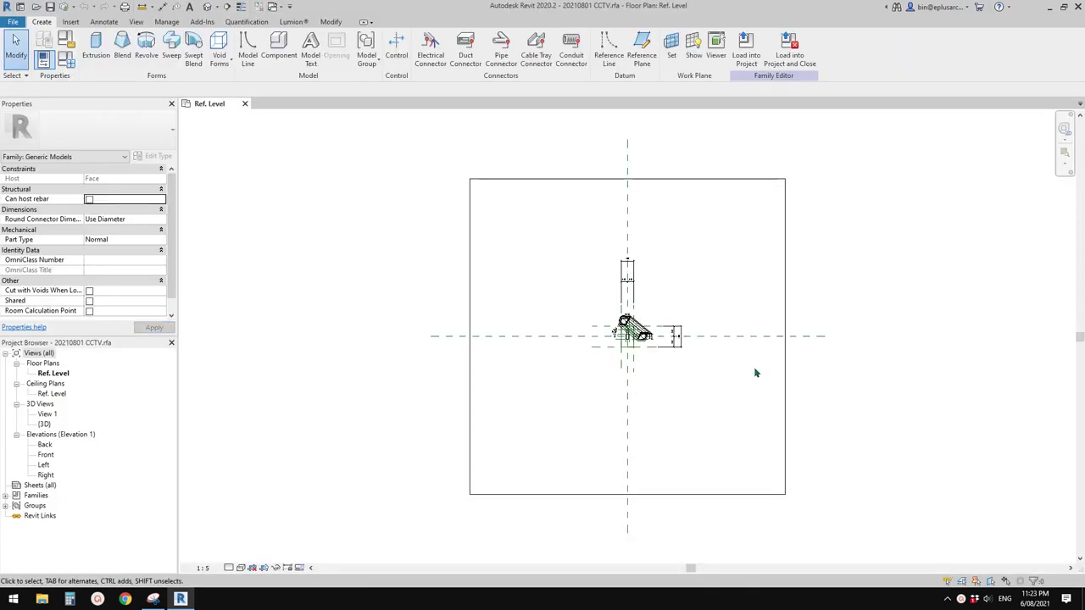
middle_drag(651, 346, 518, 356)
scroll(489, 344, up, 2)
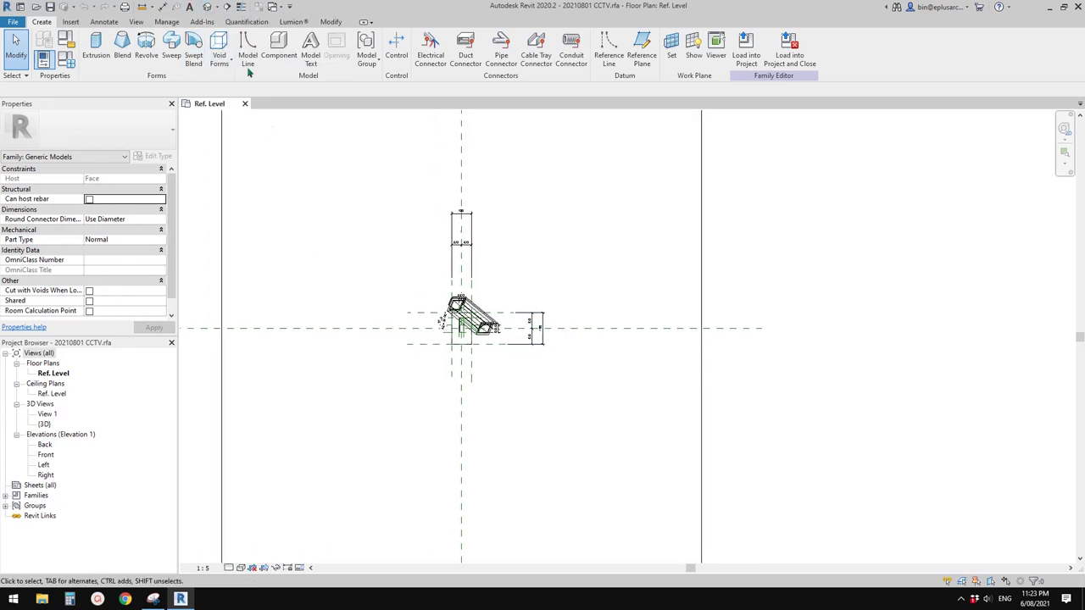
middle_drag(358, 207, 432, 365)
- Examine the camera, its post and the host block from several angles in the default 3D view
click(210, 8)
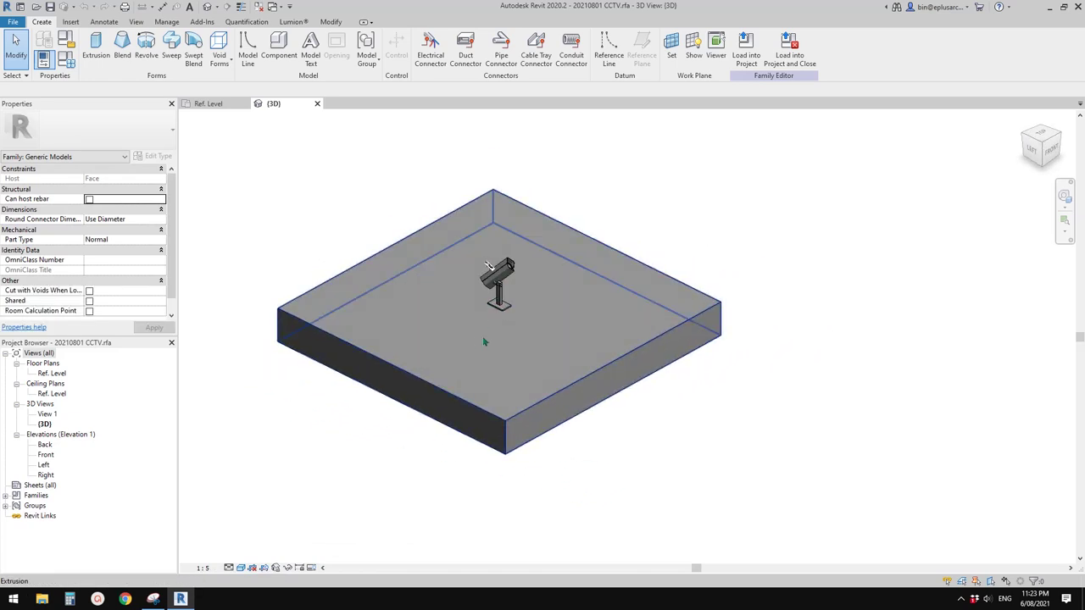
shift+middle_drag(482, 336, 423, 379)
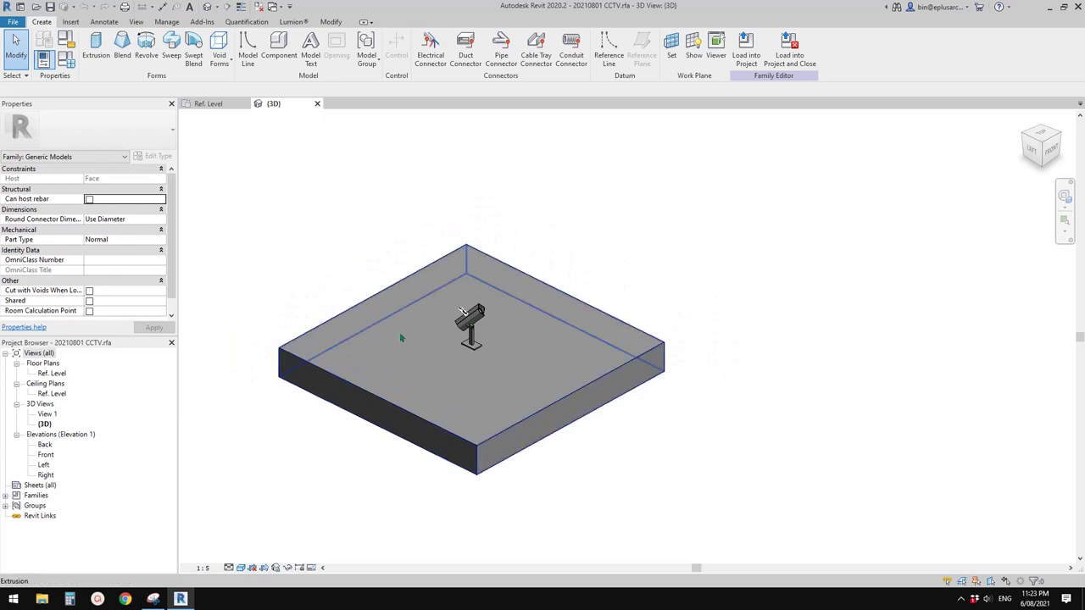
shift+middle_drag(400, 337, 443, 414)
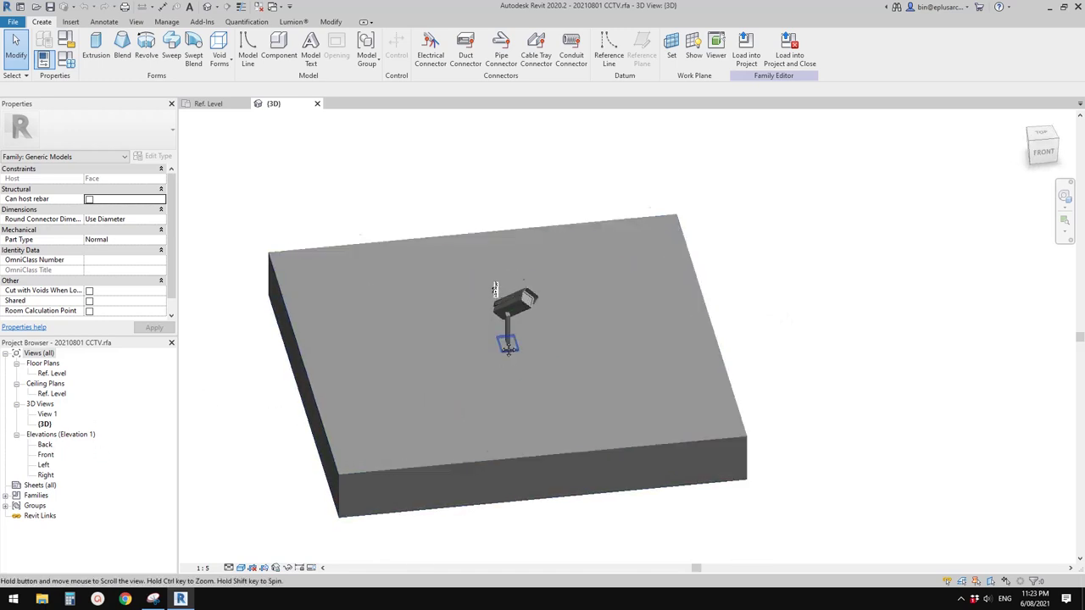
shift+middle_drag(506, 339, 542, 339)
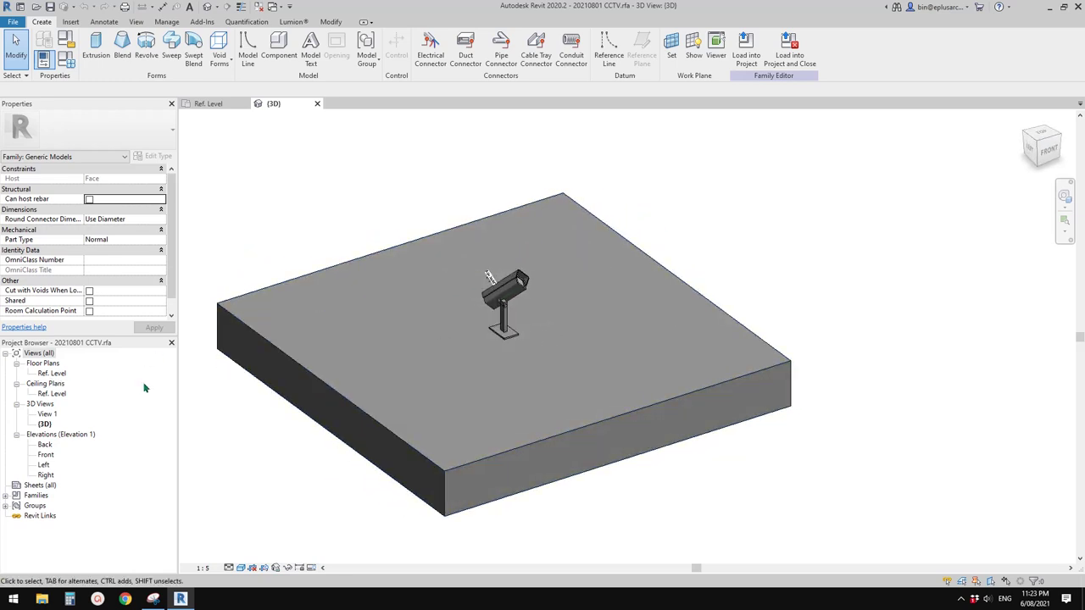
- Show the Ref. Level floor plan in shaded display and examine the camera on its host face from above
double_click(51, 374)
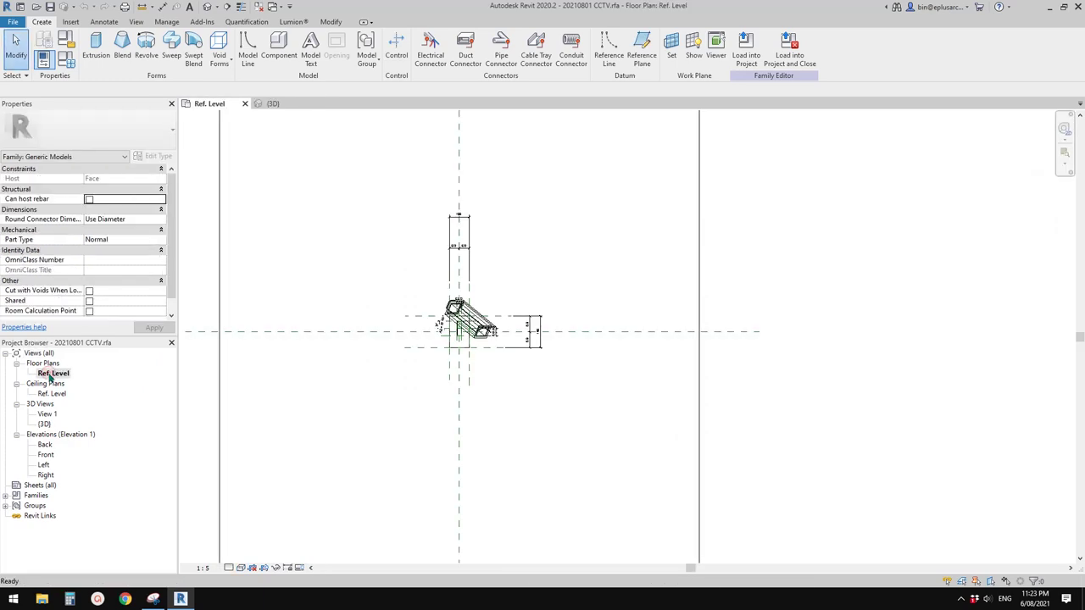
middle_drag(462, 339, 450, 385)
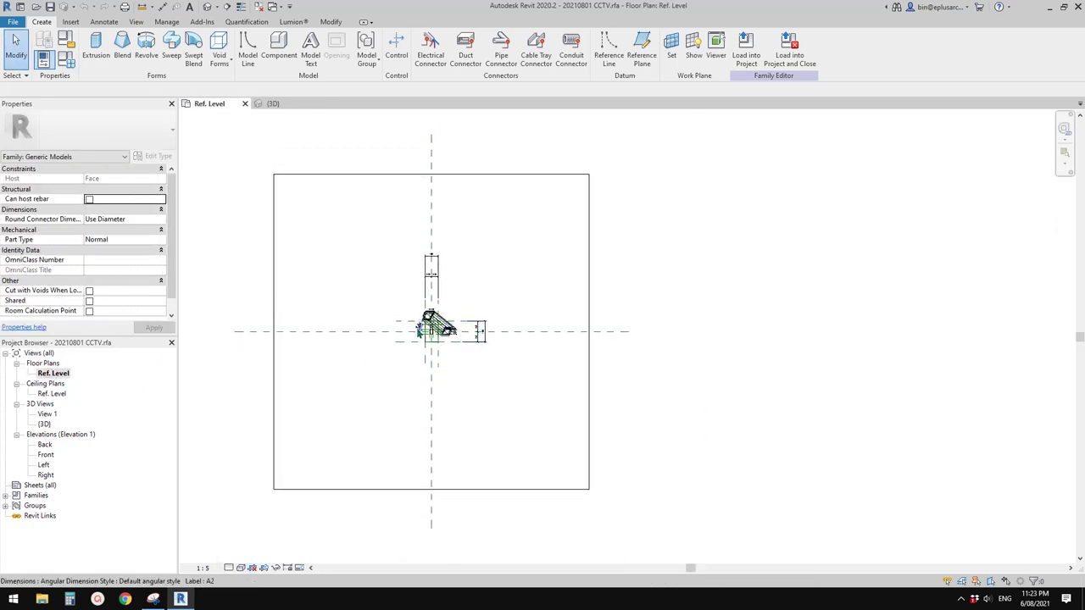
scroll(462, 352, up, 5)
scroll(475, 356, up, 2)
scroll(458, 348, down, 8)
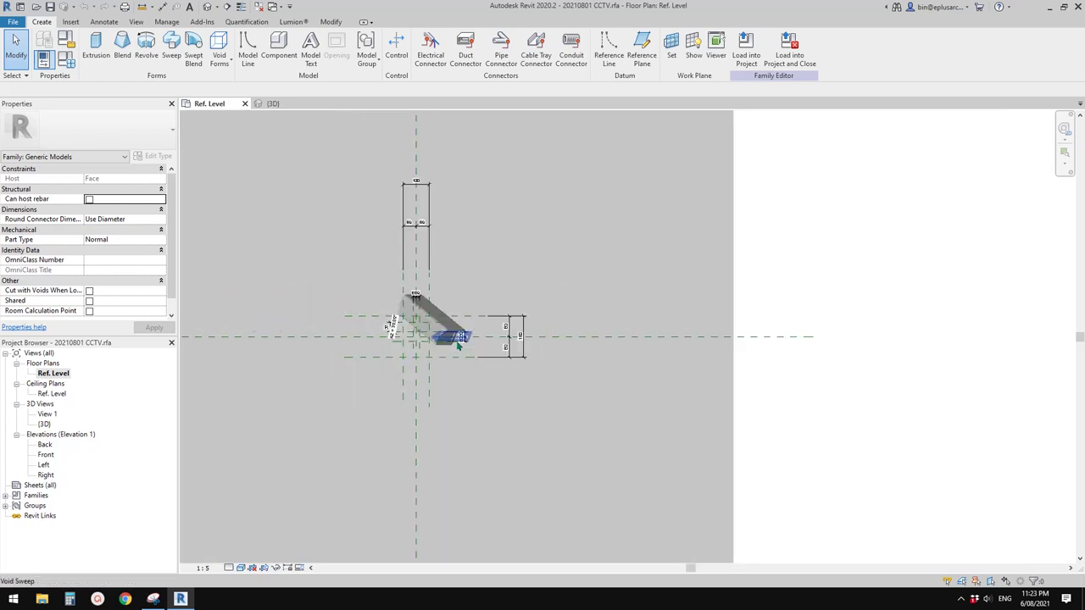
scroll(440, 336, up, 5)
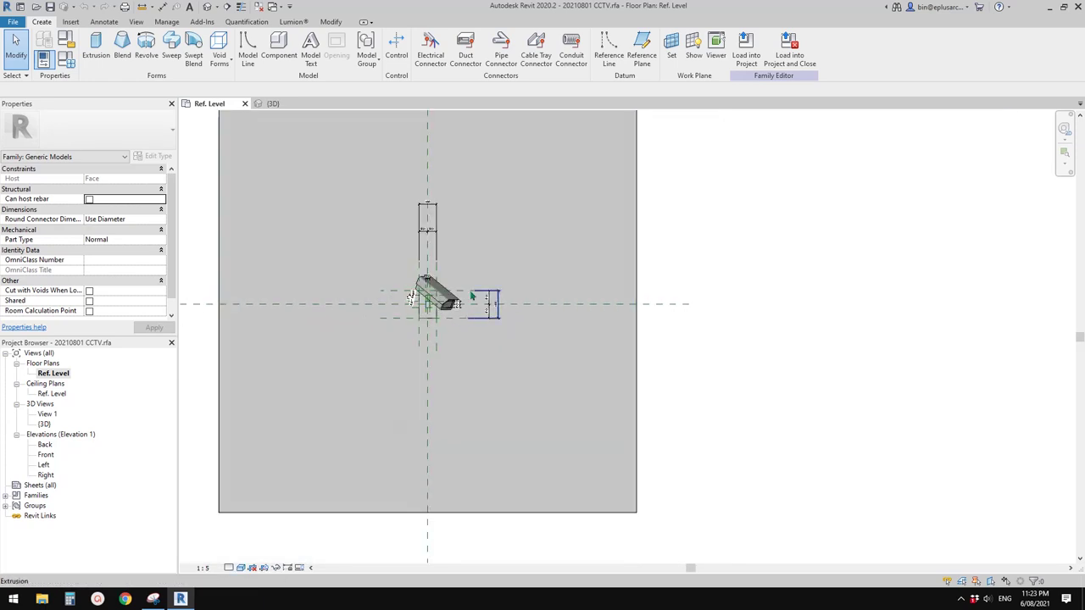
scroll(449, 348, down, 5)
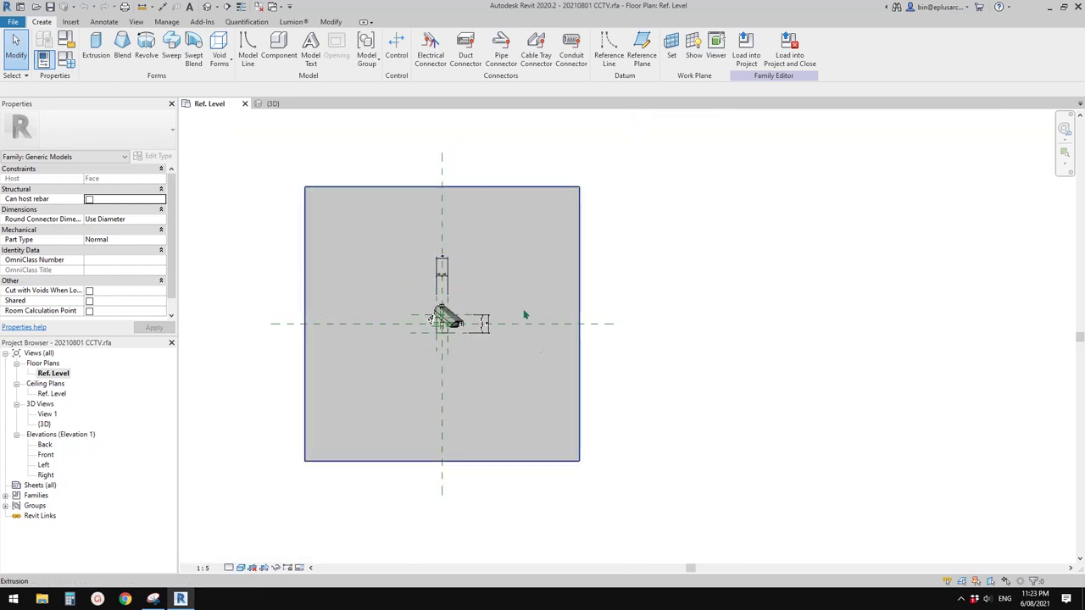
scroll(509, 373, up, 1)
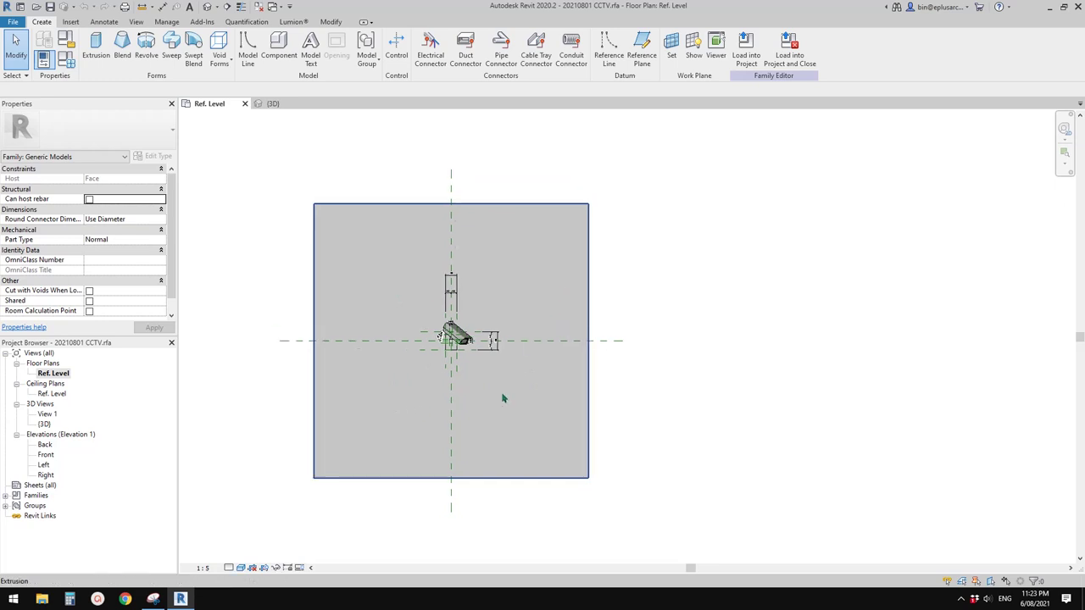
scroll(498, 402, down, 1)
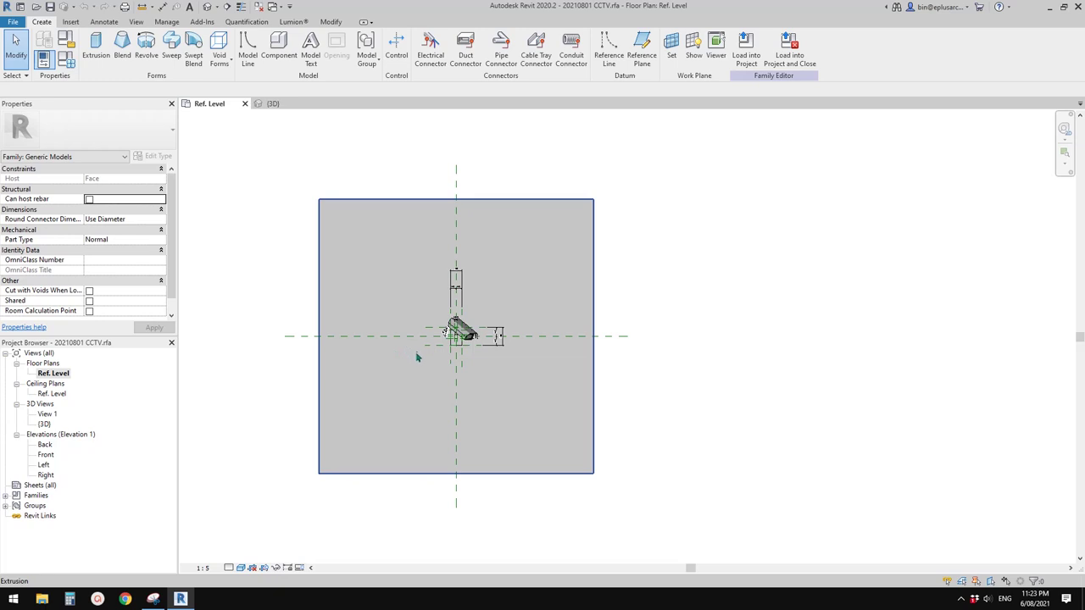
mouse_move(428, 363)
middle_down()
mouse_move(419, 356)
mouse_move(417, 370)
middle_up()
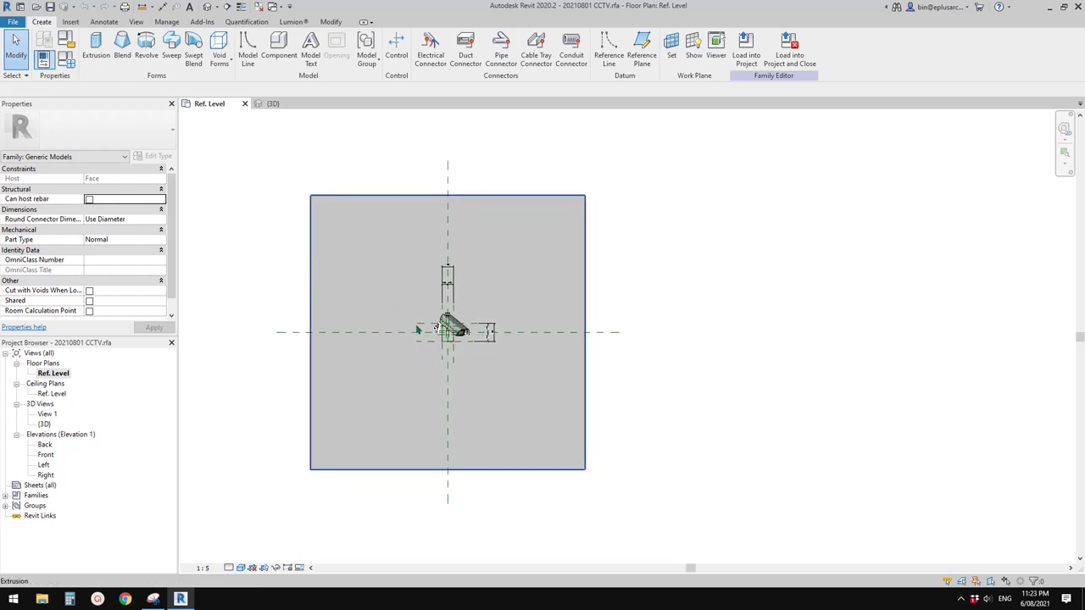
middle_drag(417, 329, 403, 341)
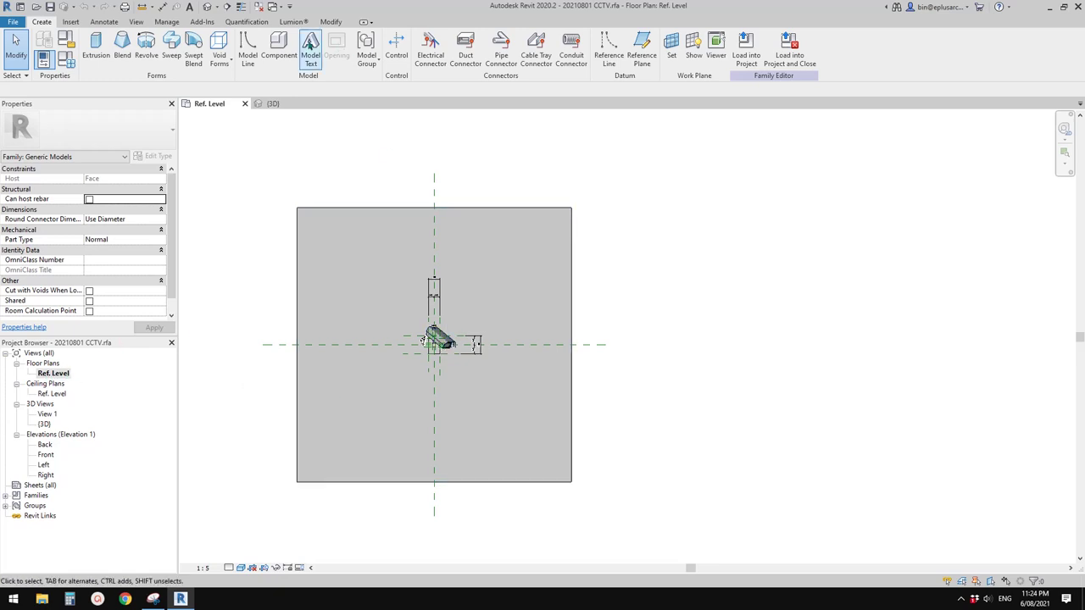
- Compare the camera and its host block from the top, front and back in the 3D view
click(214, 7)
shift+middle_drag(477, 226, 539, 303)
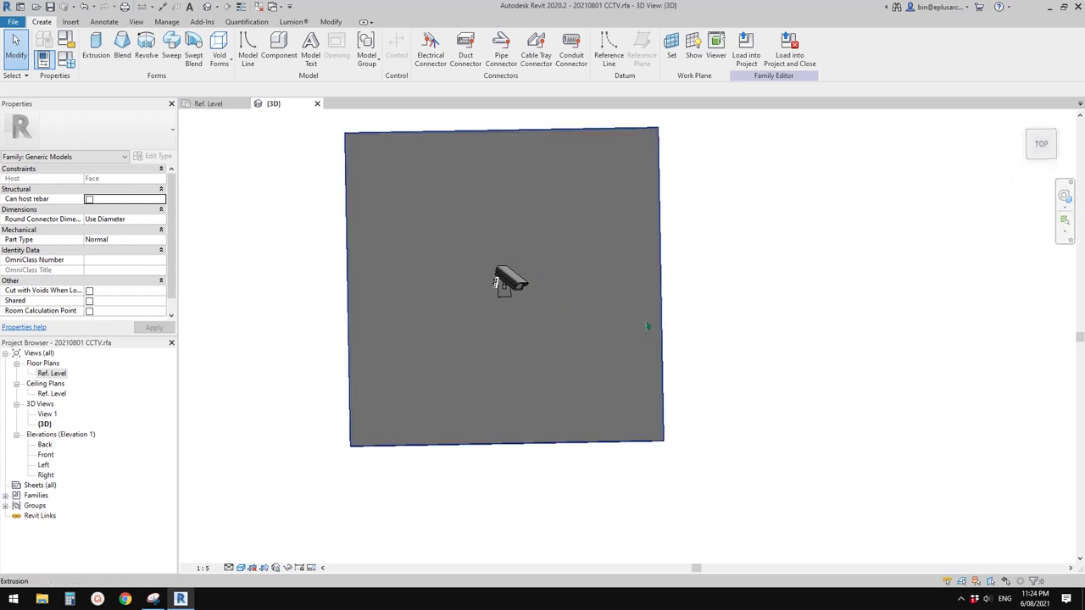
shift+middle_drag(647, 322, 537, 213)
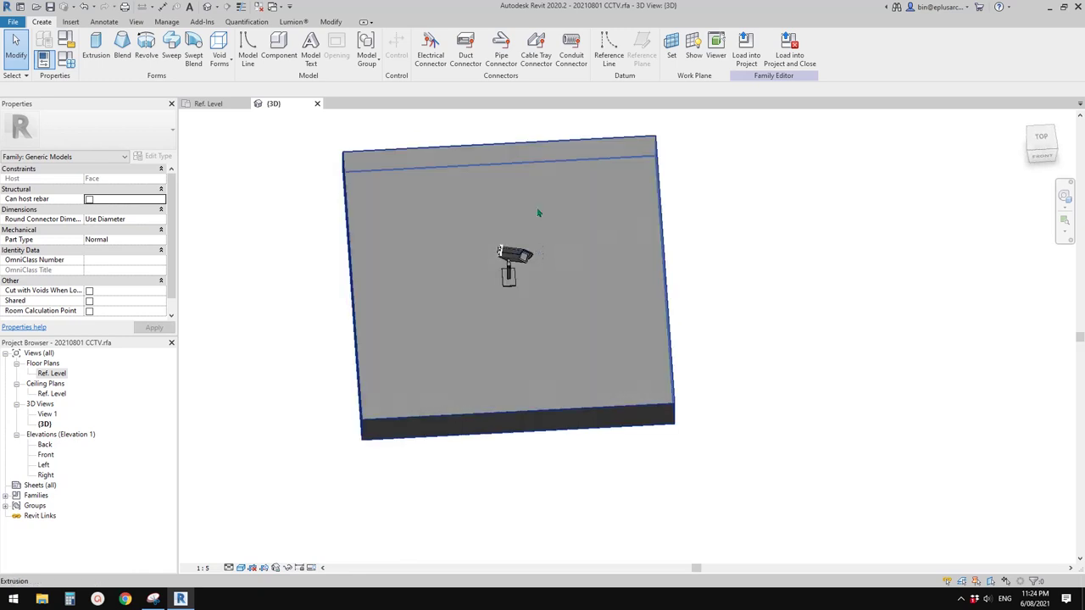
shift+middle_drag(515, 167, 526, 222)
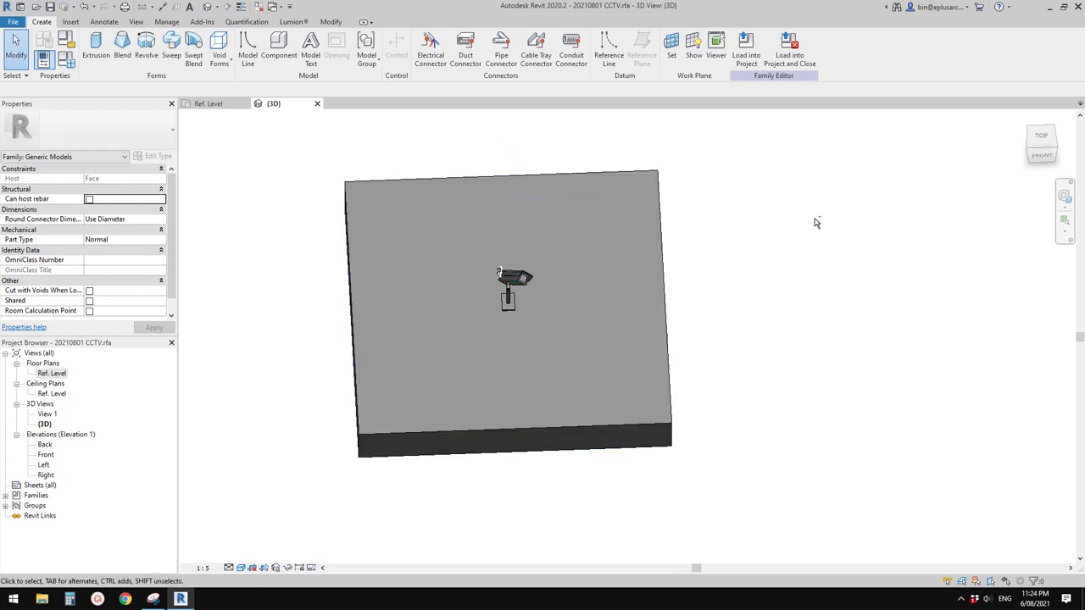
shift+middle_drag(817, 222, 834, 198)
middle_drag(944, 179, 916, 198)
shift+middle_drag(620, 283, 682, 242)
click(1036, 158)
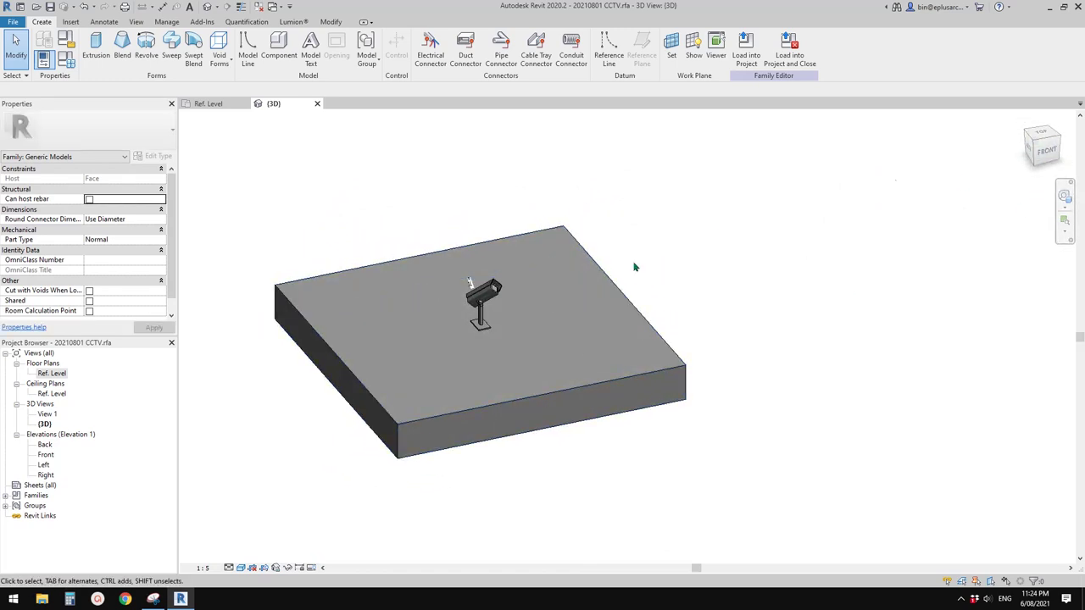
shift+middle_drag(482, 325, 629, 331)
mouse_move(496, 354)
shift+middle_down()
mouse_move(583, 352)
mouse_move(590, 332)
mouse_move(534, 348)
shift+middle_up()
click(1048, 155)
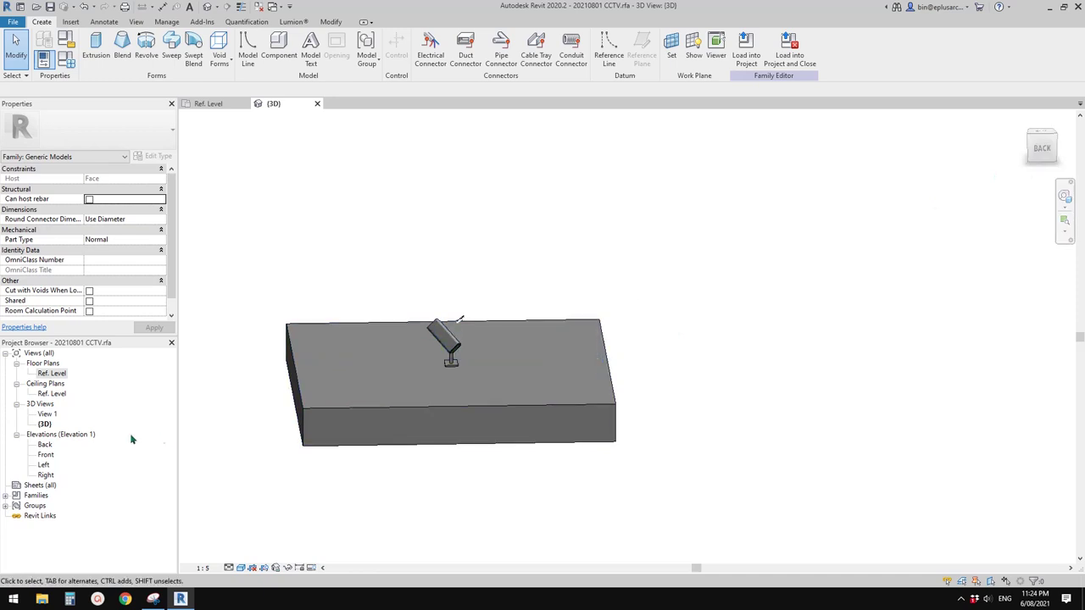
- Show the Back elevation in shaded display and examine the camera's tilt above the Ref. Level
double_click(45, 445)
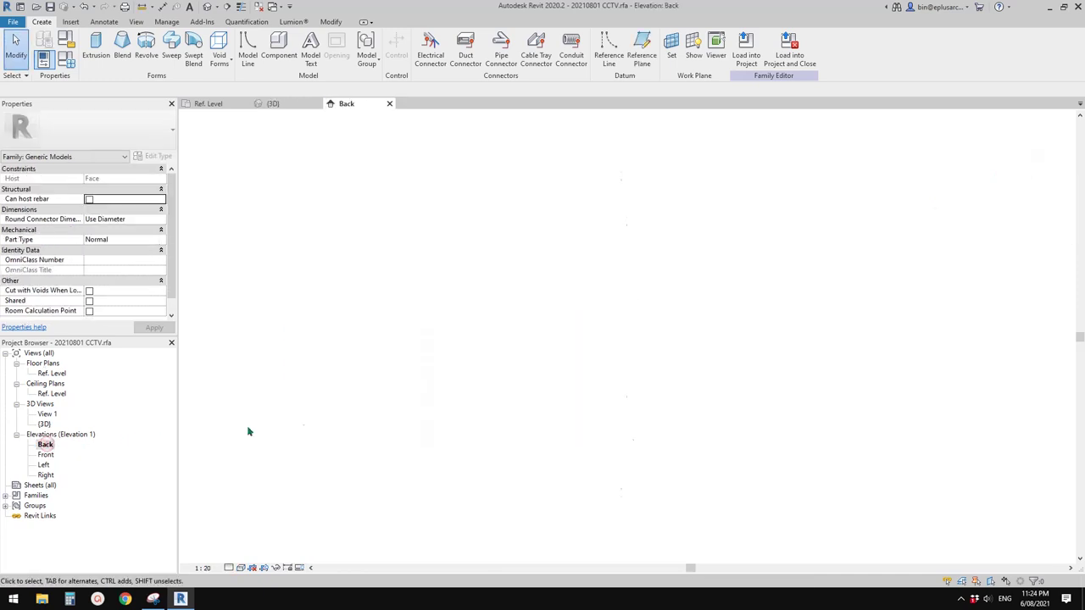
scroll(506, 379, up, 3)
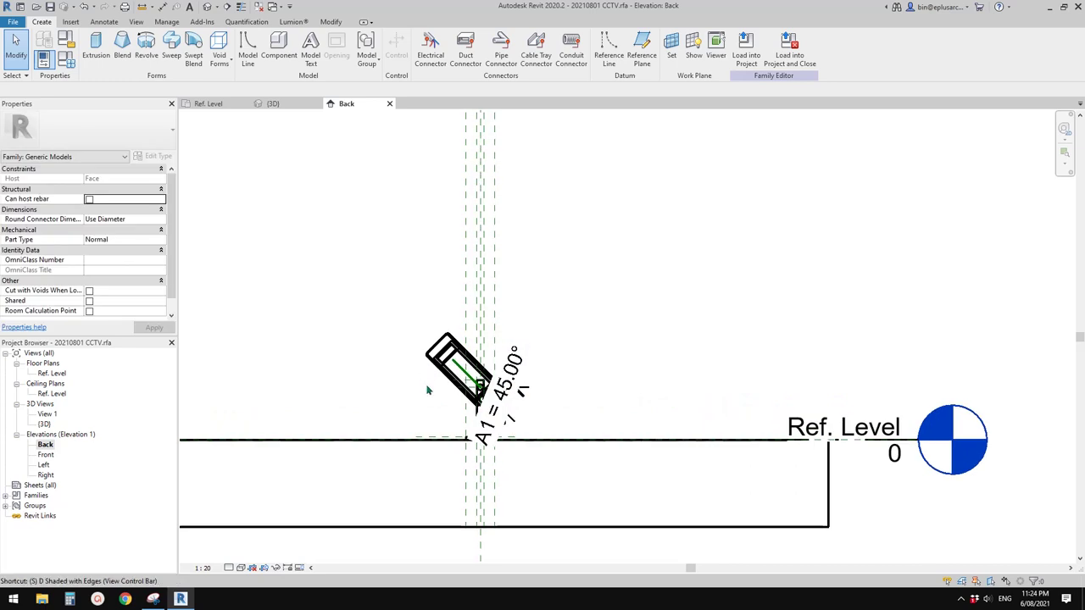
click(446, 375)
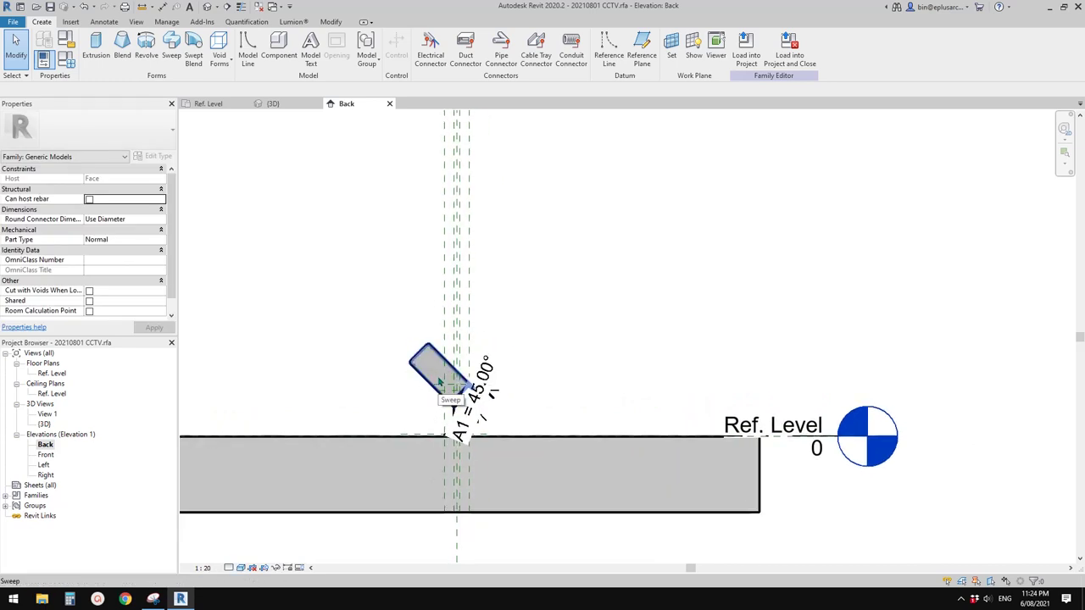
scroll(436, 386, down, 2)
scroll(424, 412, up, 5)
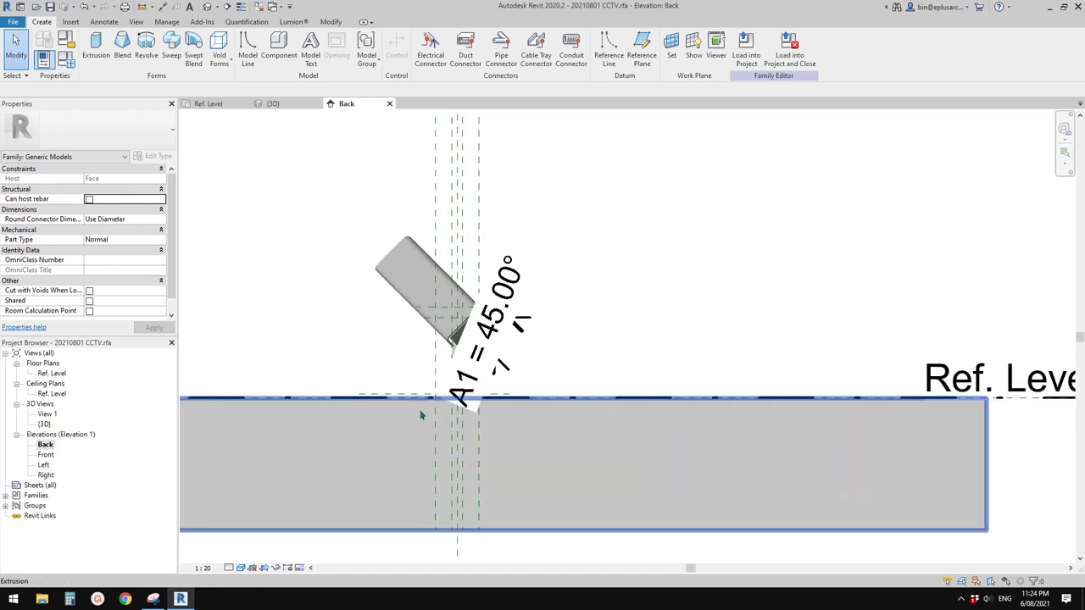
scroll(421, 413, down, 3)
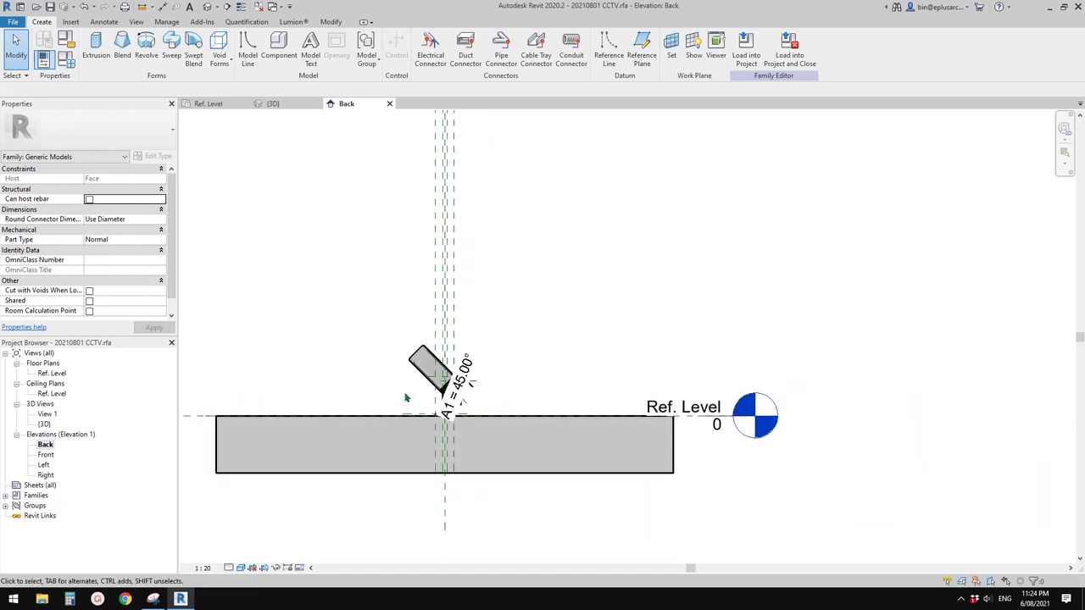
middle_drag(405, 397, 399, 416)
scroll(339, 428, down, 1)
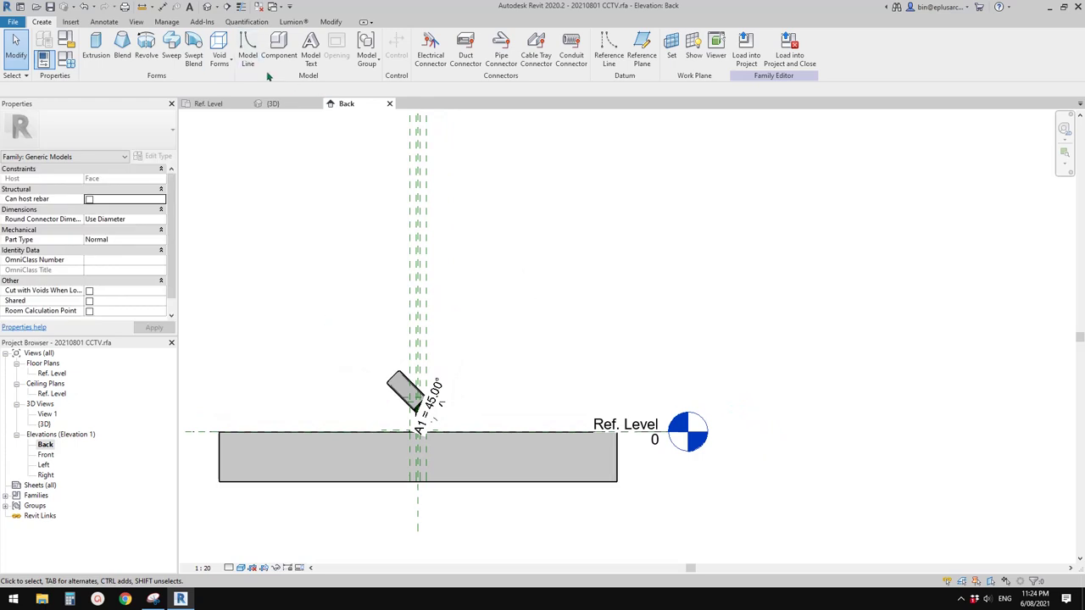
- Start a model line in the Back elevation and check which line subcategories are available for it
middle_drag(302, 217, 313, 221)
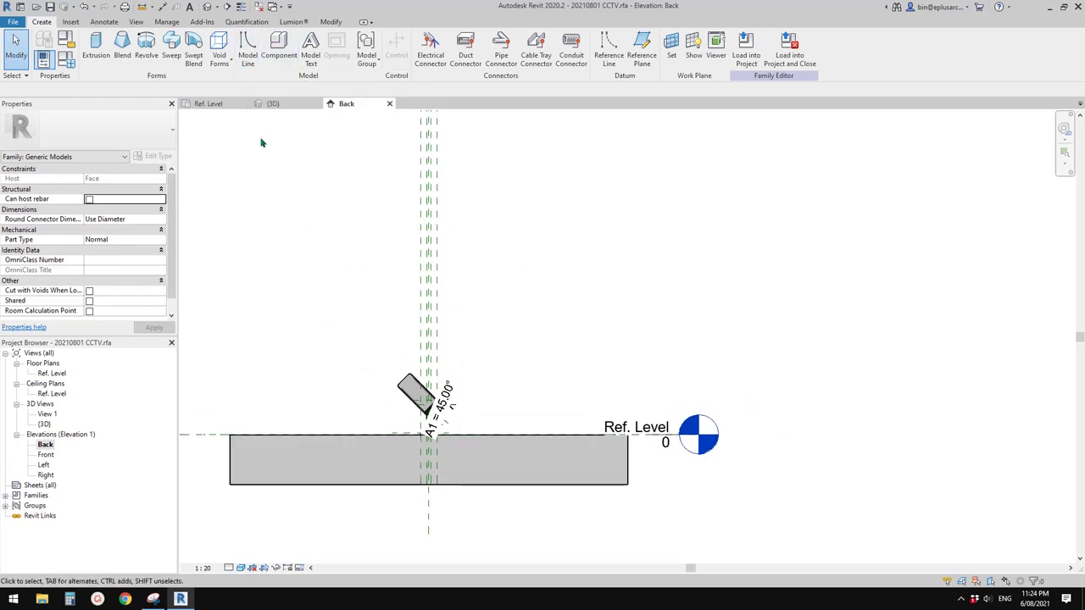
mouse_move(440, 184)
middle_down()
mouse_move(408, 206)
mouse_move(403, 183)
middle_up()
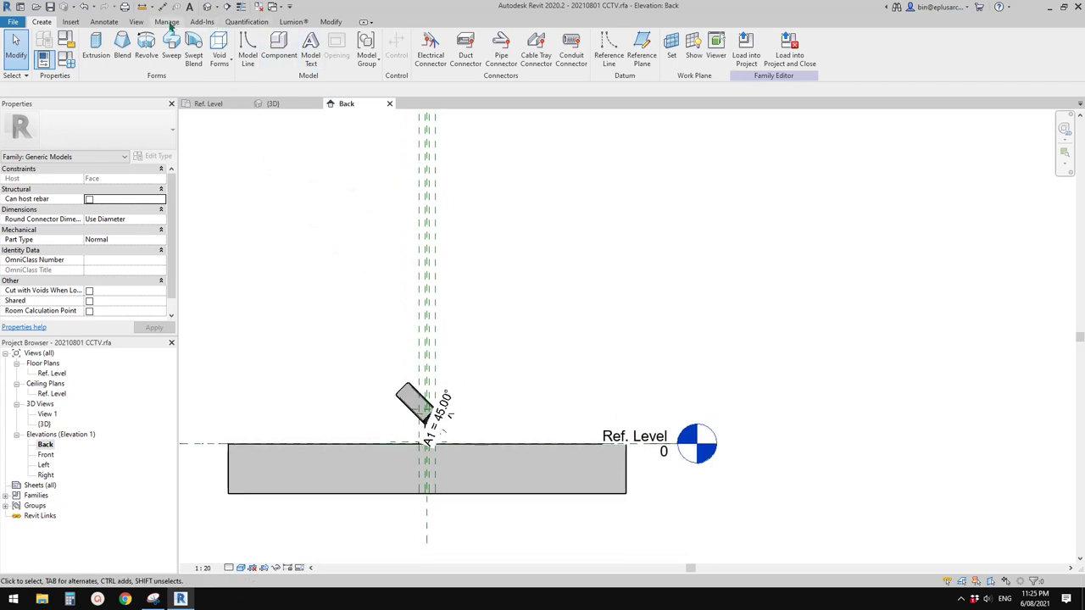
click(252, 54)
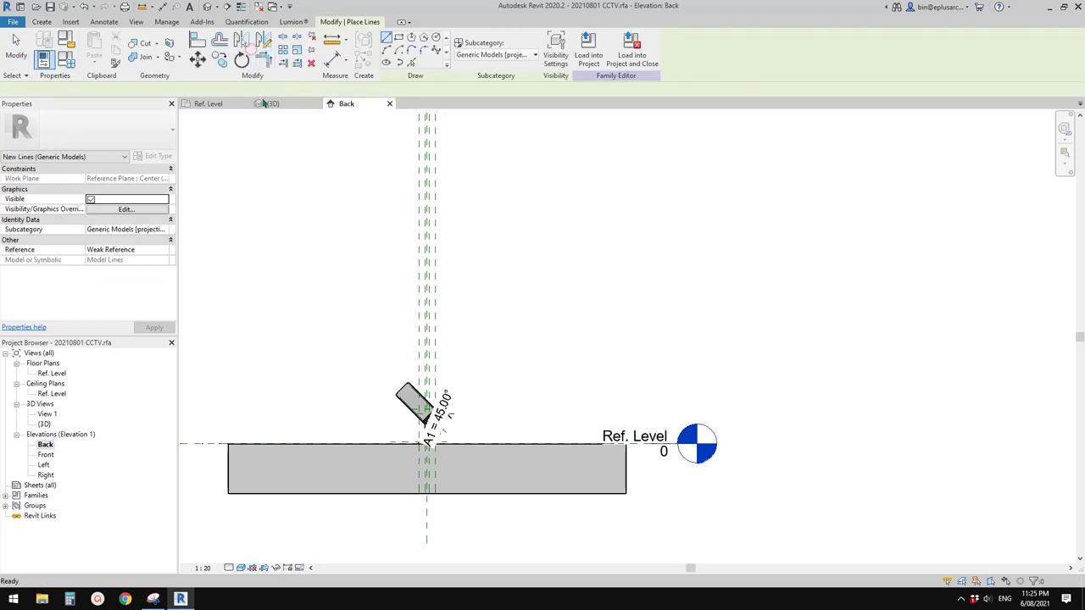
click(500, 54)
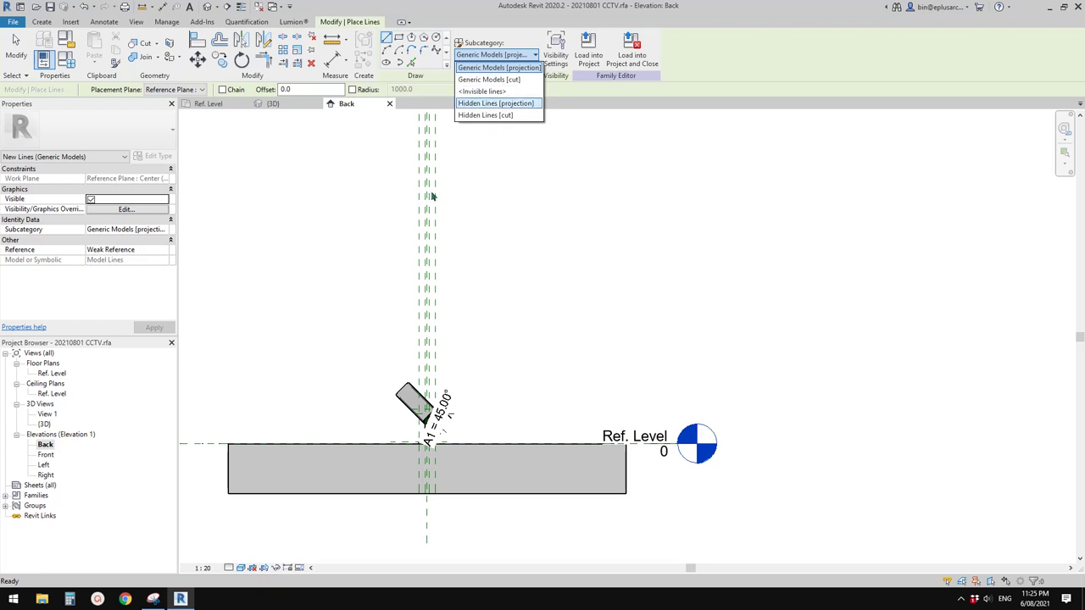
click(337, 209)
middle_drag(334, 206, 340, 211)
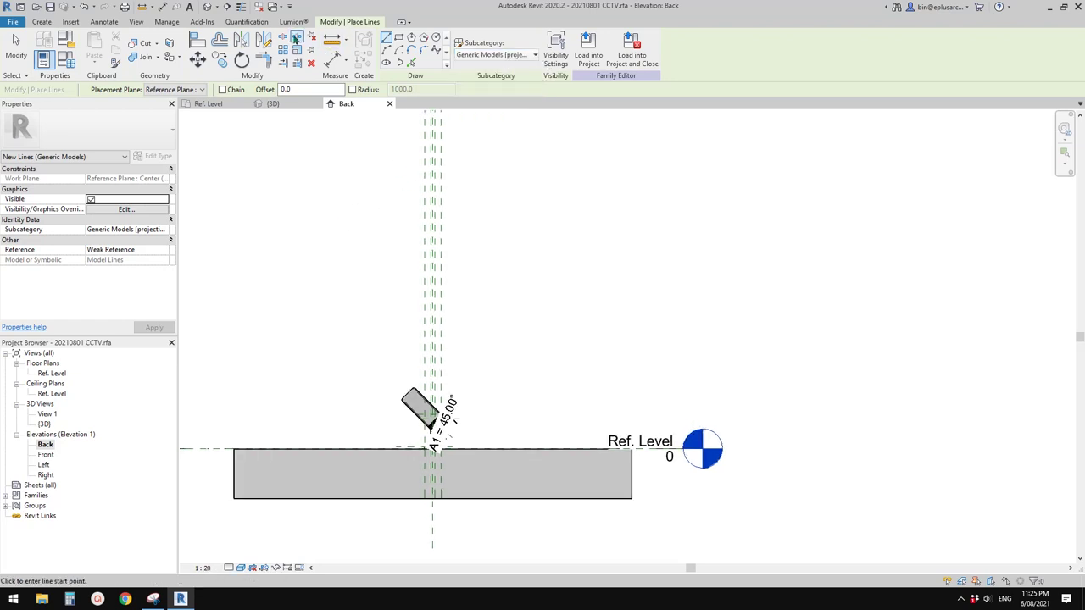
- Review the object styles defined for the family's Generic Models category without changing them
click(168, 22)
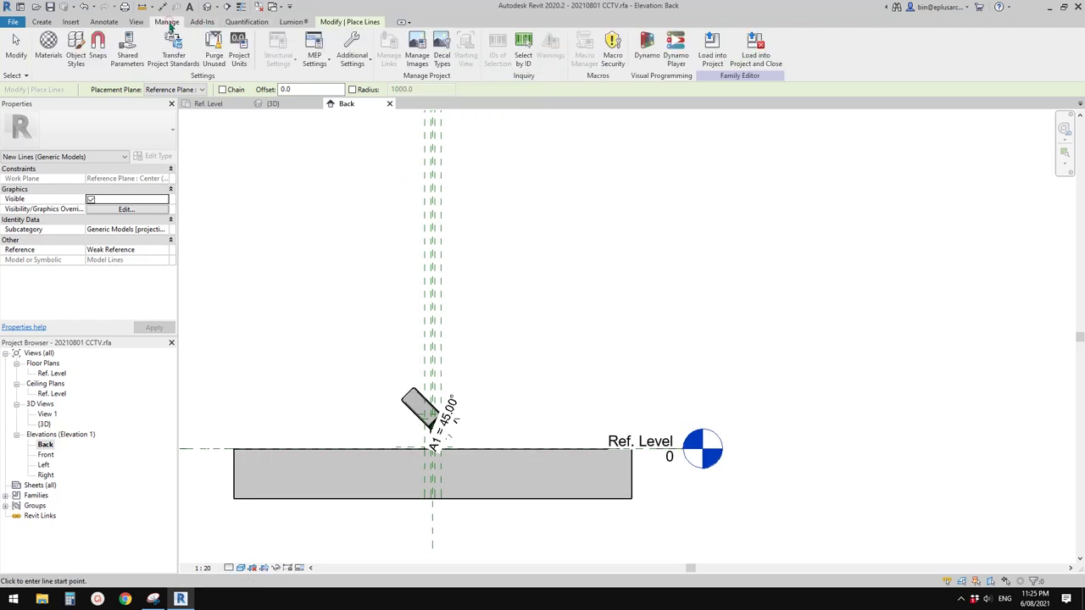
click(75, 51)
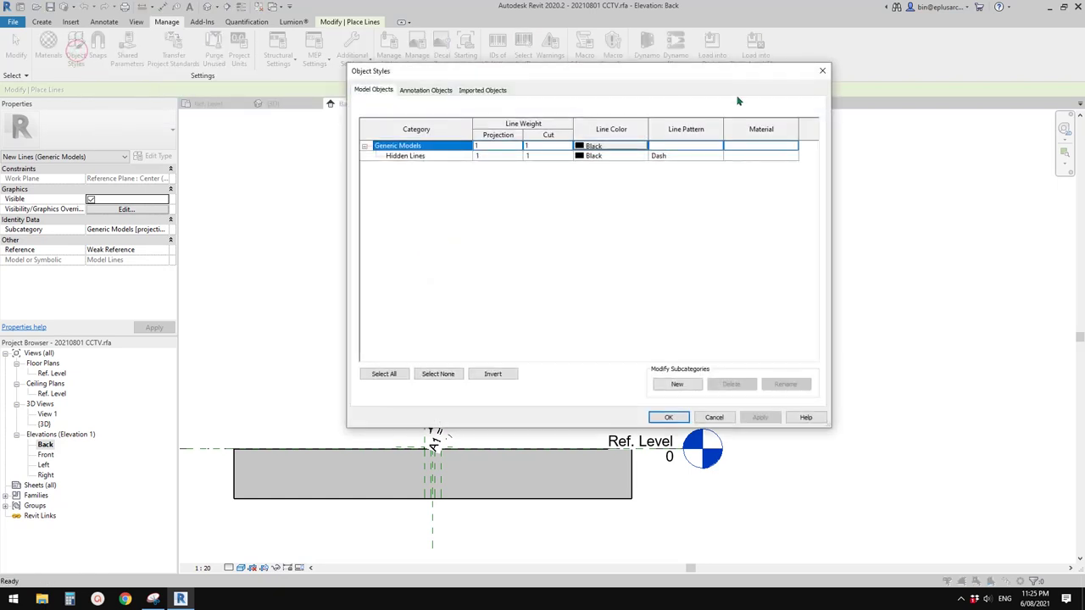
click(822, 73)
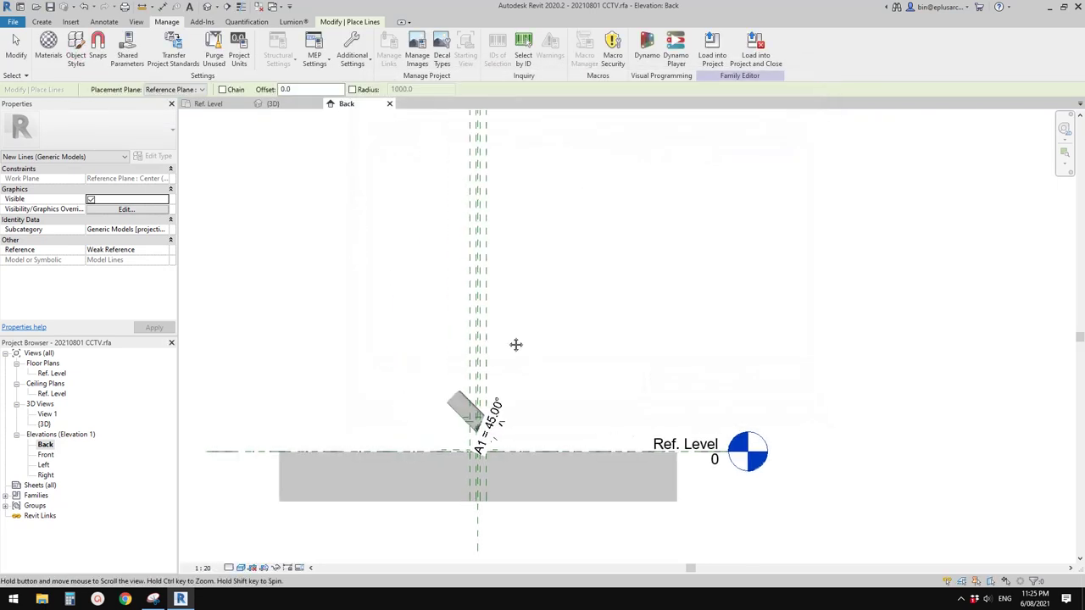
key(Escape)
key(Escape)
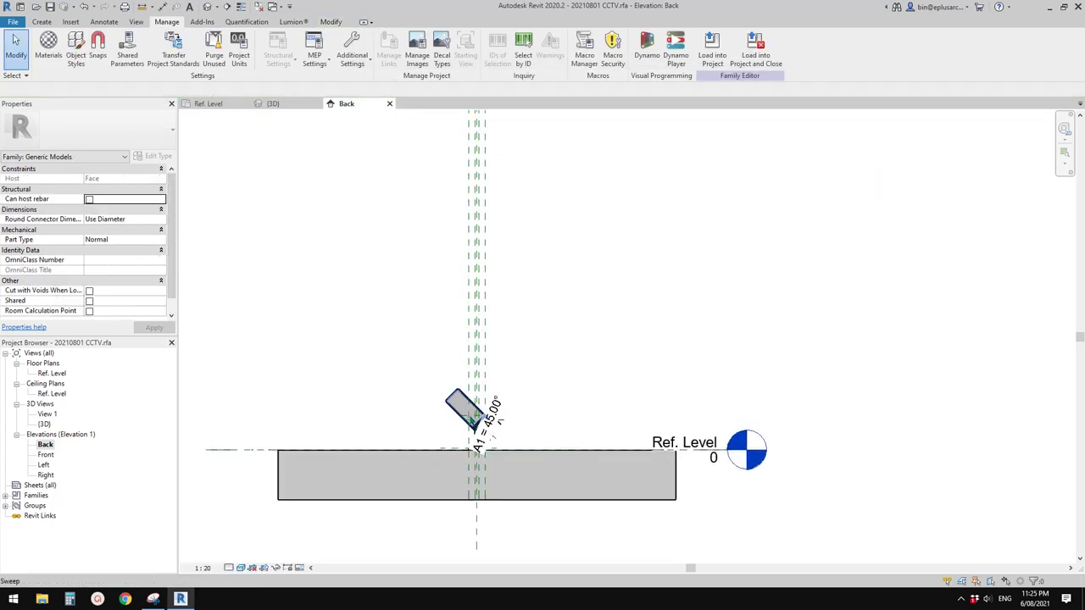
middle_drag(464, 409, 476, 411)
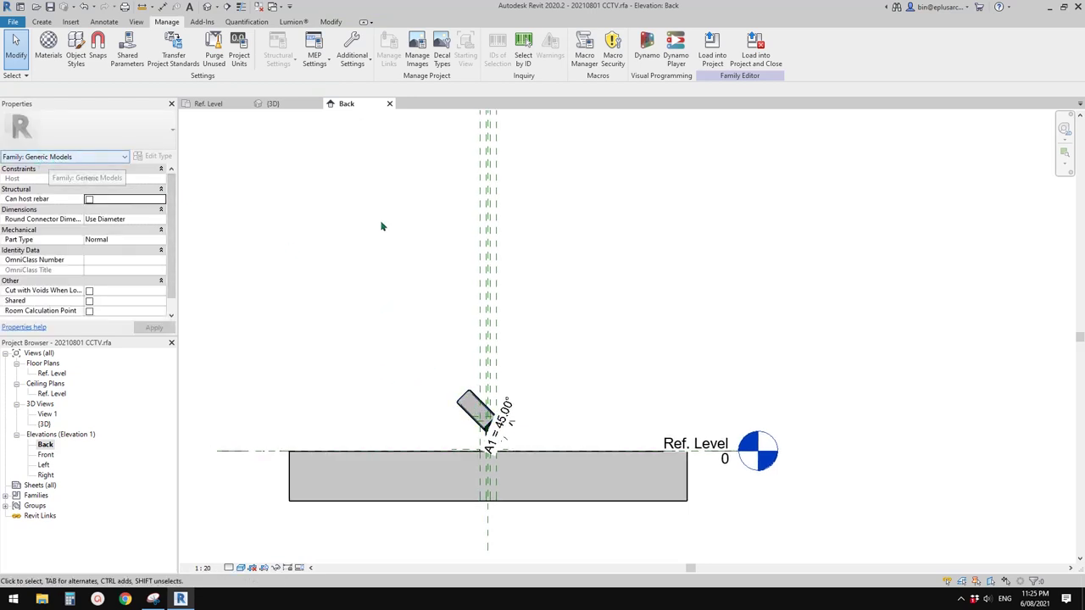
middle_drag(382, 226, 369, 222)
middle_drag(257, 188, 262, 190)
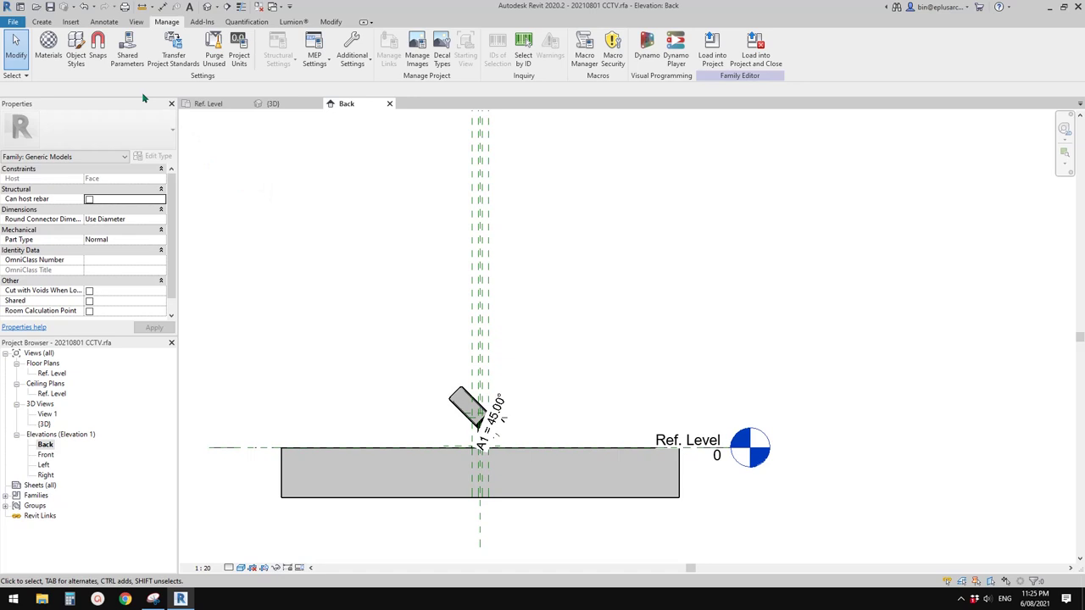
click(75, 50)
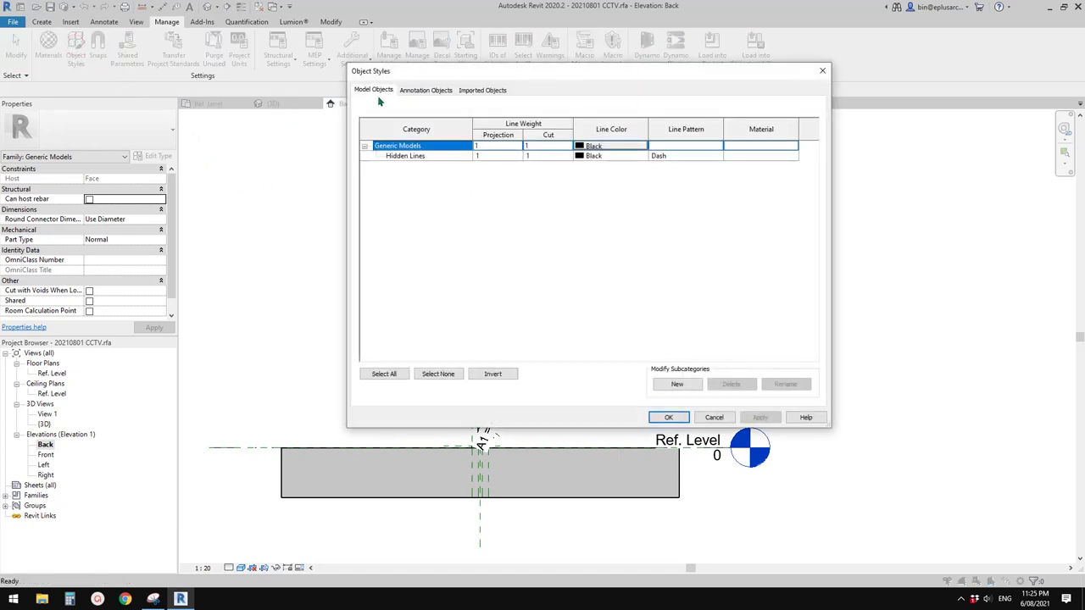
click(789, 65)
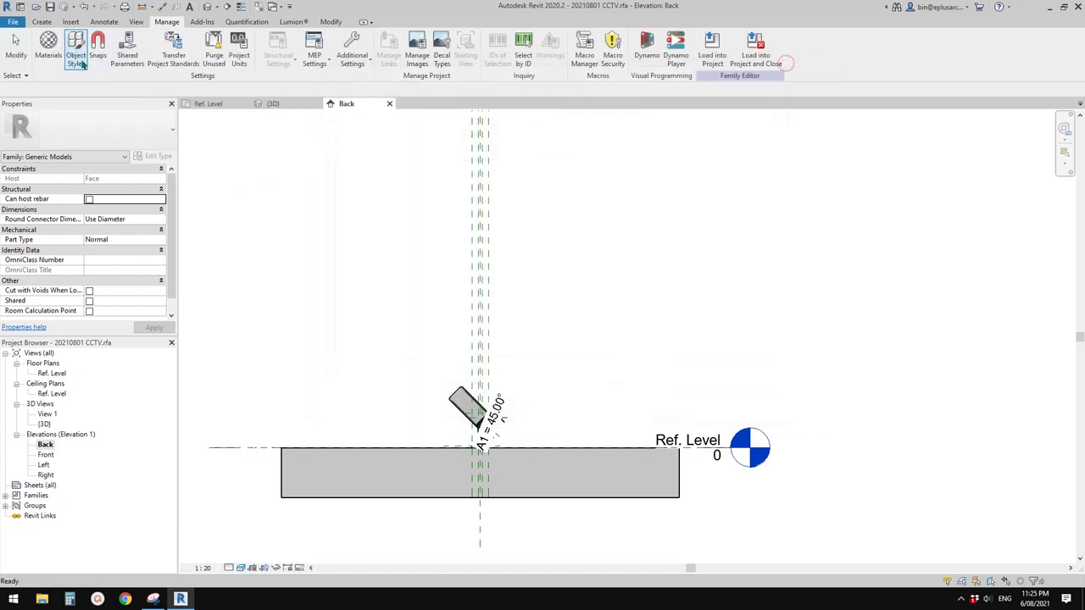
- Change the family category from Generic Models to Security Devices
click(328, 23)
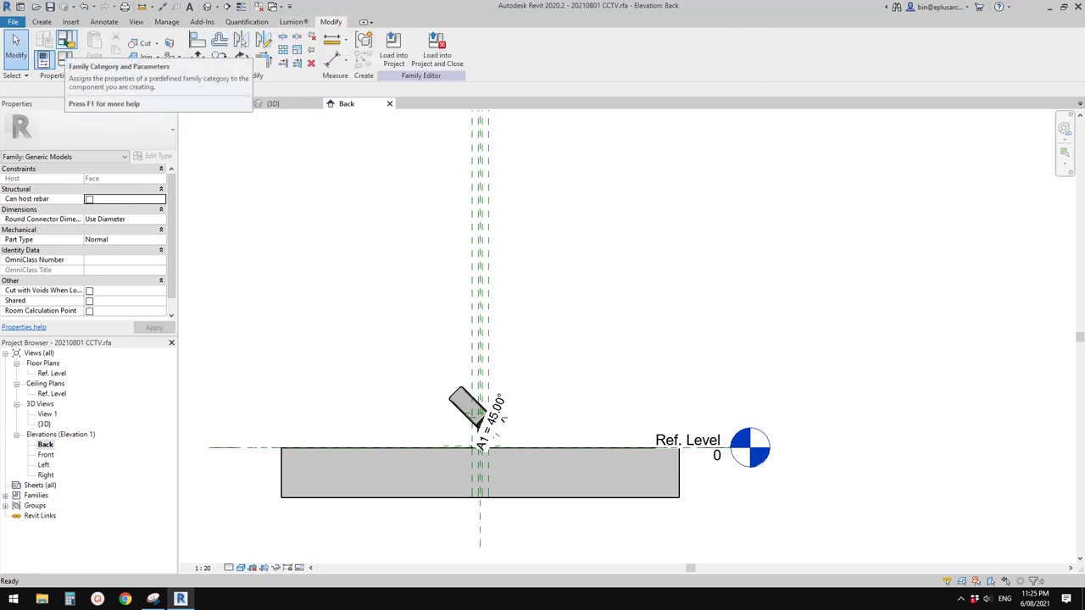
click(65, 39)
drag(371, 106, 342, 101)
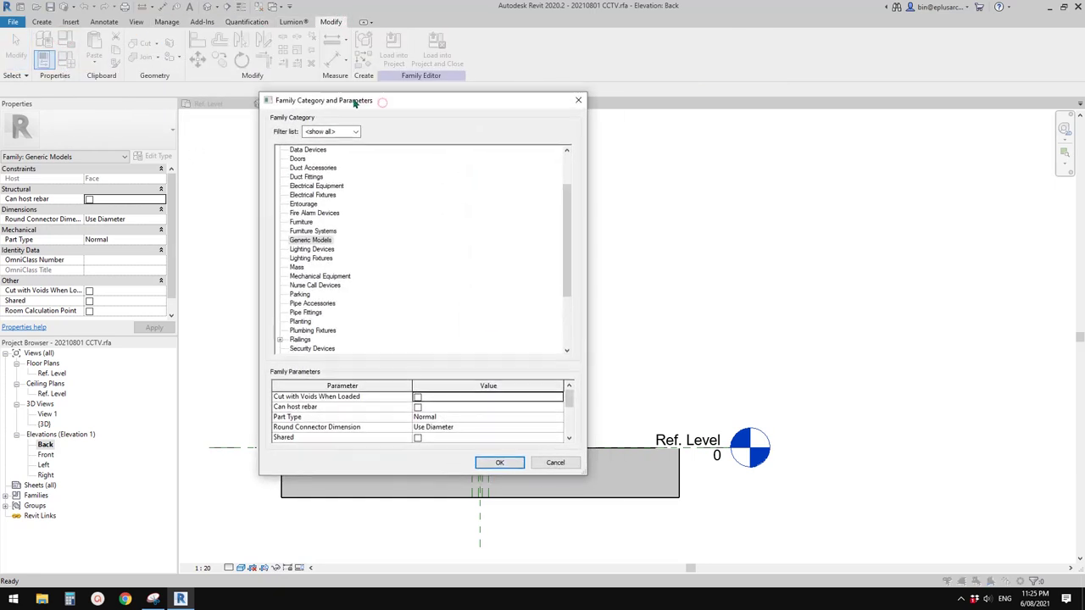
mouse_move(566, 263)
mouse_down()
mouse_move(576, 329)
mouse_move(580, 278)
mouse_up()
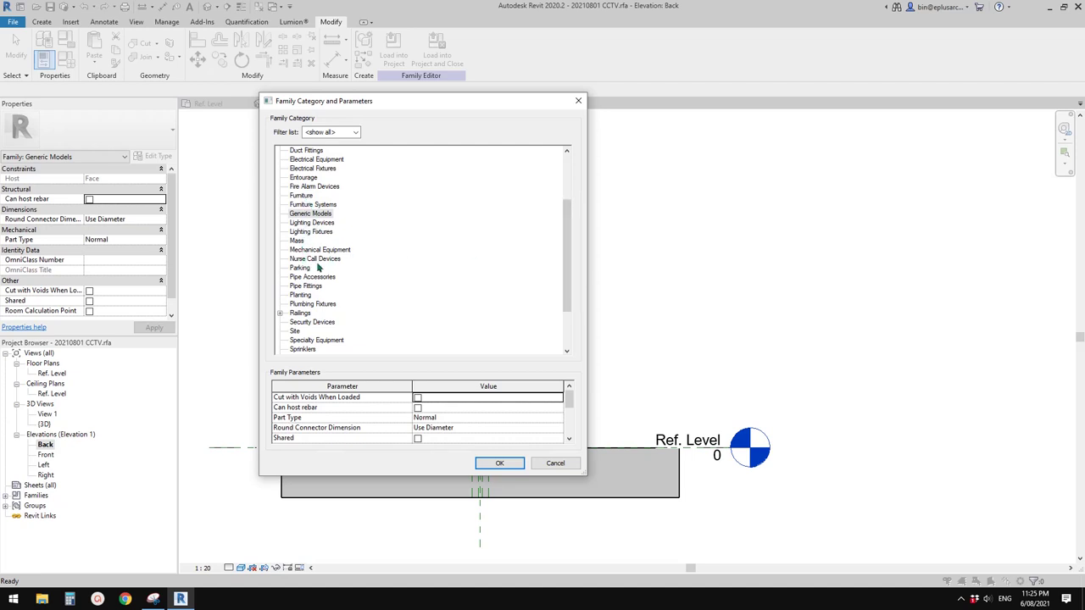
click(305, 324)
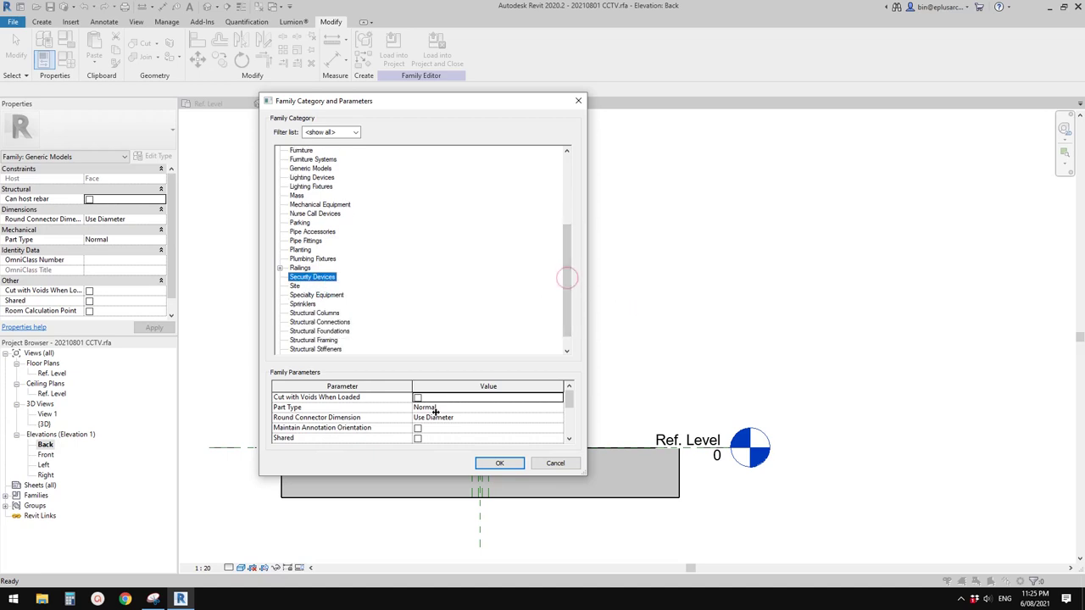
click(498, 463)
scroll(509, 472, up, 2)
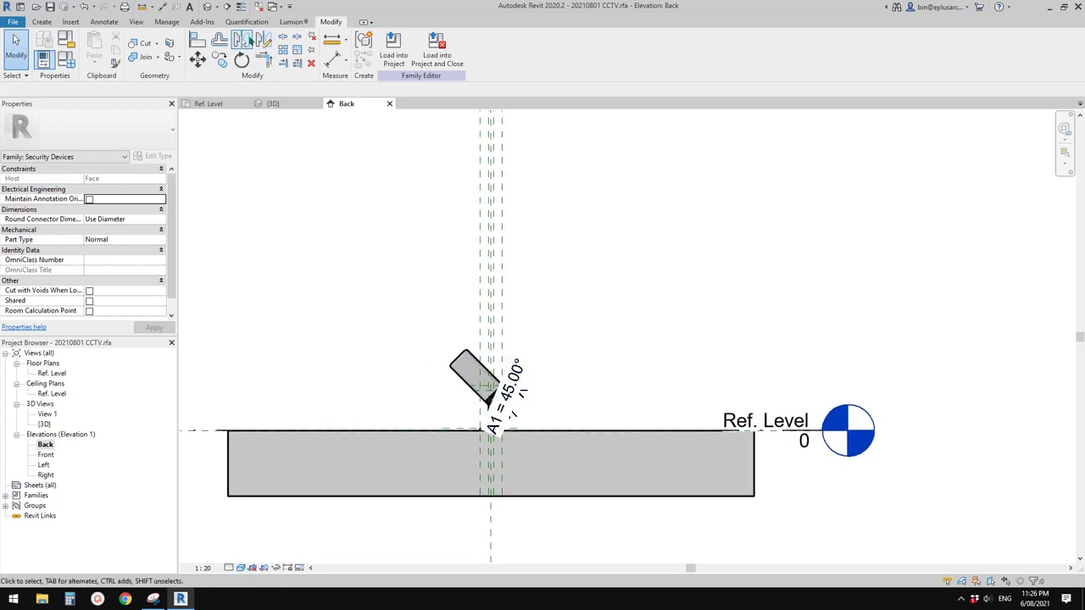
- Create a new object-style subcategory named Camera View under Security Devices
click(160, 24)
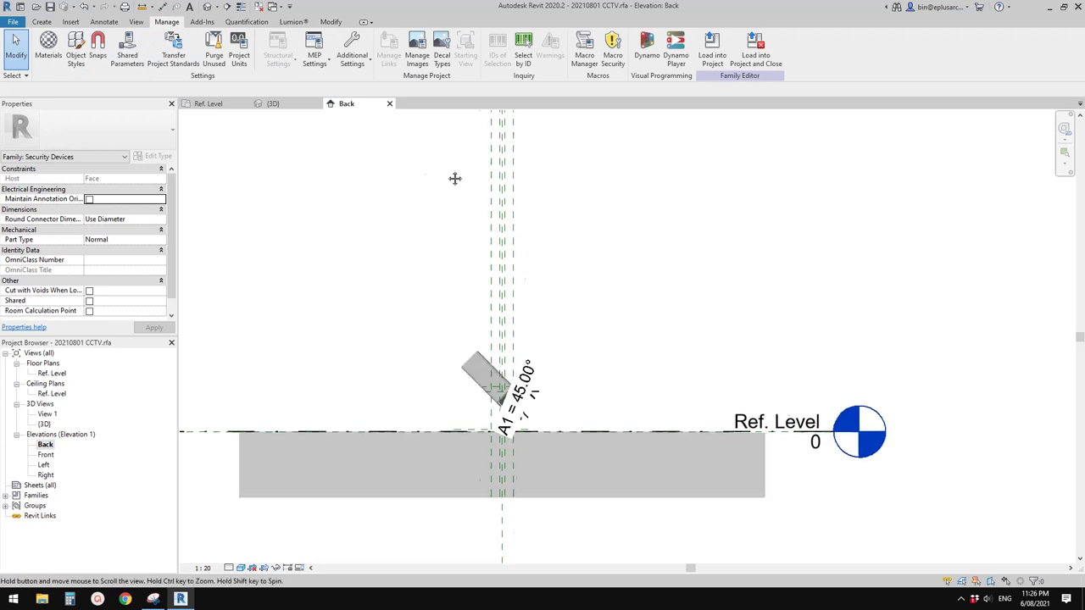
middle_drag(455, 177, 486, 183)
click(76, 50)
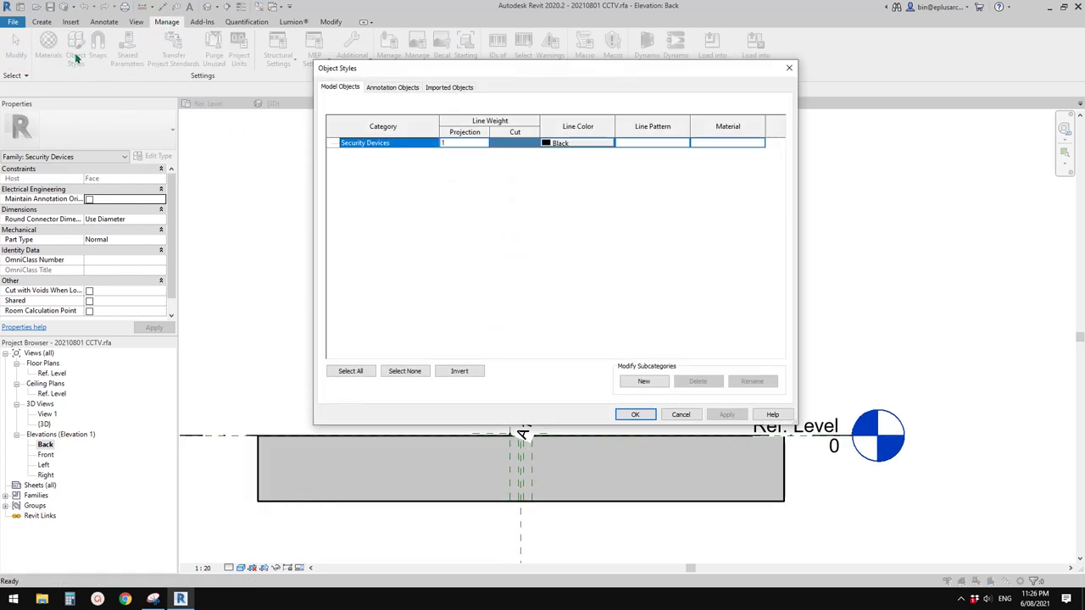
drag(420, 71, 358, 75)
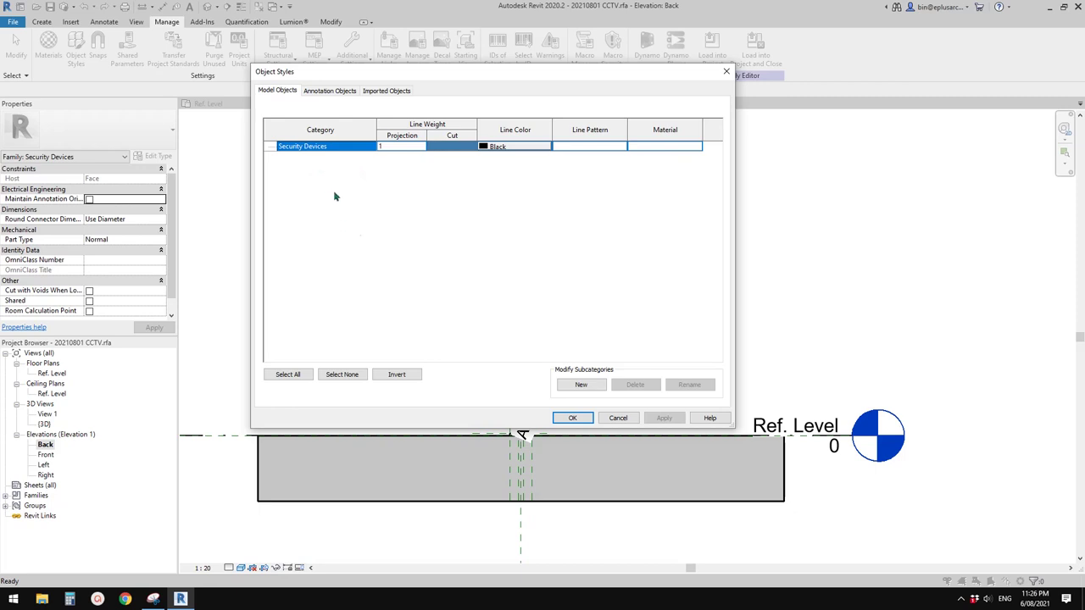
click(581, 384)
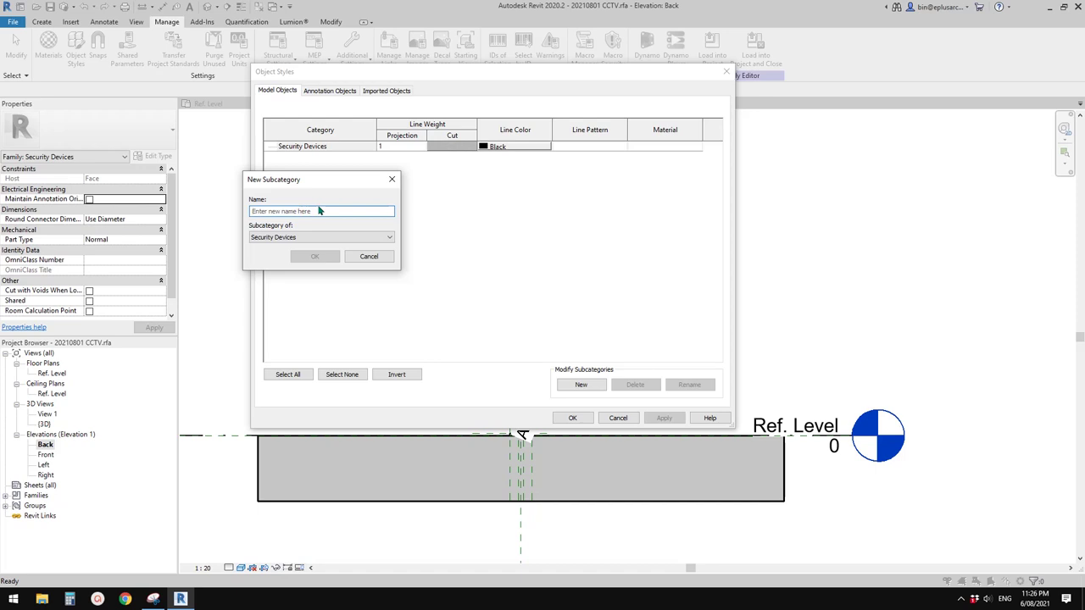
text(V)
key(BackSpace)
text(View Range)
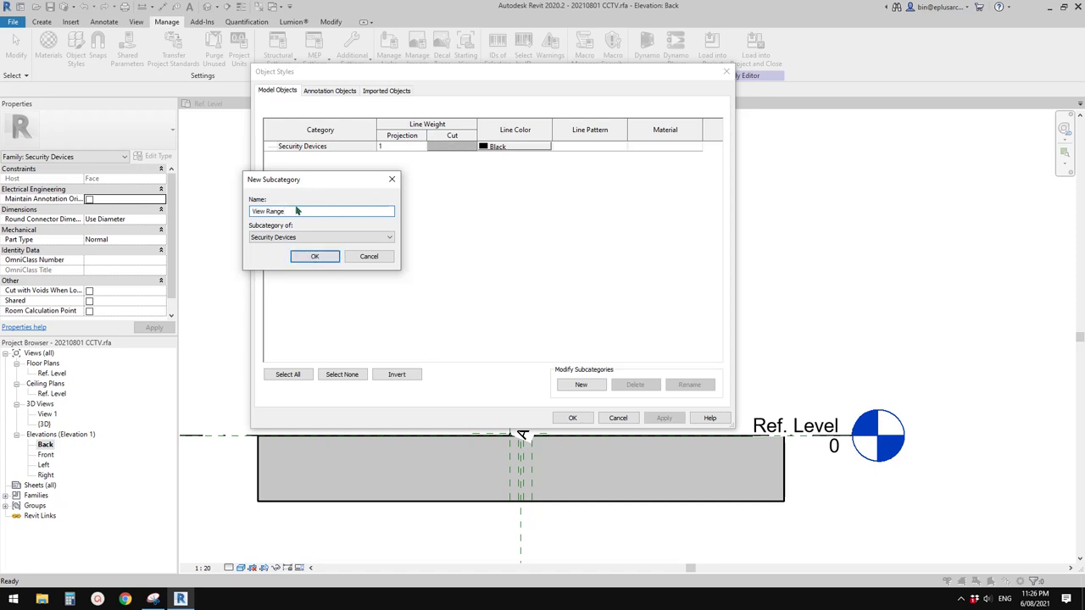
click(314, 257)
text(Camera)
click(315, 256)
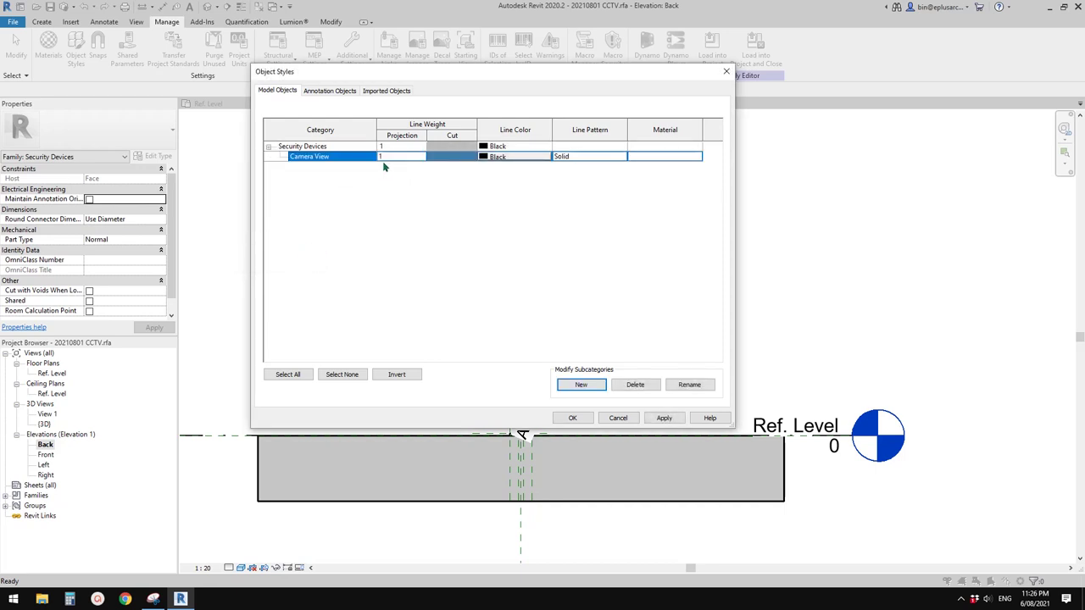
- Set the Camera View subcategory's line color to grey RGB 128-128-128, choose its line pattern and accept the object styles
click(521, 159)
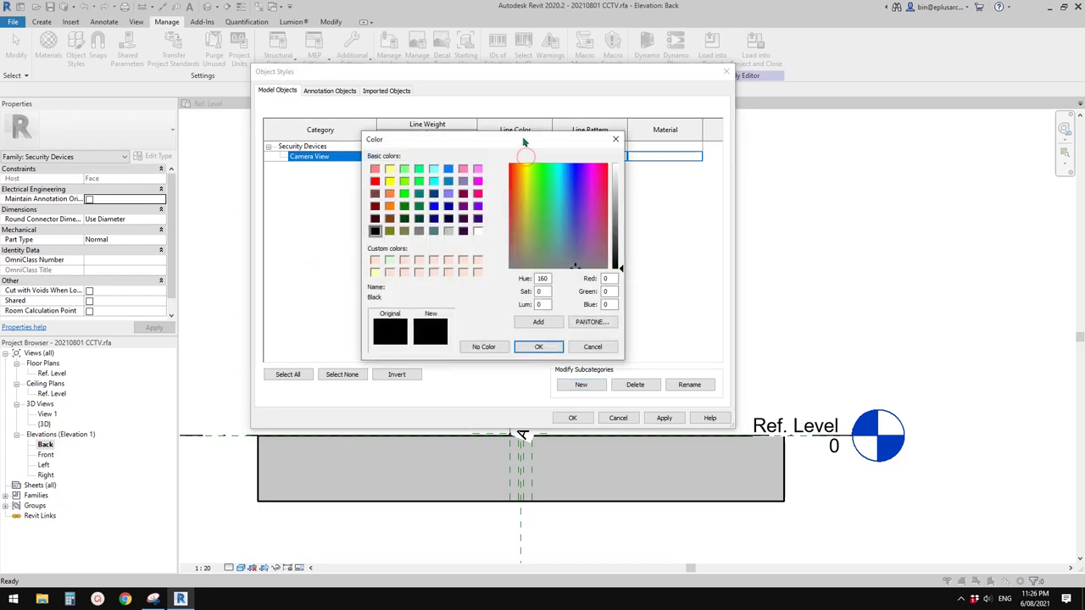
click(442, 255)
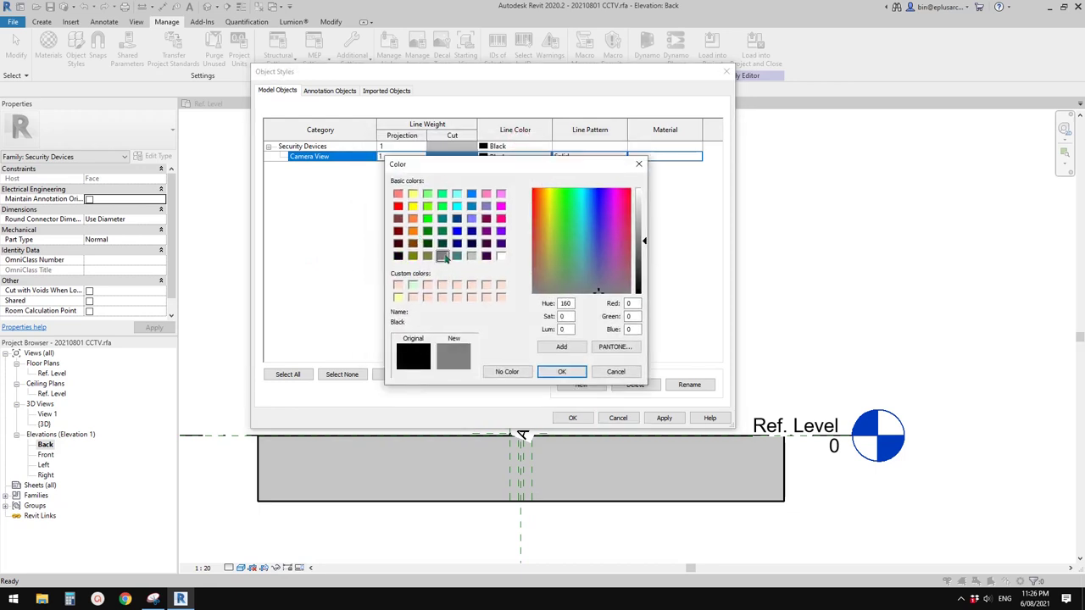
click(561, 371)
click(610, 156)
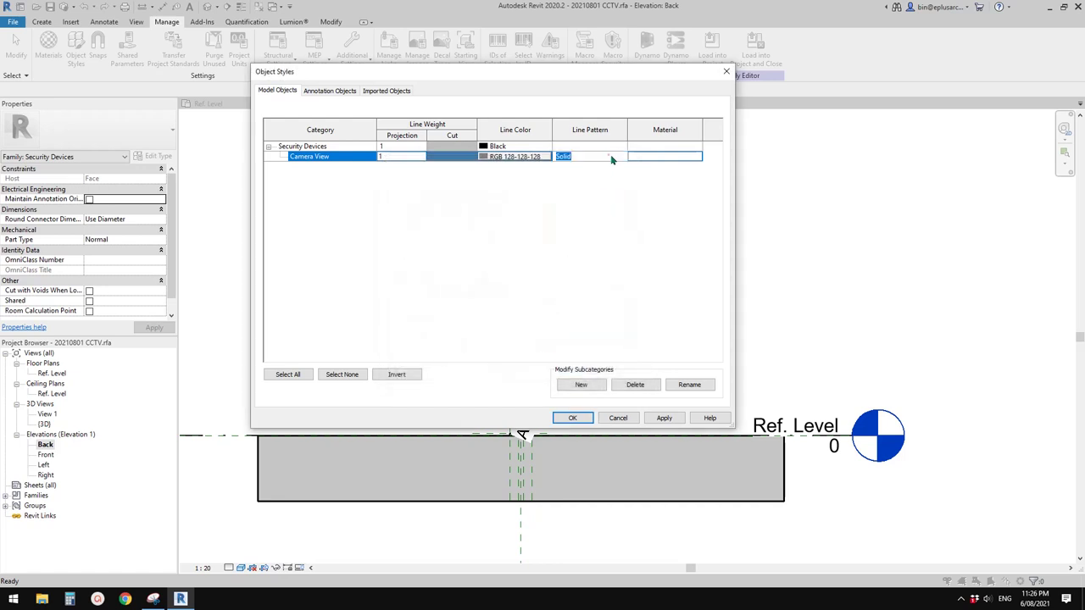
click(621, 157)
click(562, 190)
click(576, 419)
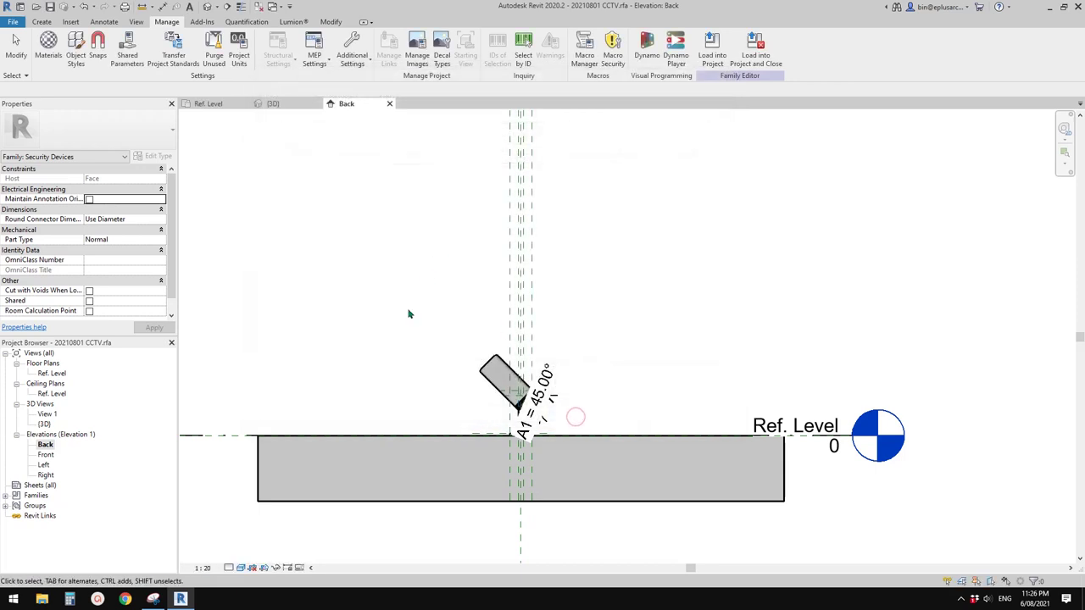
middle_drag(451, 362, 407, 380)
scroll(446, 339, down, 1)
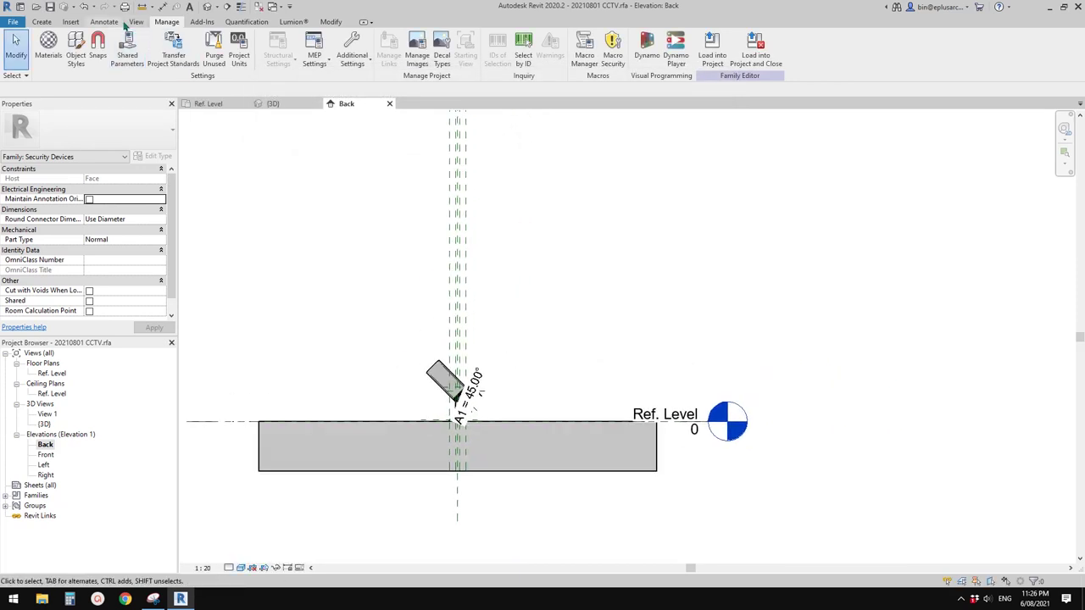
click(42, 21)
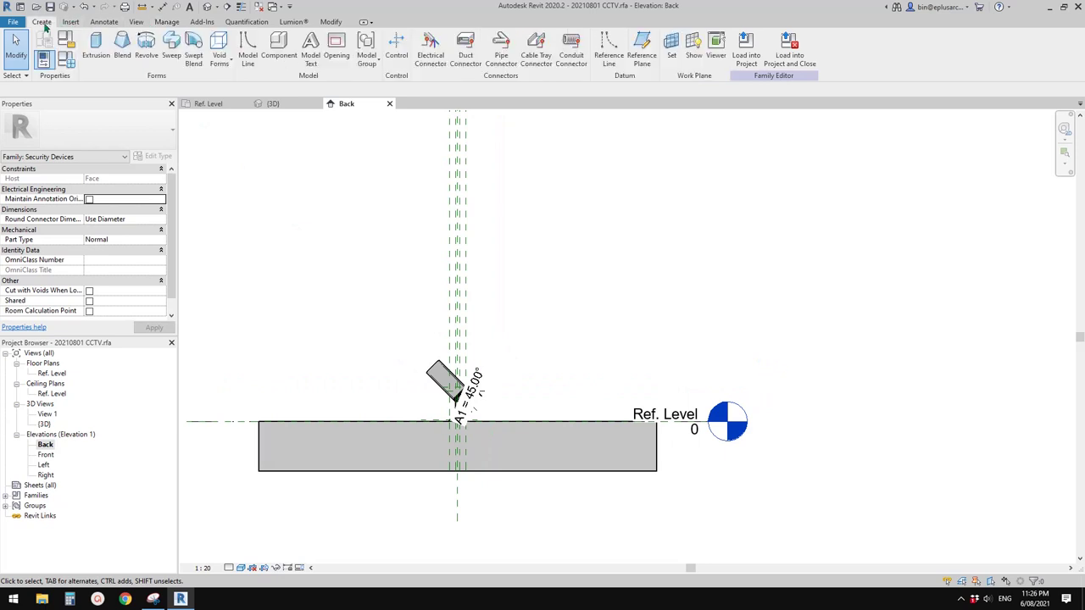
middle_drag(302, 240, 328, 262)
click(246, 56)
middle_drag(319, 219, 314, 203)
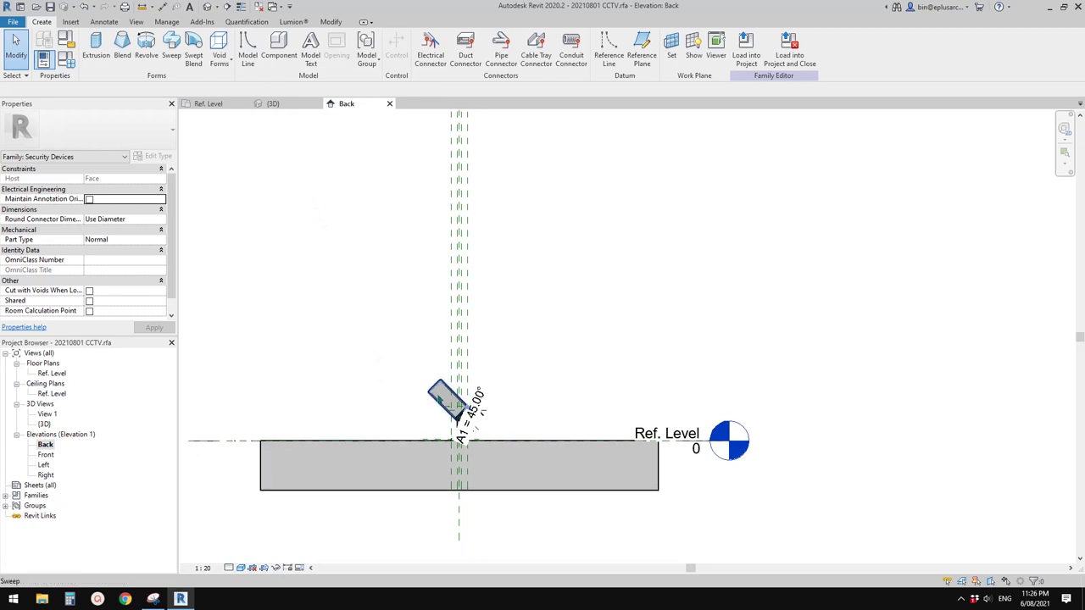
scroll(444, 398, down, 1)
middle_drag(417, 390, 435, 369)
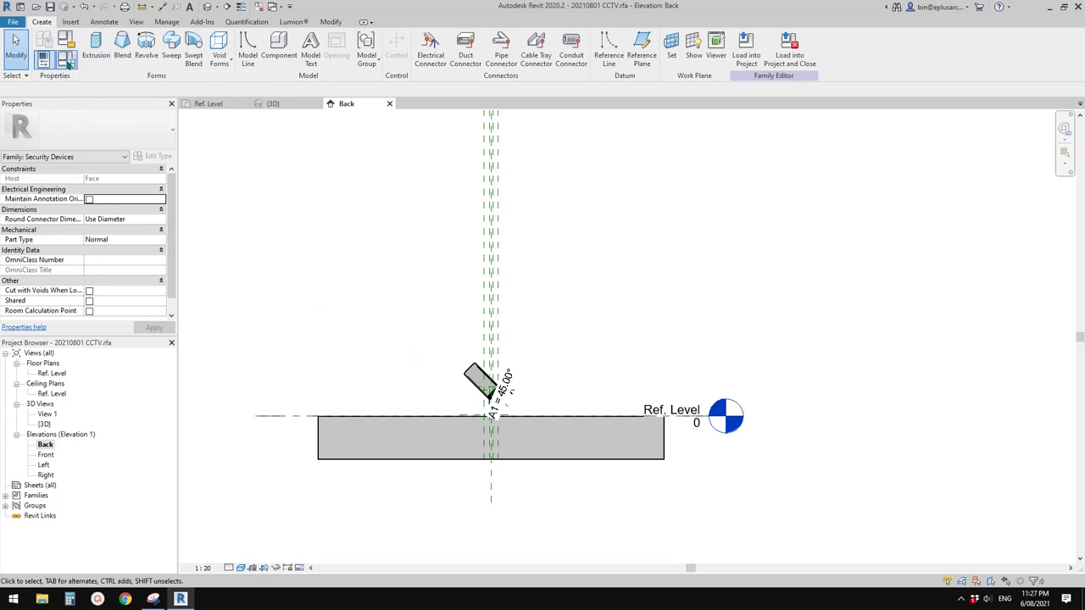
- Set the family's Default Elevation parameter to 2400 and accept the family types
click(66, 59)
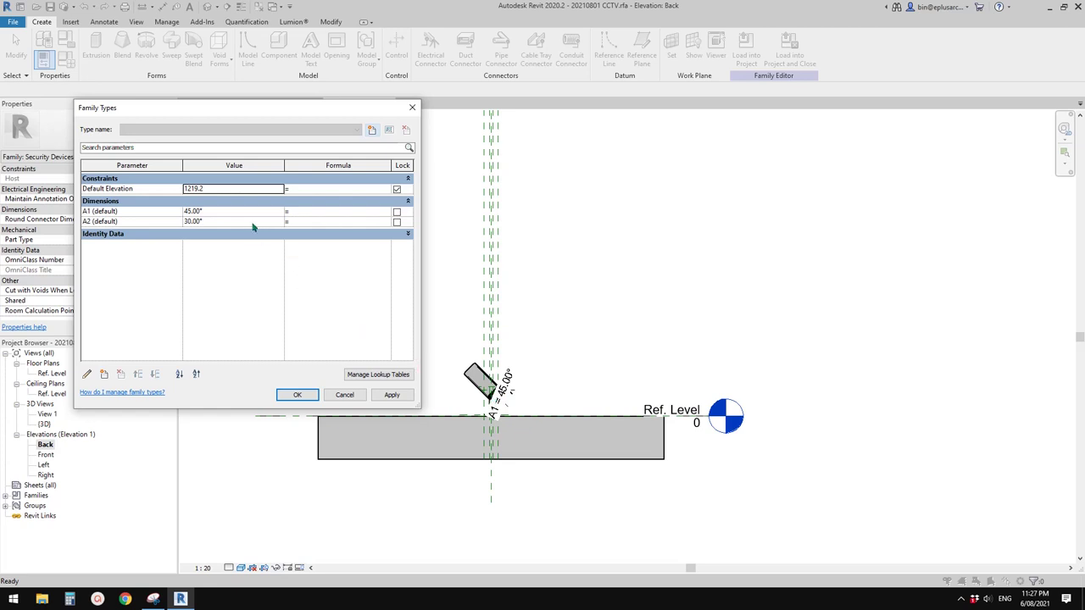
double_click(230, 191)
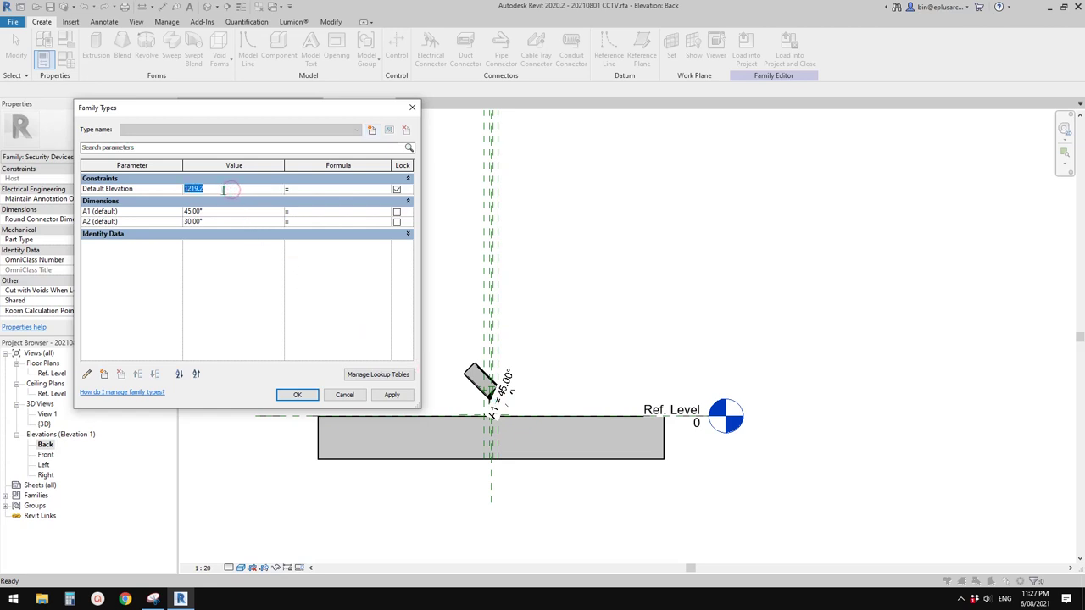
text(2400)
click(185, 188)
drag(212, 114, 221, 128)
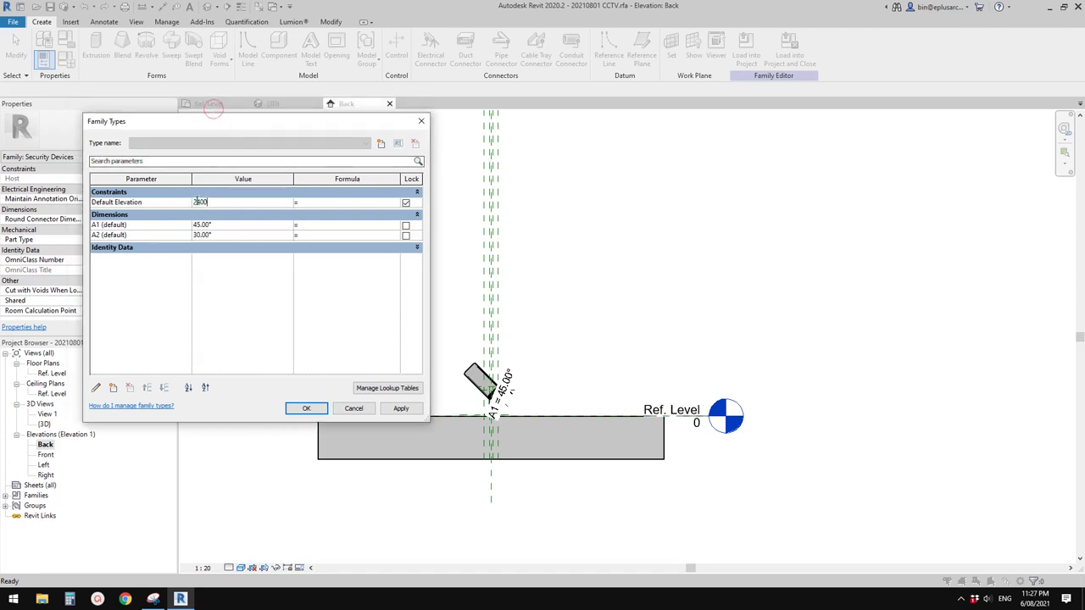
click(211, 203)
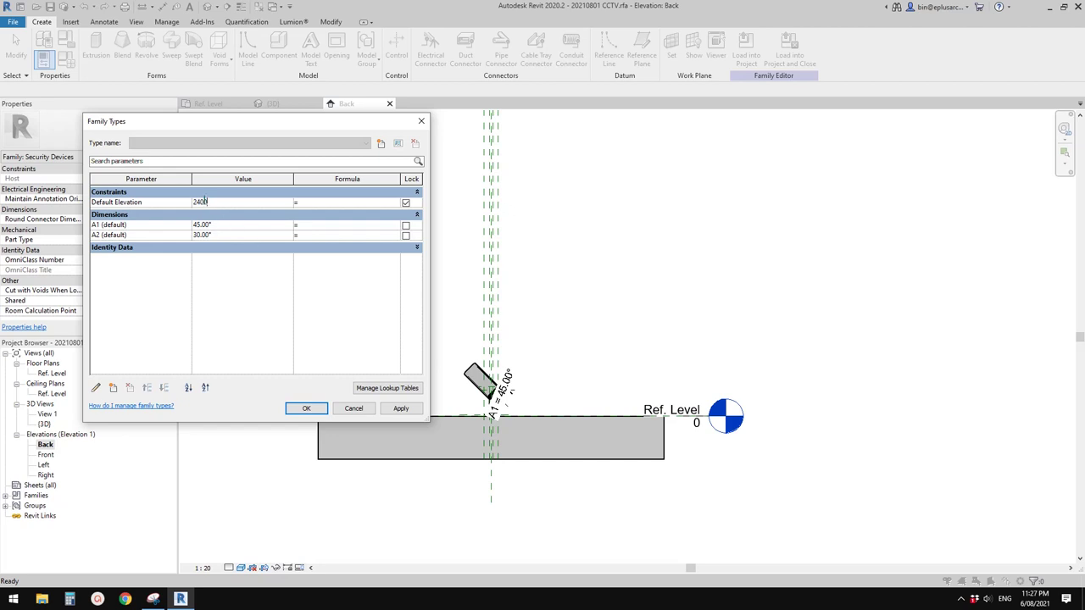
click(307, 410)
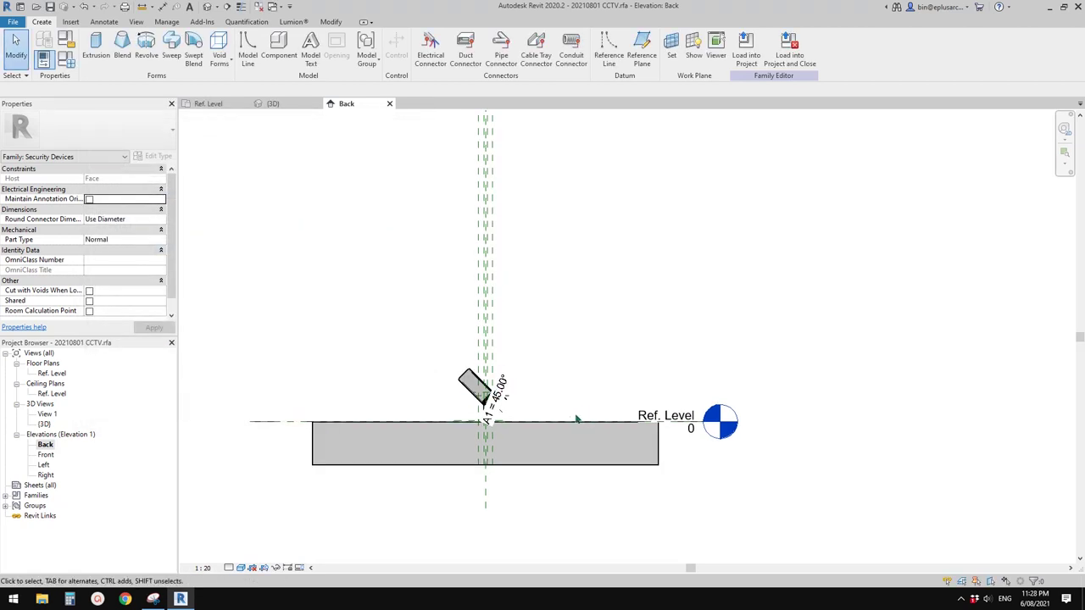
middle_drag(586, 393, 571, 392)
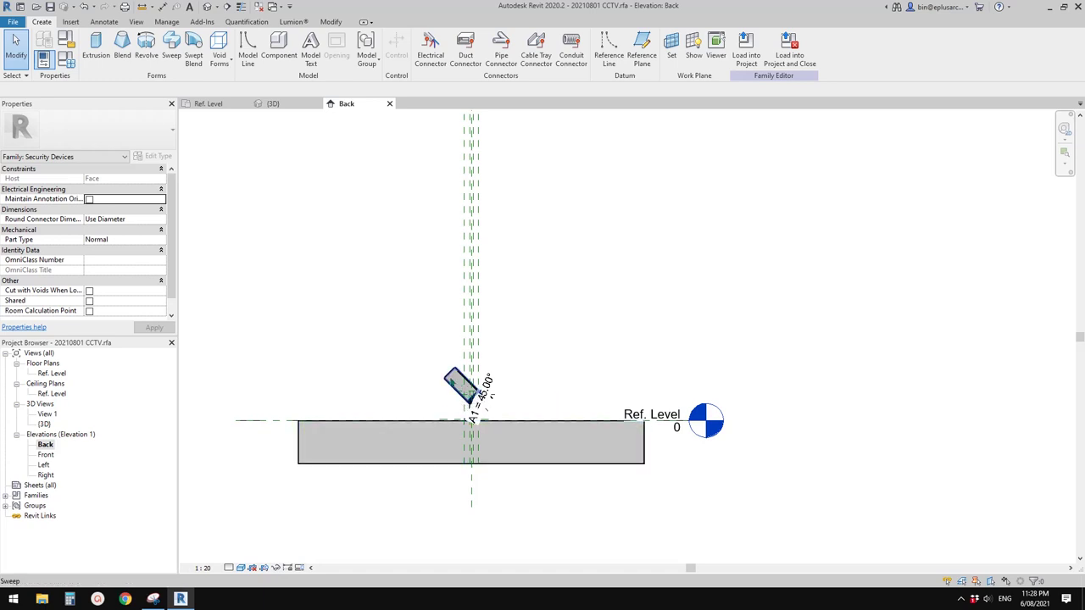
scroll(501, 355, down, 1)
middle_drag(503, 352, 458, 369)
middle_drag(423, 329, 420, 341)
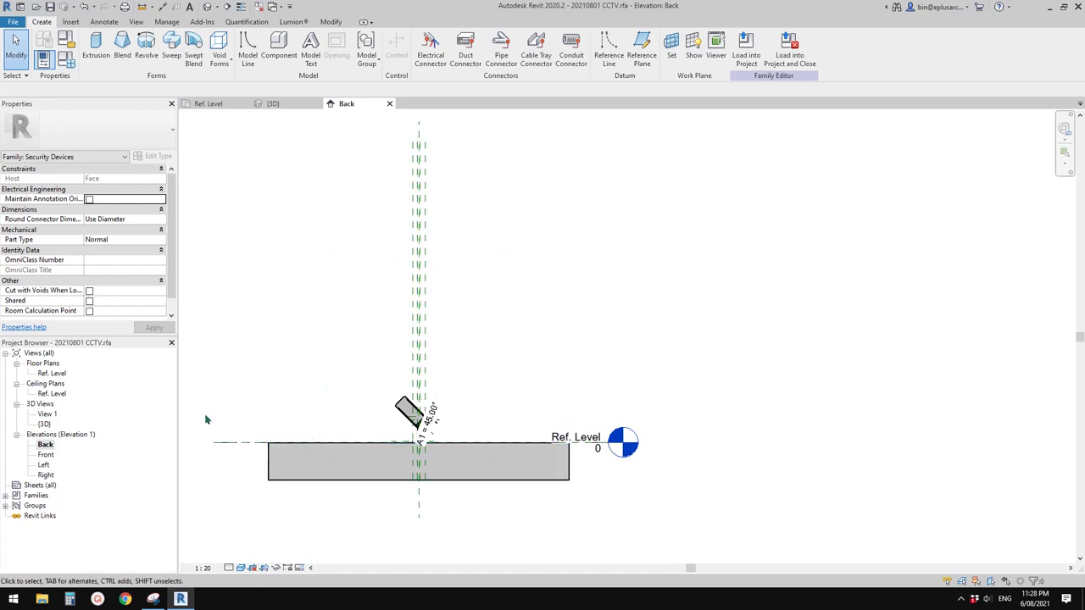
- In the Ref. Level floor plan, draw a horizontal reference plane below the host face, crossing the camera's vertical centre axis
double_click(50, 374)
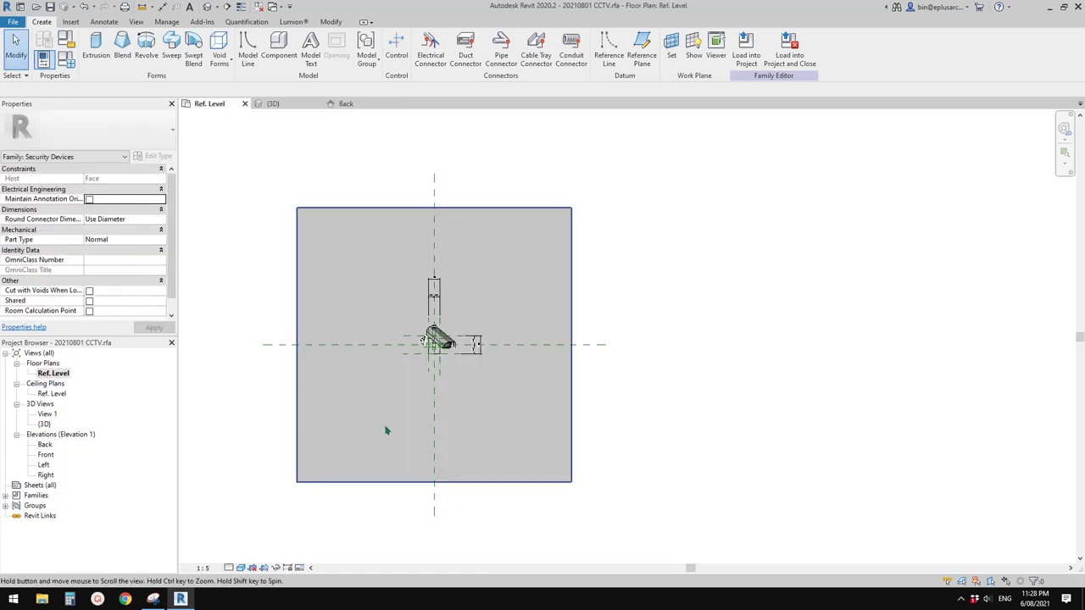
middle_drag(404, 408, 412, 364)
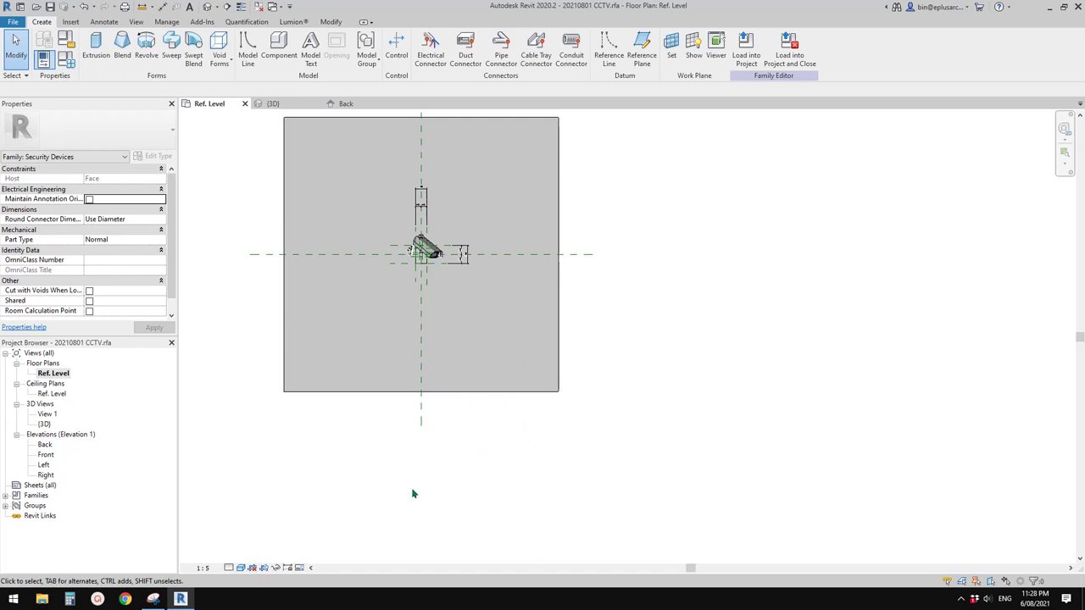
middle_drag(435, 491, 475, 455)
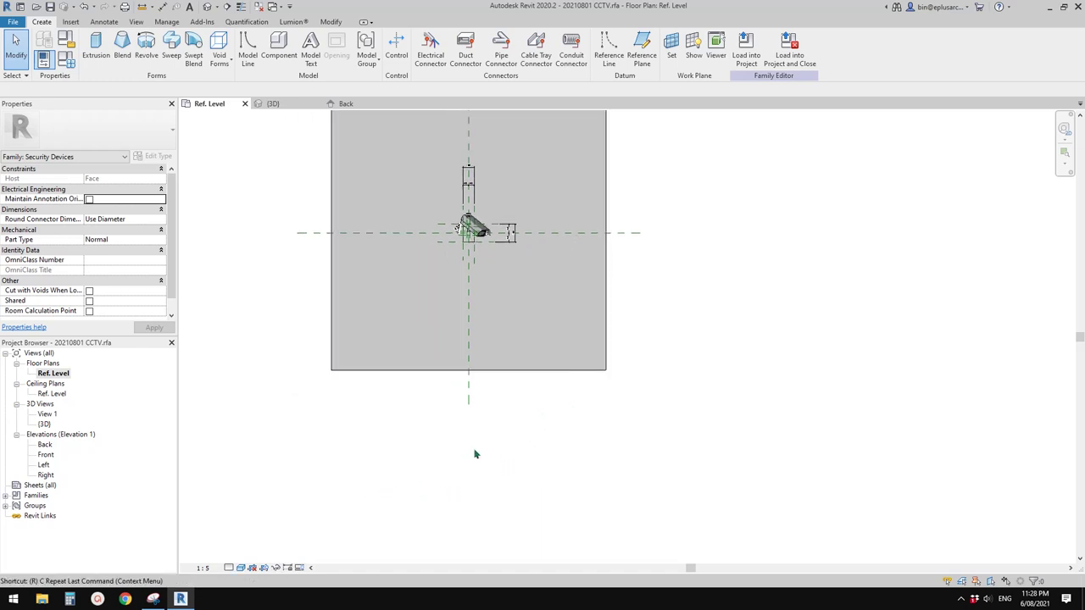
key(p)
click(390, 479)
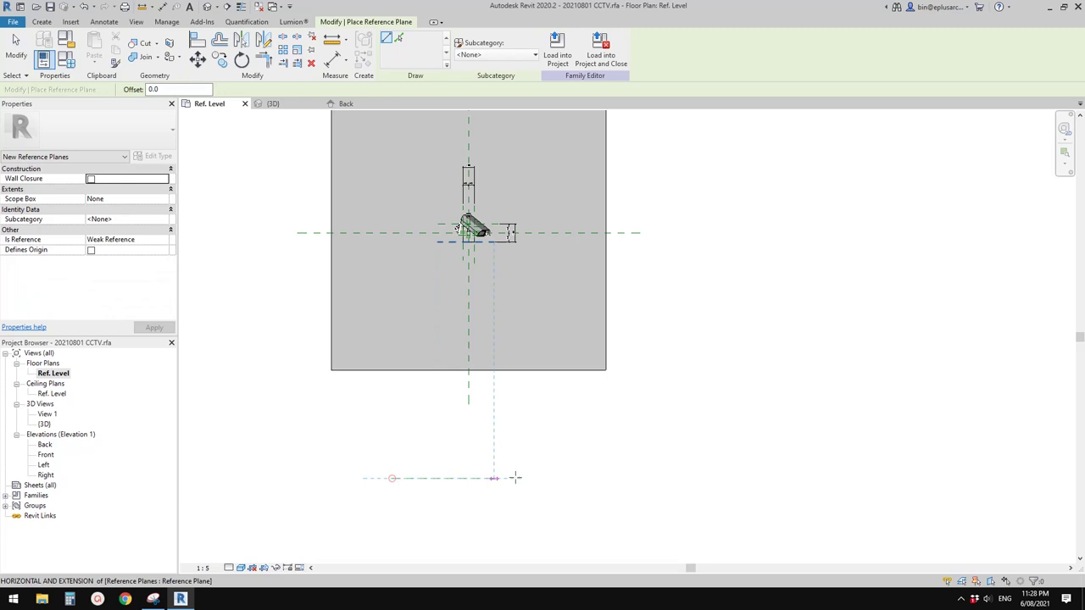
click(577, 479)
key(Escape)
key(Escape)
- Name the new horizontal reference plane Floor Level
click(525, 478)
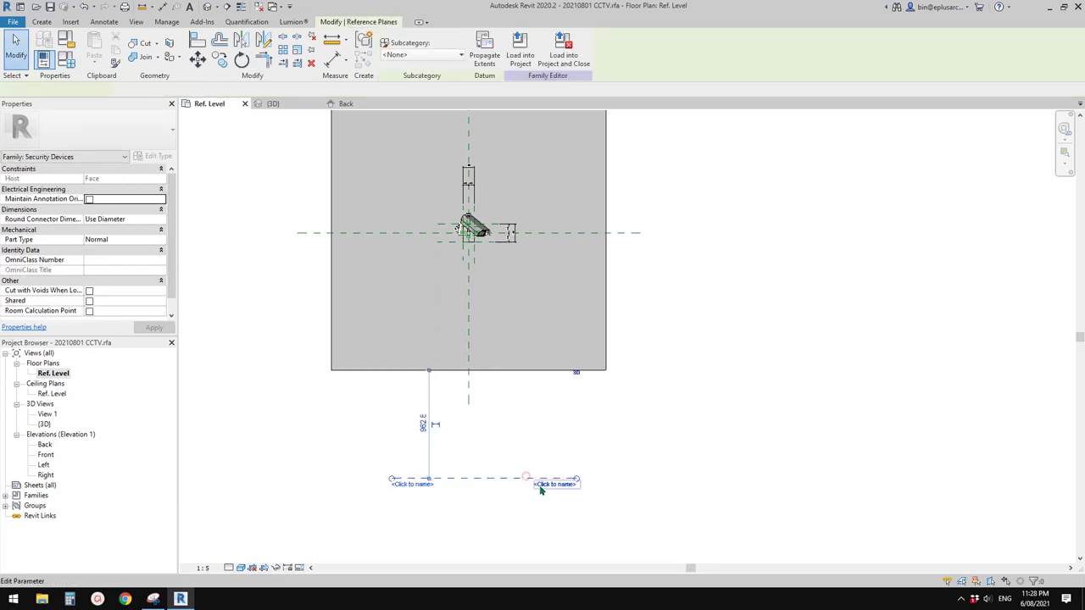
scroll(563, 490, up, 1)
click(561, 485)
text(Fl)
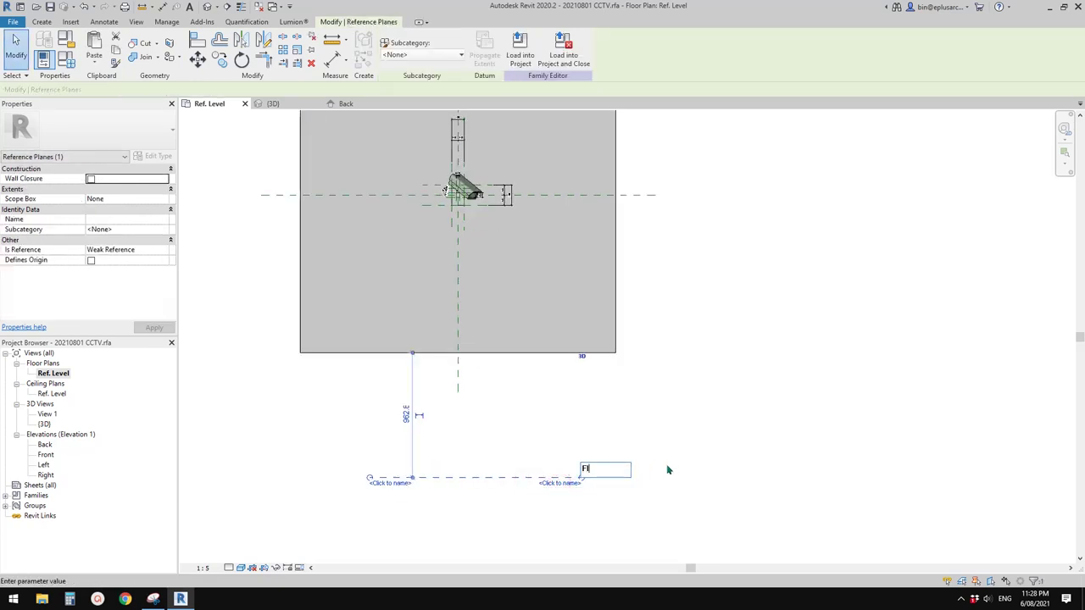
text(oor Level)
key(Return)
- Add an aligned dimension between the Floor Level plane and the horizontal centre plane, and set the view scale to 1:20
key(d)
key(i)
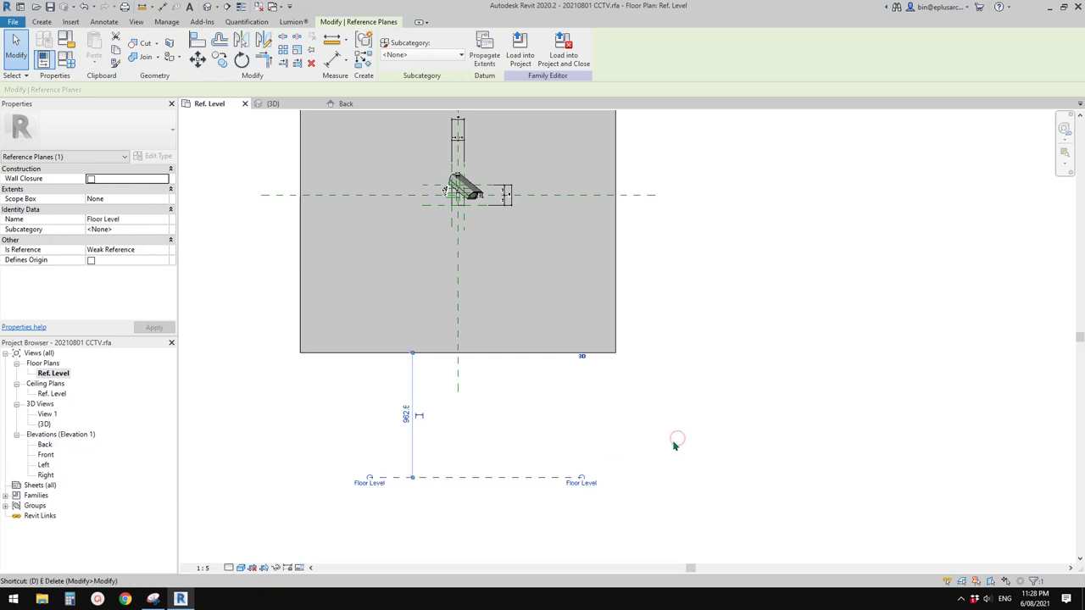
click(529, 479)
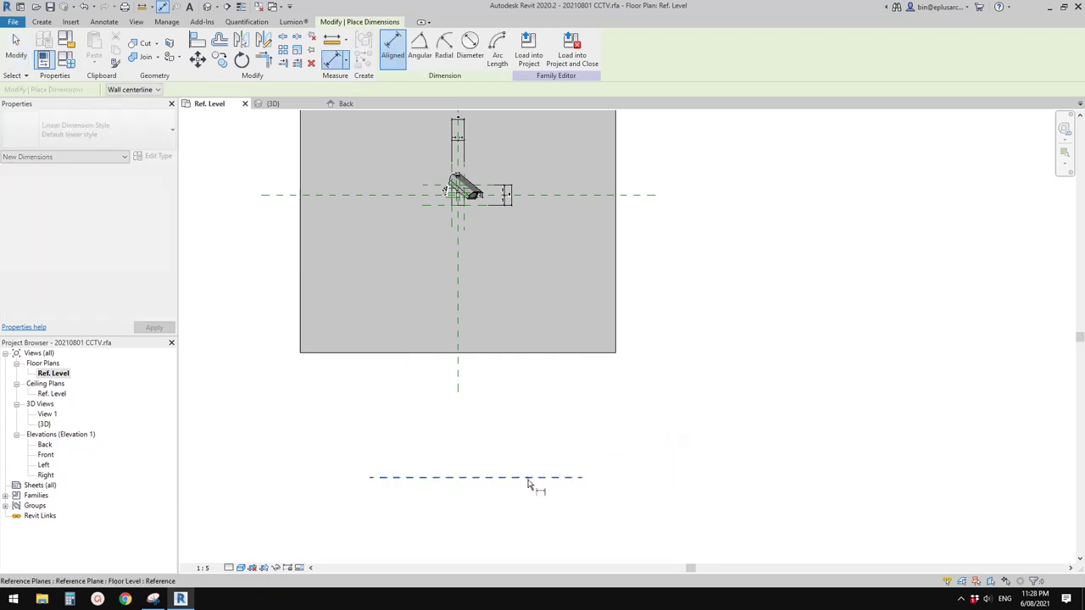
click(649, 195)
click(662, 328)
key(Escape)
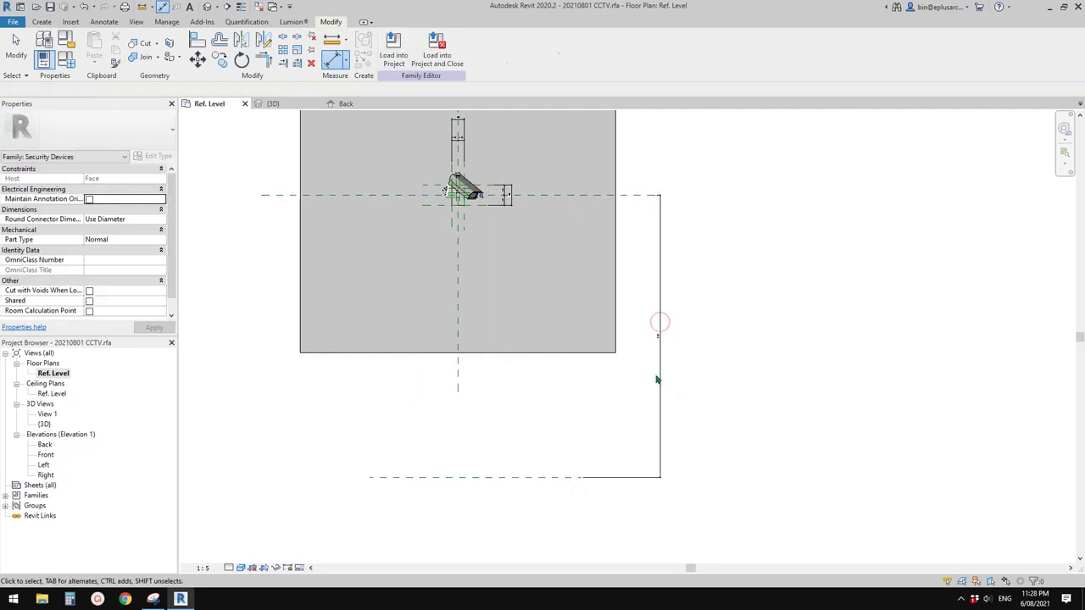
click(209, 568)
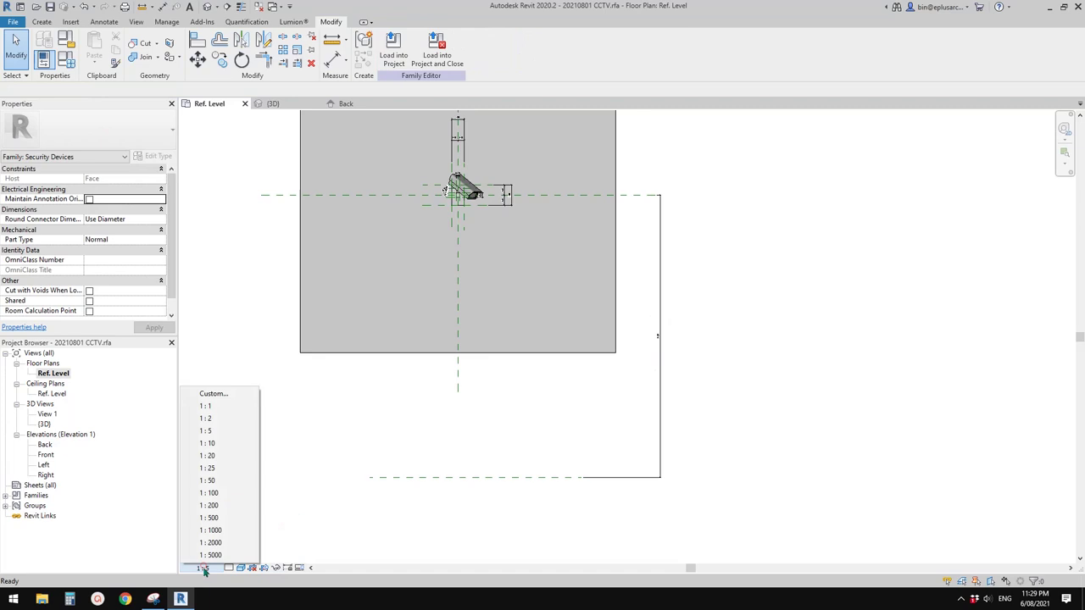
click(216, 458)
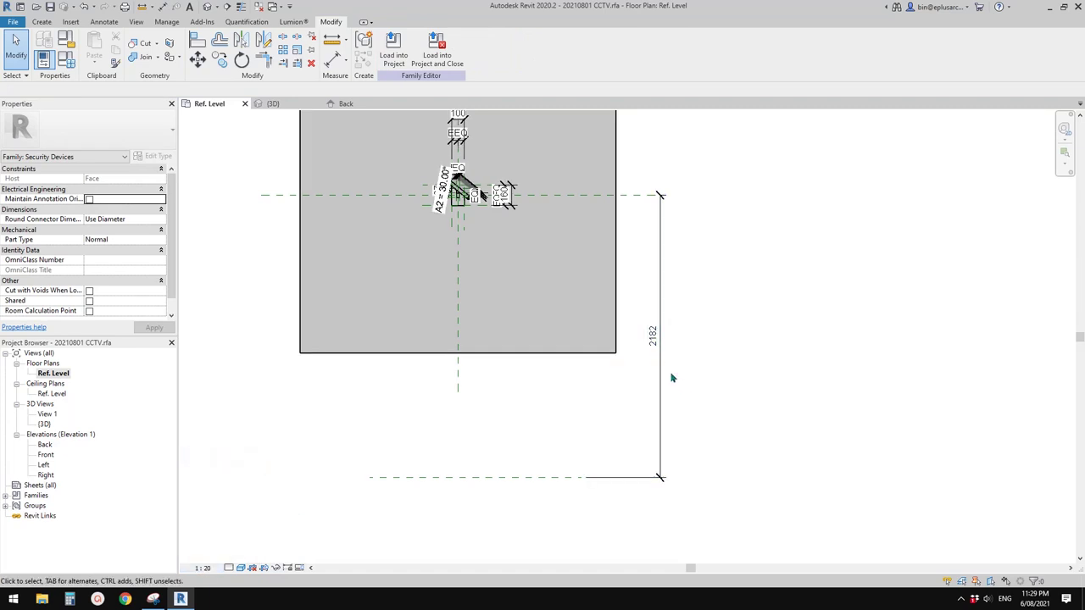
- Label the dimension from the centre plane to the Floor Level plane with the Default Elevation parameter
click(663, 337)
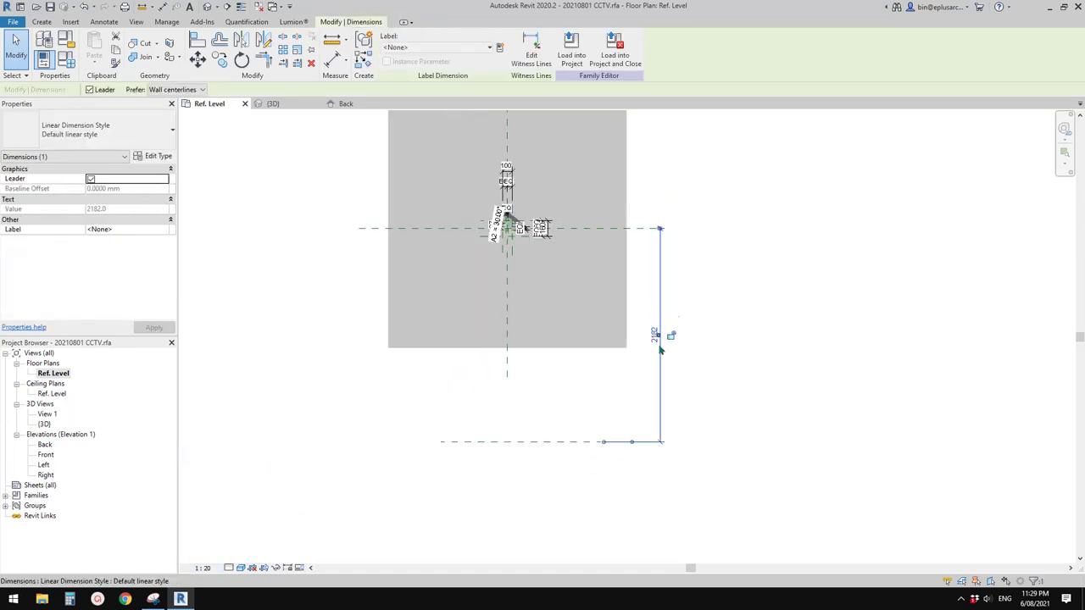
click(455, 48)
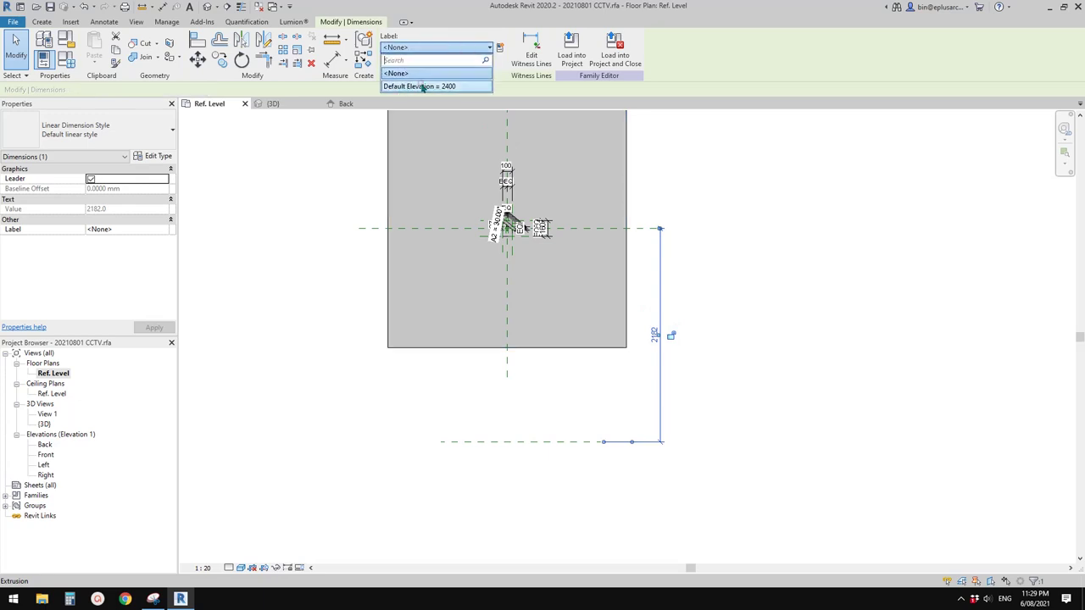
click(427, 87)
key(Escape)
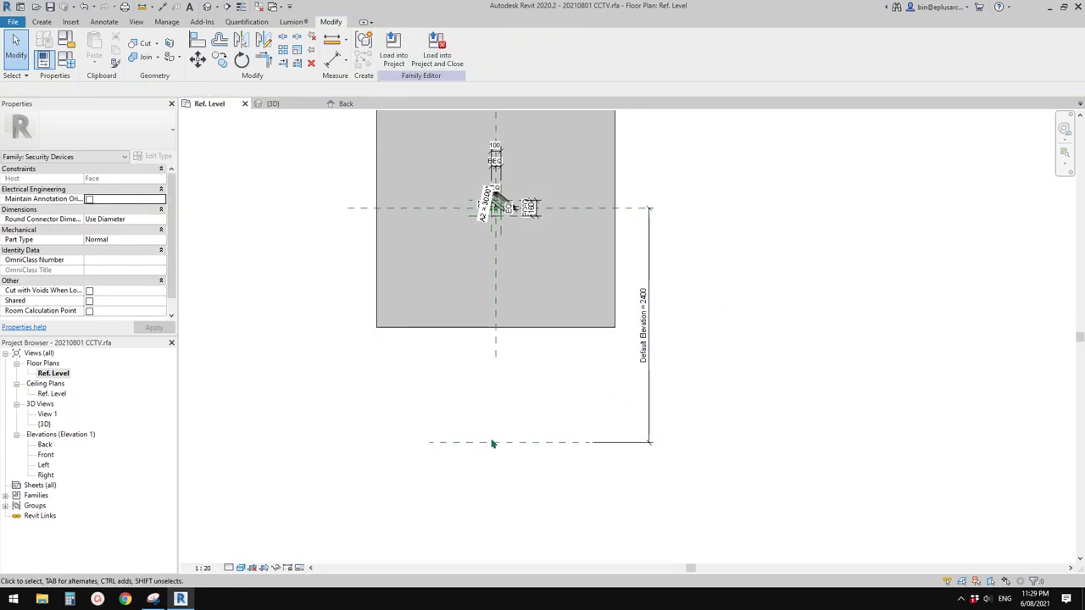
scroll(509, 442, up, 1)
scroll(552, 422, up, 2)
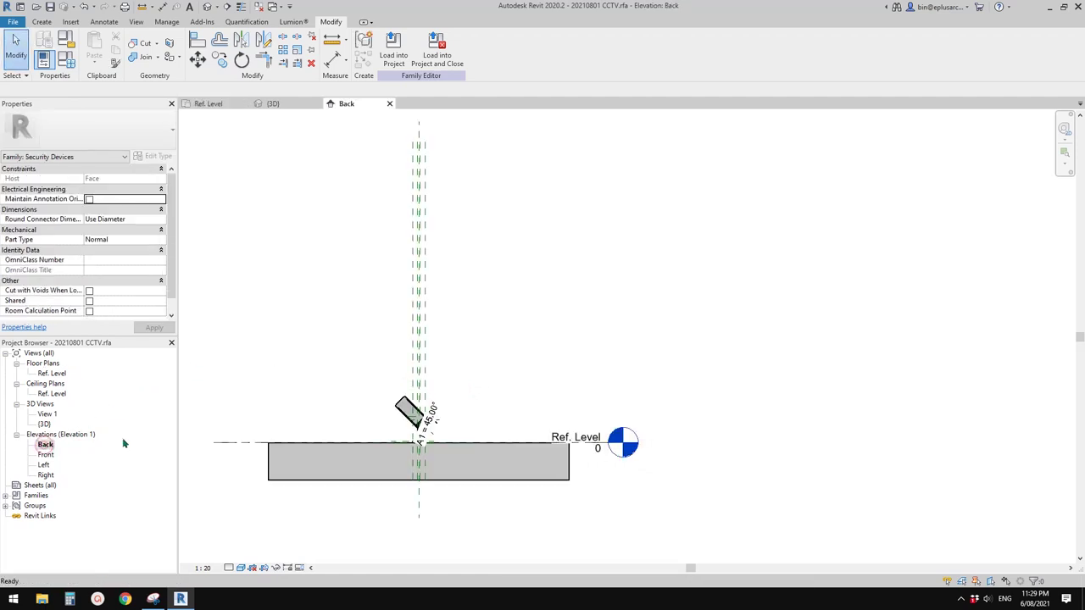
- In the Back elevation, start a model line and set its work plane to Reference Plane : Floor Level
middle_drag(320, 371, 344, 363)
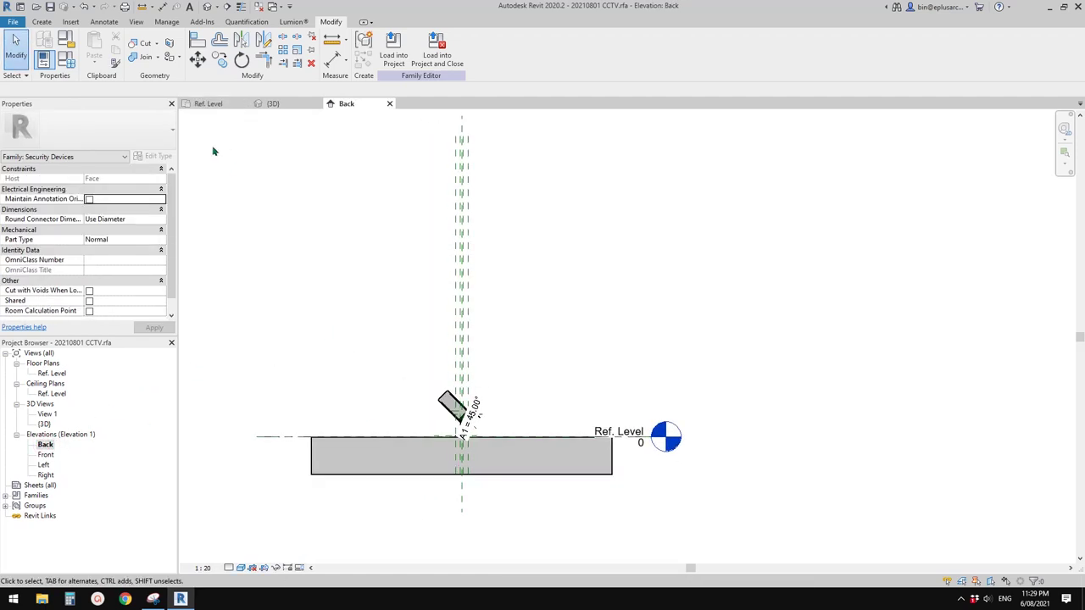
click(44, 22)
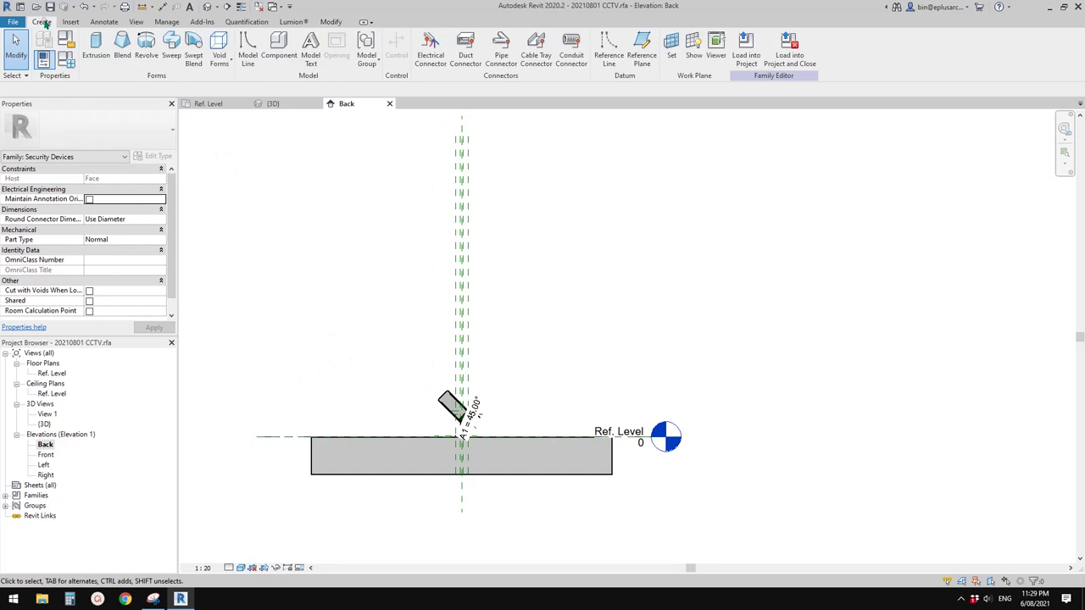
click(248, 52)
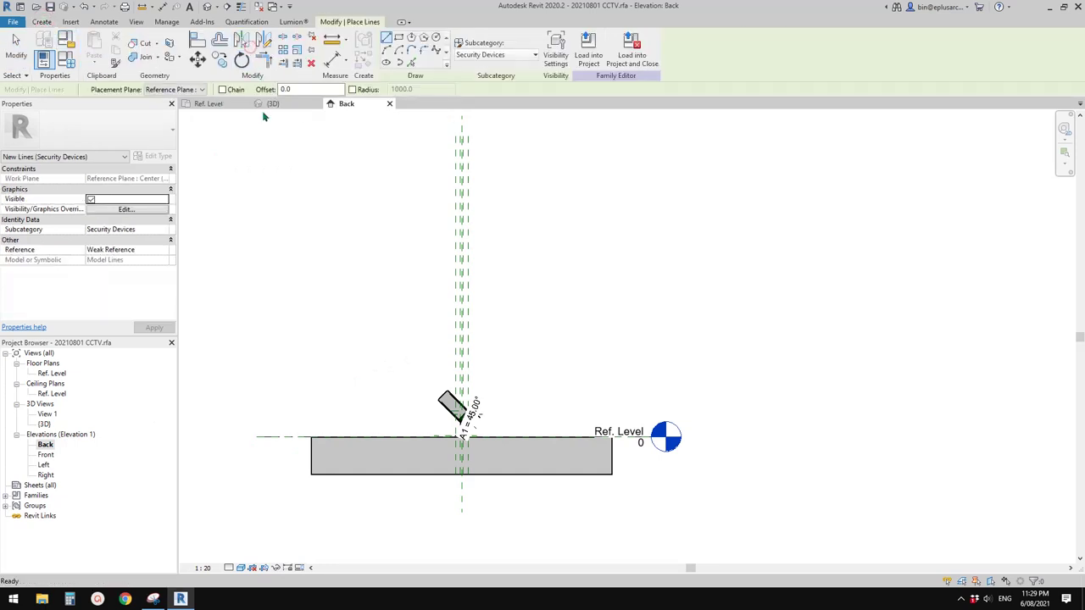
click(200, 90)
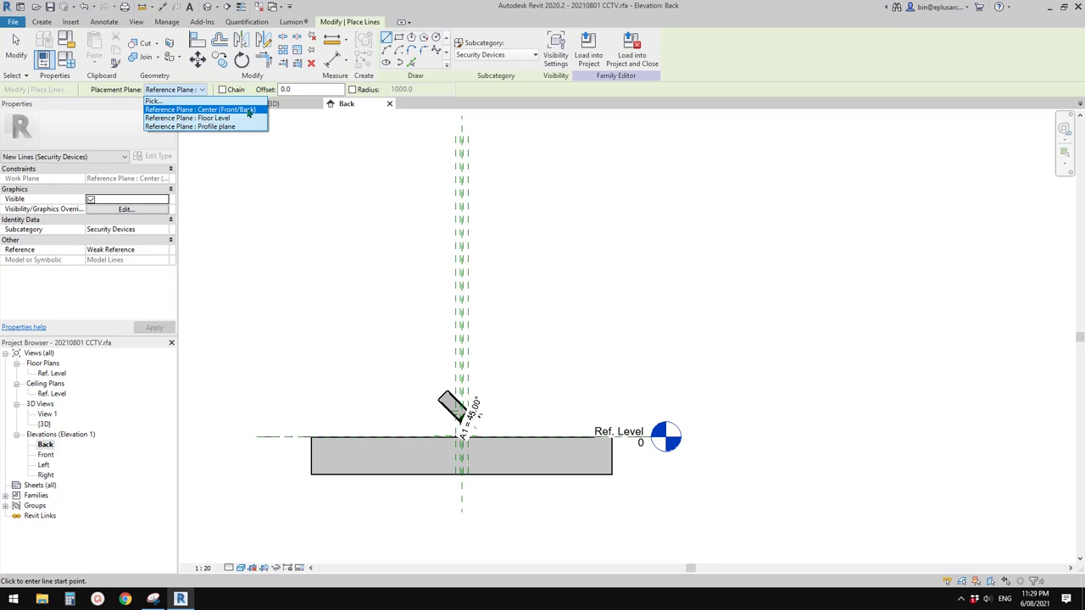
click(152, 102)
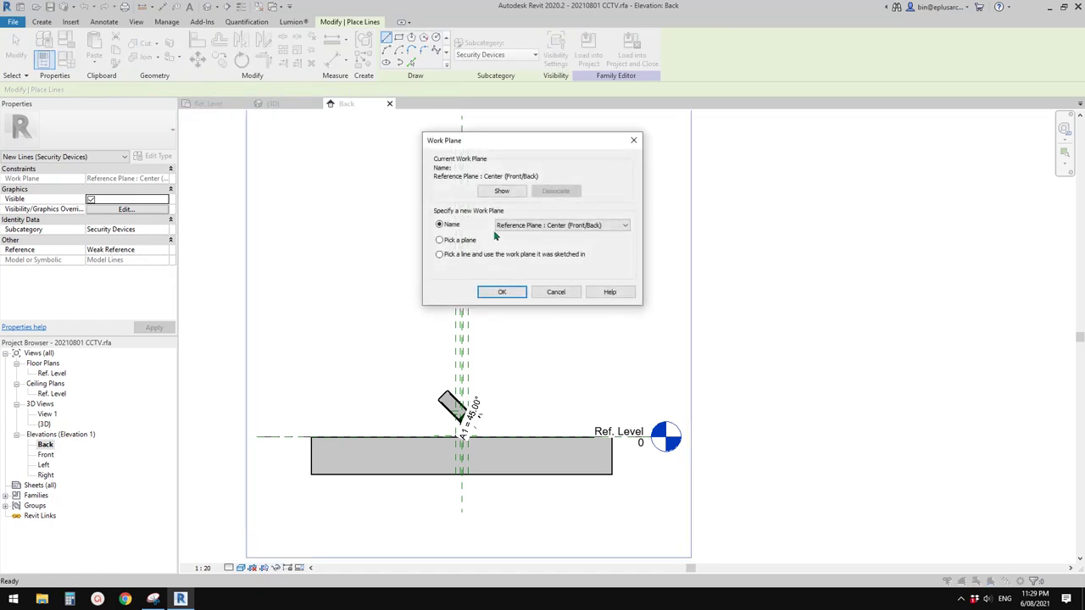
click(600, 224)
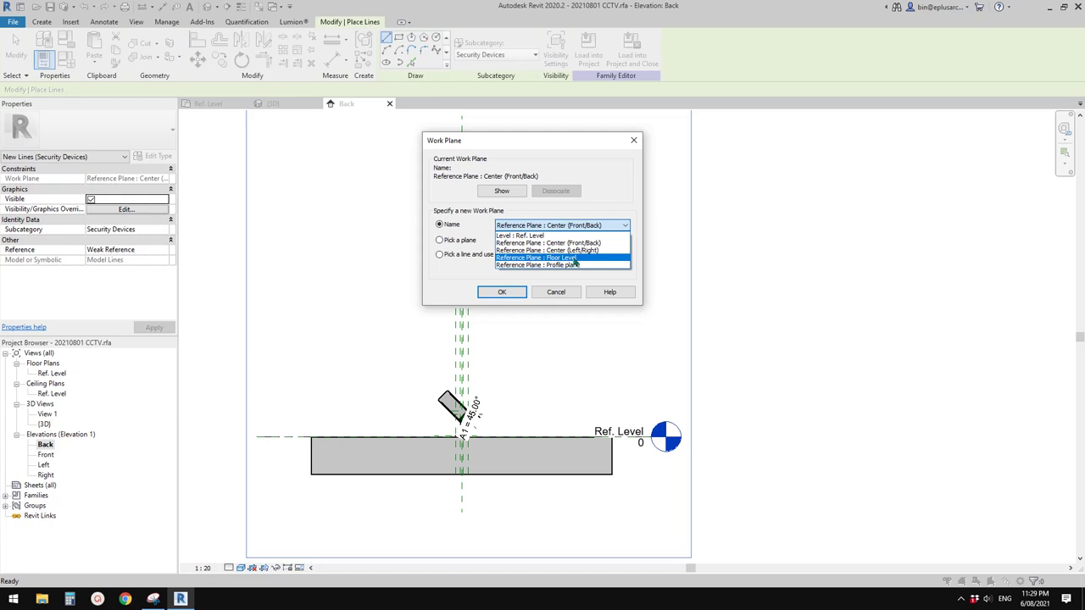
click(576, 257)
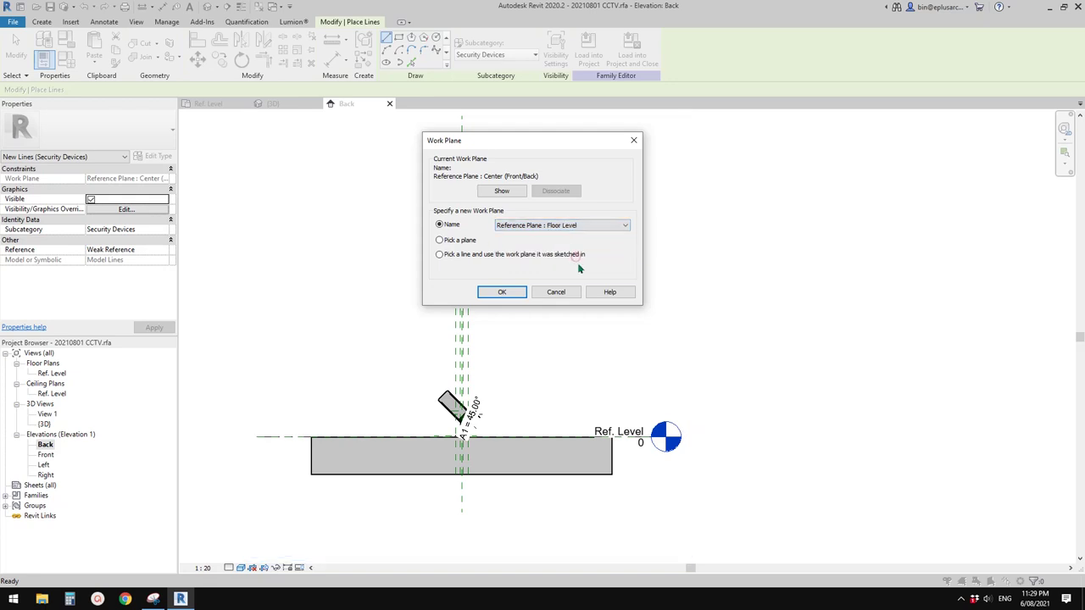
click(502, 292)
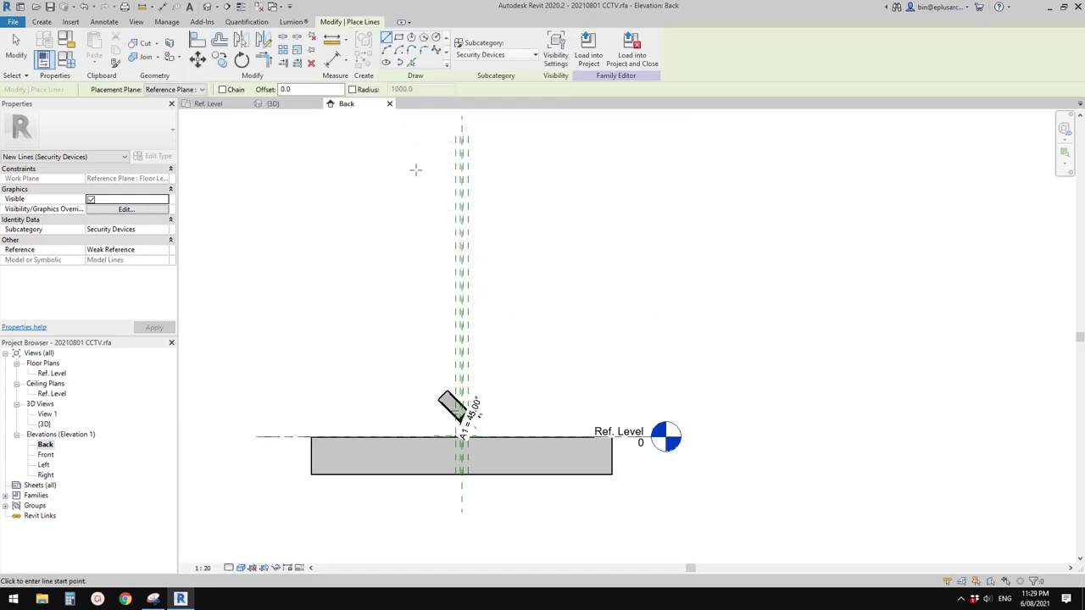
- Assign the new model line to the Camera View subcategory and show the elevation in wireframe
middle_drag(415, 170, 400, 172)
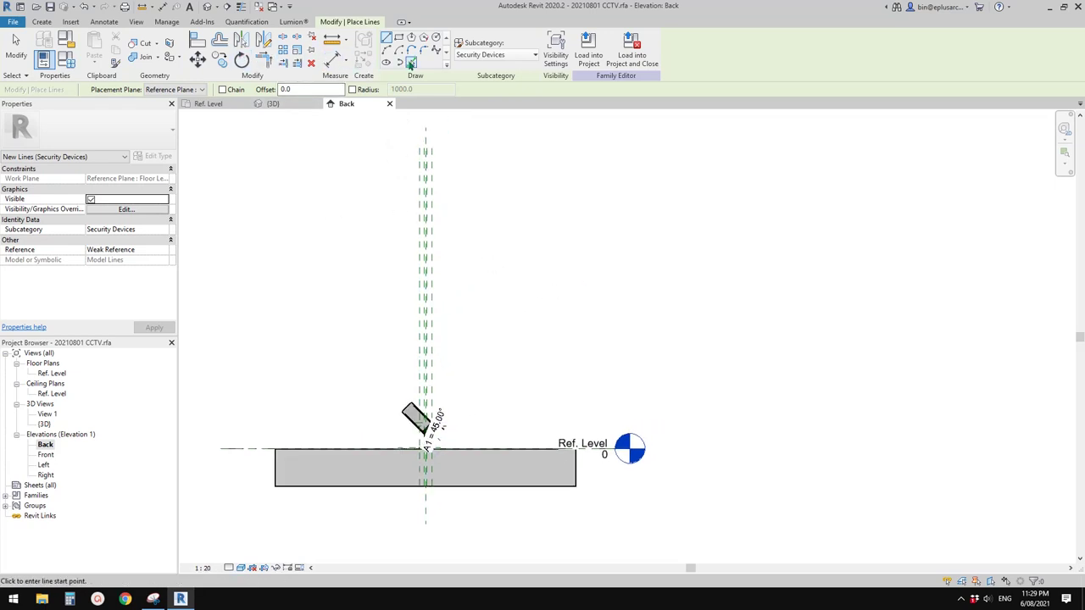
click(495, 56)
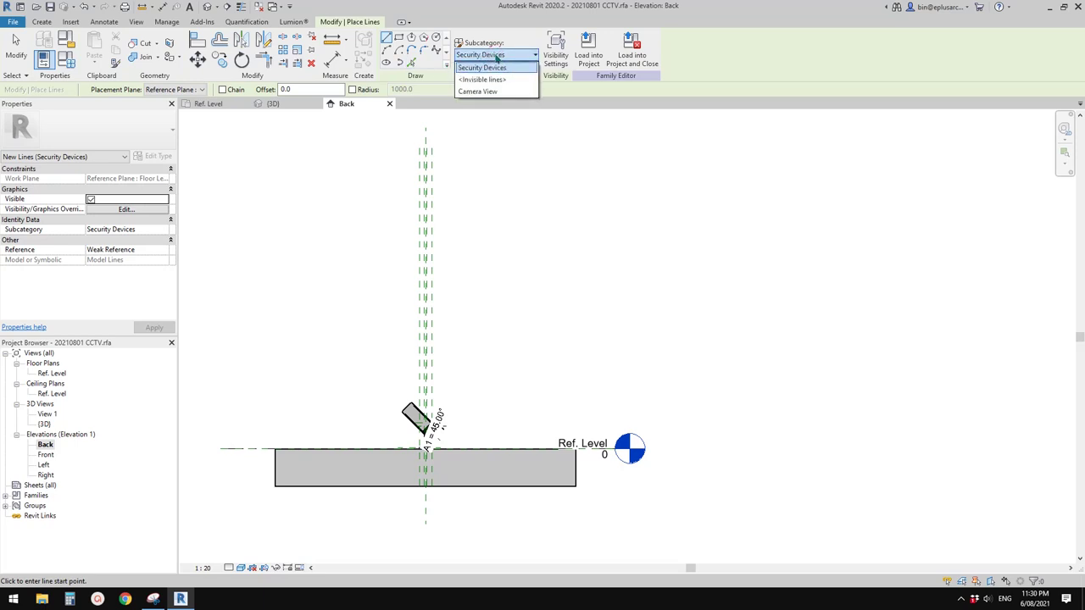
click(477, 92)
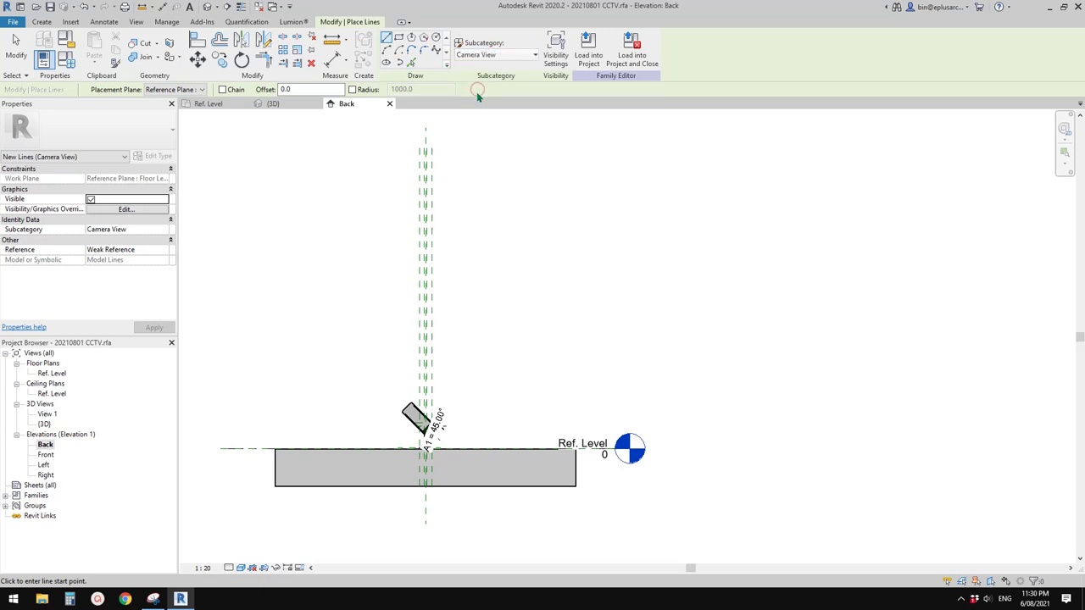
scroll(422, 443, up, 8)
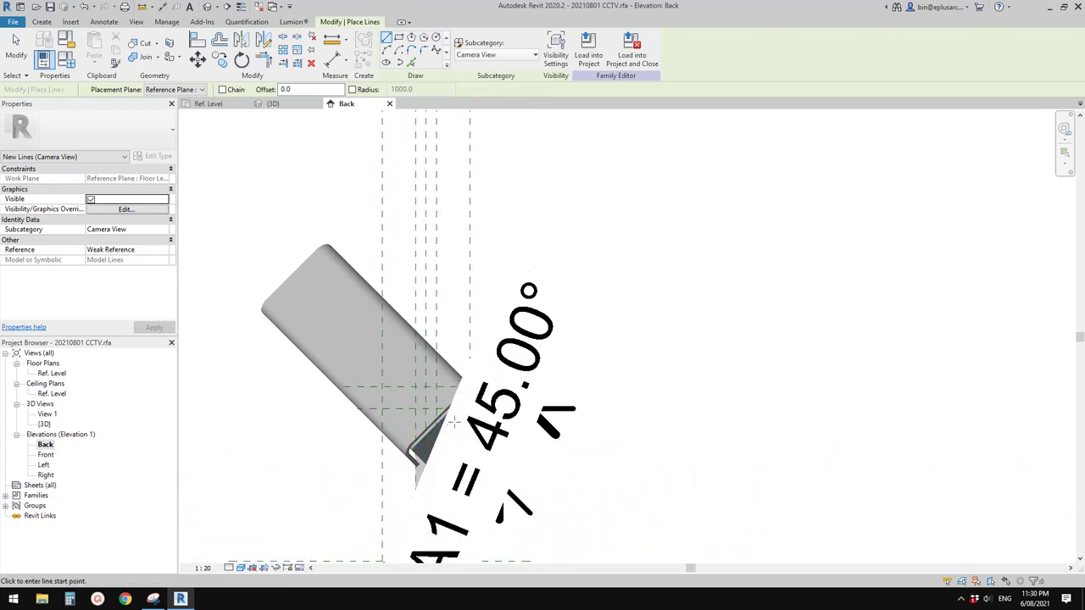
middle_drag(435, 419, 434, 315)
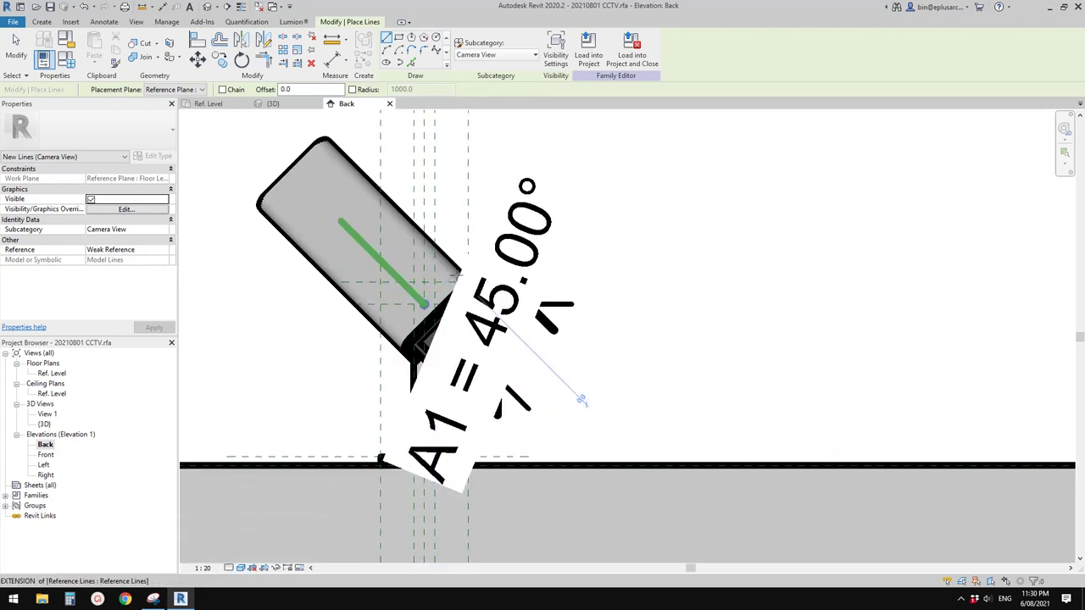
key(w)
key(f)
middle_drag(460, 272, 463, 260)
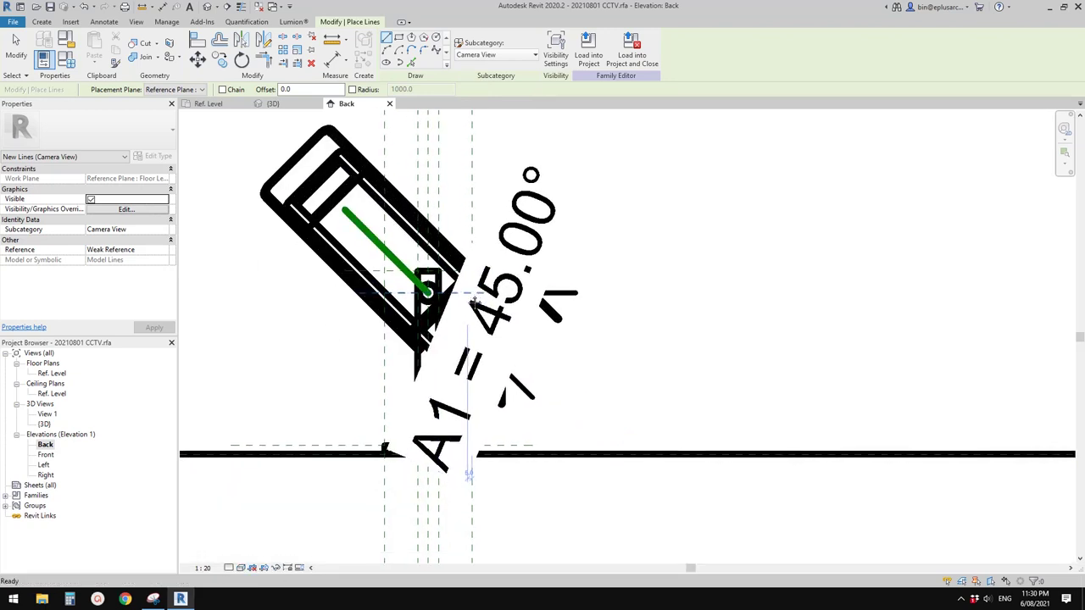
- Draw a Camera View line about 1140 mm long from the camera's pivot point diagonally up to the left
scroll(428, 290, up, 2)
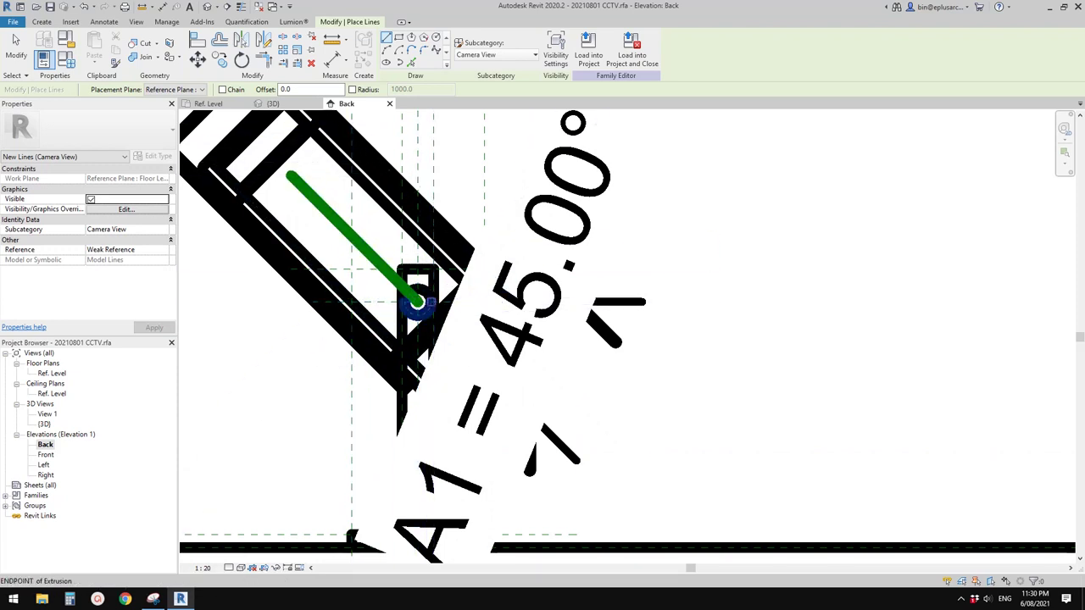
scroll(417, 301, down, 1)
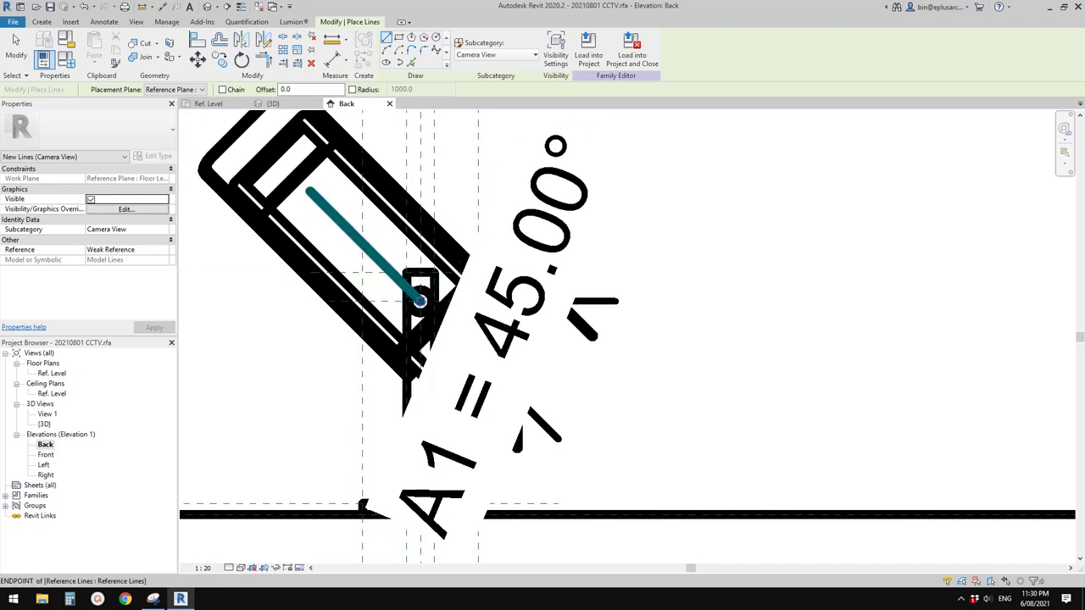
click(421, 301)
scroll(373, 273, down, 8)
middle_drag(303, 249, 498, 318)
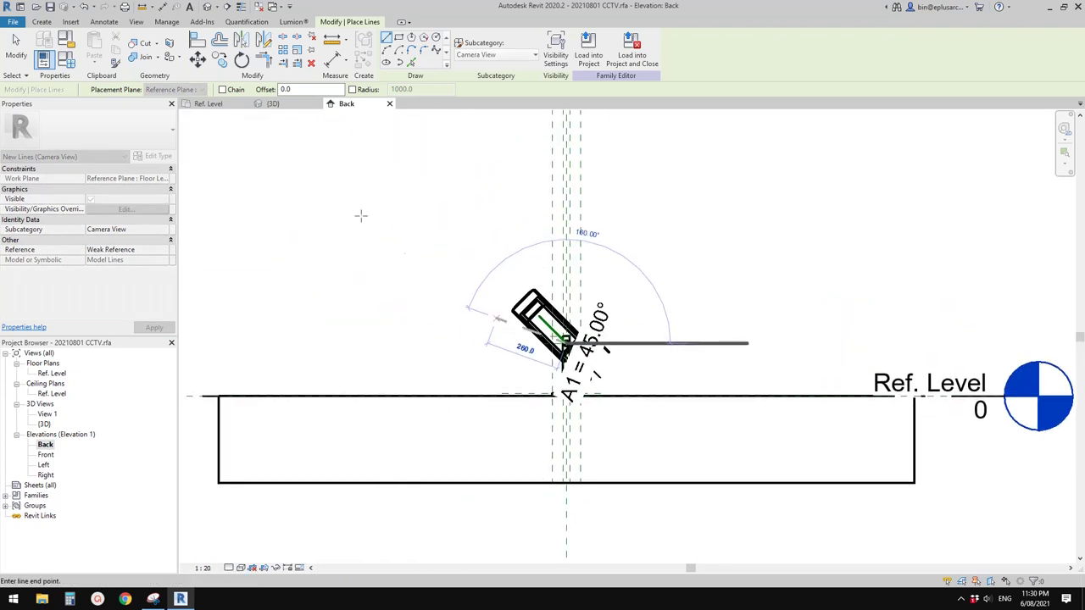
click(268, 200)
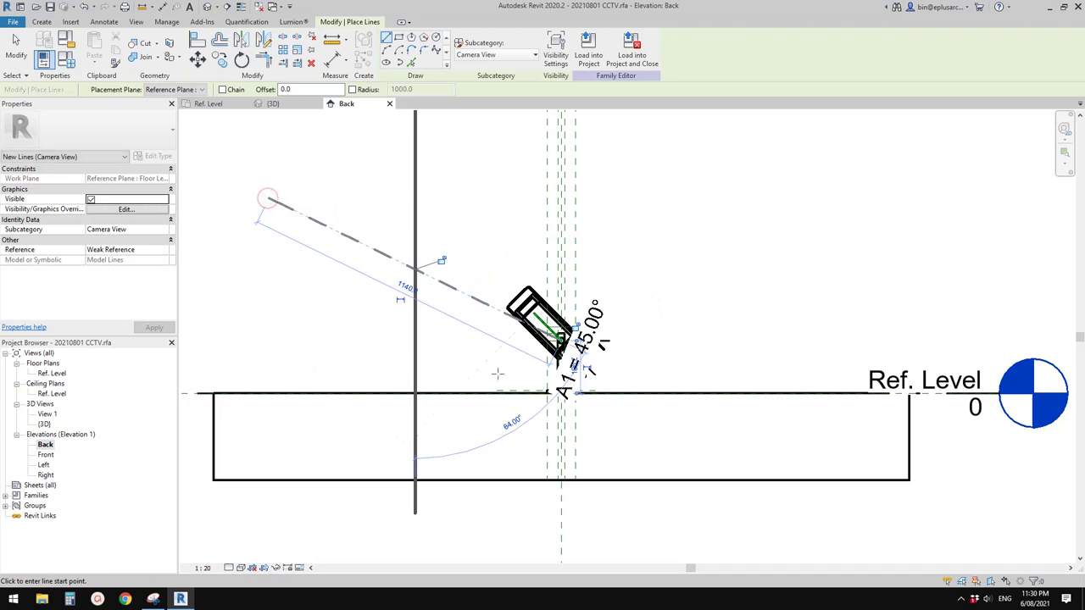
- Draw a second Camera View line from the same pivot point diagonally up to the right, completing a V shape
scroll(546, 335, up, 6)
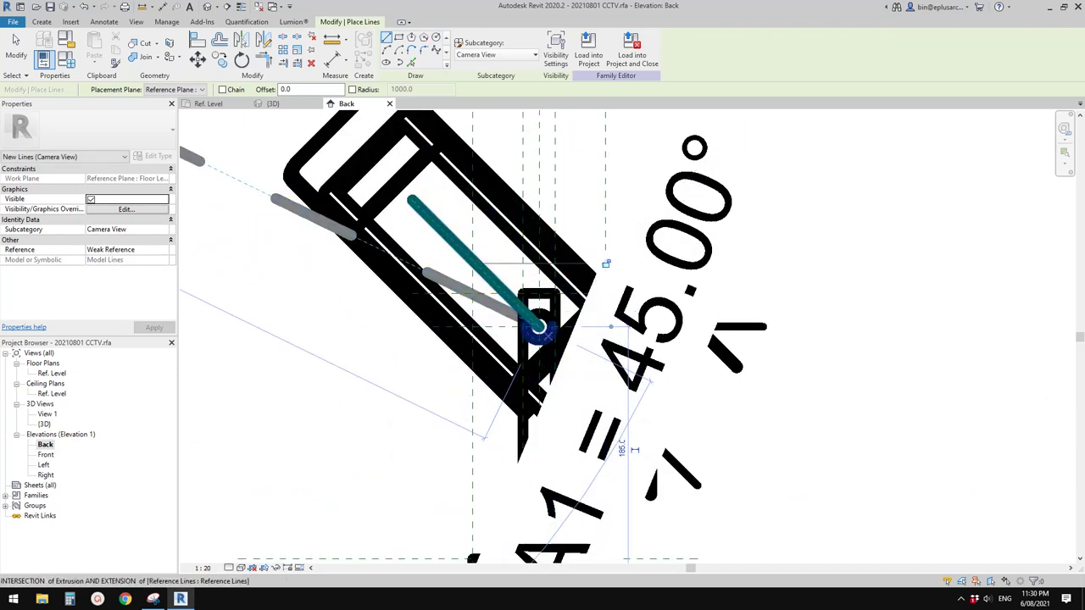
click(539, 327)
scroll(477, 392, down, 5)
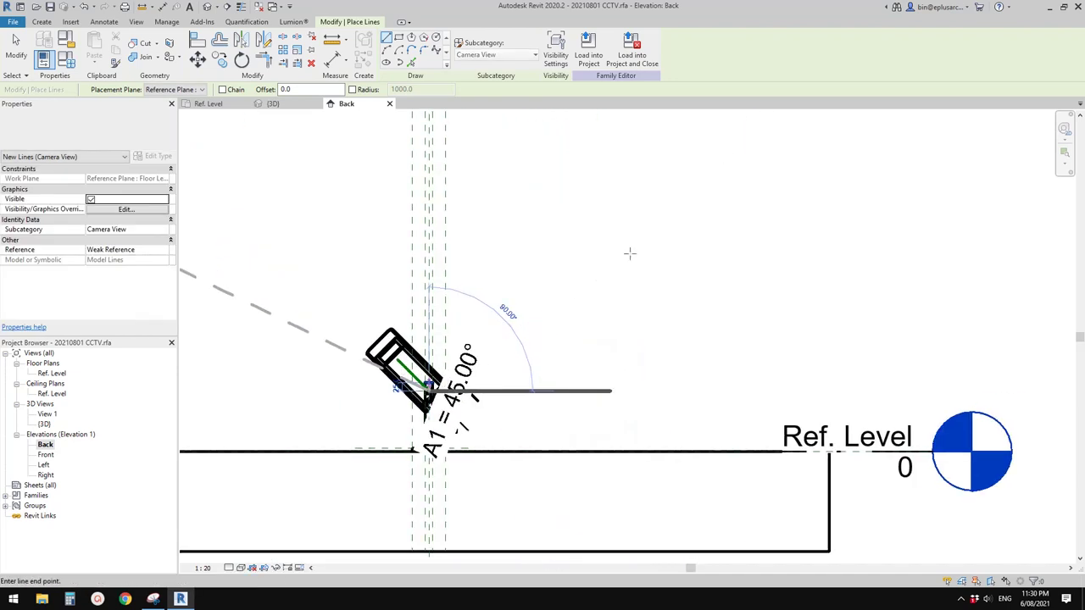
click(653, 229)
key(Escape)
key(Escape)
scroll(552, 310, down, 2)
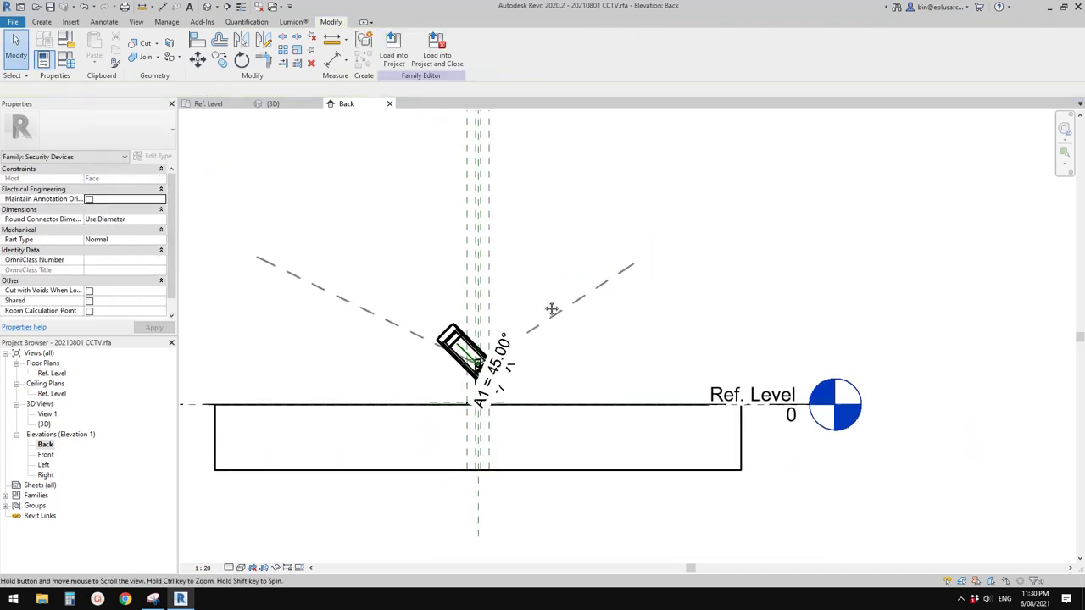
middle_drag(552, 308, 551, 308)
middle_drag(370, 295, 371, 296)
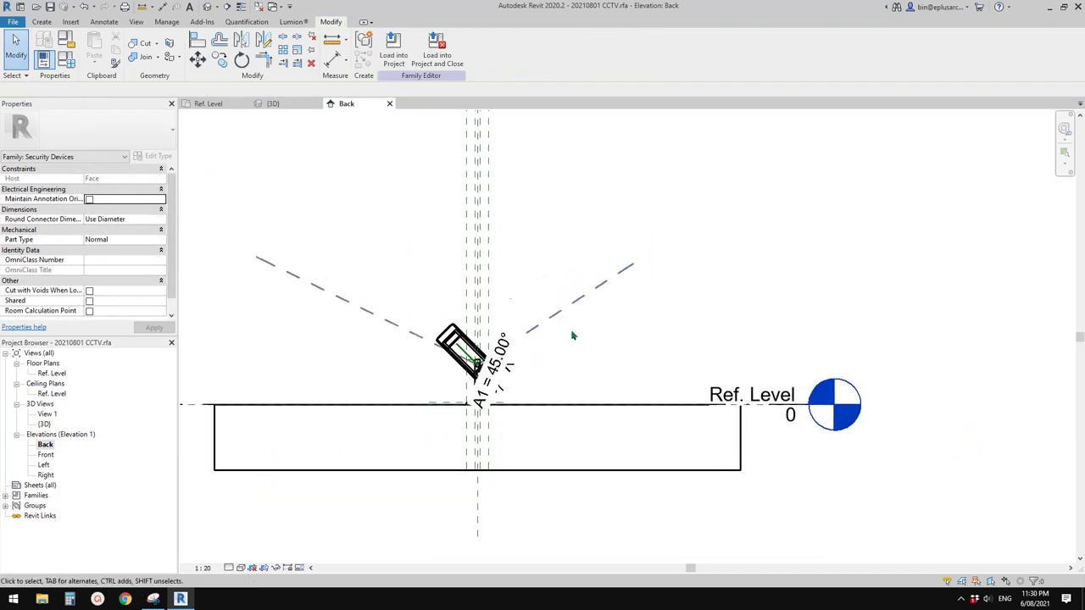
middle_drag(476, 310, 458, 319)
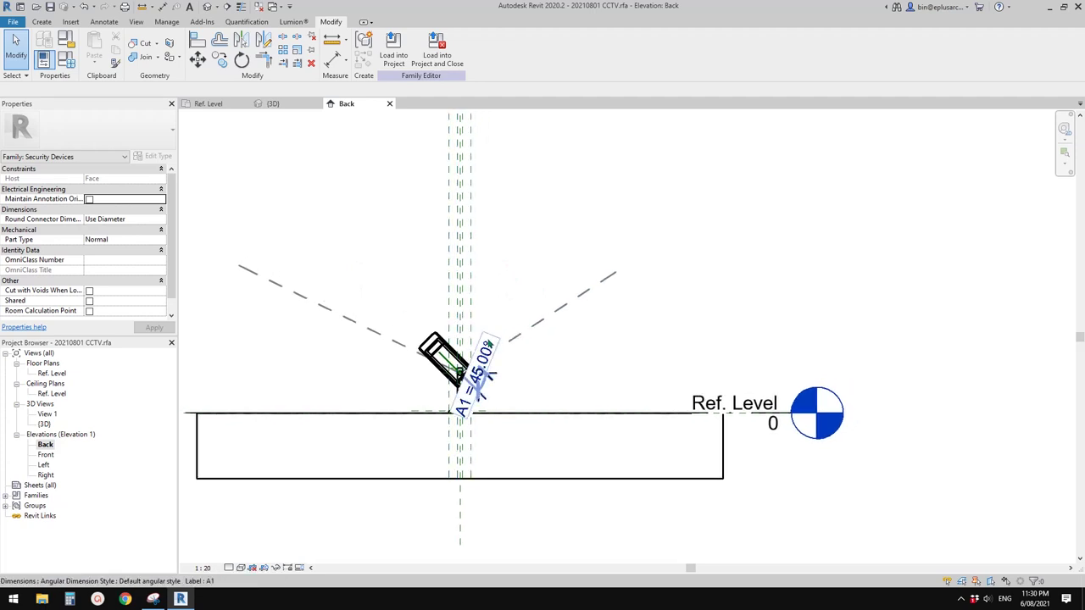
scroll(475, 310, up, 2)
middle_drag(535, 313, 507, 309)
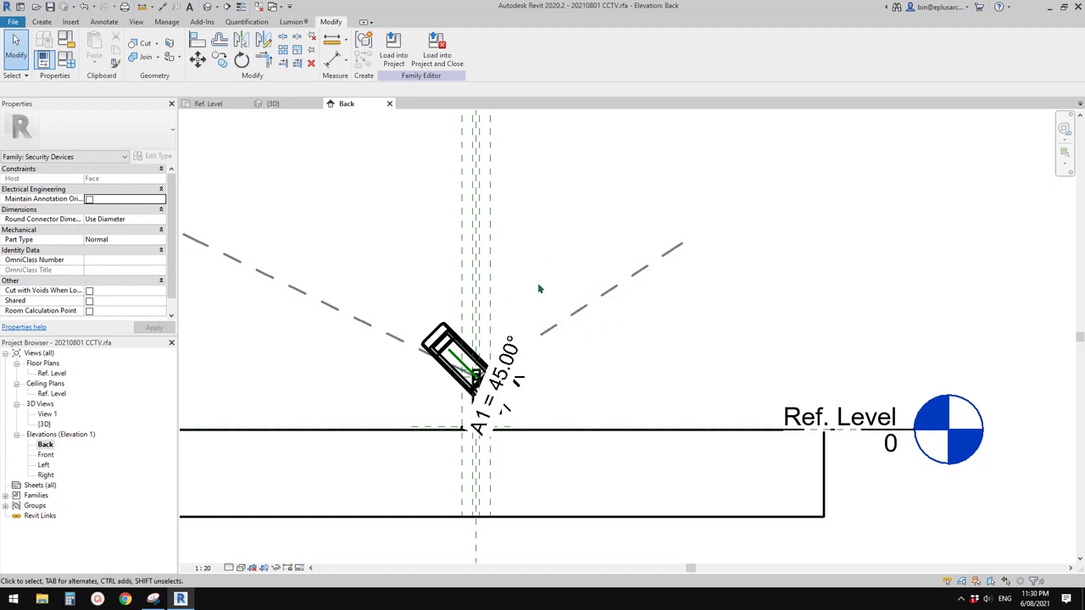
scroll(479, 294, up, 2)
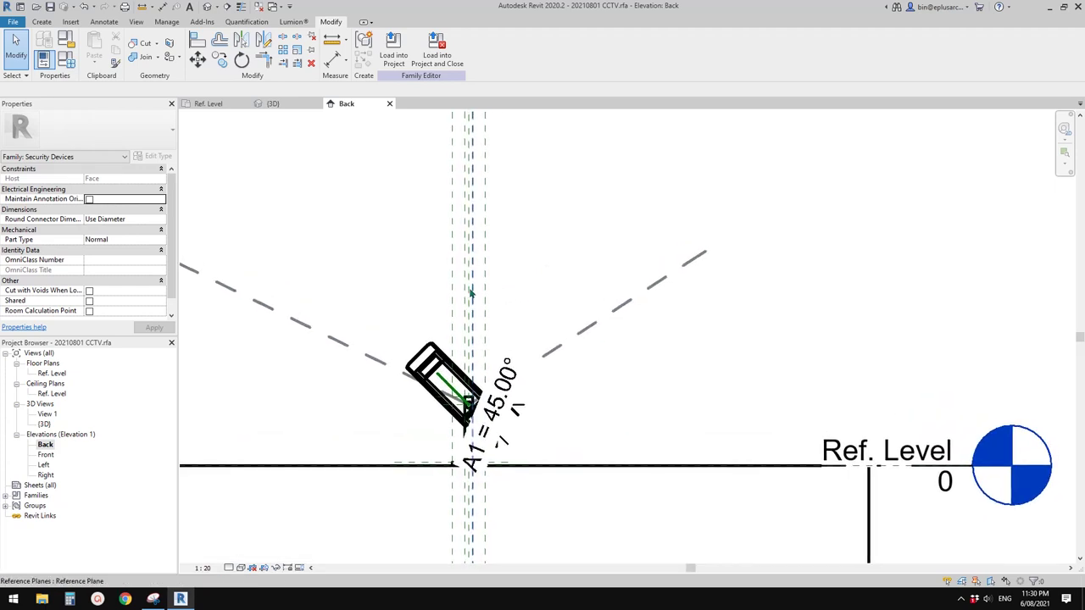
- Add an angular dimension between the two Camera View lines, with its arc above the camera
key(d)
key(i)
middle_drag(475, 294, 475, 285)
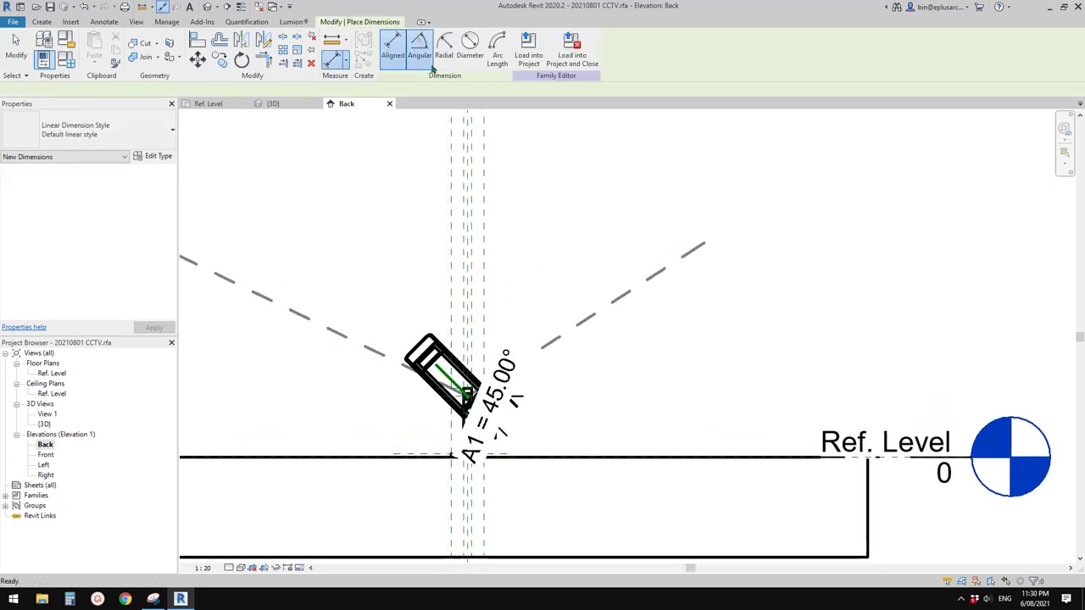
click(428, 64)
middle_drag(557, 343, 579, 332)
scroll(581, 331, up, 1)
click(581, 333)
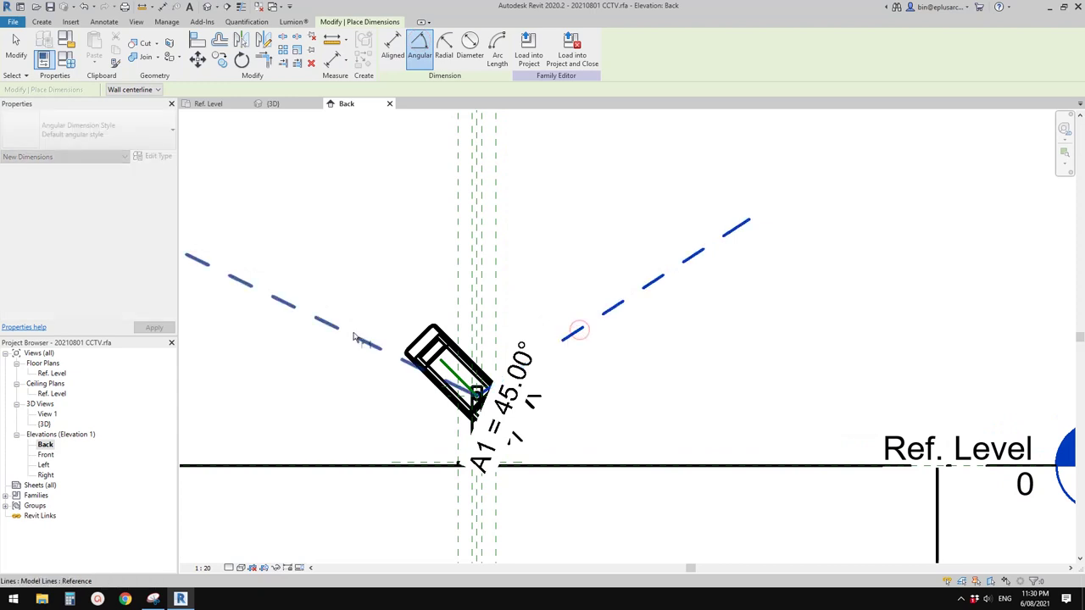
click(355, 337)
middle_drag(352, 335, 352, 349)
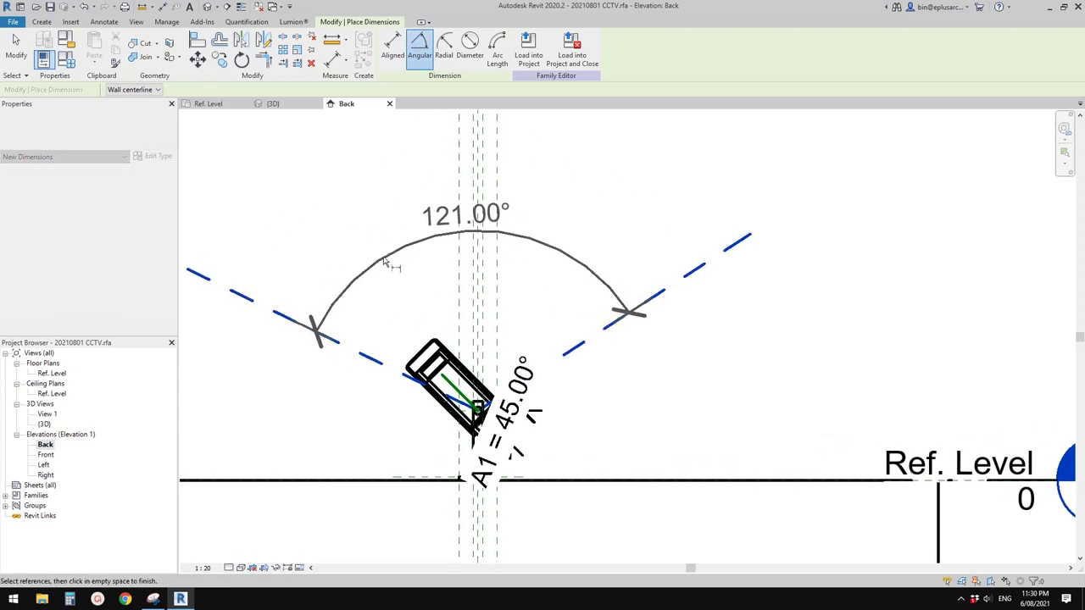
click(387, 244)
middle_drag(547, 241, 543, 248)
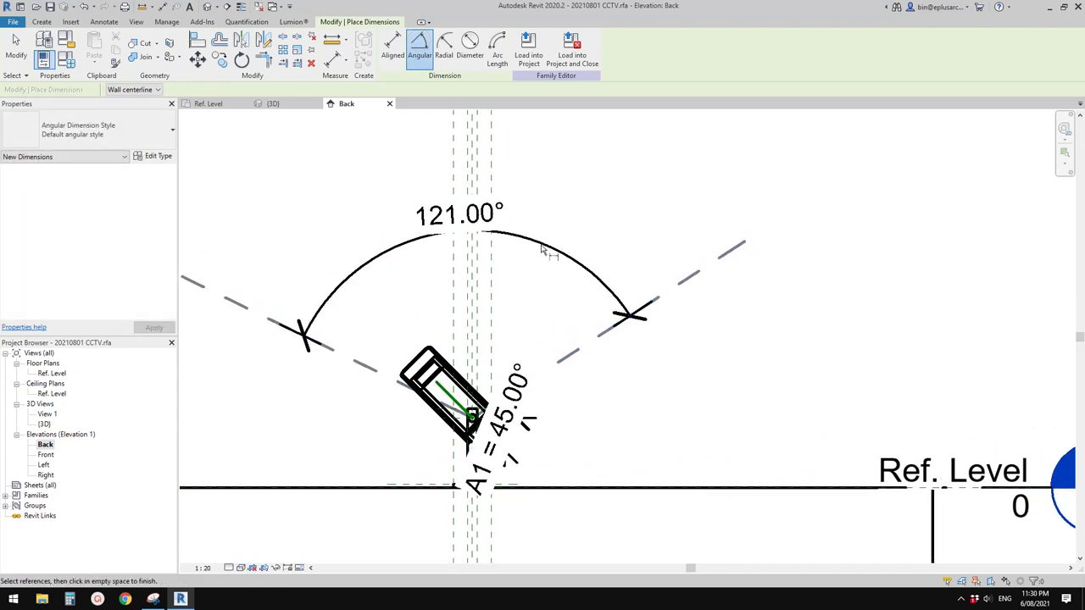
key(Escape)
- Label the angular dimension between the view lines with a new type parameter named View Range
click(500, 47)
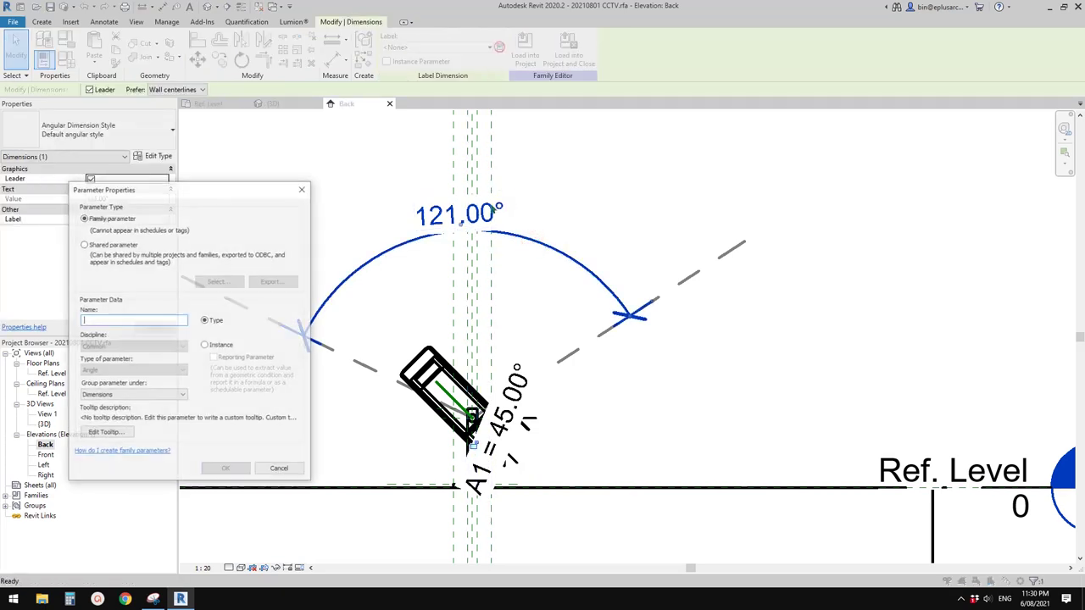
click(204, 345)
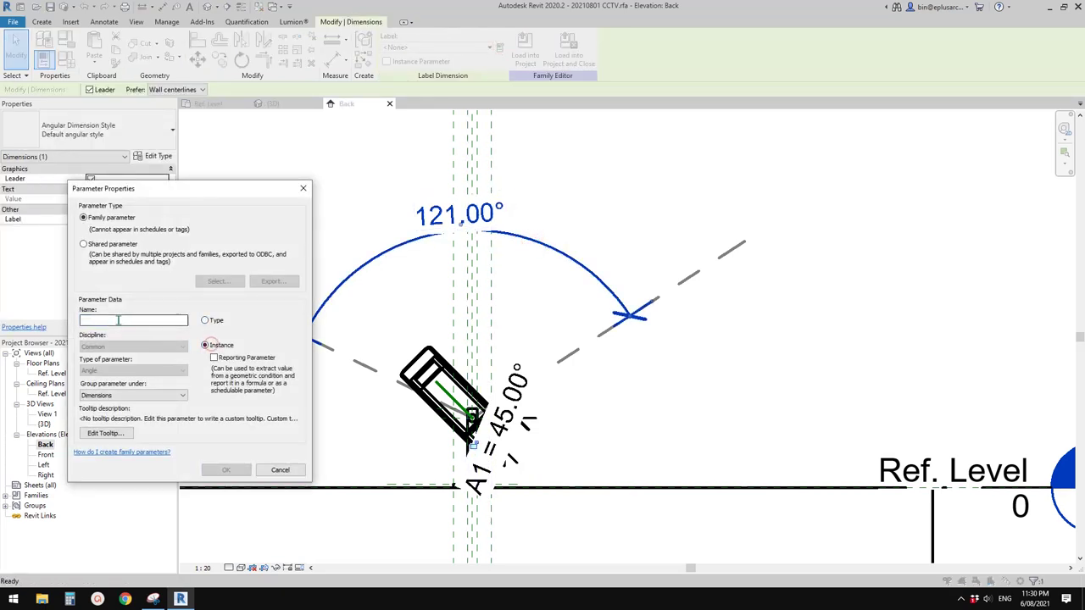
click(120, 320)
text(View Range)
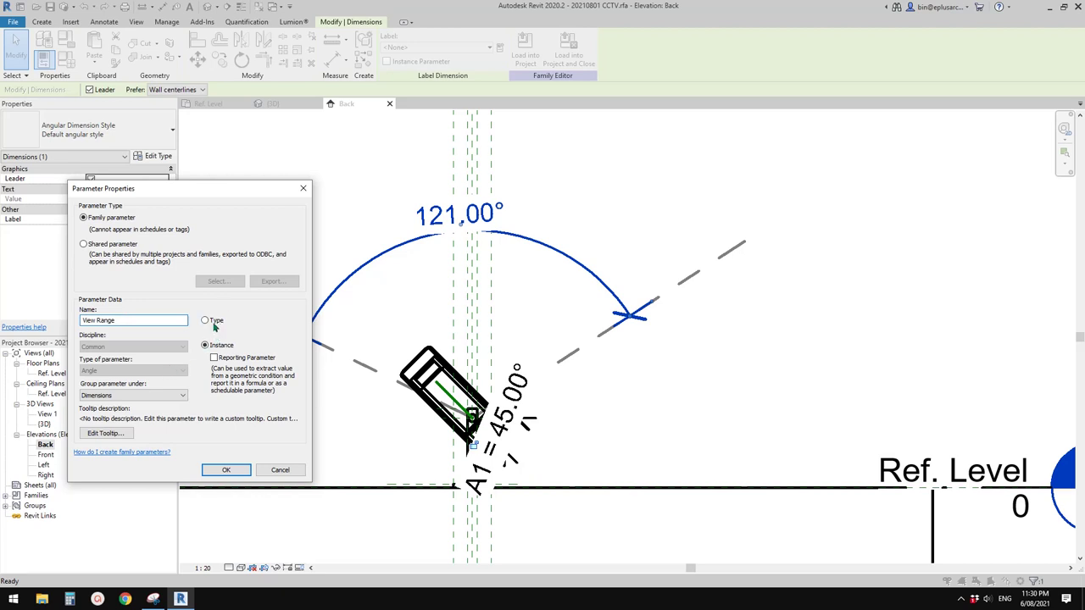
click(206, 321)
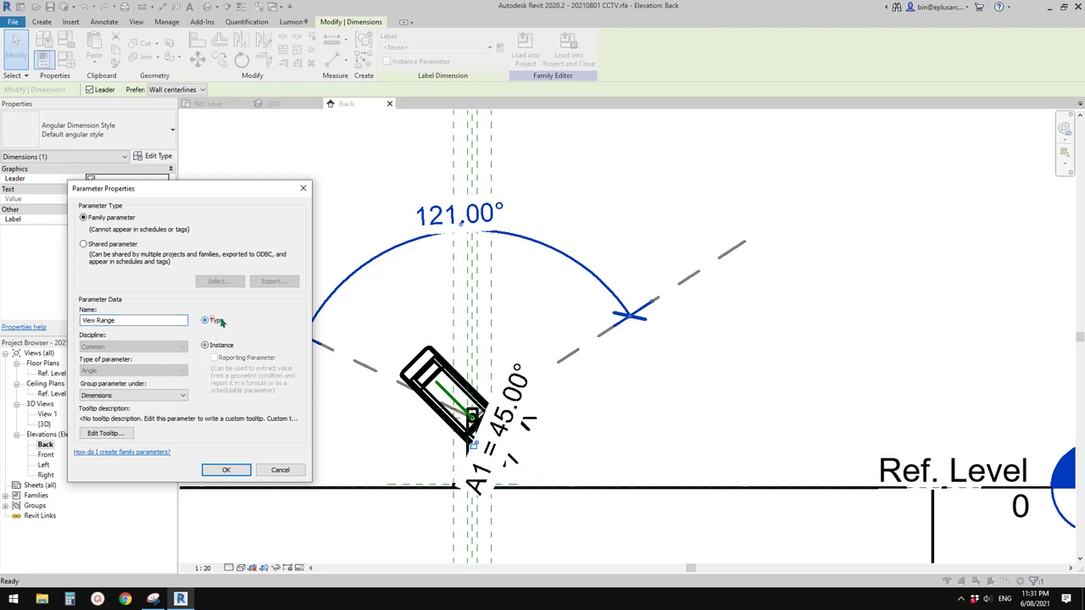
click(226, 471)
scroll(407, 252, up, 1)
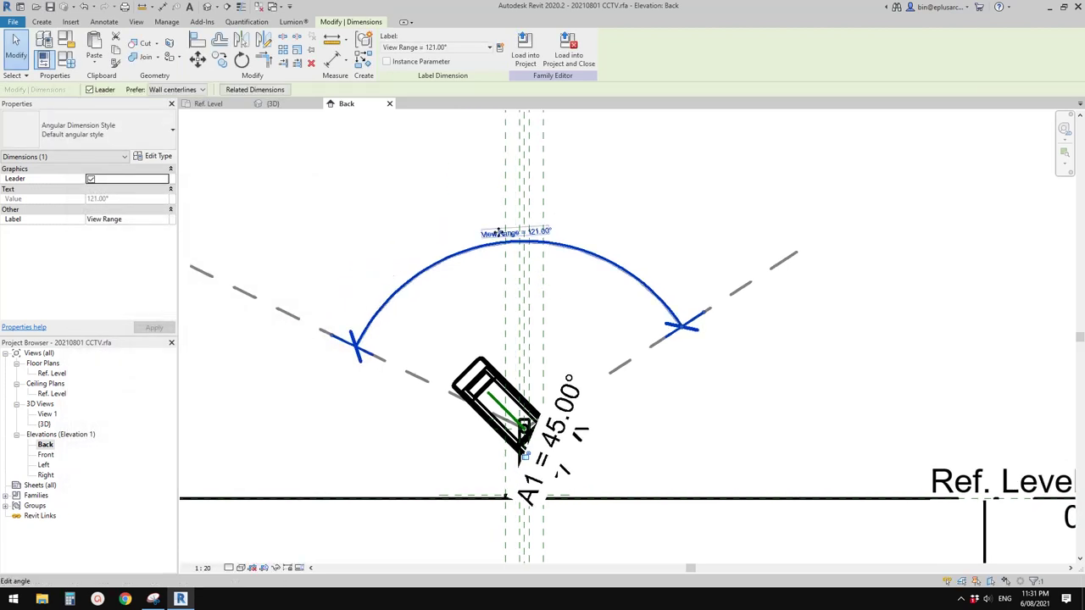
key(Escape)
middle_drag(607, 265, 582, 262)
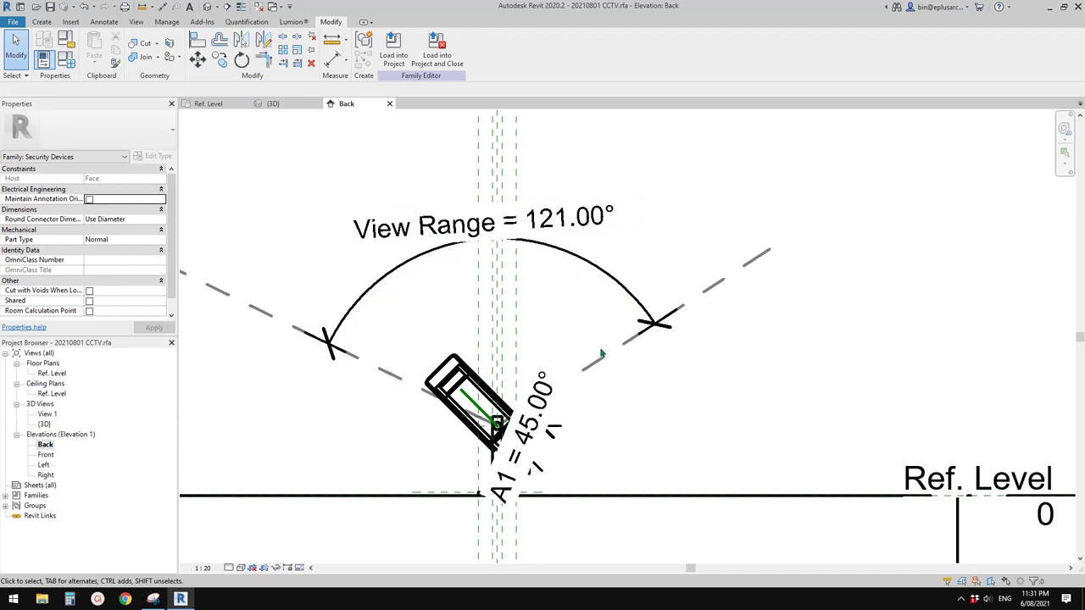
click(605, 361)
key(Escape)
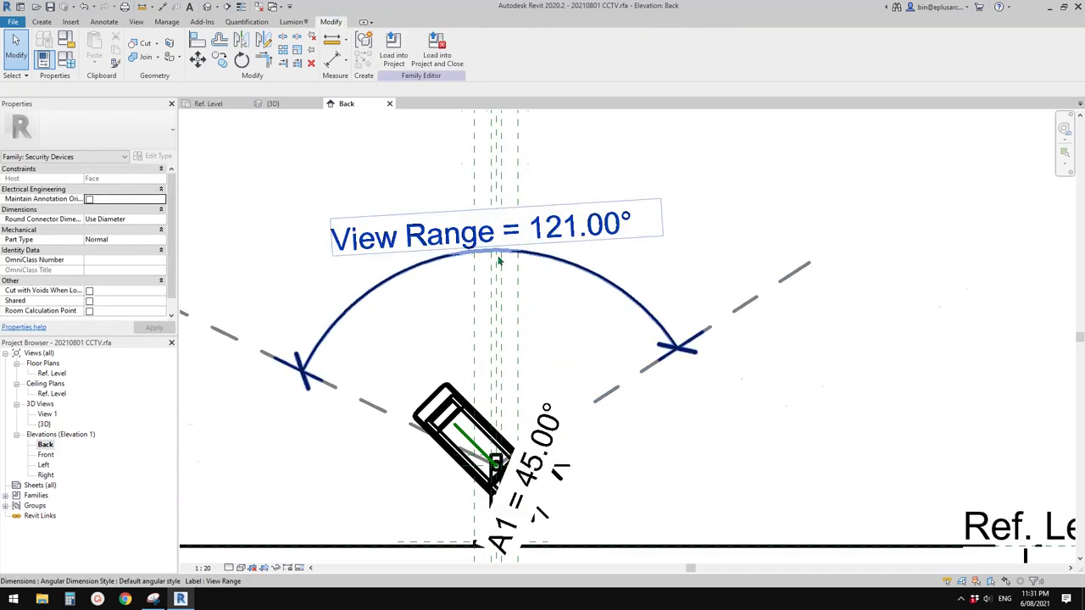
scroll(498, 220, up, 3)
scroll(497, 358, down, 2)
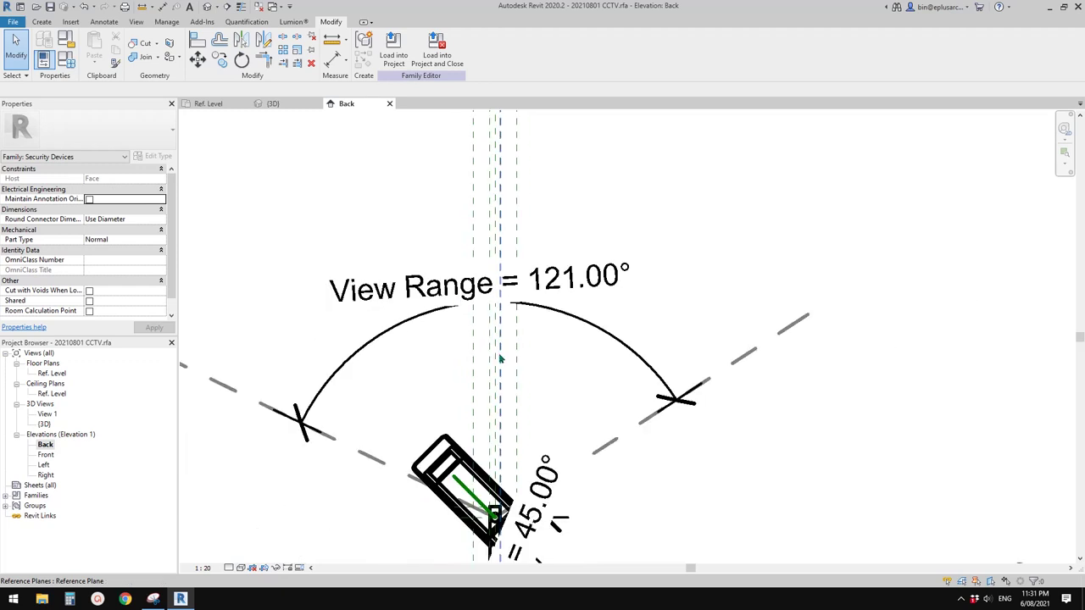
middle_drag(500, 356, 486, 285)
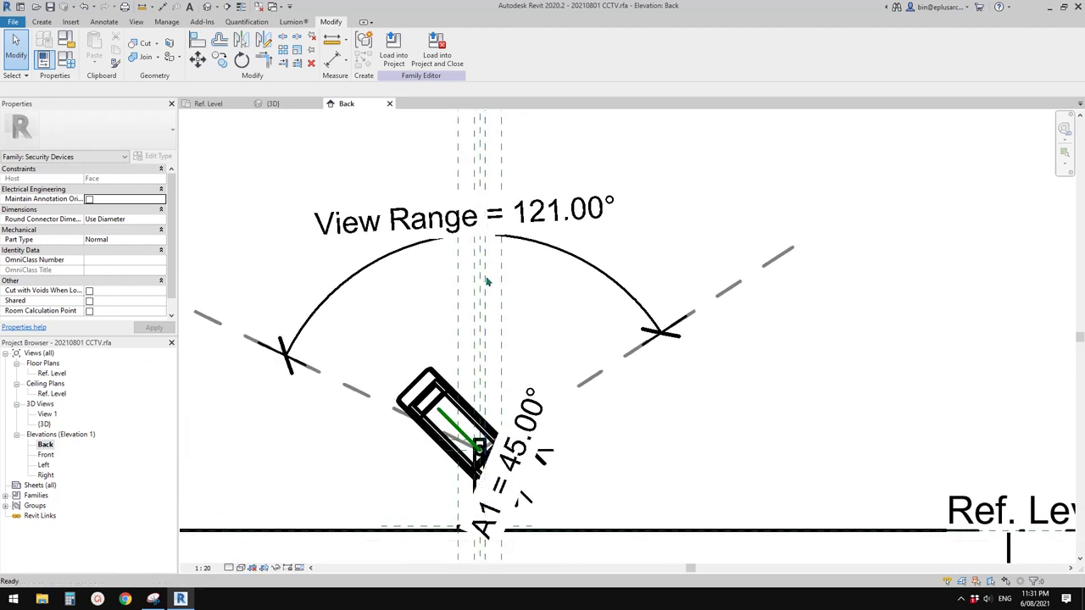
click(345, 386)
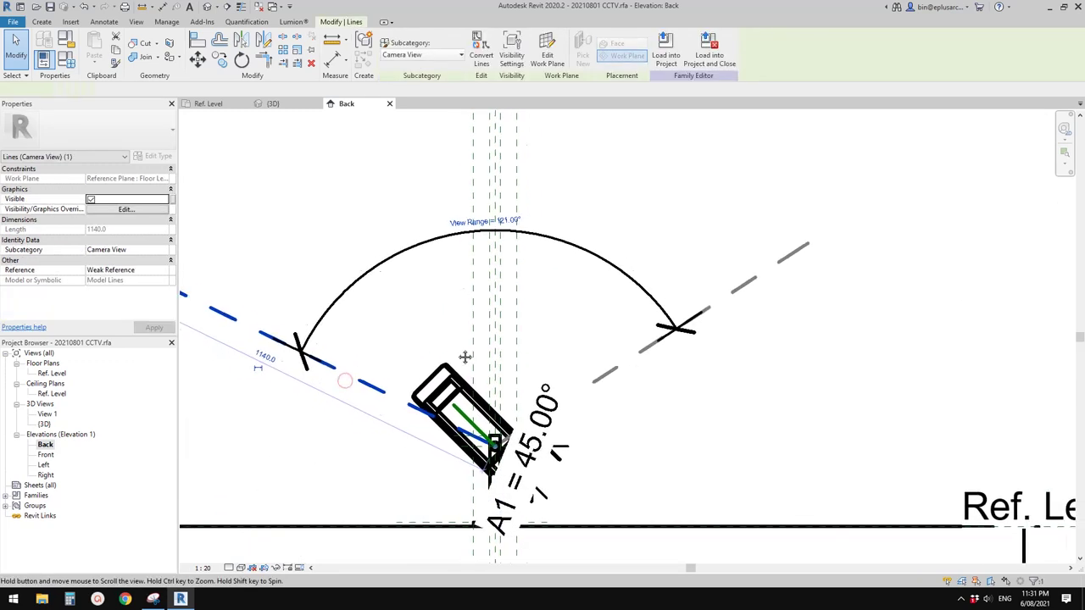
click(472, 314)
middle_drag(472, 314, 431, 339)
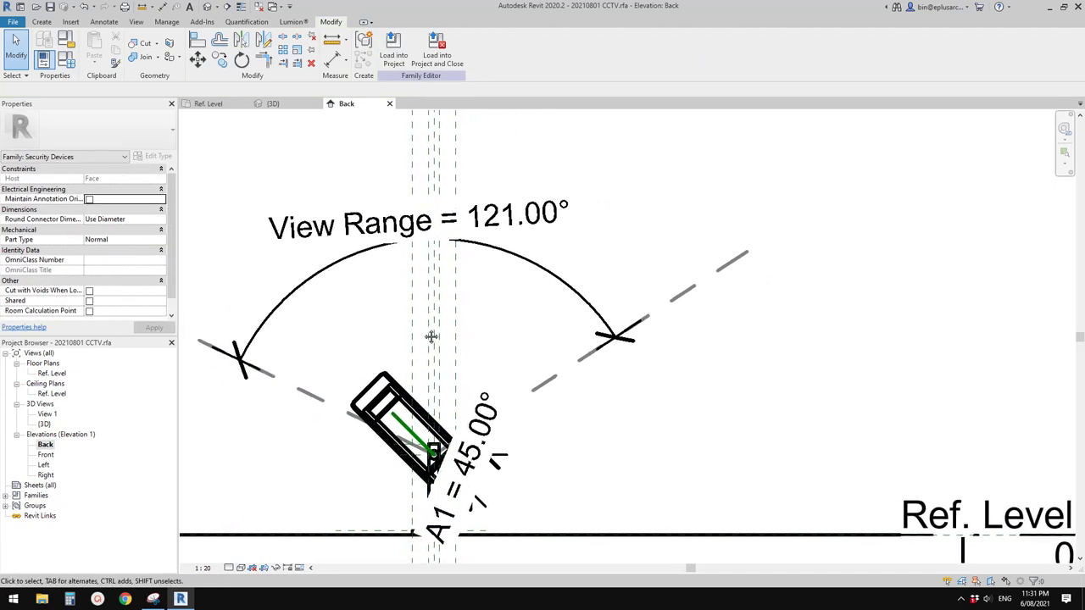
- Add a chained angular dimension from one Camera View line through the Center (Left/Right) reference plane to the other view line
key(d)
key(i)
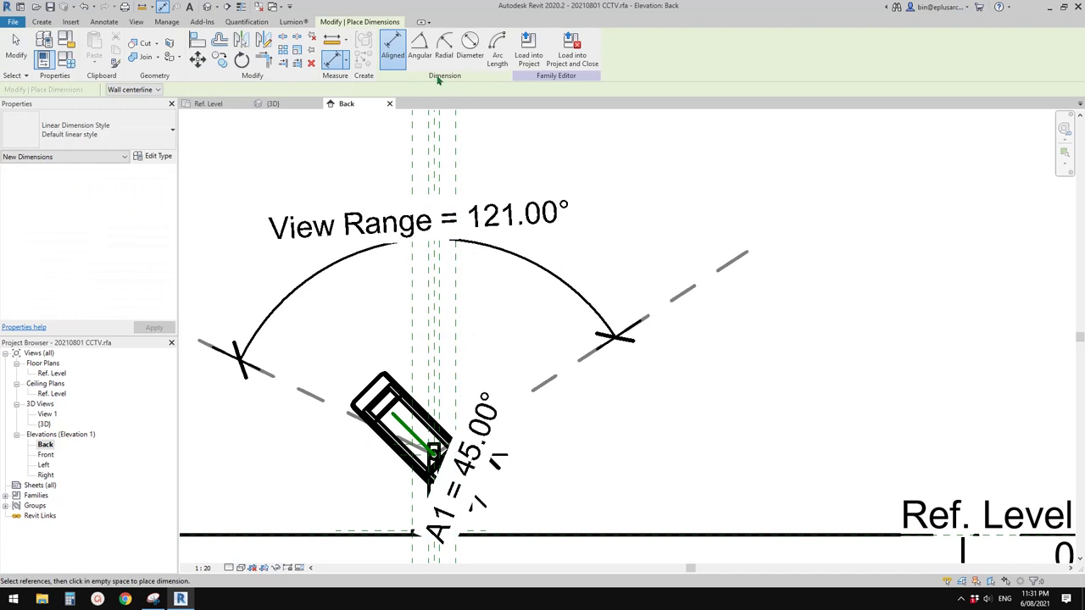
click(420, 44)
scroll(537, 407, up, 1)
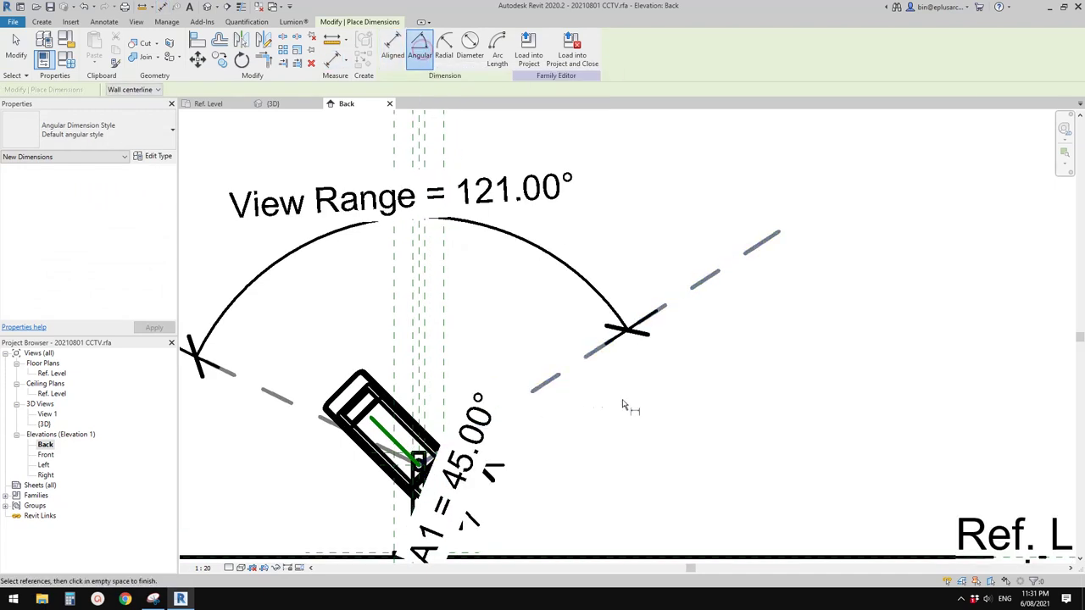
click(569, 378)
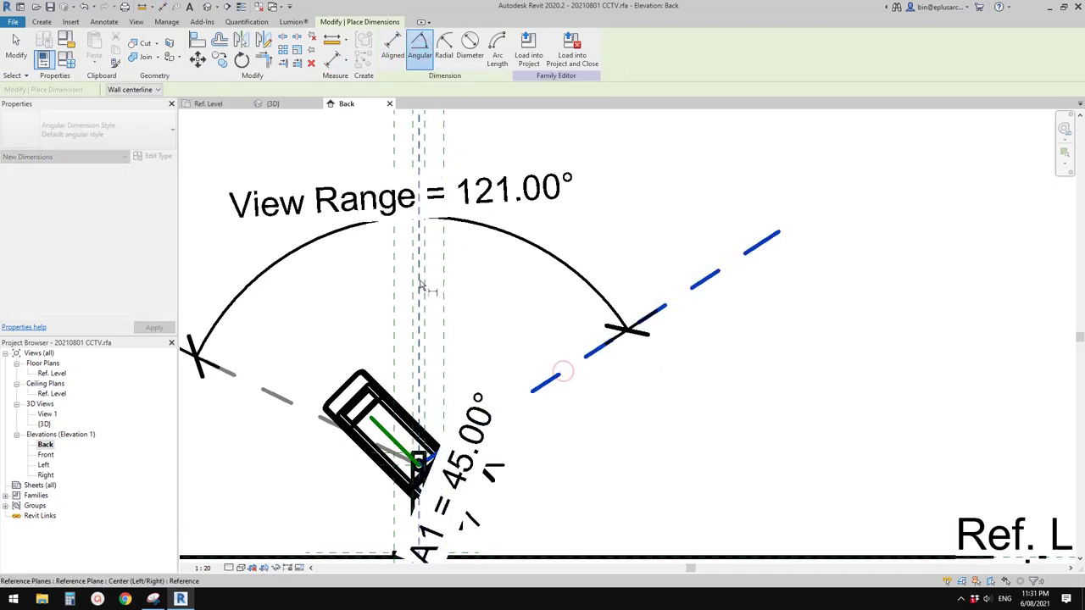
click(407, 299)
click(259, 383)
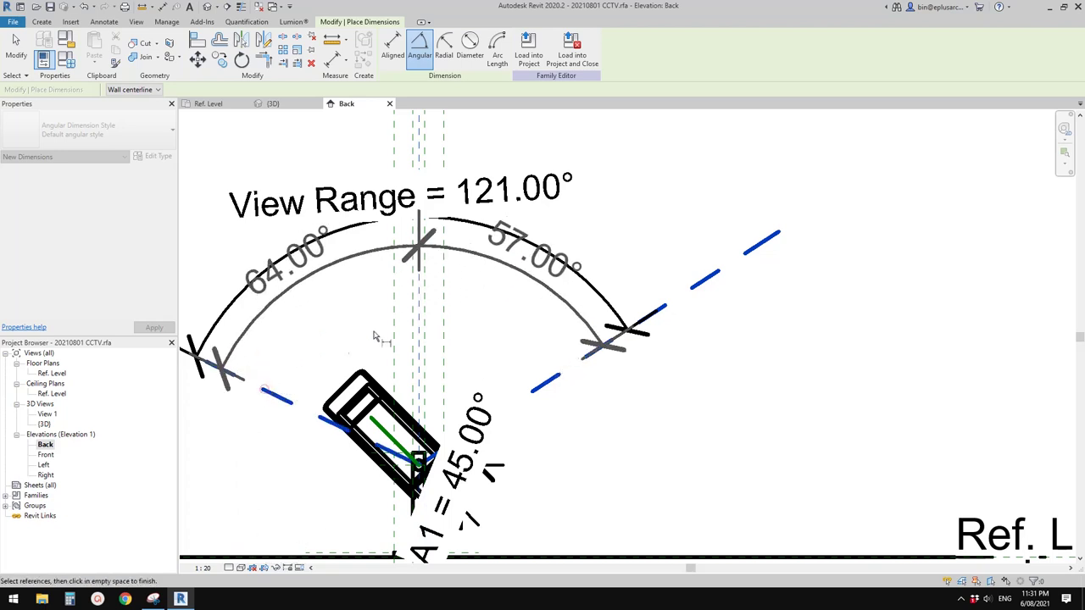
click(484, 377)
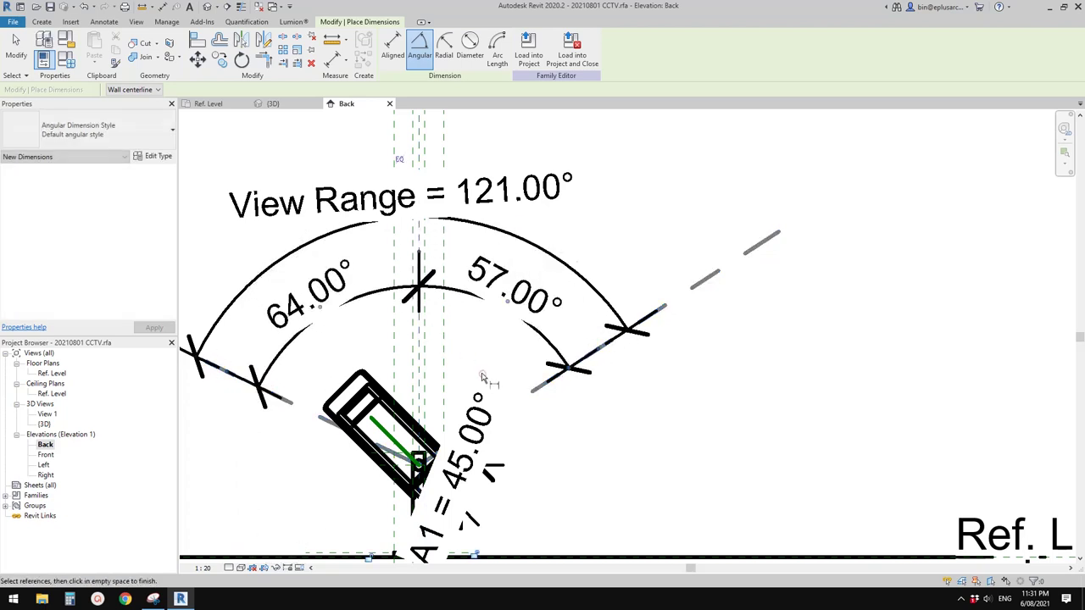
- Try to apply an equality constraint to the chained angular dimension, and delete that dimension
click(400, 161)
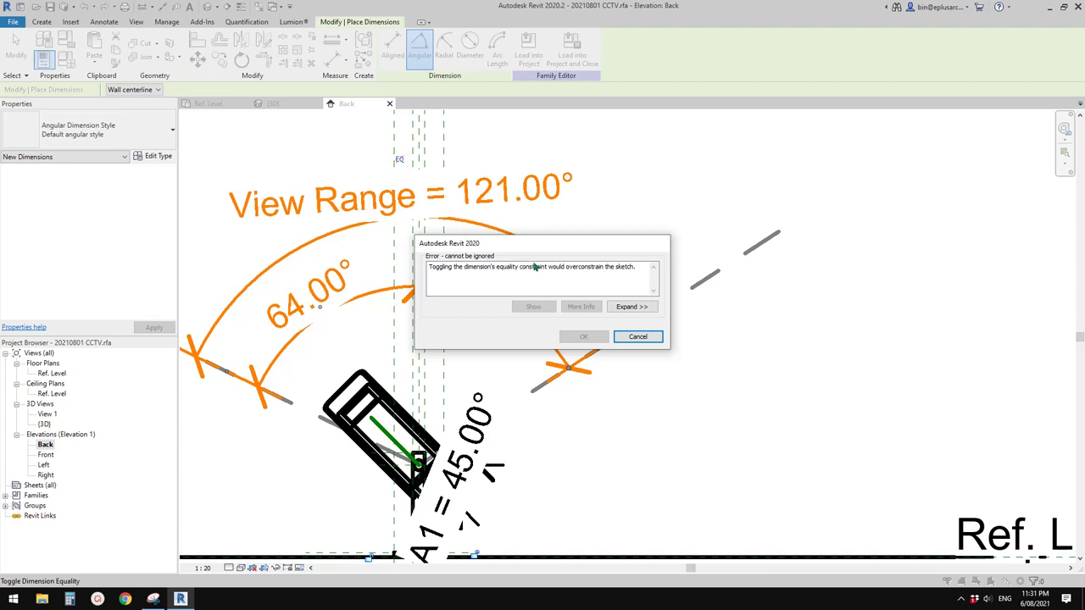
click(638, 337)
middle_drag(402, 282, 425, 305)
key(Escape)
key(Escape)
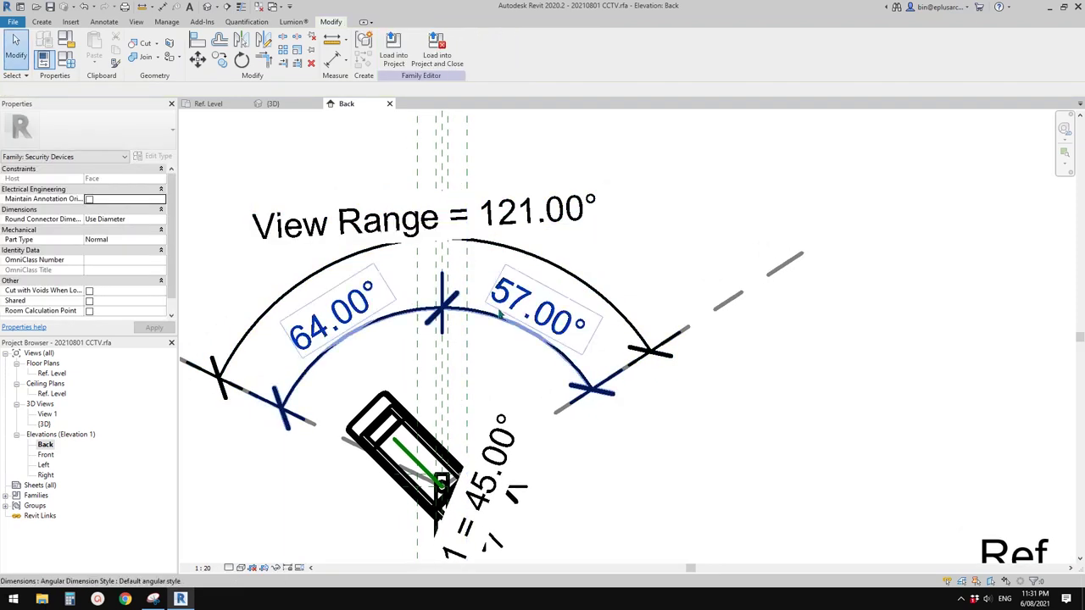
click(503, 320)
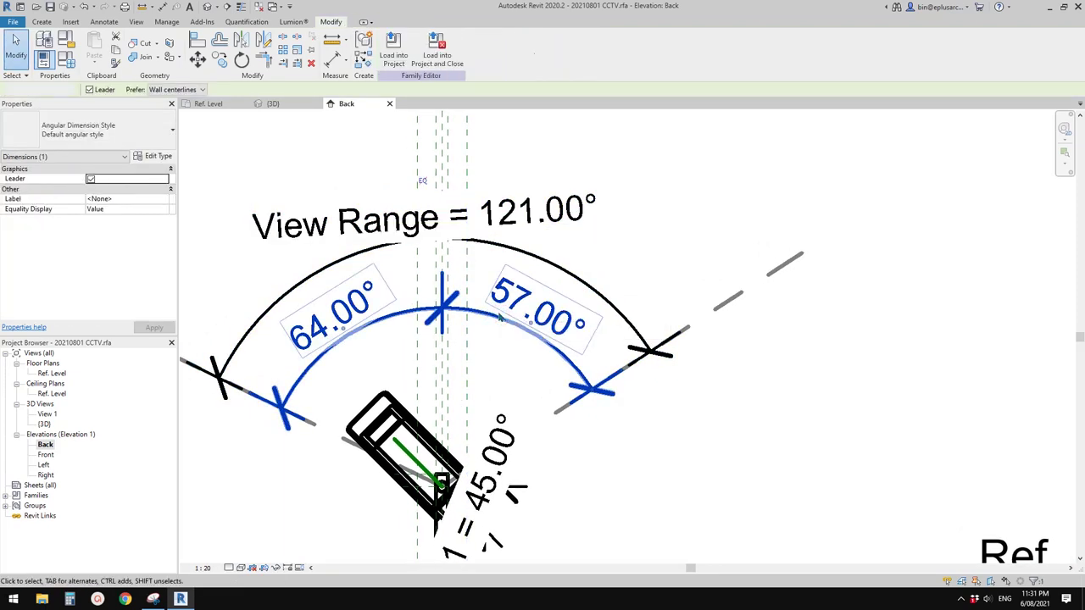
key(Delete)
- Add an angular dimension between the right Camera View line and the Center (Left/Right) reference plane, inside the View Range arc
scroll(455, 317, up, 2)
key(d)
key(i)
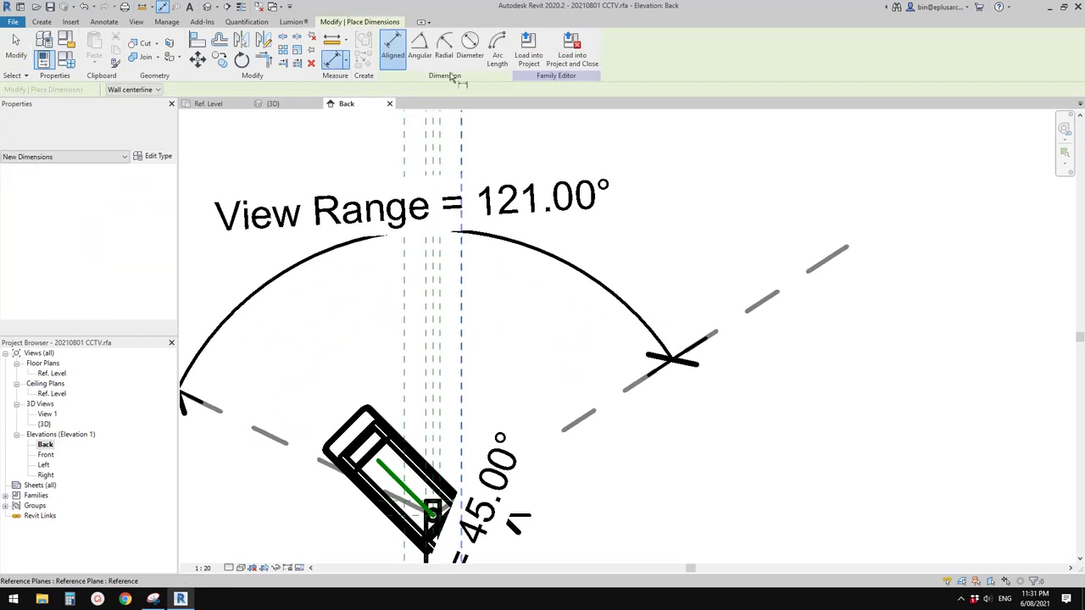
click(422, 51)
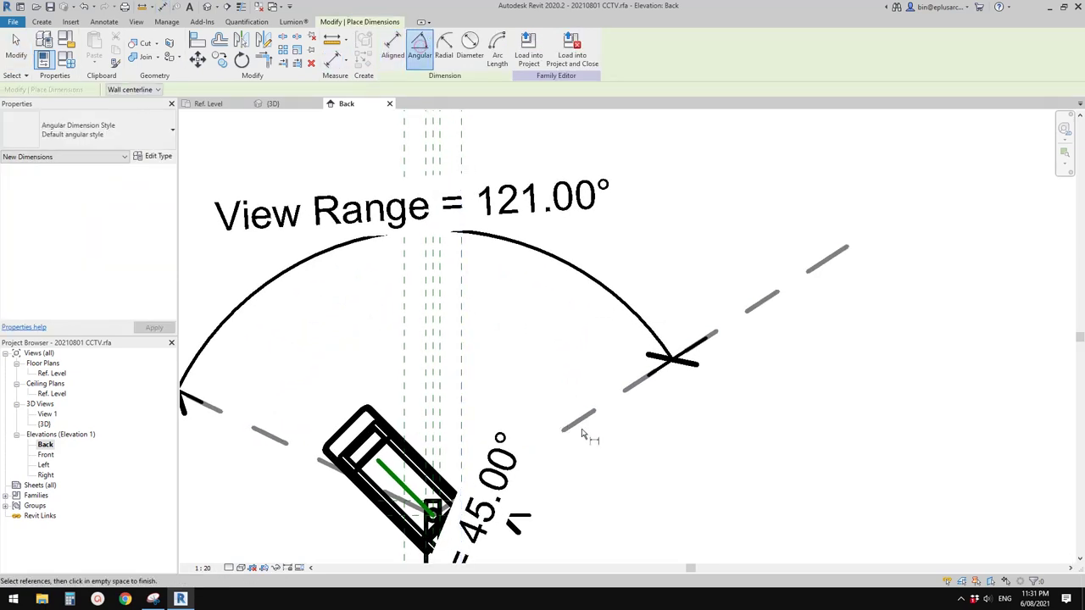
click(434, 323)
click(442, 311)
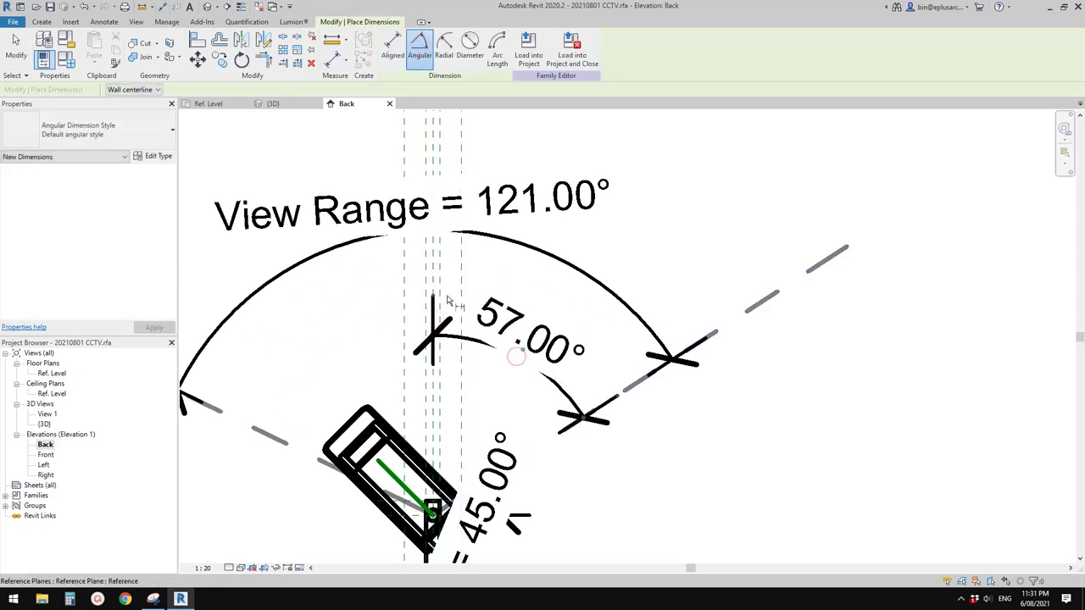
- Add a separate angular dimension between the Center (Left/Right) reference plane and the left Camera View line
click(434, 280)
click(267, 431)
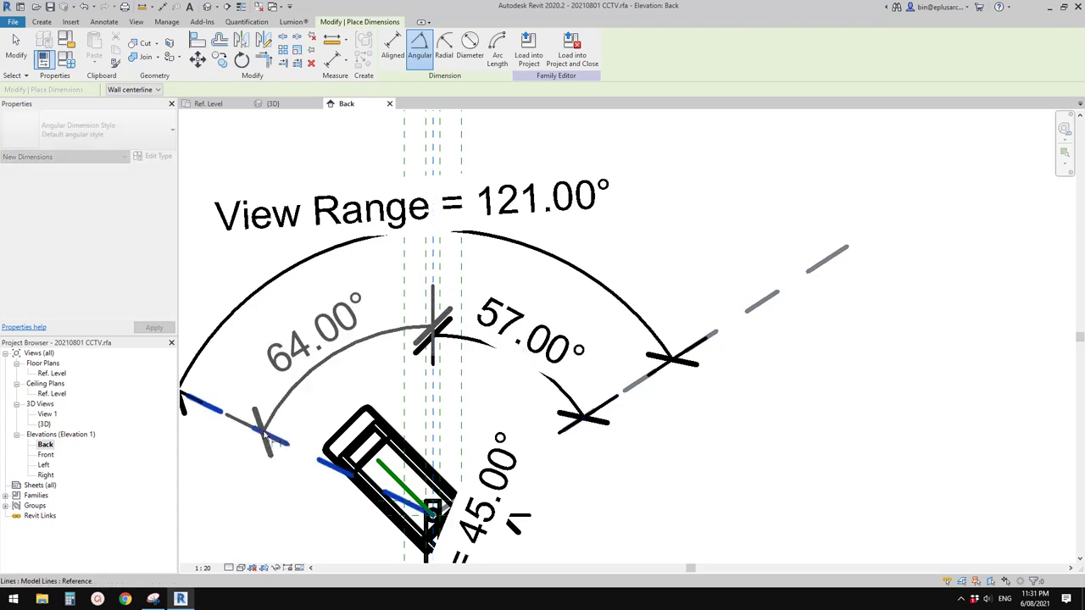
click(307, 365)
scroll(398, 396, down, 1)
middle_drag(399, 396, 491, 389)
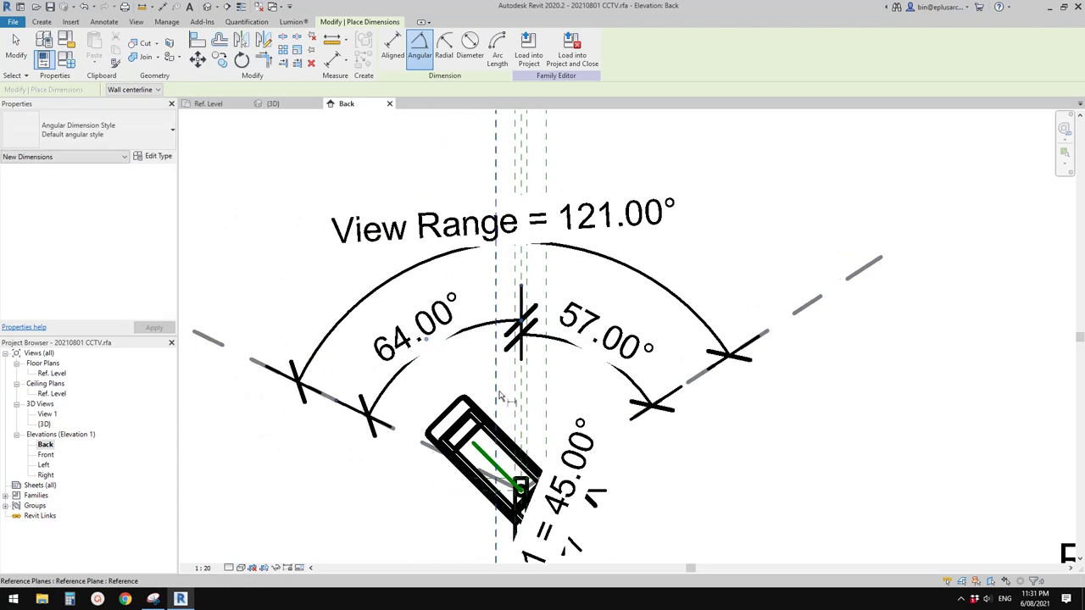
key(Escape)
- Label the left half-angle dimension with a new type parameter named VRH, grouped under Dimensions
click(424, 346)
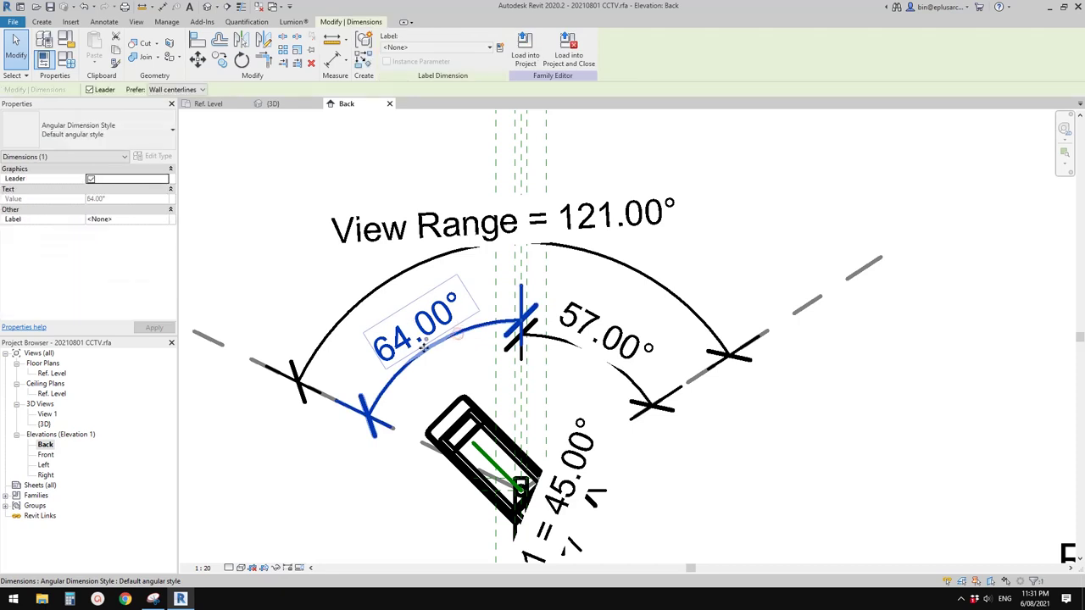
click(499, 47)
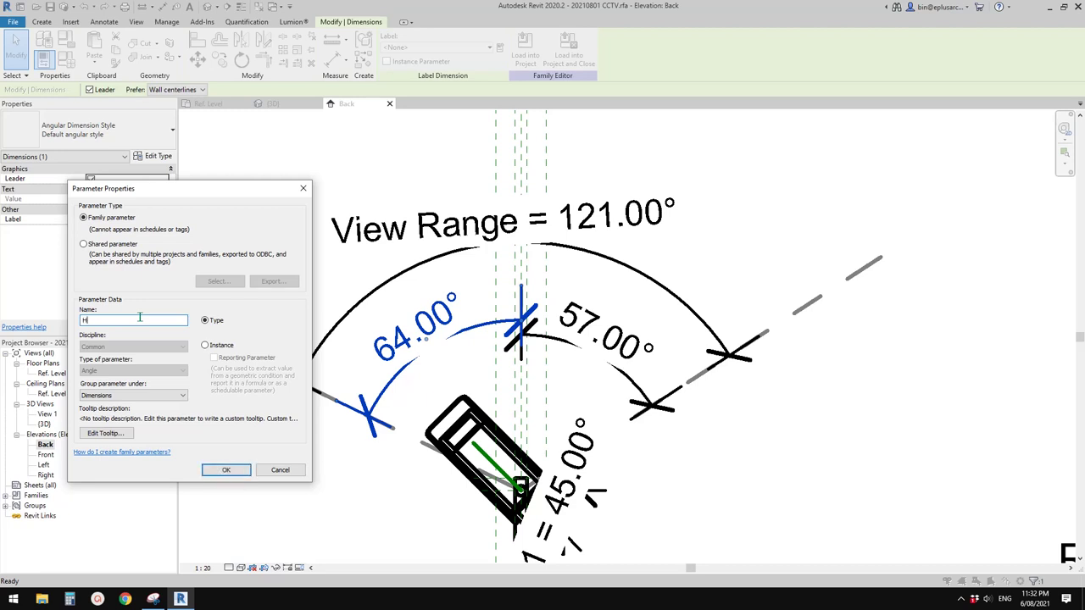
key(BackSpace)
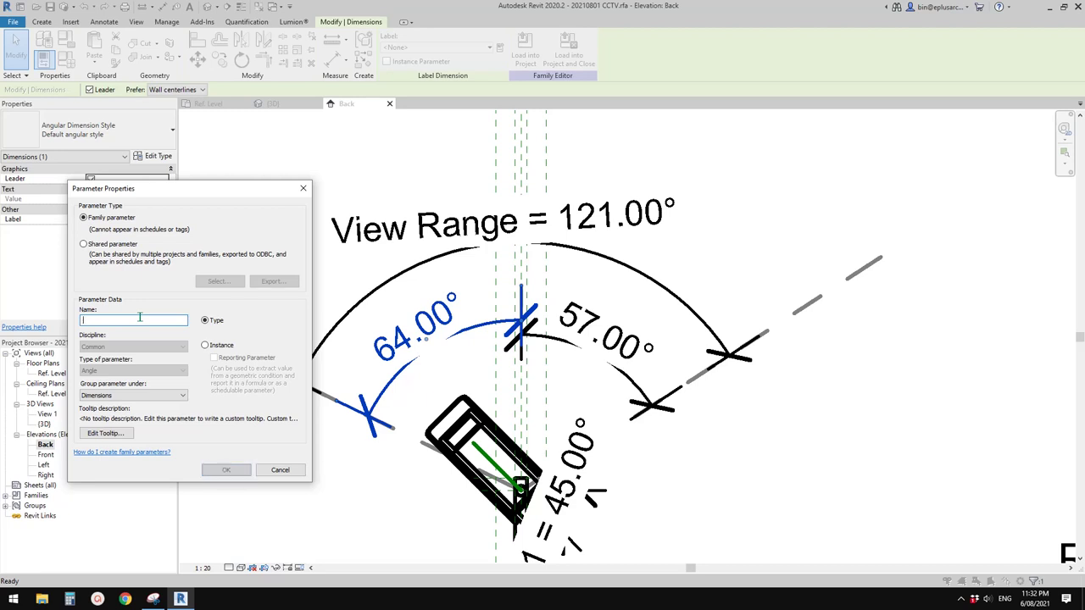
text(VRH)
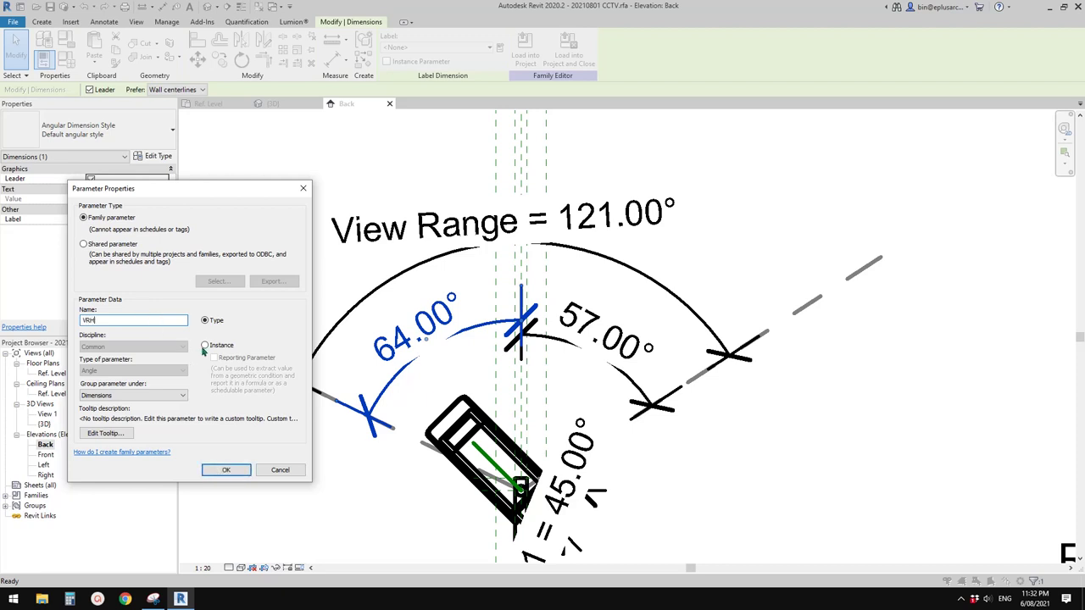
click(205, 346)
click(205, 321)
click(220, 469)
scroll(450, 378, down, 1)
middle_drag(449, 378, 350, 370)
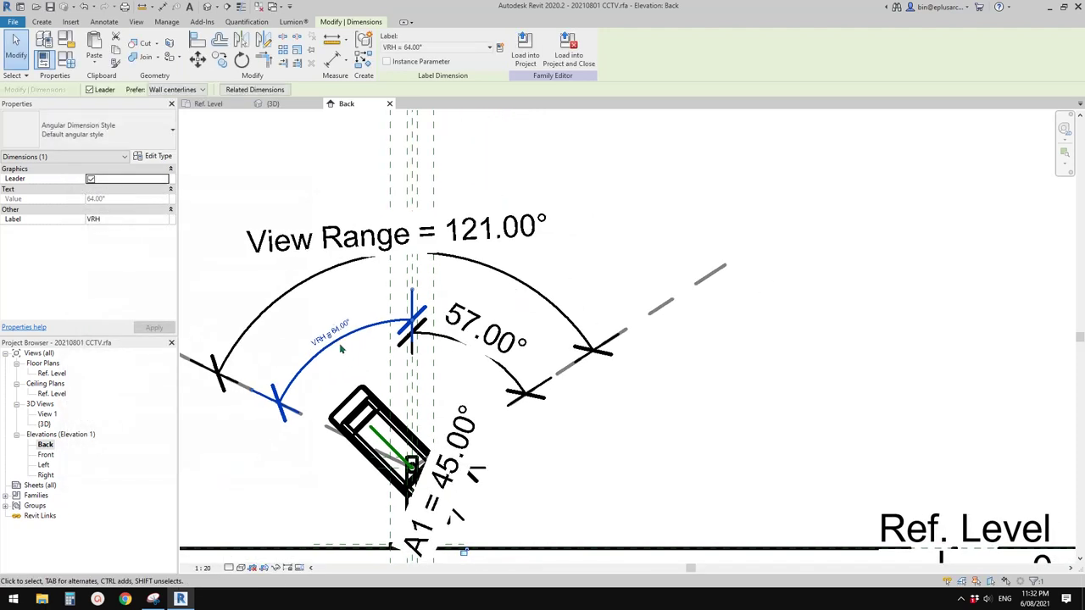
key(Escape)
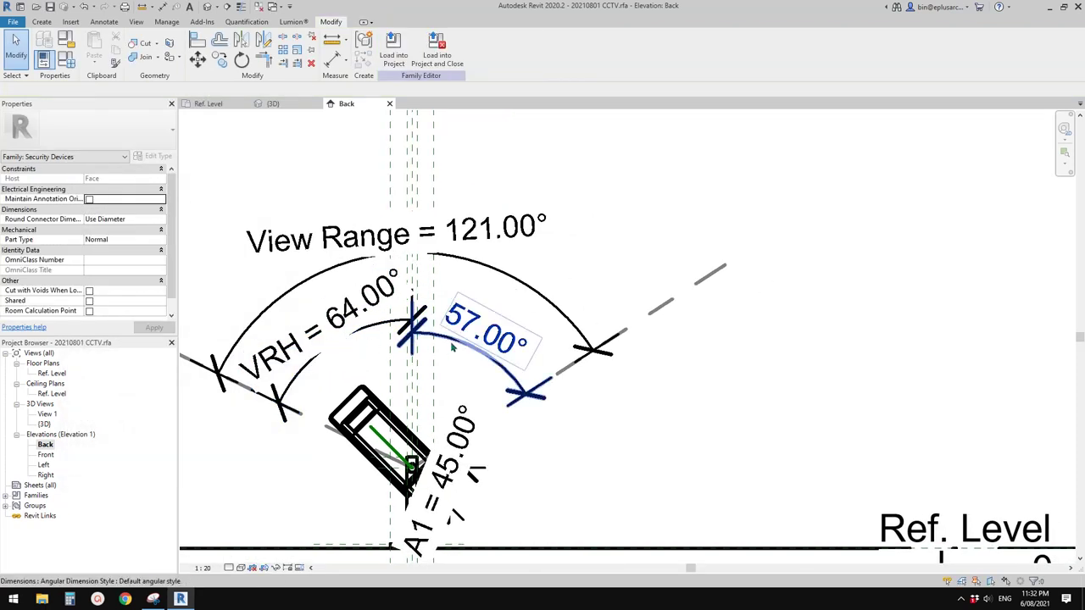
- Try to label the right half-angle dimension with VRH while the overall View Range dimension is still in place
click(451, 346)
click(449, 47)
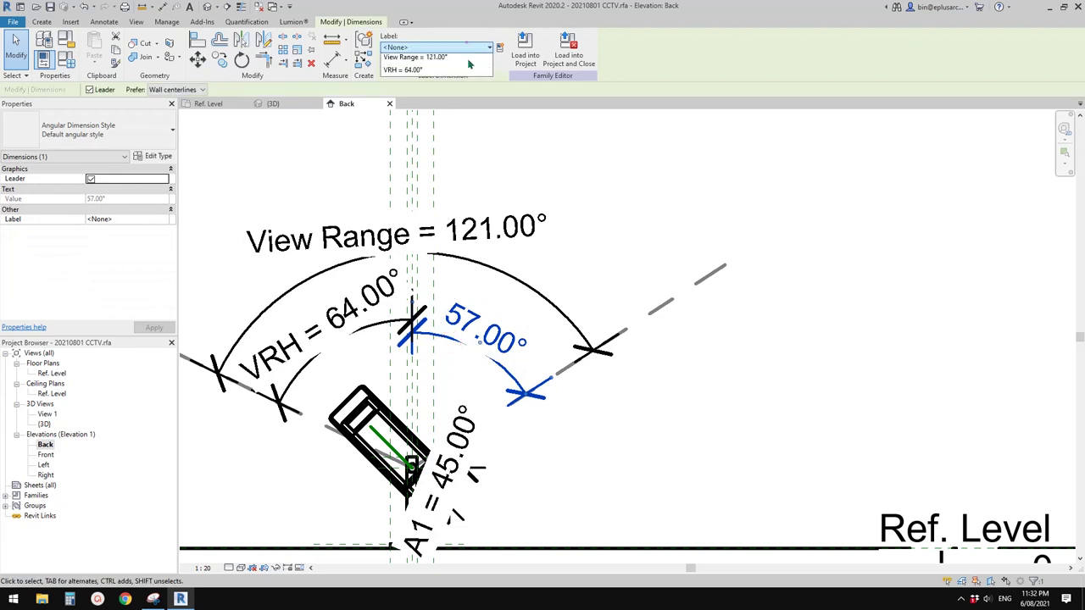
click(415, 127)
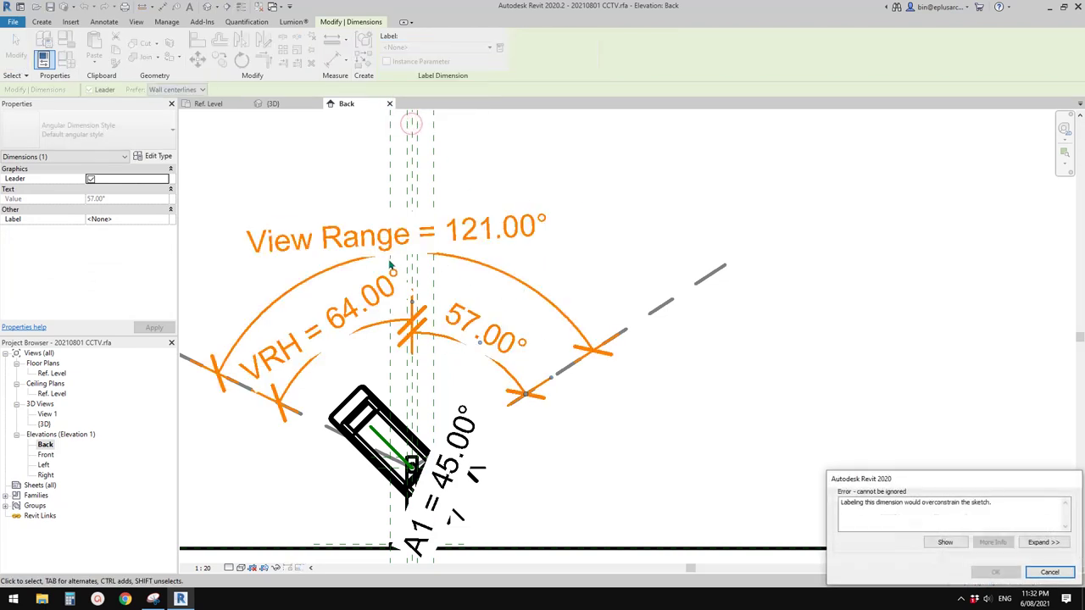
key(Escape)
- Delete the overall View Range angular dimension and label the right half-angle dimension with the VRH parameter
click(474, 268)
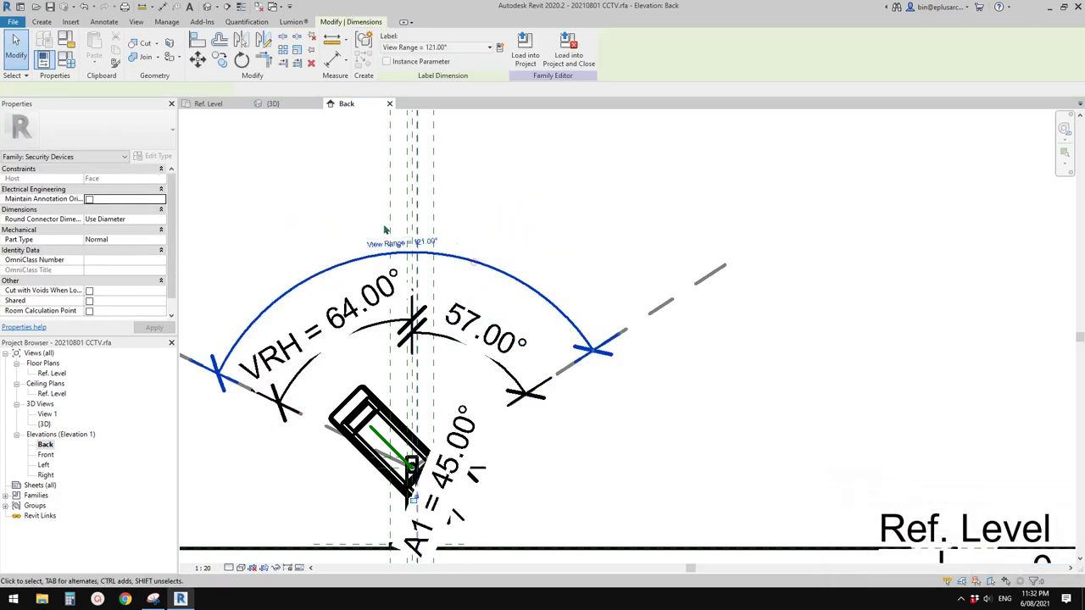
key(Delete)
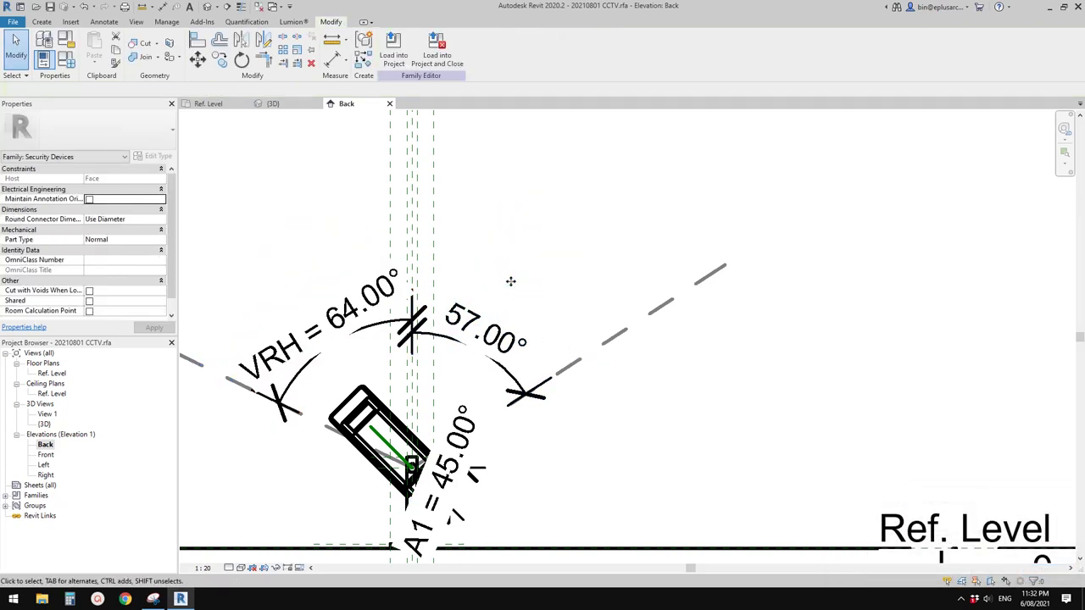
click(481, 204)
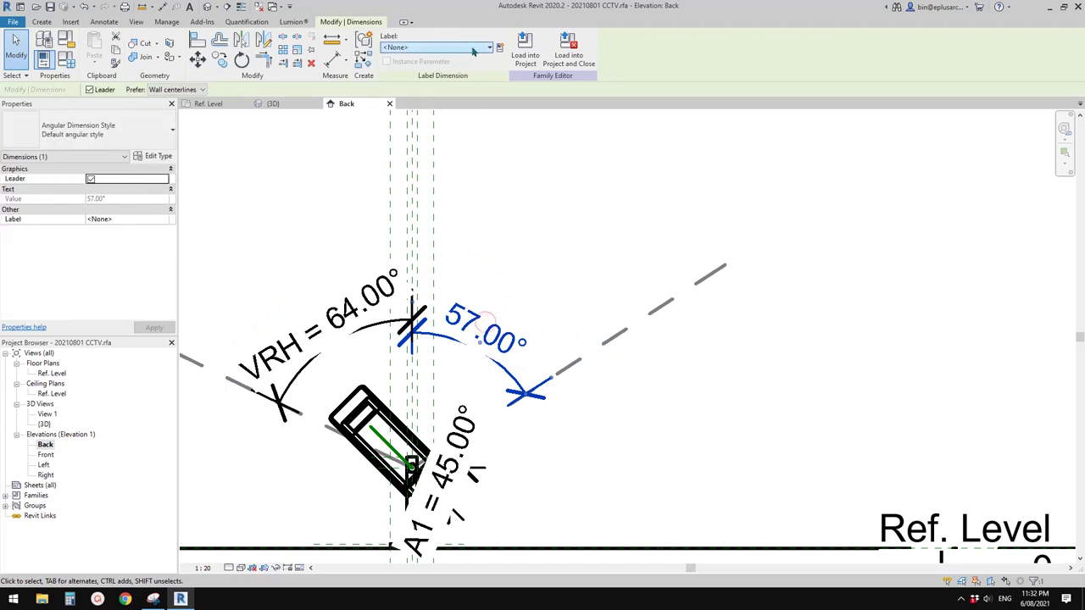
click(436, 47)
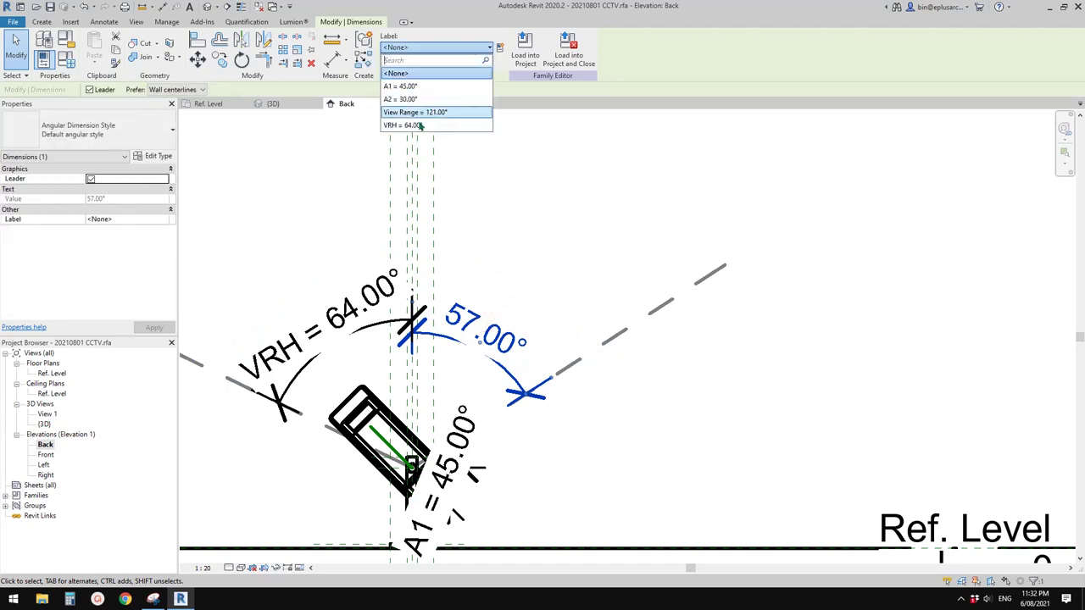
click(419, 126)
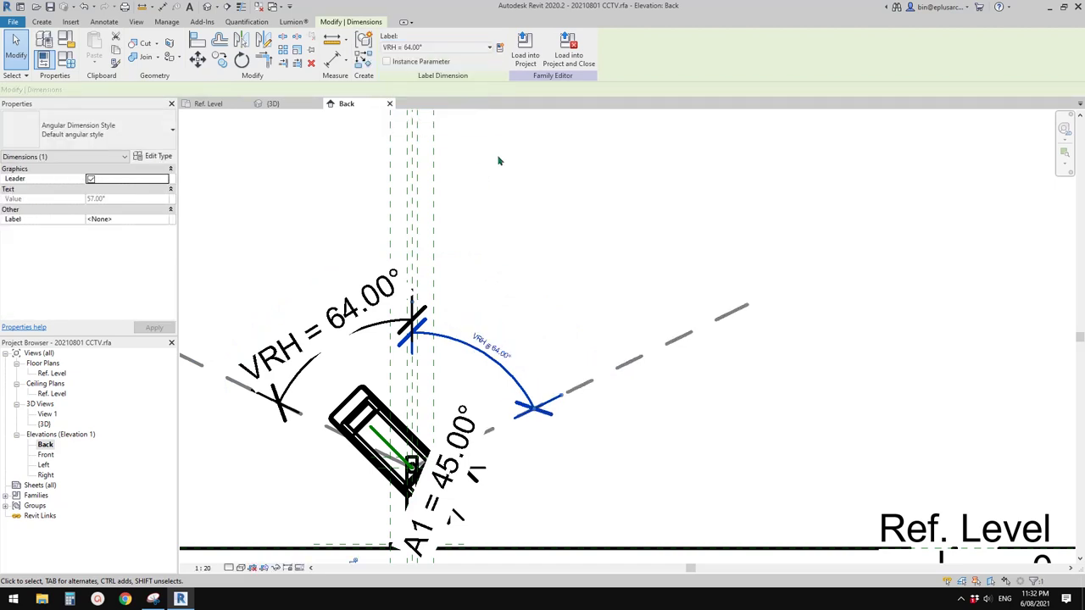
click(355, 173)
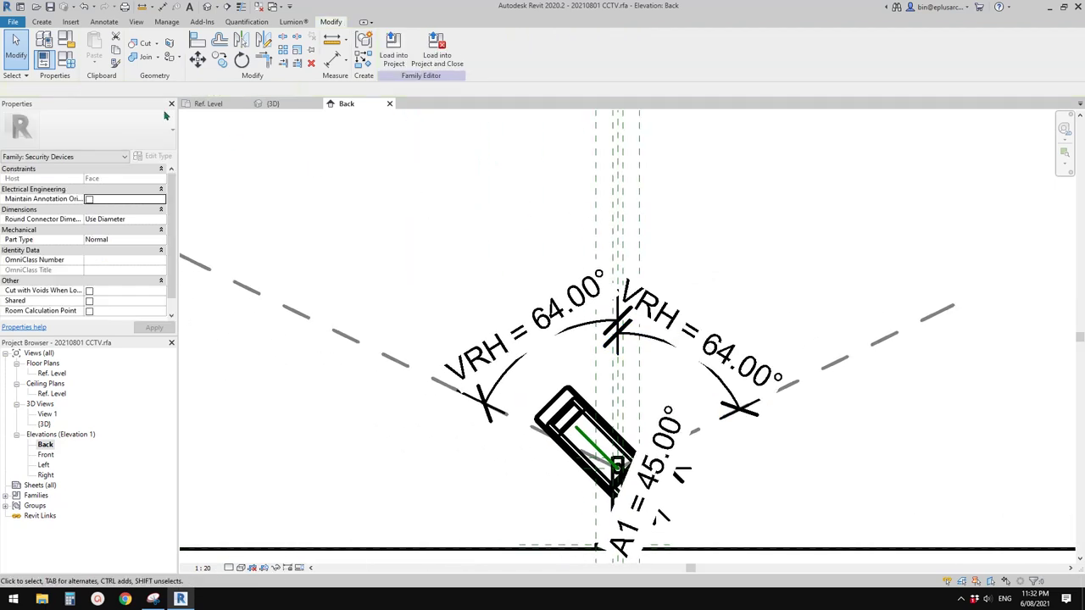
- Set the formula of the VRH parameter to View Range / 2 in the family types
click(73, 64)
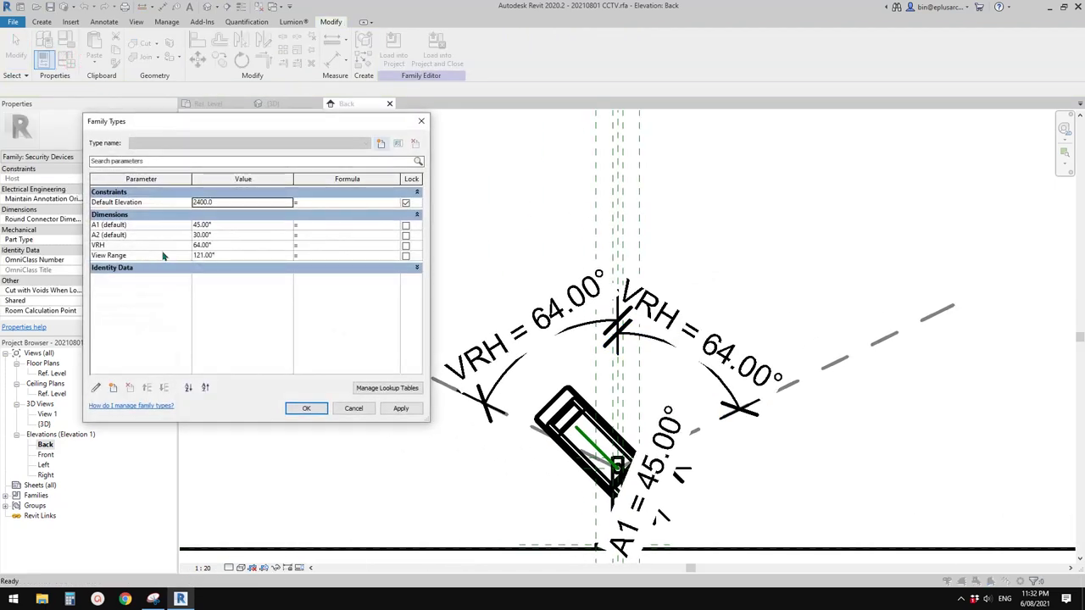
click(315, 245)
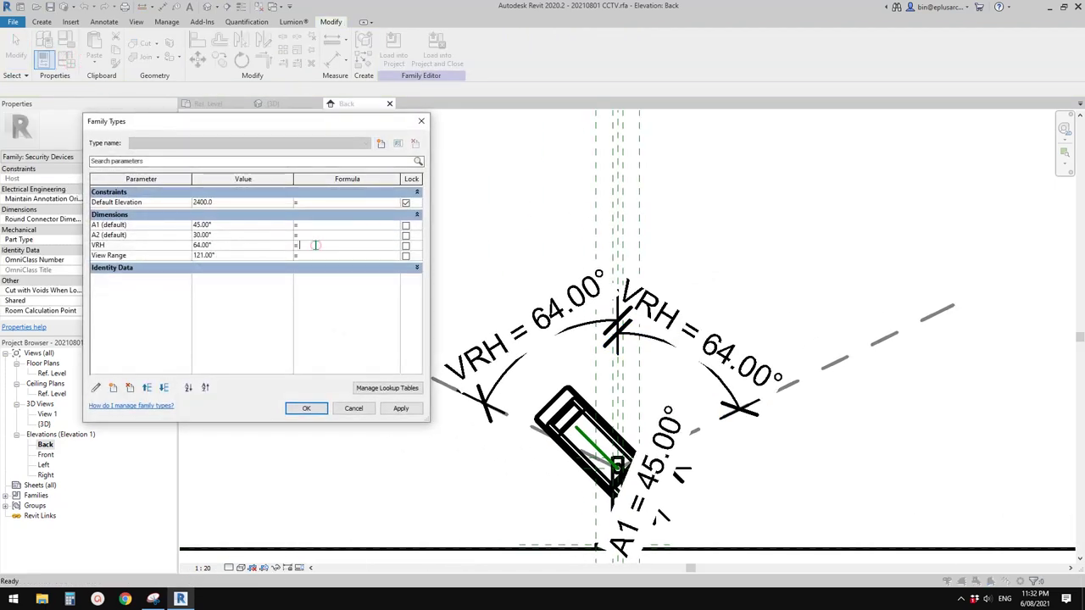
text(View Range / 2)
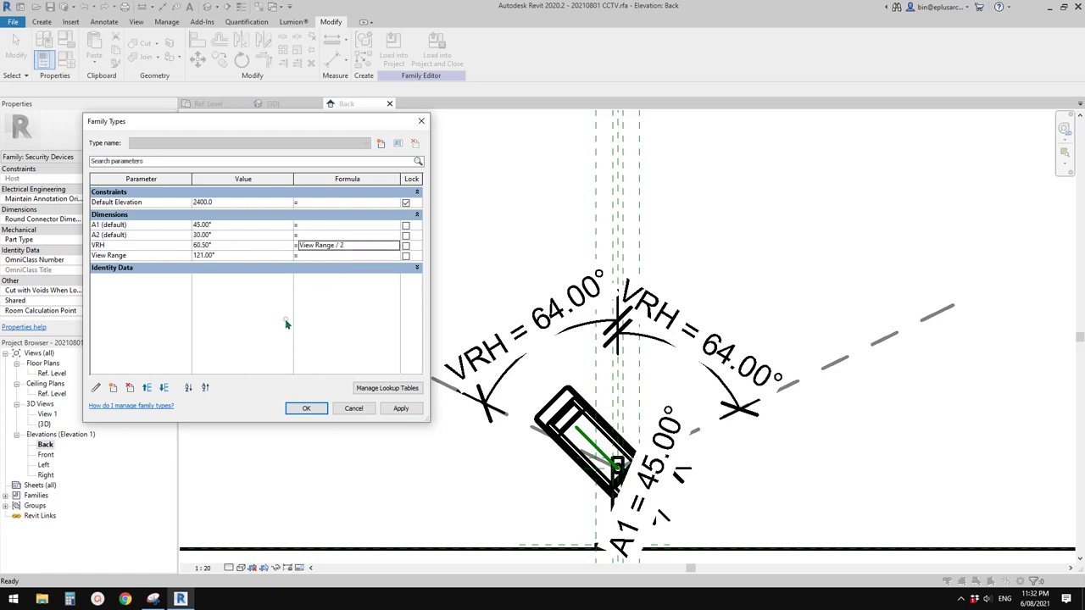
- Move the VRH parameter from the Dimensions group to the Other group and accept the family types
click(116, 244)
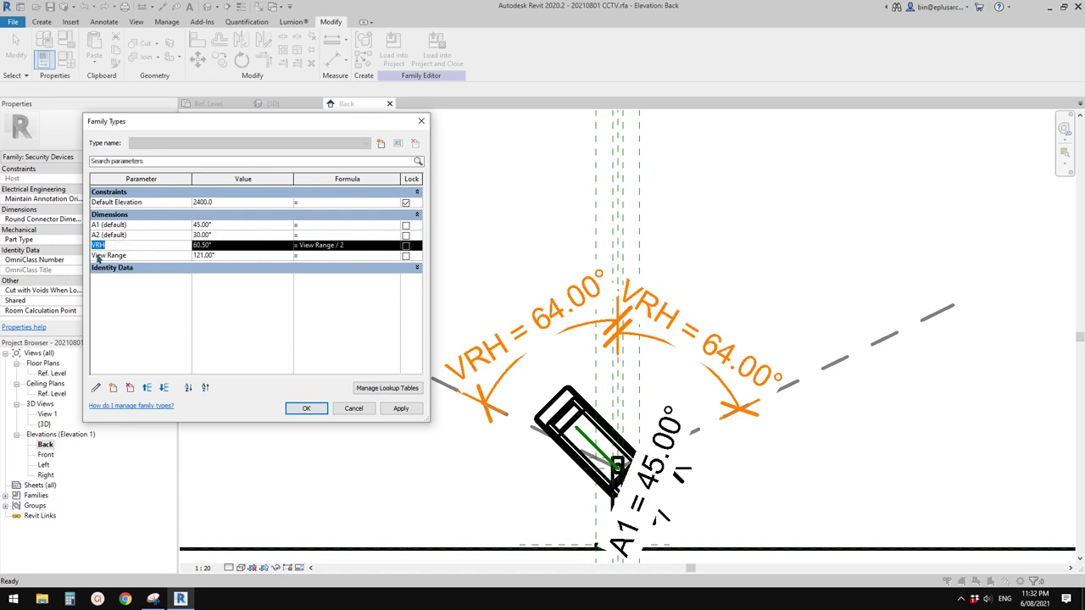
click(96, 387)
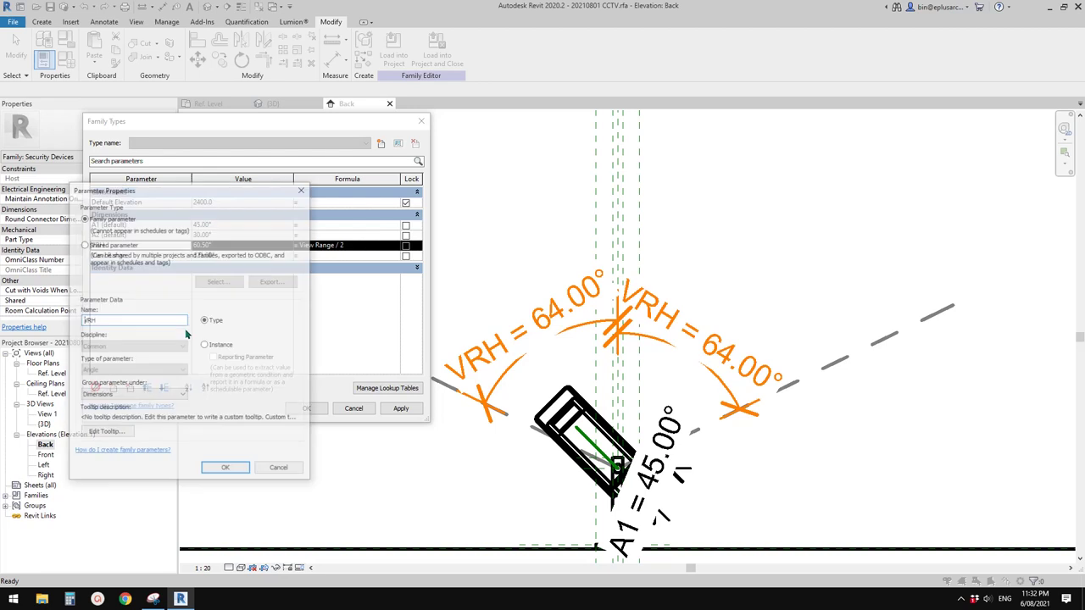
click(180, 395)
scroll(173, 340, down, 5)
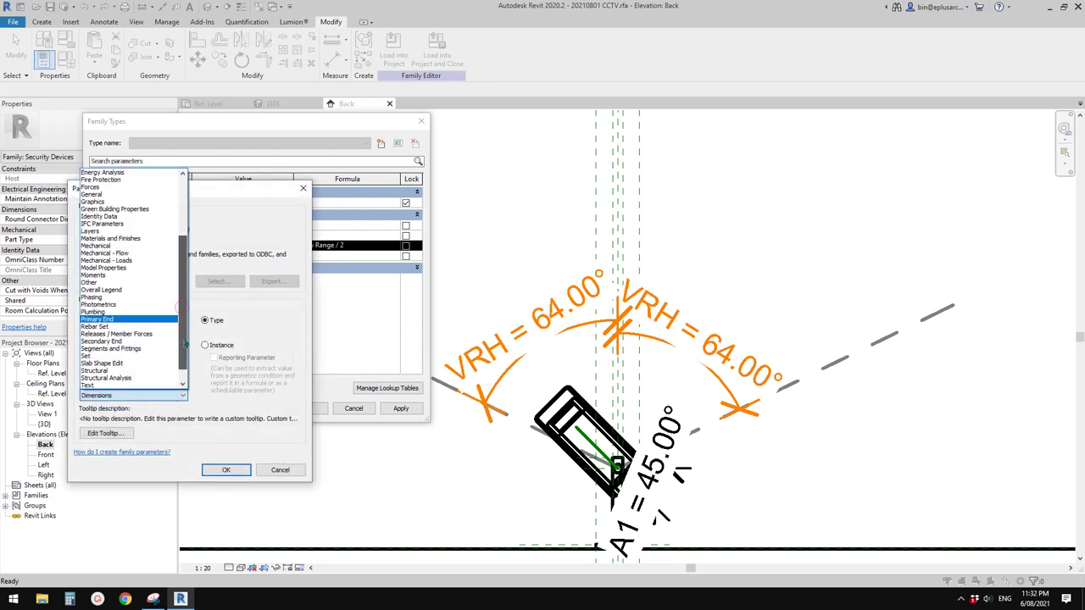
scroll(185, 342, up, 5)
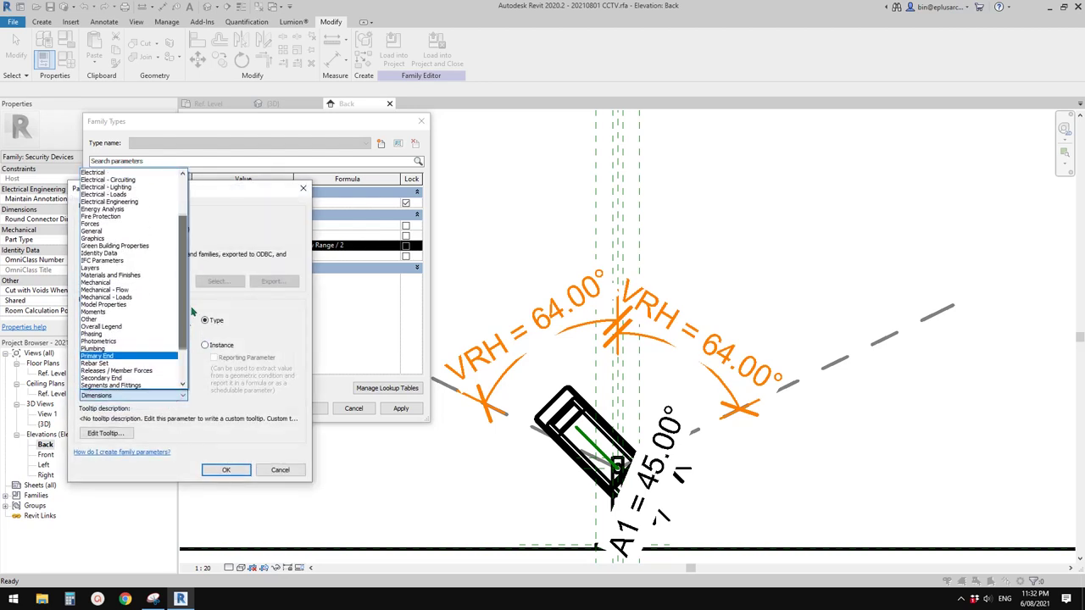
click(258, 215)
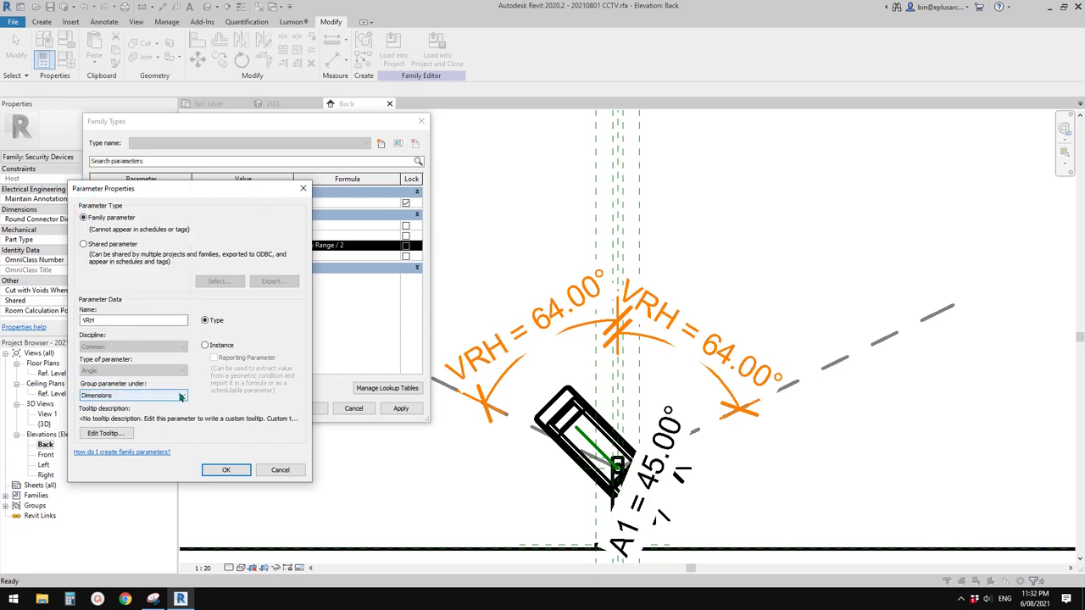
click(92, 395)
scroll(100, 307, down, 3)
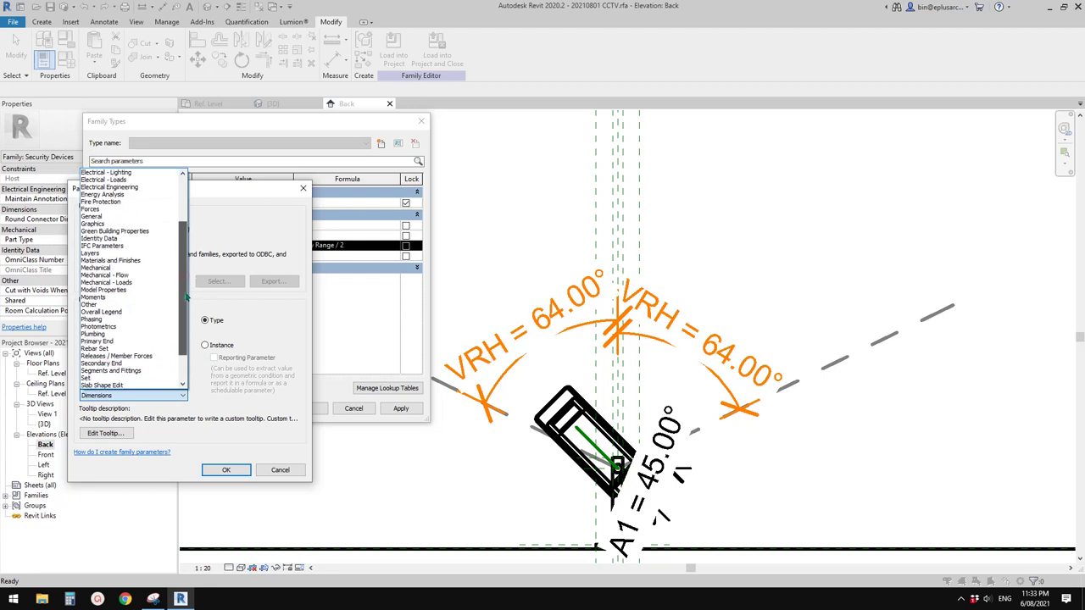
click(100, 304)
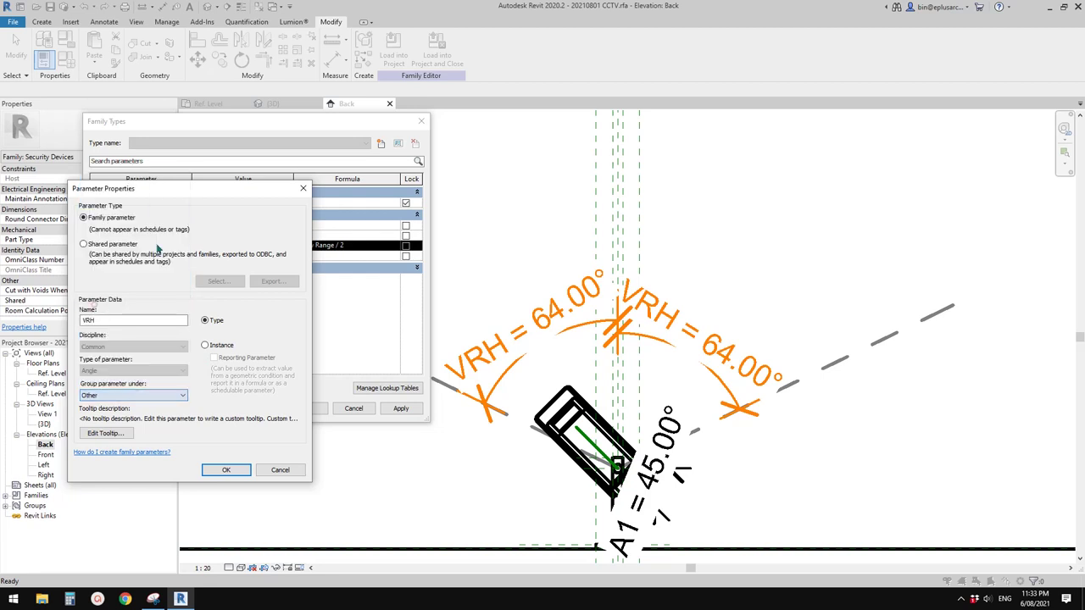
click(226, 471)
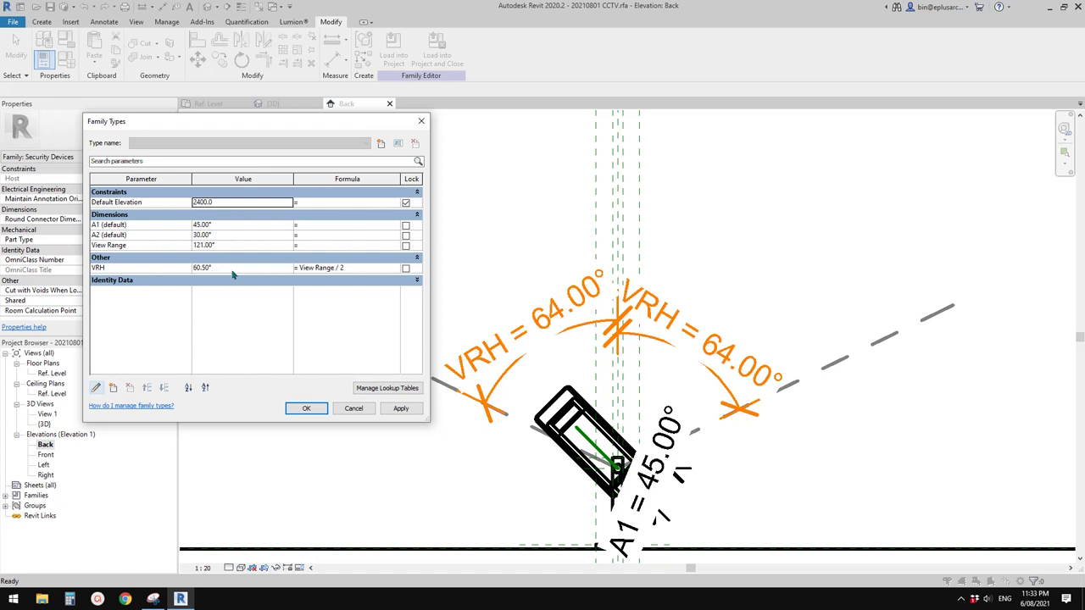
click(307, 408)
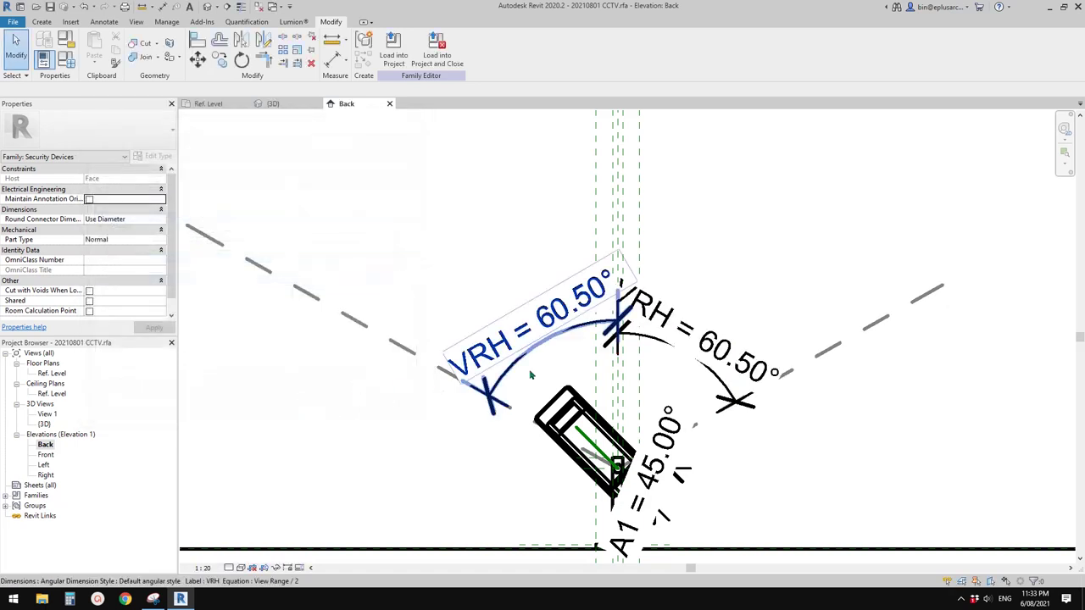
- Set View Range to 90° in the family types and apply it to test the symmetric view lines
scroll(606, 346, down, 3)
middle_drag(712, 380, 751, 346)
scroll(555, 338, up, 1)
middle_drag(555, 337, 579, 363)
click(66, 60)
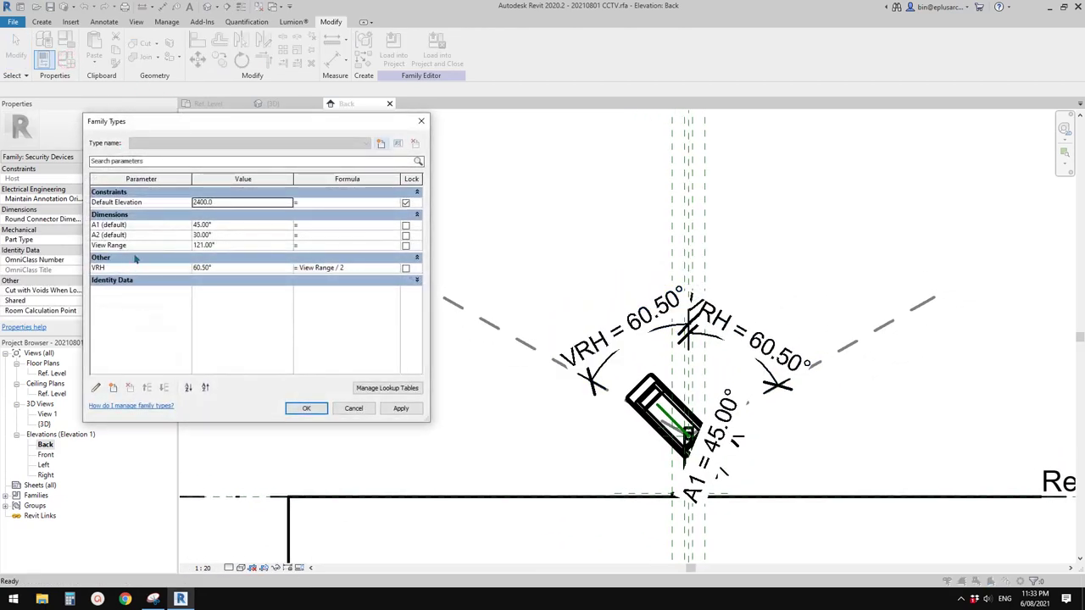
click(237, 245)
text(90)
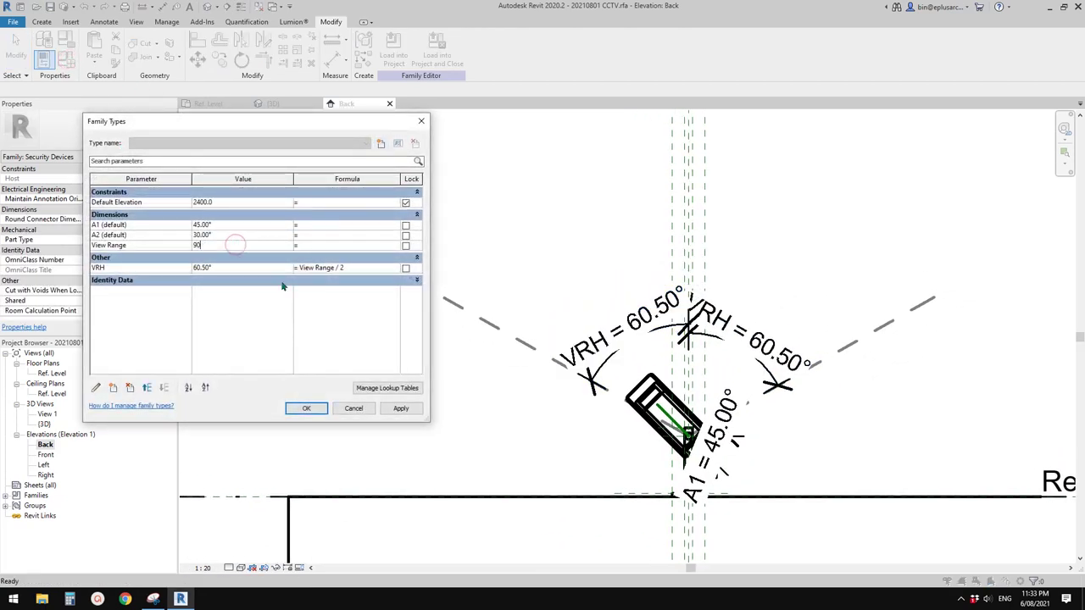
click(400, 408)
- Set View Range to 120° in the family types, apply it and accept the family types
click(231, 245)
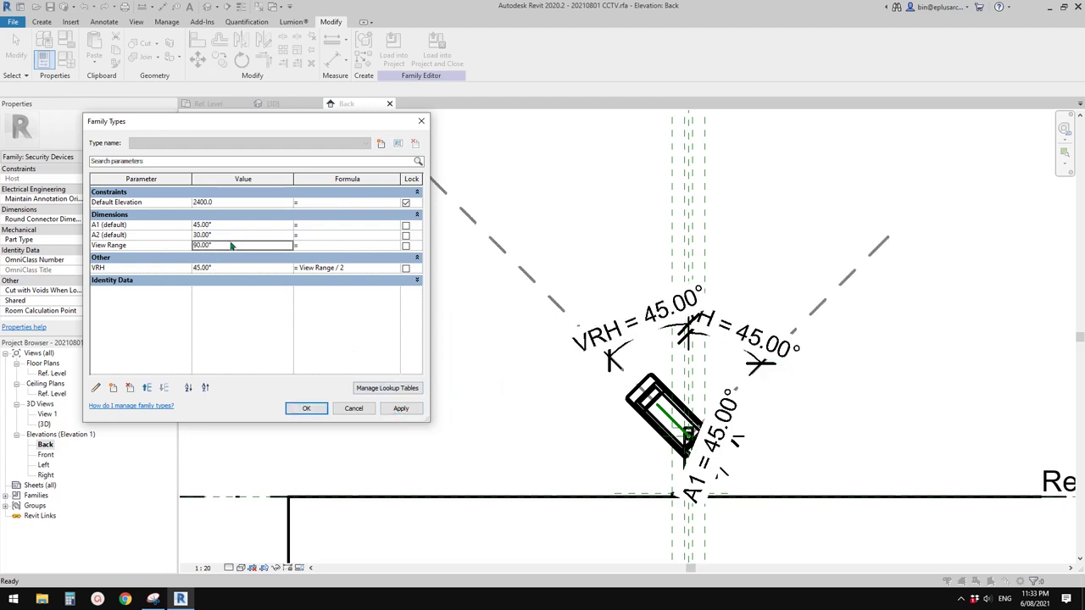
double_click(231, 245)
text(120)
click(400, 408)
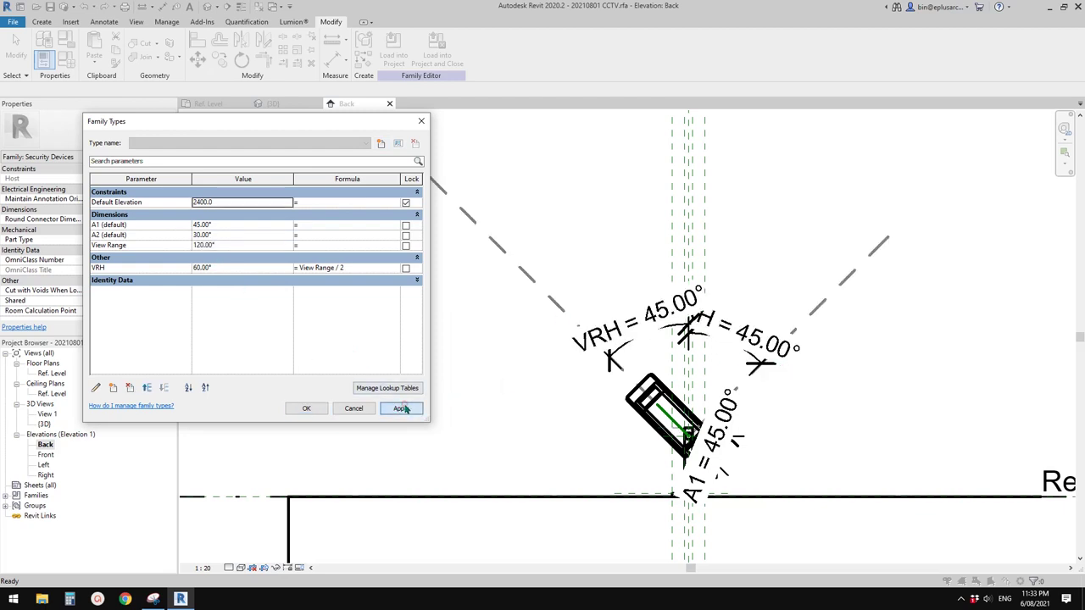
click(312, 409)
- Draw a Camera View center-ends arc on the Floor Level reference plane, centred on the camera pivot, with a radius of about 2100 mm
mouse_move(584, 327)
middle_down()
mouse_move(436, 321)
mouse_move(484, 322)
middle_up()
scroll(500, 321, down, 1)
scroll(630, 322, up, 2)
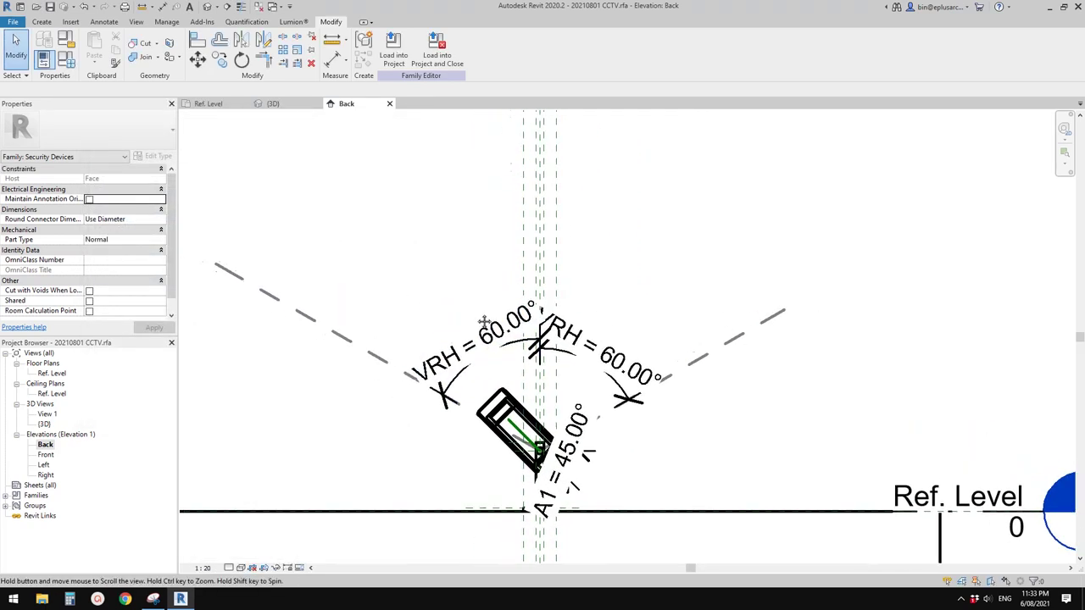
scroll(378, 246, down, 1)
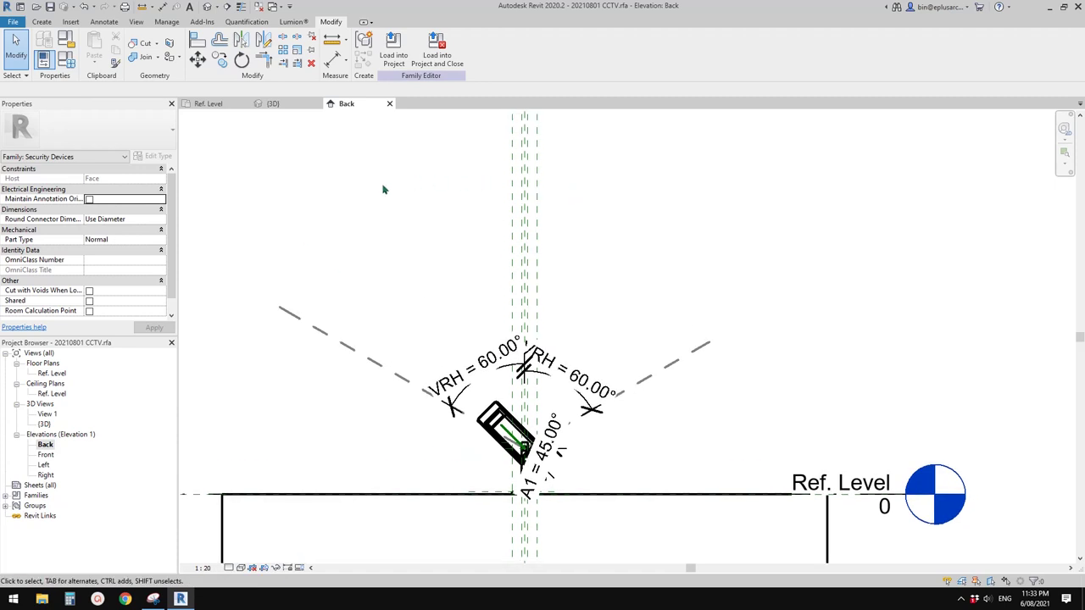
click(41, 21)
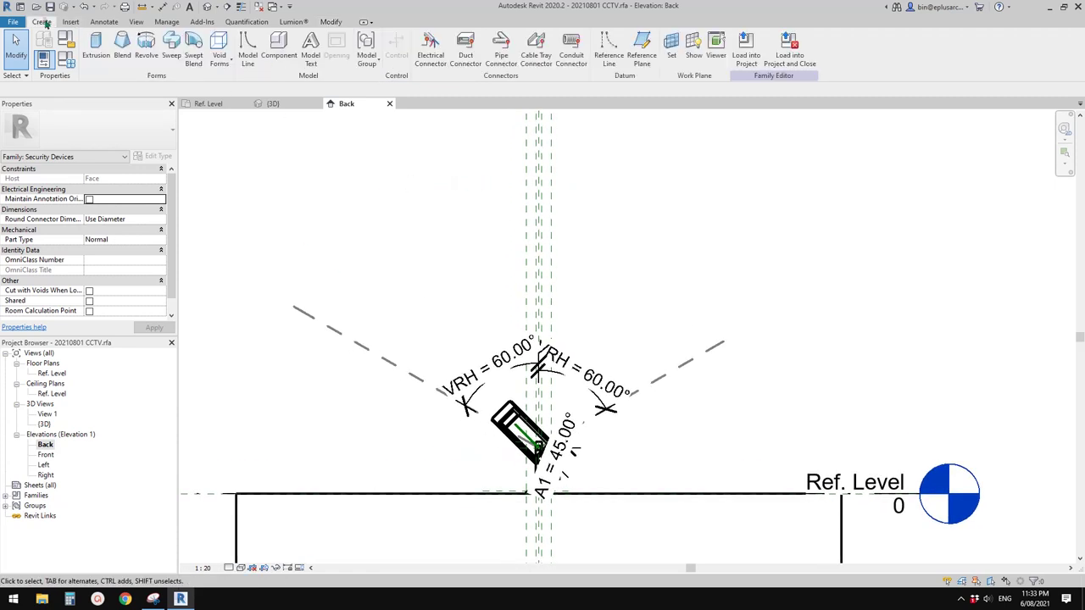
click(247, 51)
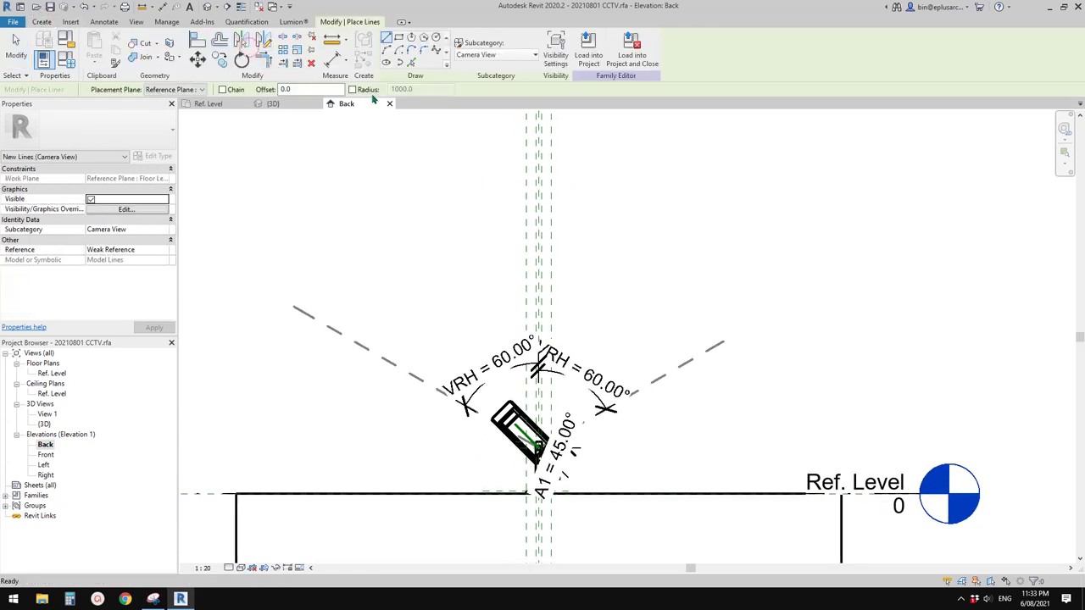
click(174, 90)
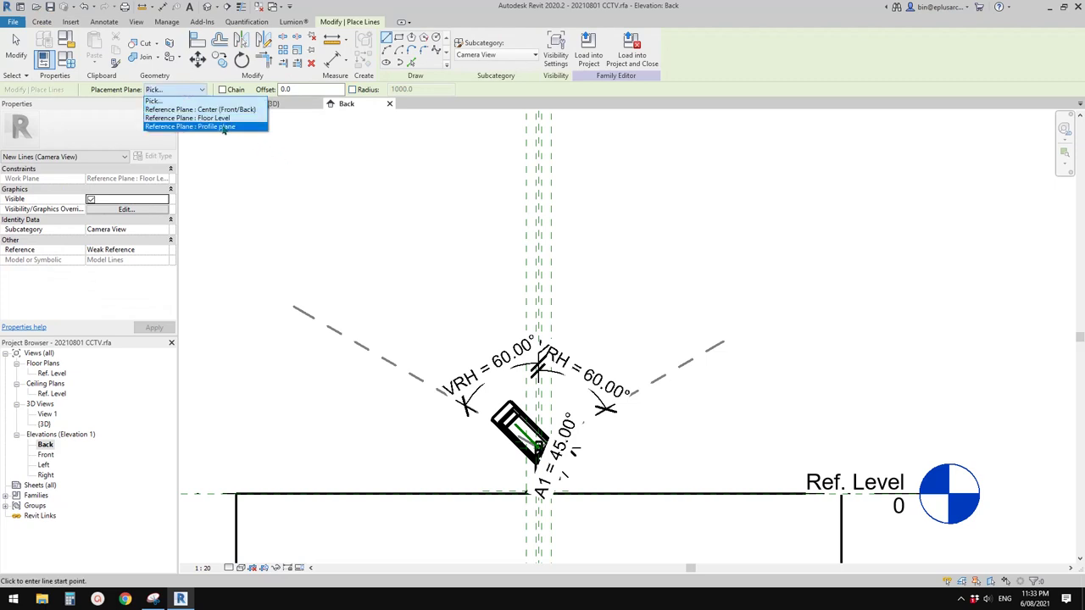
click(204, 109)
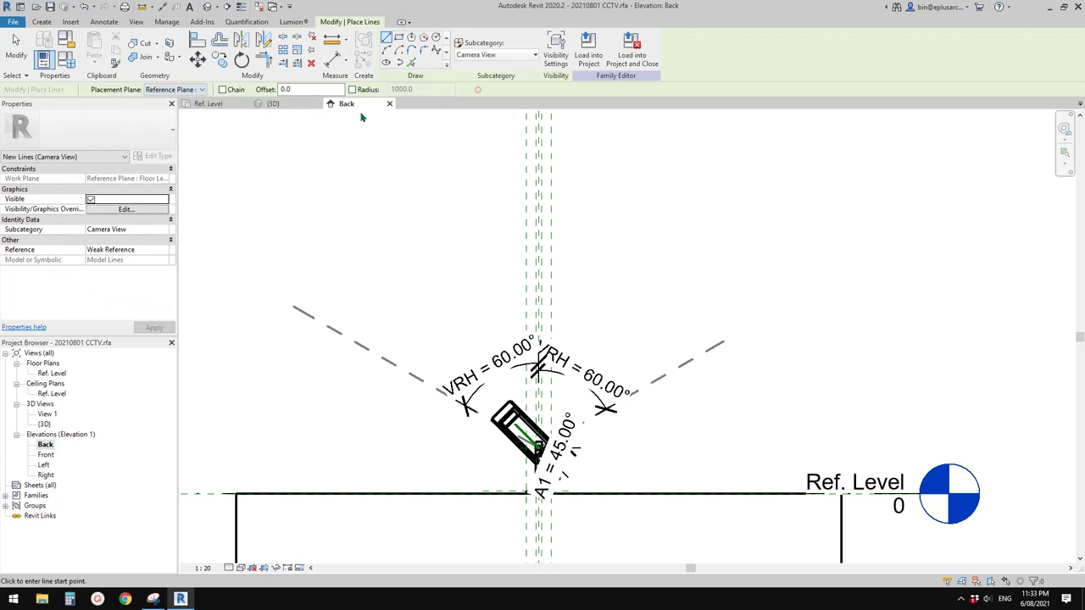
click(200, 90)
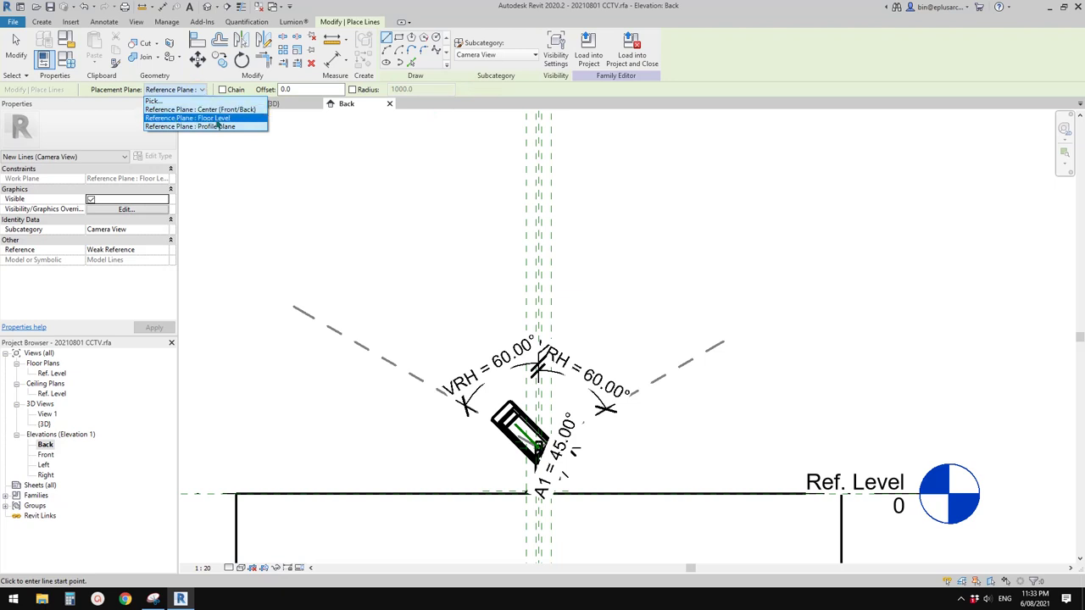
click(217, 120)
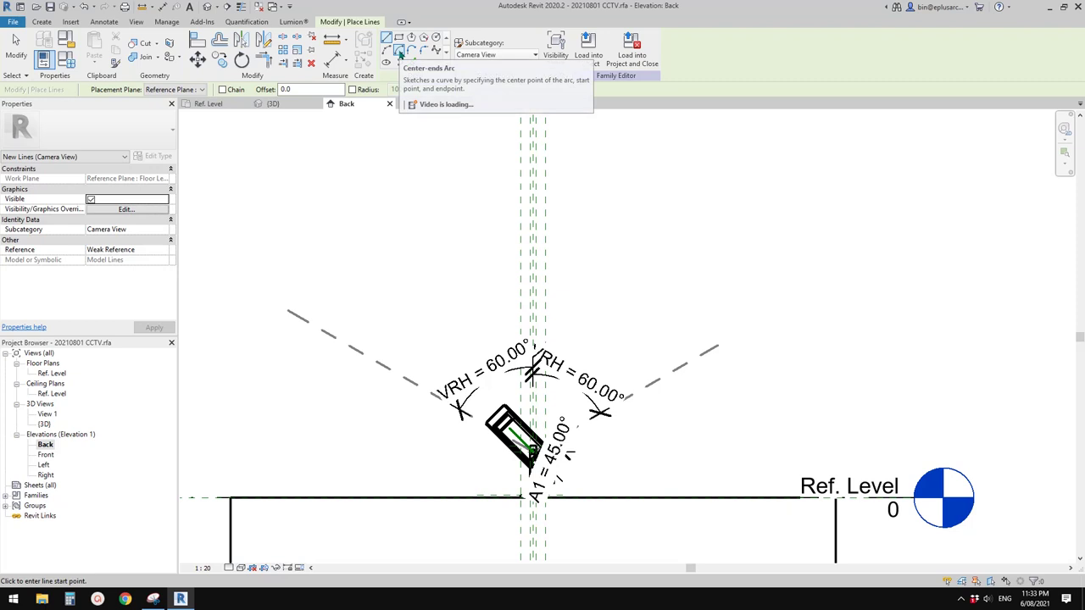
click(399, 51)
scroll(507, 443, up, 5)
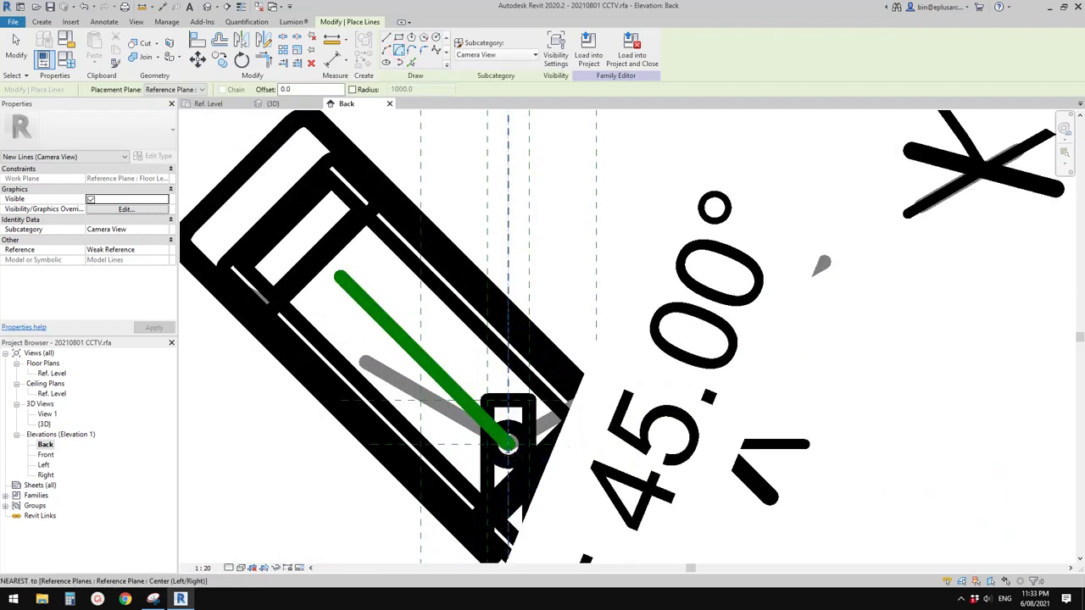
click(507, 443)
scroll(543, 416, down, 6)
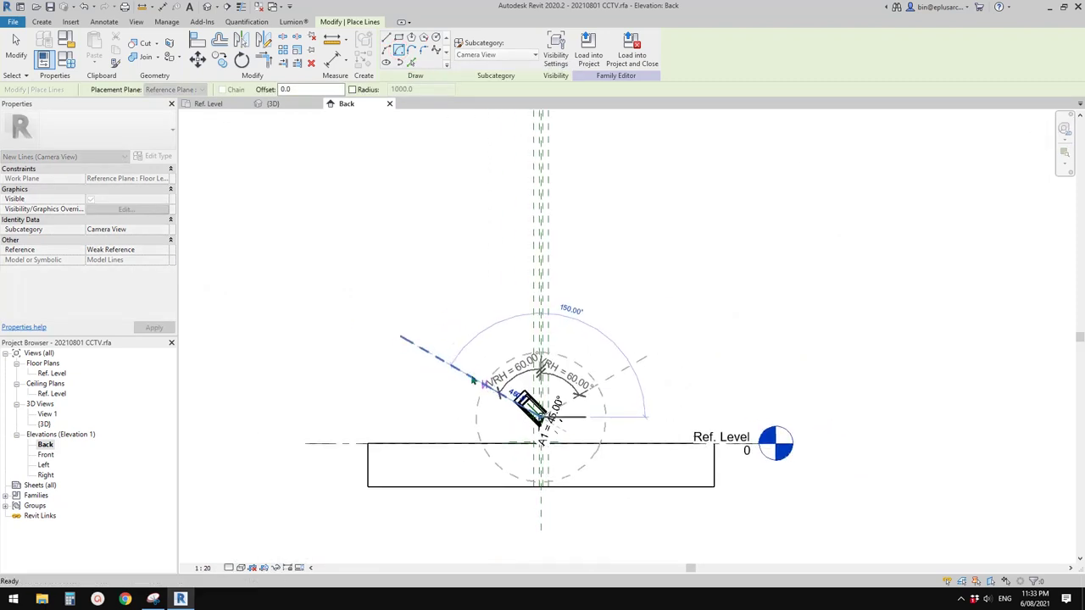
scroll(473, 380, up, 1)
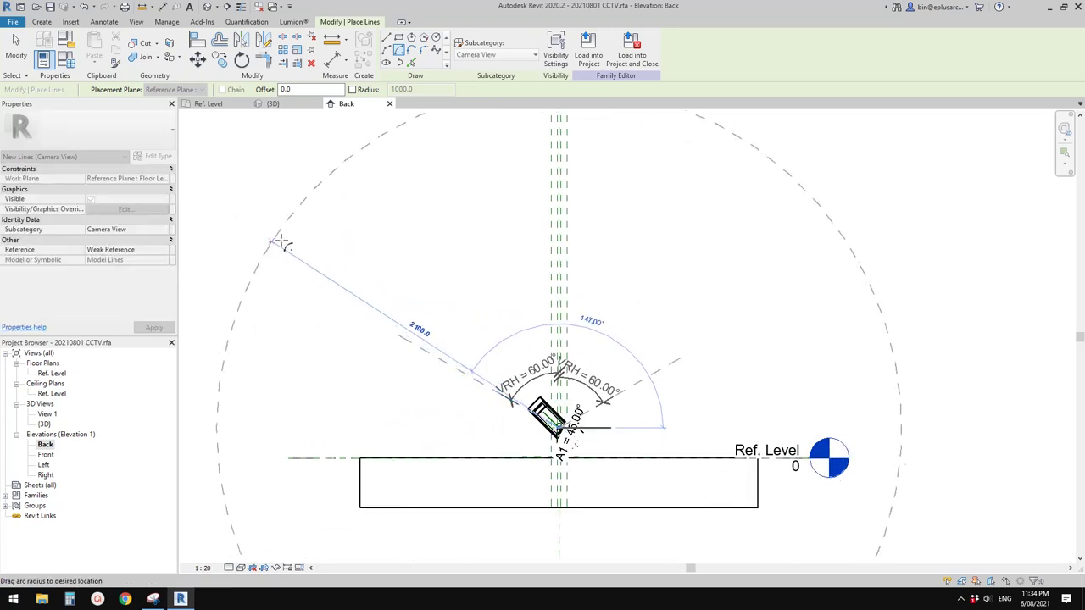
click(282, 244)
key(Escape)
key(Escape)
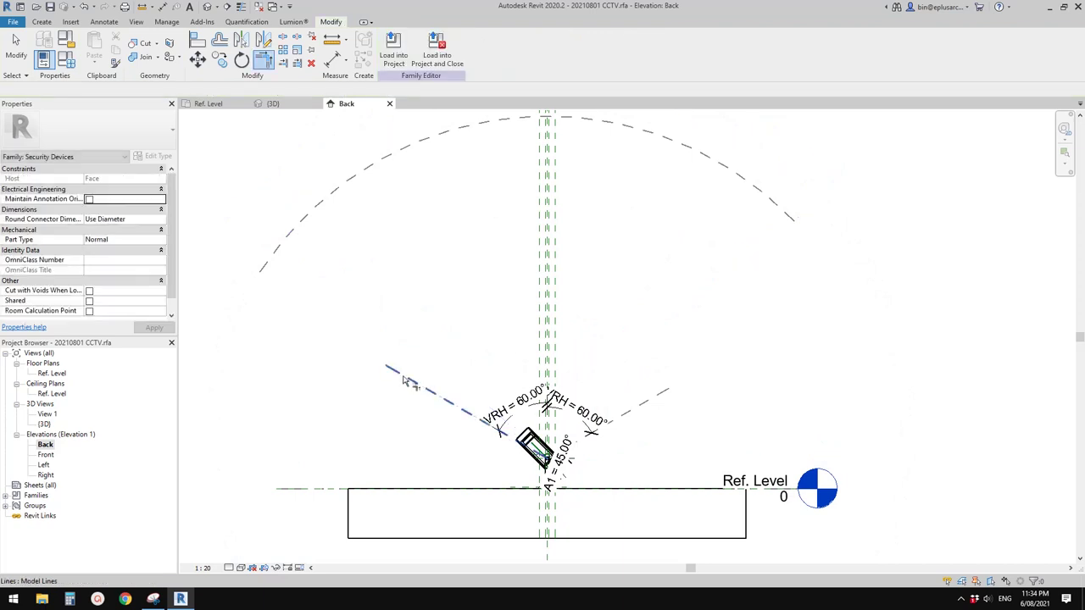
- Trim/extend both Camera View lines to meet the ends of the arc, closing the view sector
click(403, 380)
click(330, 195)
middle_drag(633, 269, 619, 274)
click(655, 396)
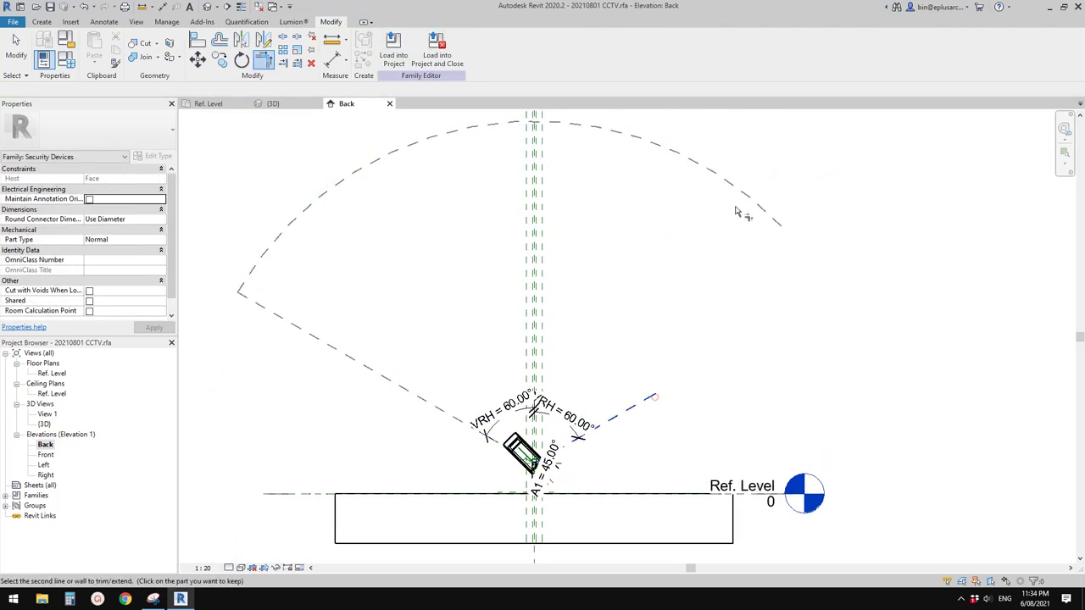
click(741, 200)
key(Escape)
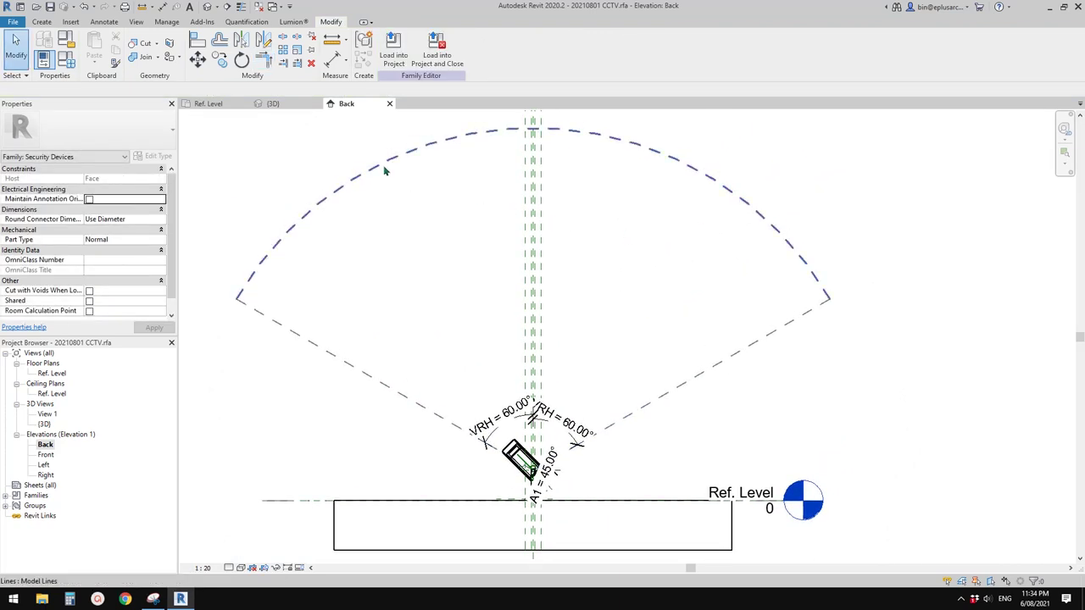
- Make the arc's radius dimension permanent and label it with a new type parameter named View Distance, grouped under Dimensions
click(384, 168)
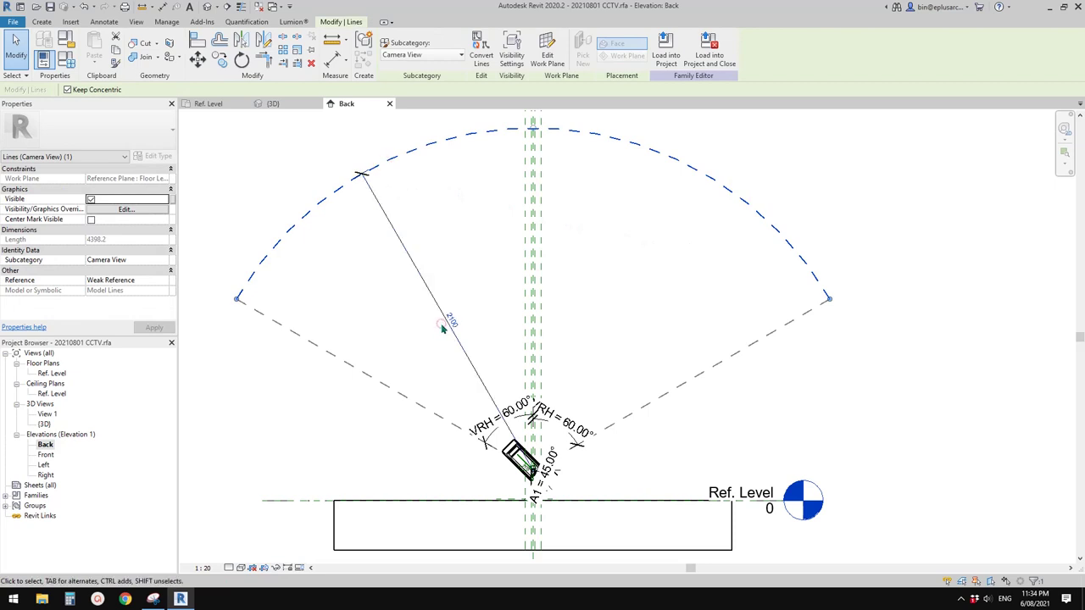
click(440, 324)
click(432, 298)
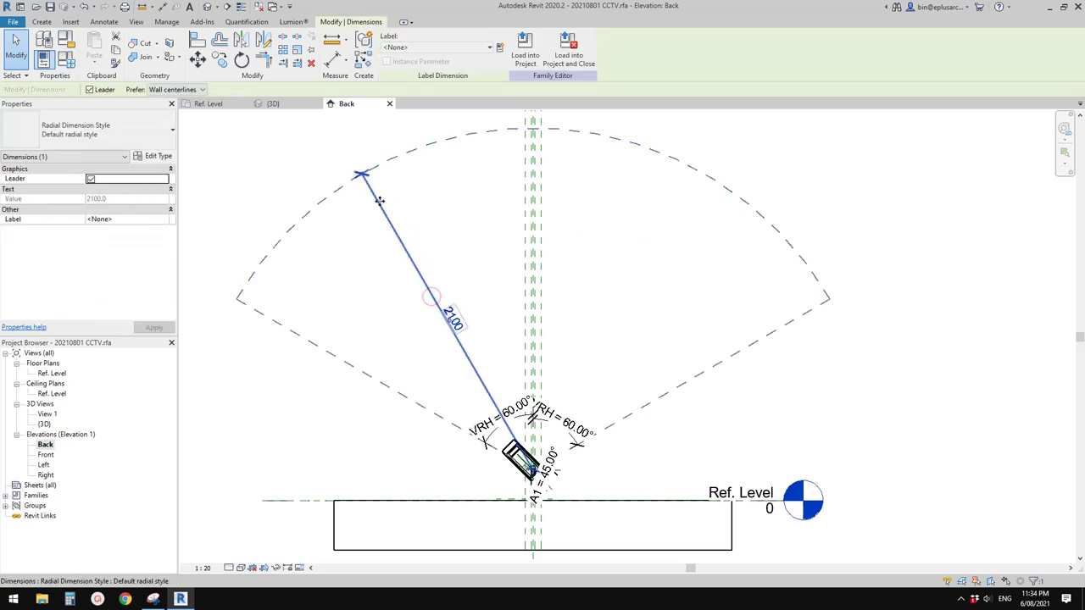
click(499, 47)
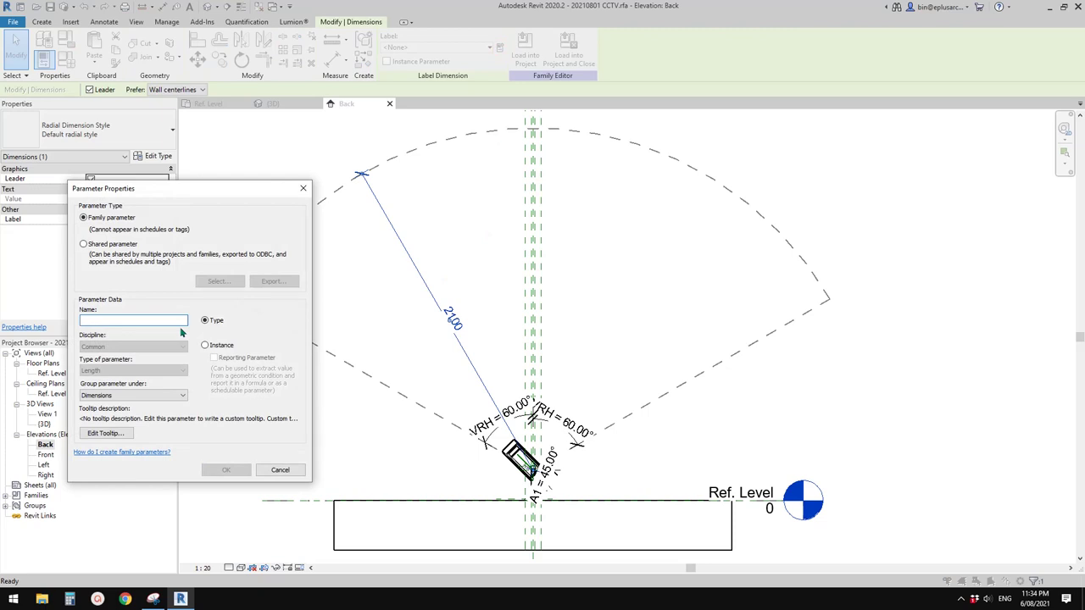
text(Di)
key(BackSpace)
key(BackSpace)
text(Ve)
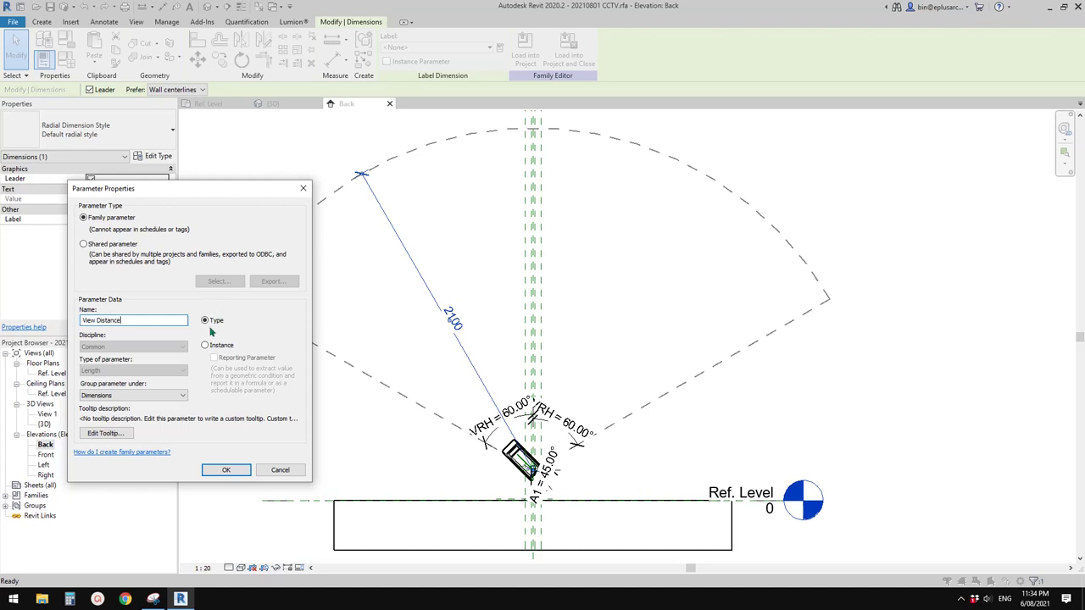
click(226, 470)
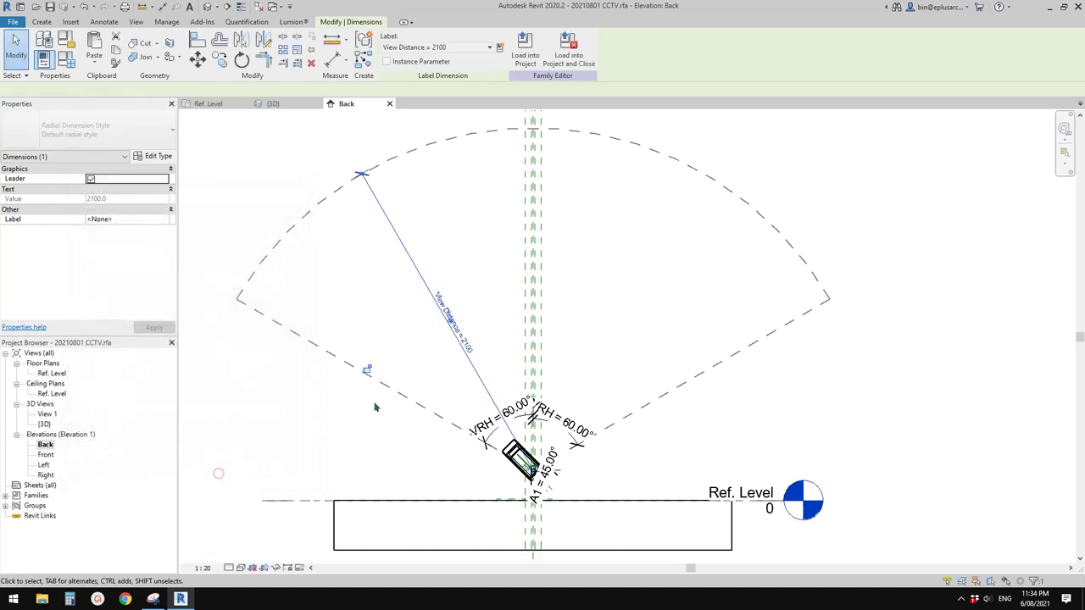
- Set View Distance to 6000 mm in the family types, apply it and accept the family types
scroll(416, 331, down, 4)
scroll(485, 348, down, 1)
key(Escape)
middle_drag(400, 283, 558, 276)
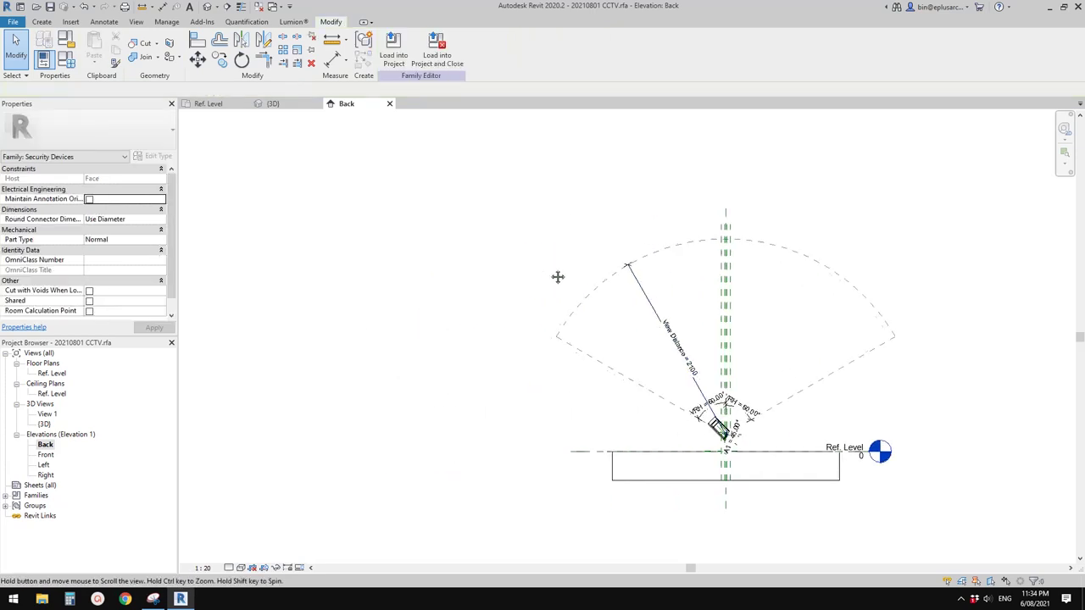
click(67, 58)
key(f)
key(t)
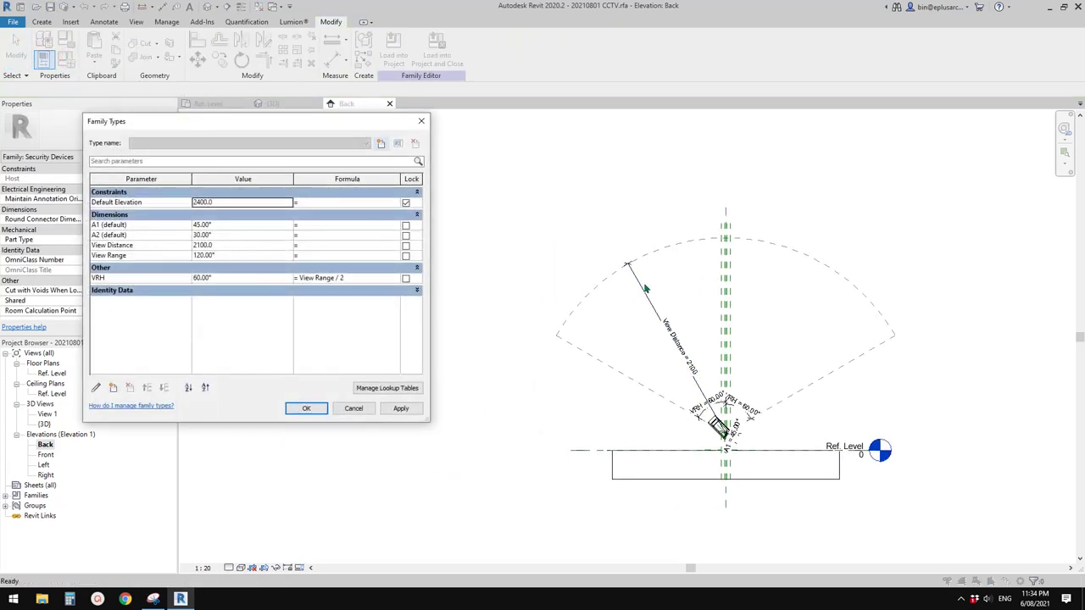
click(227, 246)
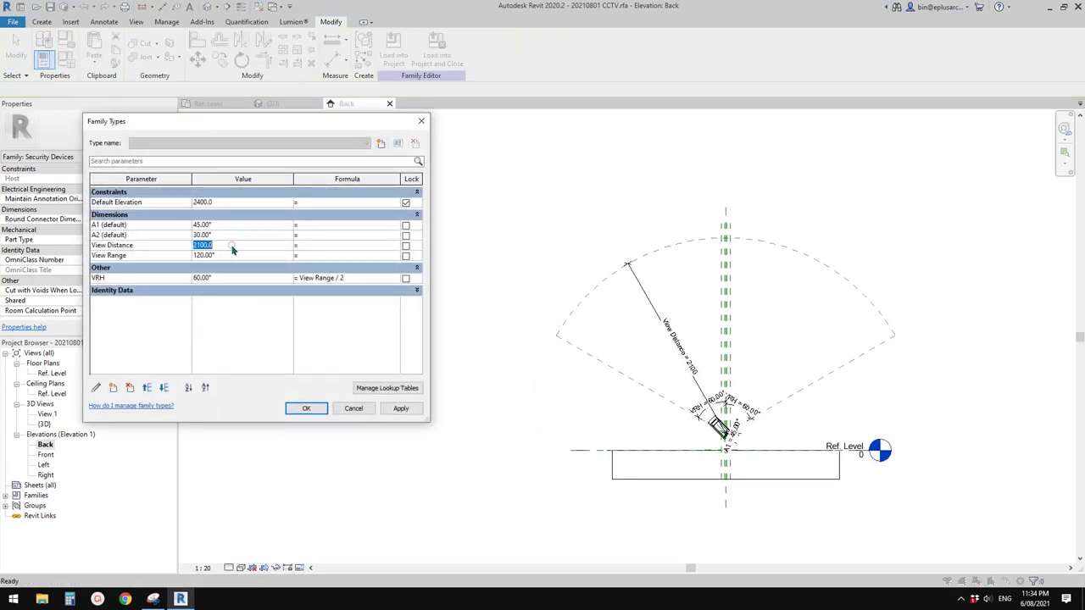
text(6)
click(401, 409)
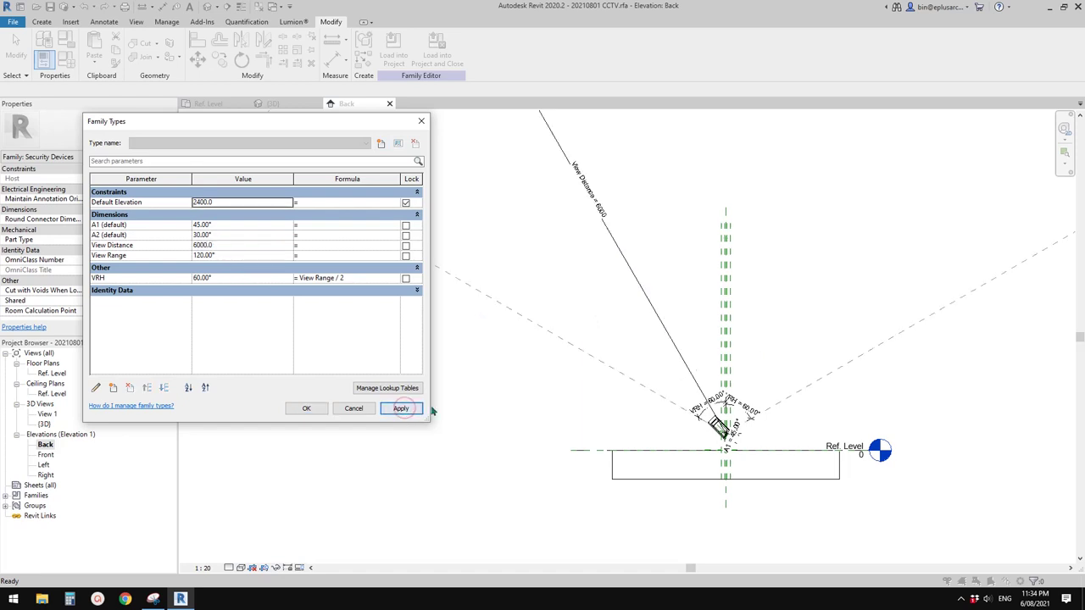
click(306, 409)
scroll(599, 339, down, 3)
scroll(584, 363, up, 3)
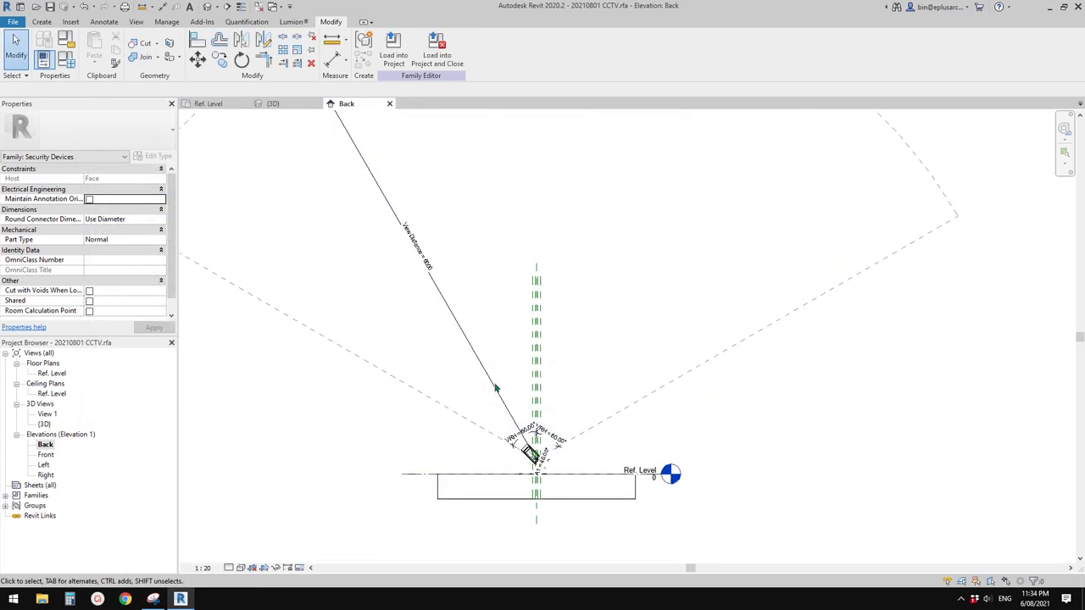
- Turn off Plan/RCP, Left/Right and Coarse detail display in the visibility settings of the two Camera View lines and the arc
scroll(492, 395, down, 3)
click(476, 417)
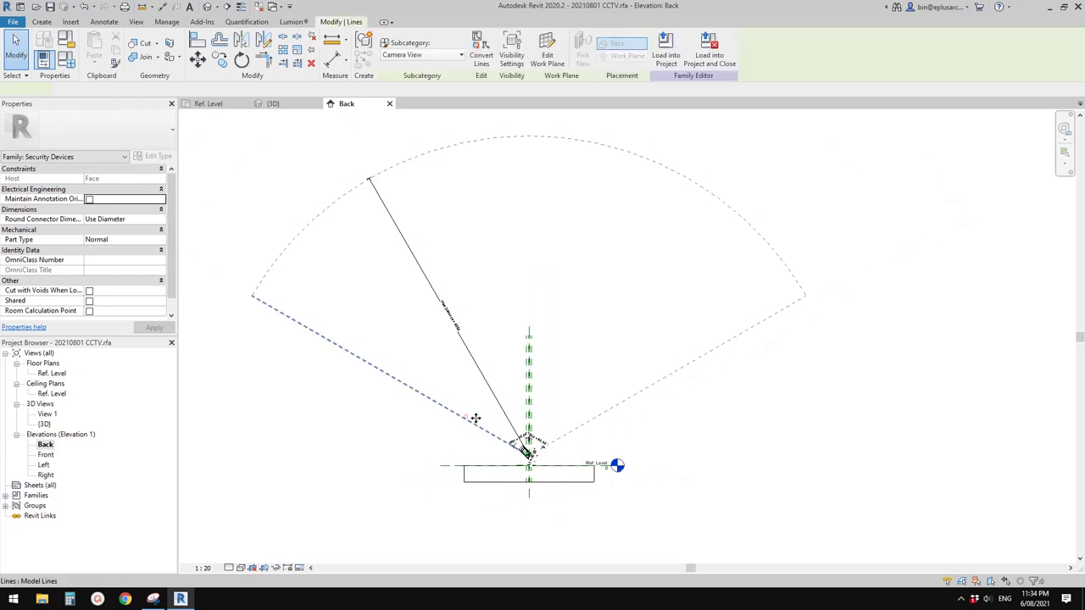
ctrl+click(581, 425)
ctrl+click(390, 166)
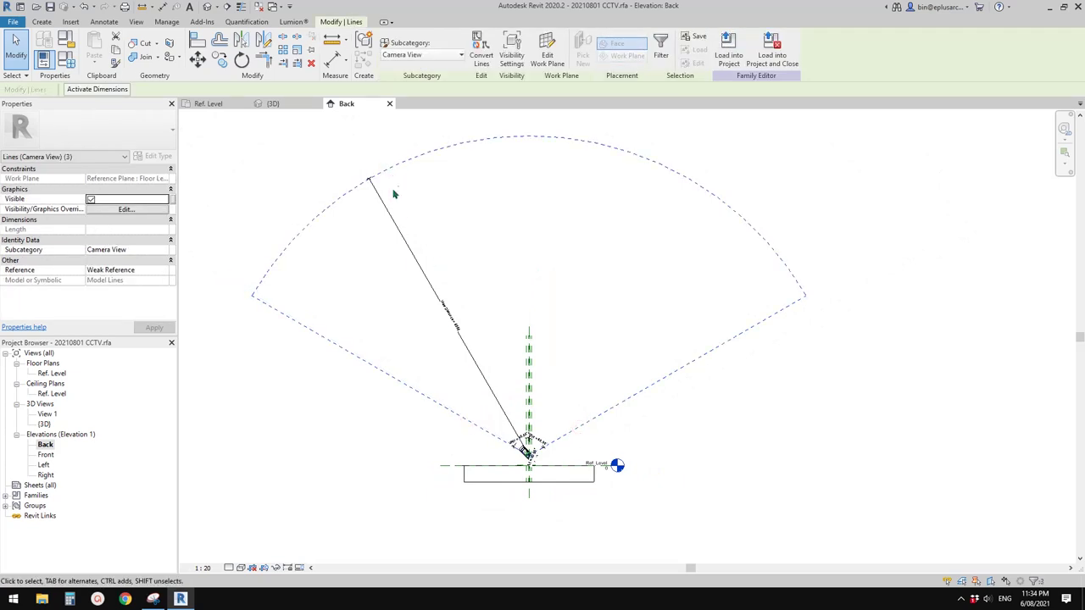
middle_drag(319, 240, 357, 237)
click(128, 214)
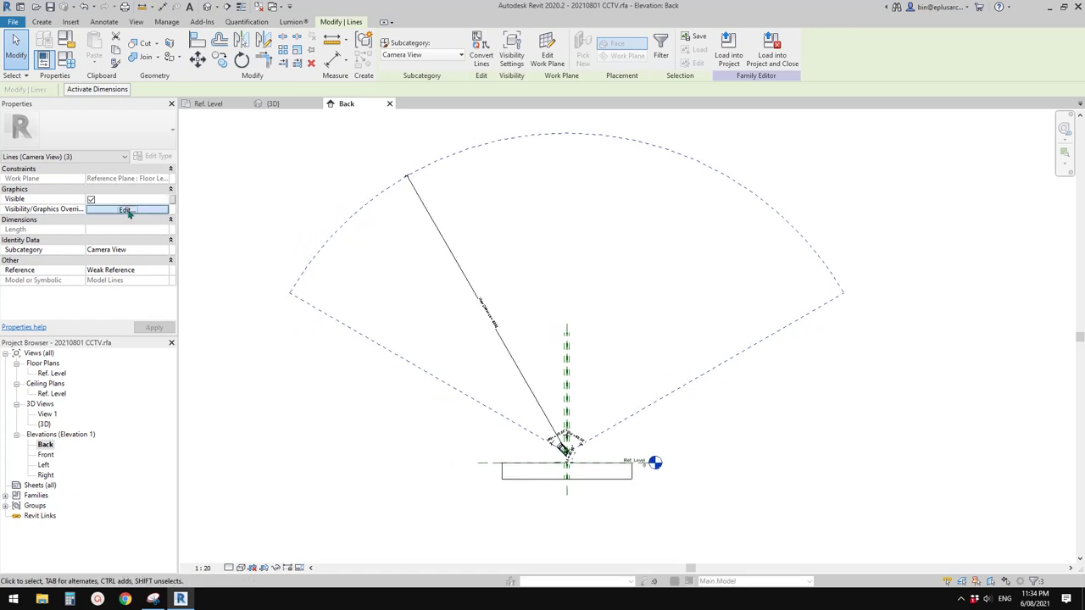
click(128, 212)
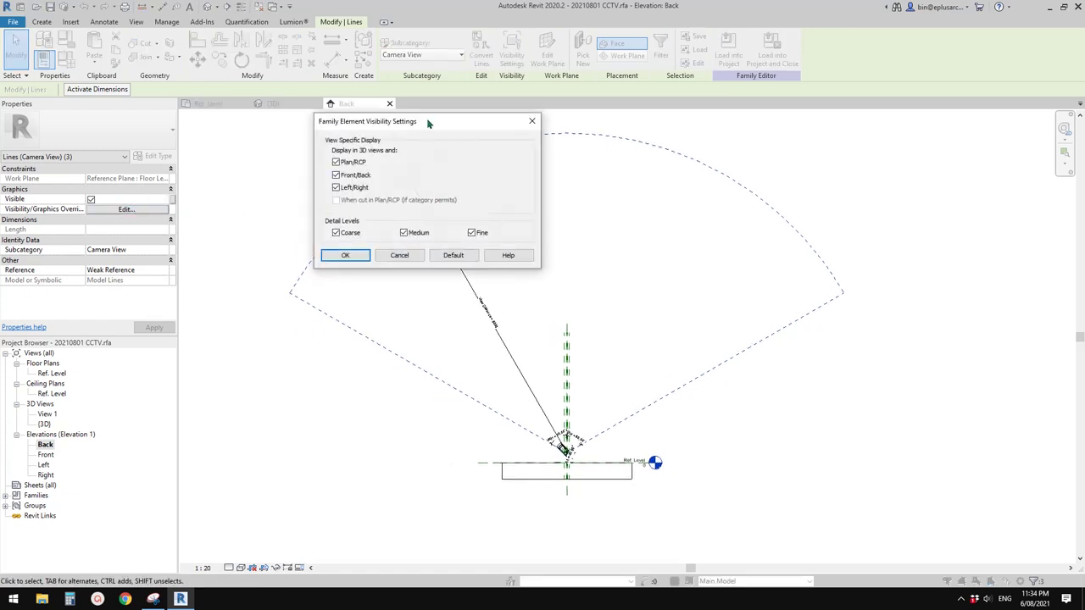
drag(428, 123, 326, 206)
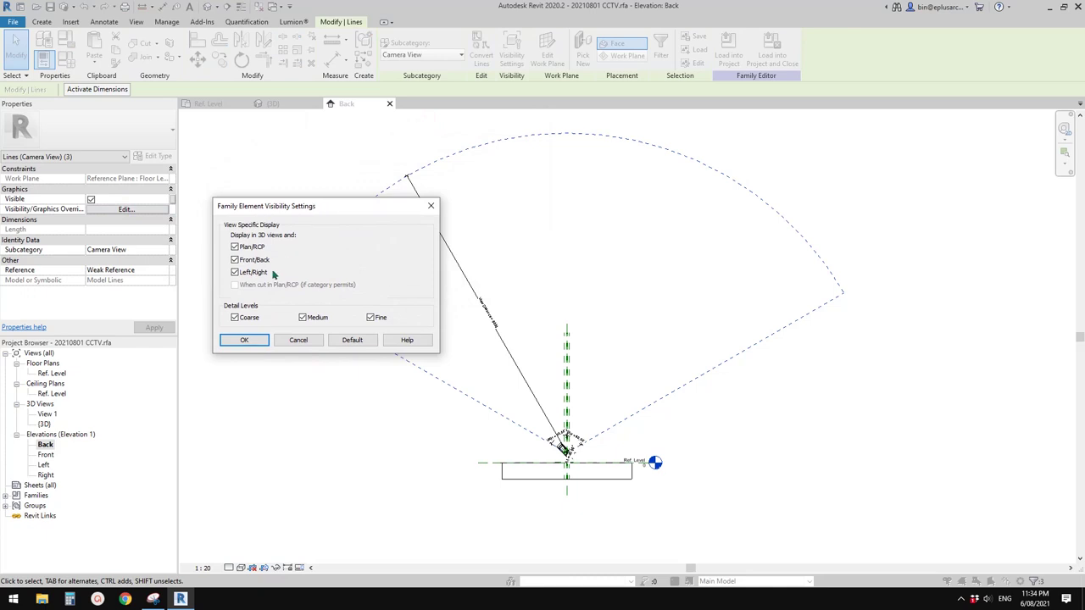
click(236, 318)
click(235, 246)
click(235, 272)
click(263, 339)
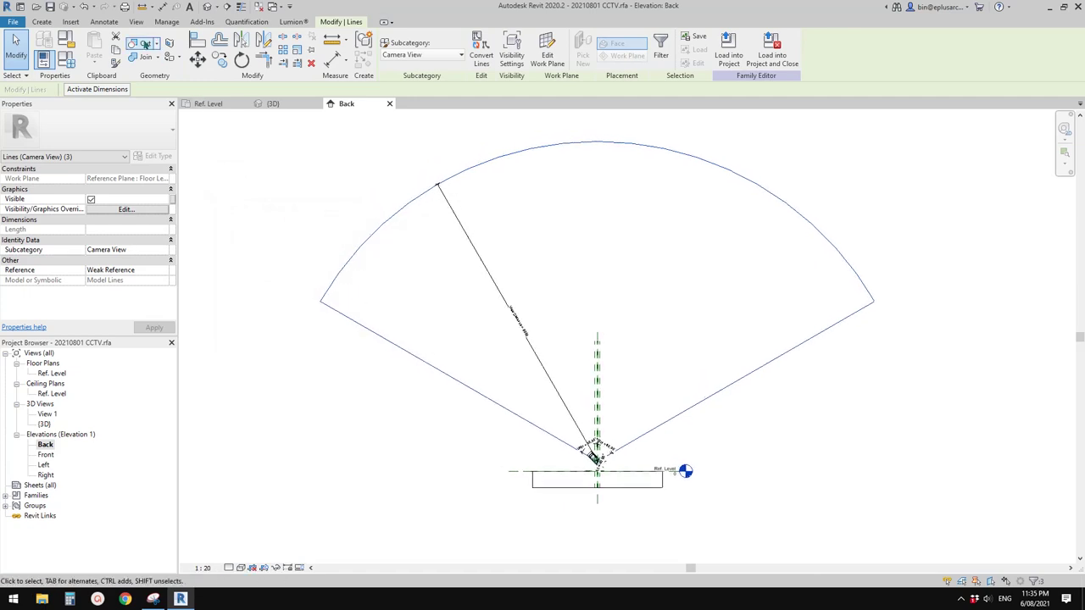
- Create a new project from a project template
click(342, 117)
click(14, 22)
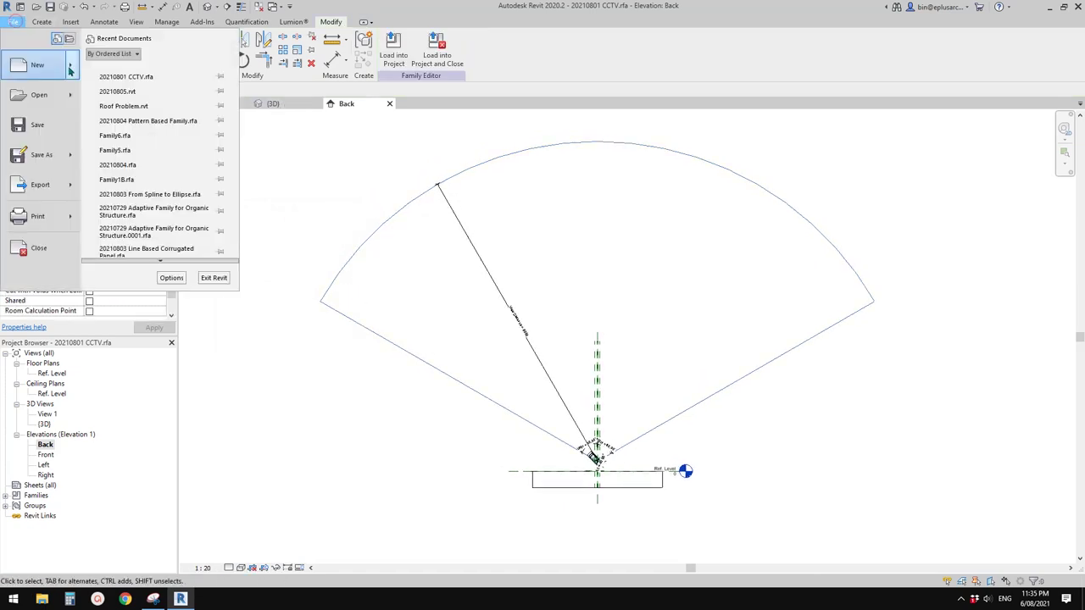
mouse_move(32, 66)
click(97, 66)
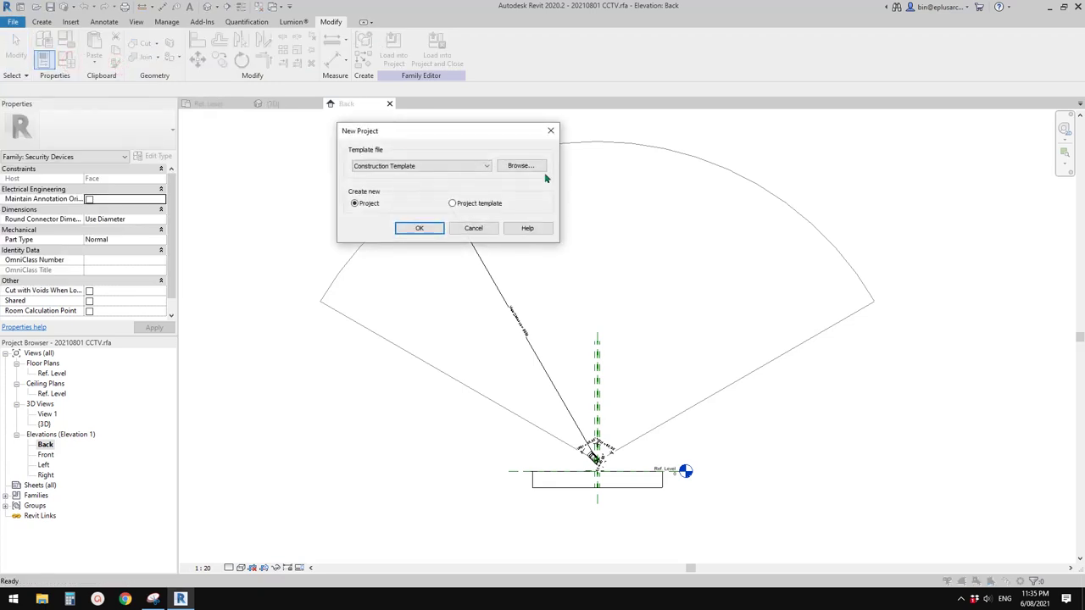
click(453, 165)
click(400, 186)
click(424, 228)
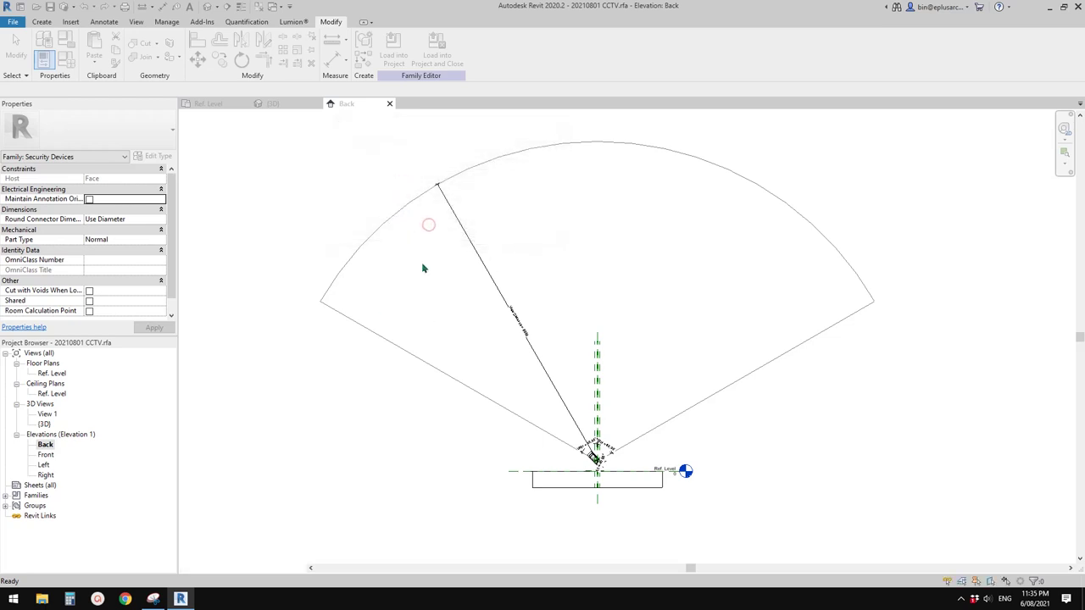
- Draw one straight horizontal wall on the Ground Floor plan, above the section line
key(w)
key(a)
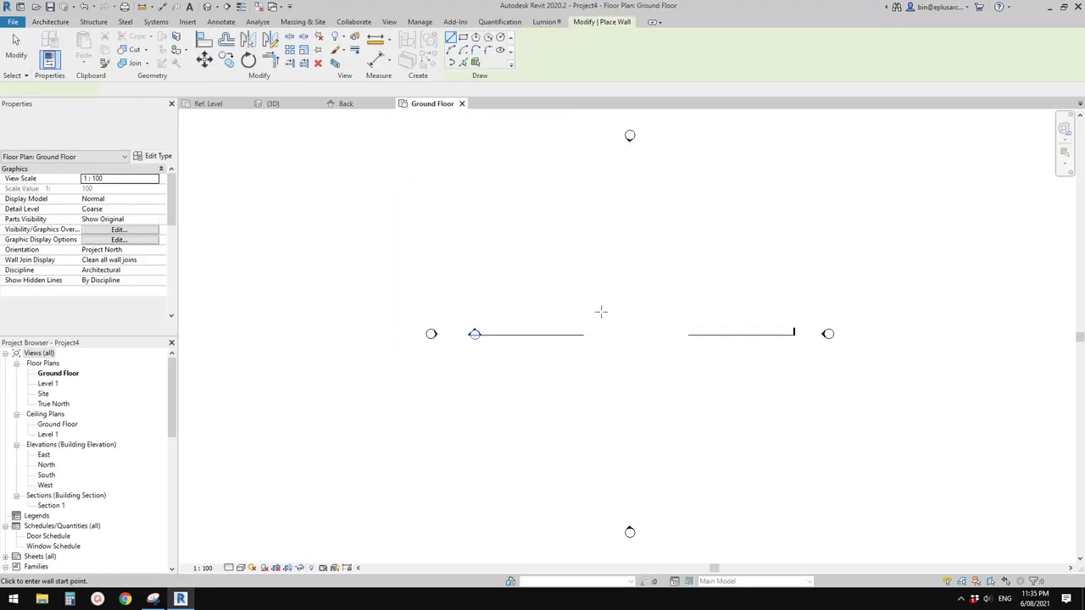
click(601, 311)
click(692, 310)
key(Escape)
key(Escape)
scroll(666, 286, up, 4)
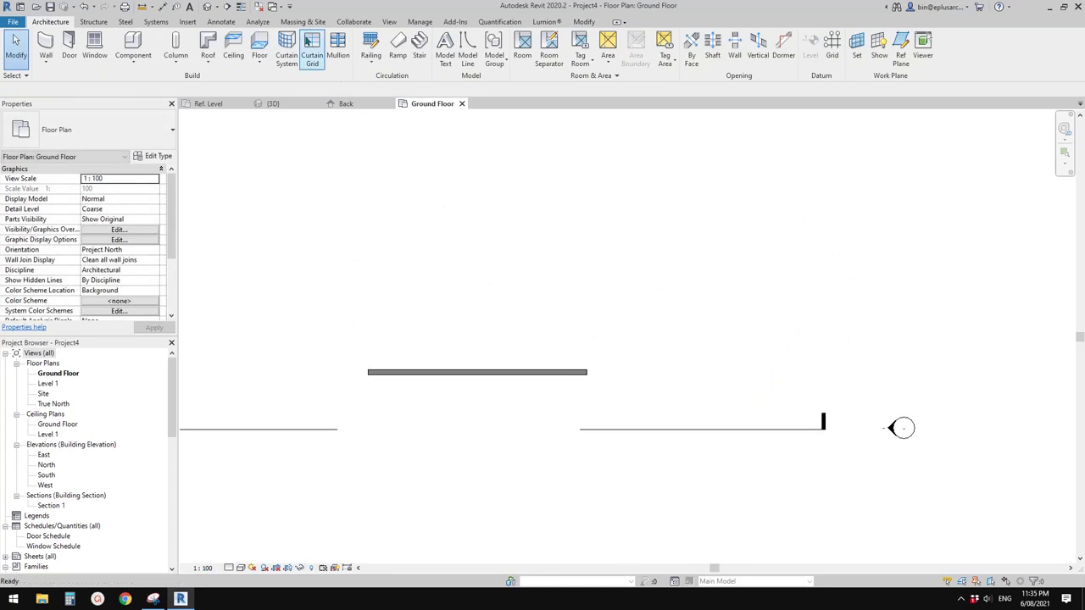
- Close the inactive views and load the 20210801 CCTV family into the new project
click(258, 6)
click(239, 100)
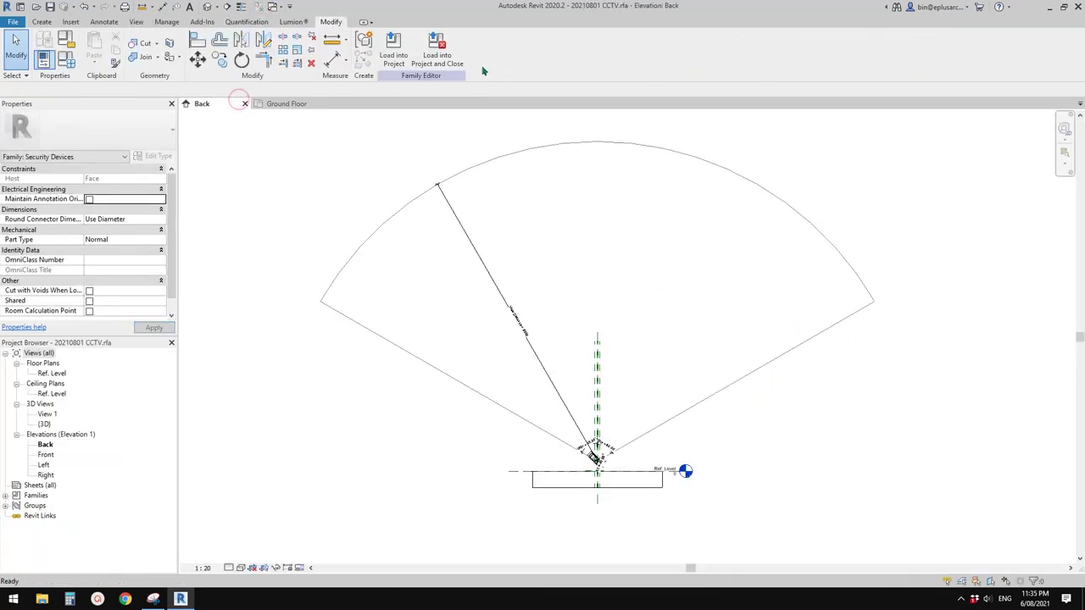
click(393, 50)
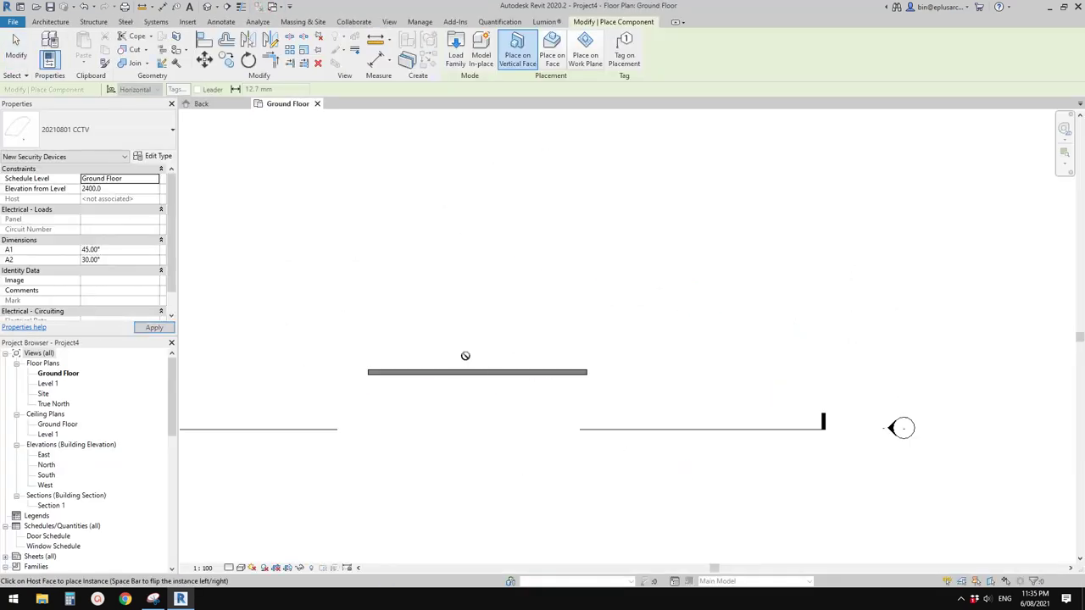
- Place a 20210801 CCTV camera on the wall's upper vertical face, about 5200 mm from the wall's left end
scroll(465, 356, up, 2)
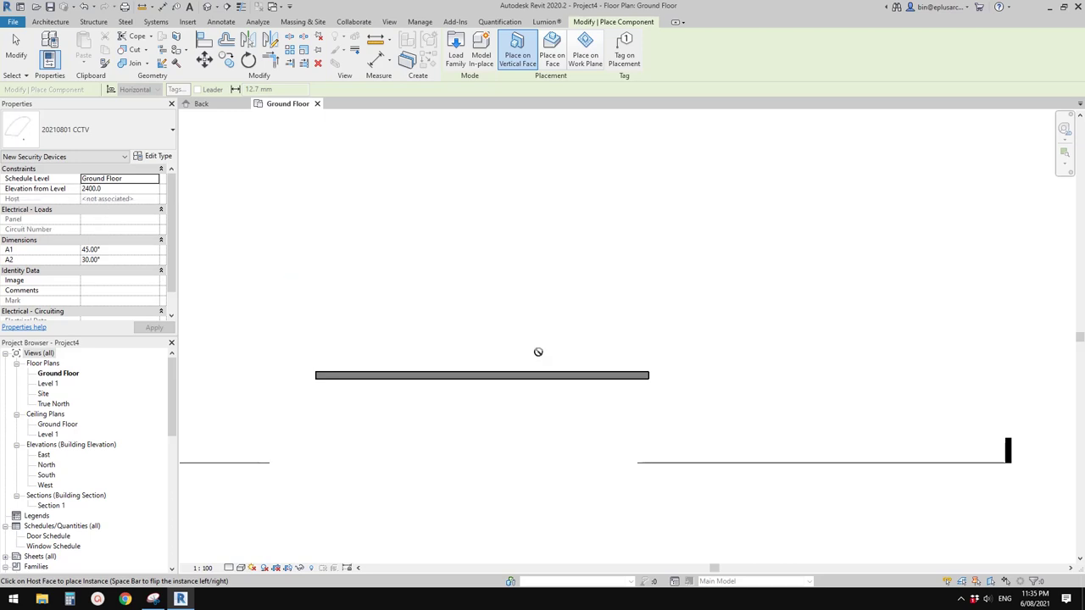
click(458, 371)
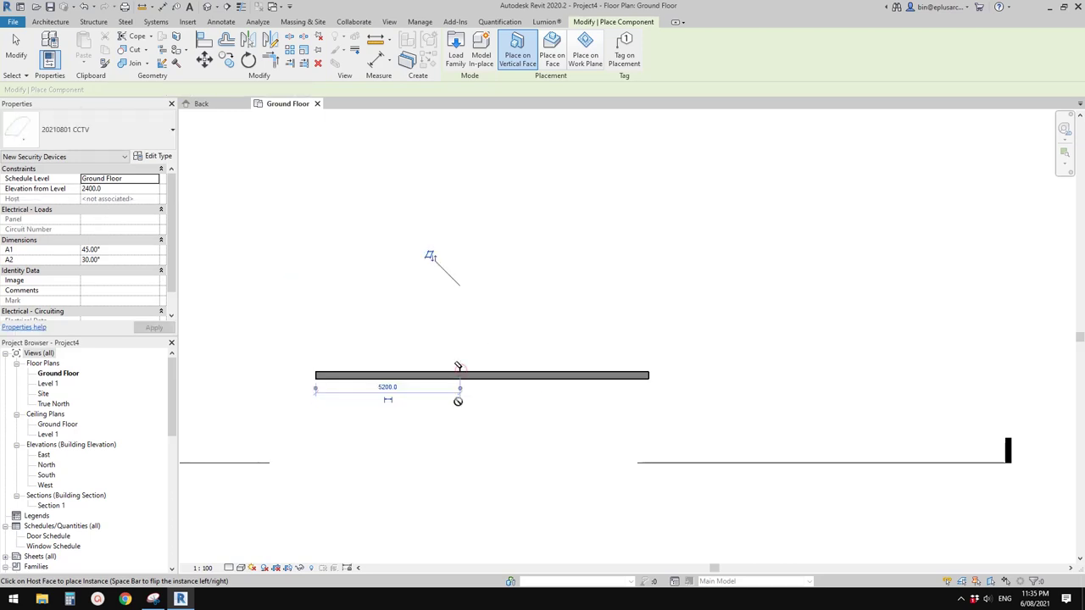
scroll(467, 387, up, 3)
key(Escape)
key(Escape)
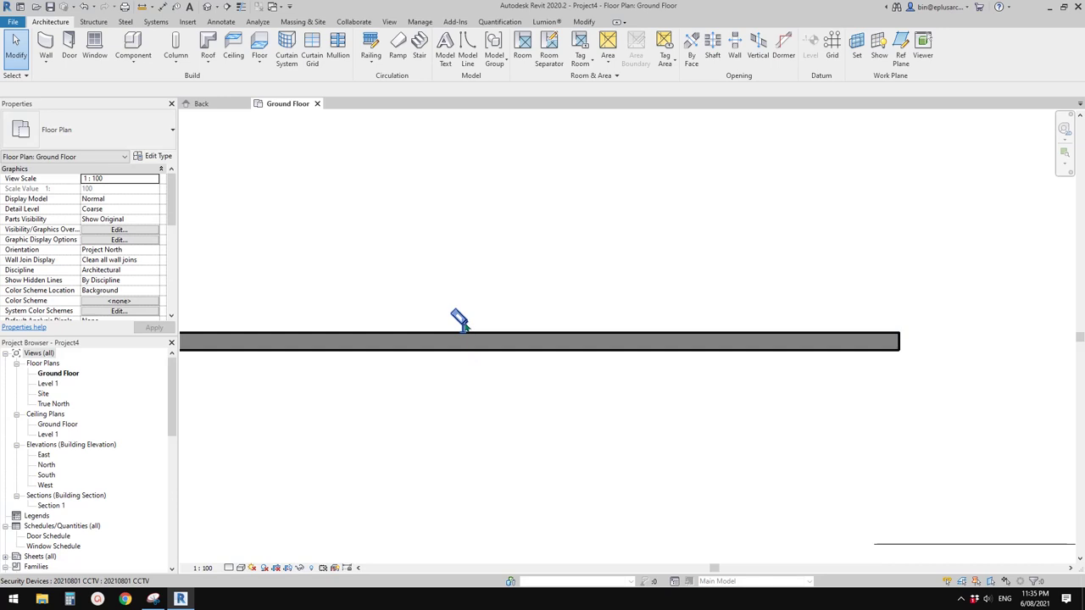
- Set the Ground Floor plan's detail level to Medium
scroll(493, 348, down, 2)
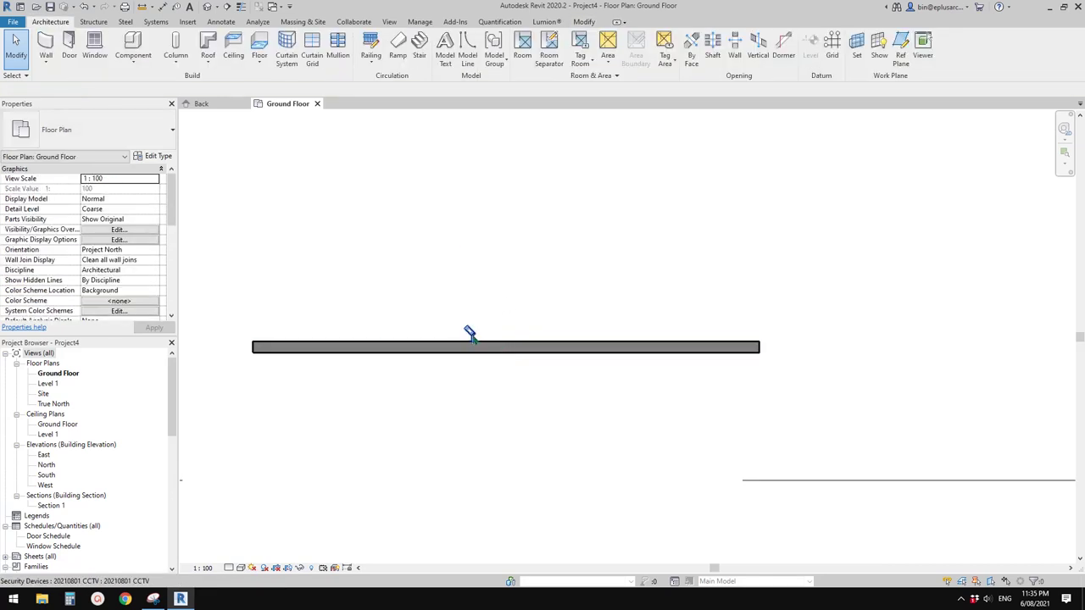
click(469, 333)
scroll(472, 334, up, 1)
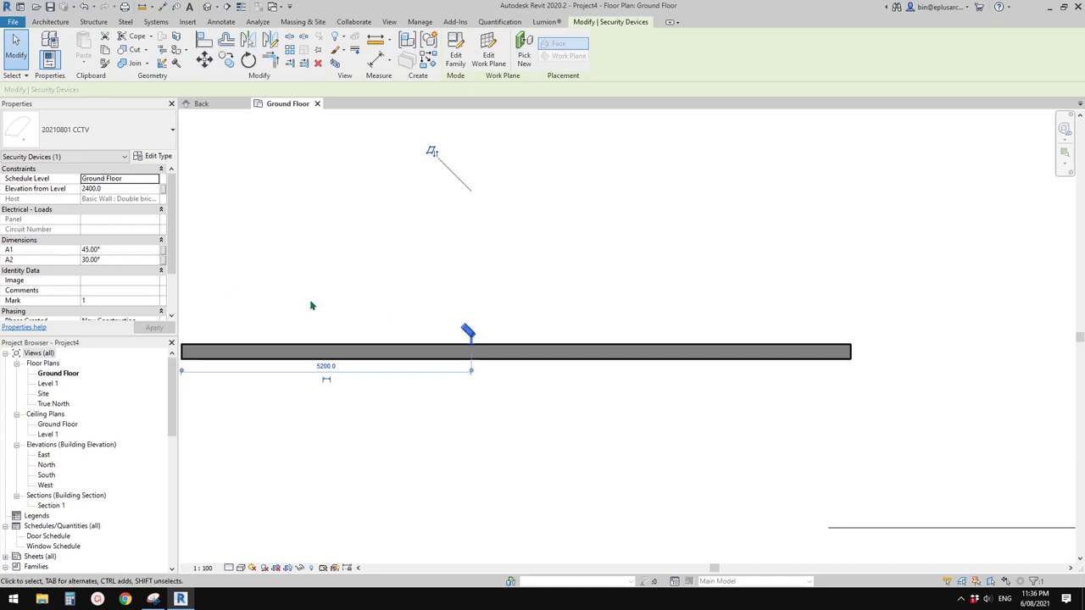
scroll(395, 319, down, 1)
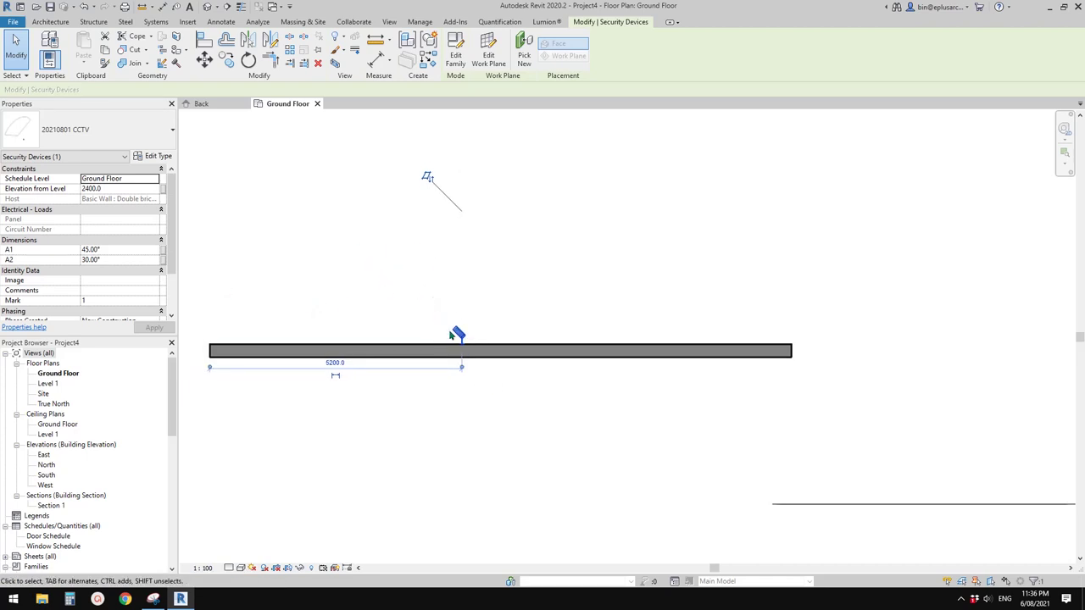
middle_drag(464, 297, 424, 326)
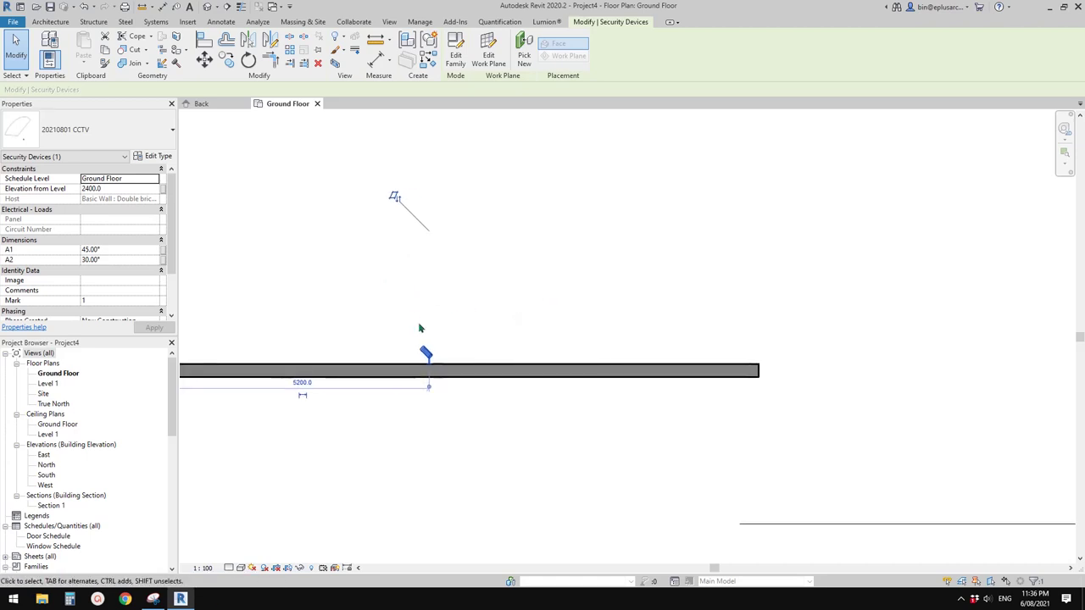
click(229, 569)
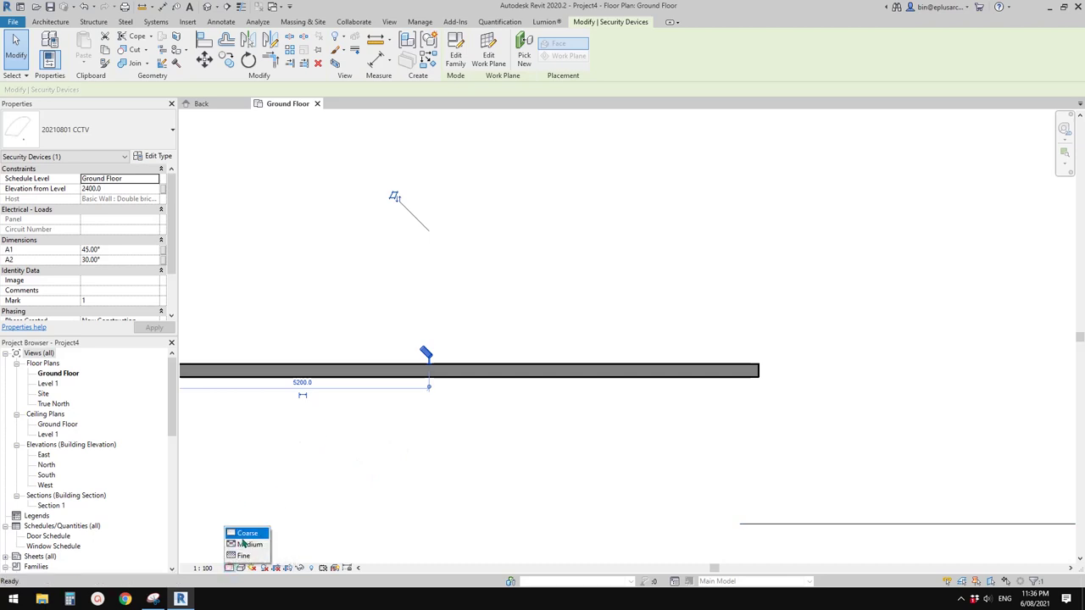
click(242, 546)
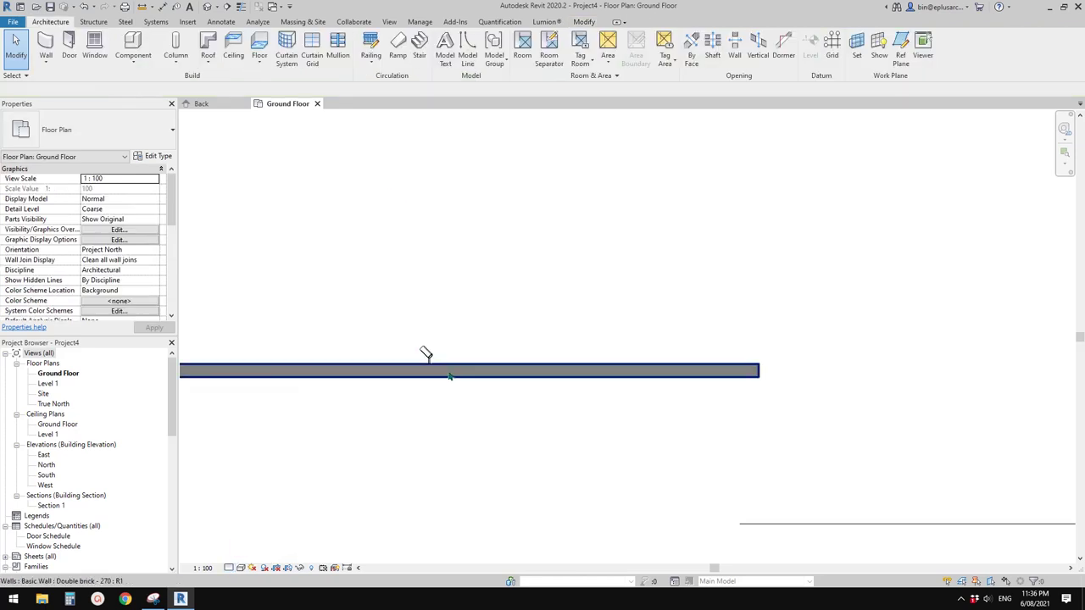
click(229, 568)
click(250, 544)
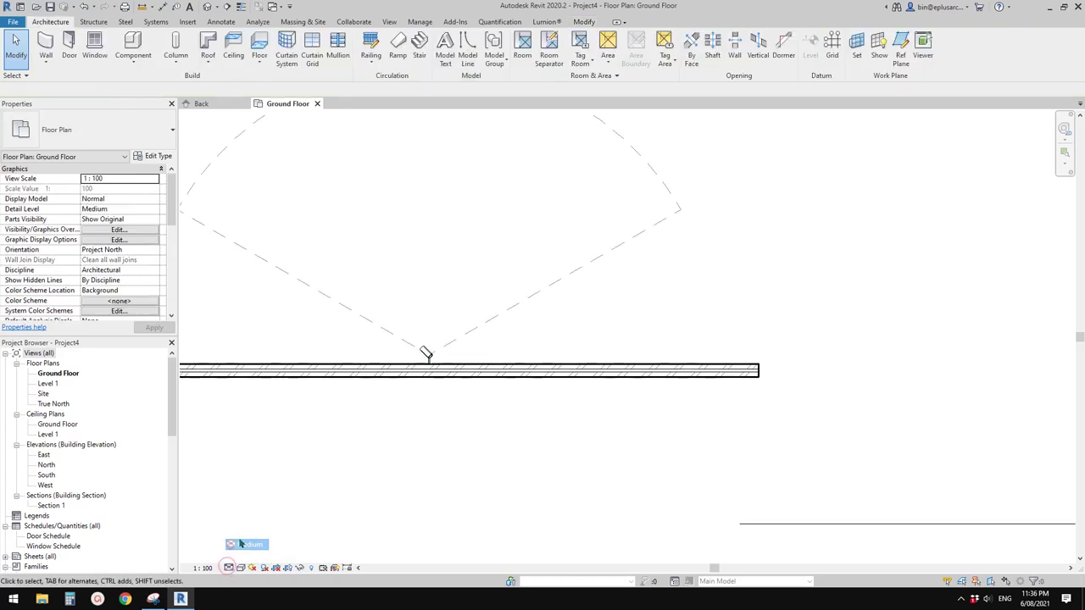
middle_drag(408, 378, 445, 406)
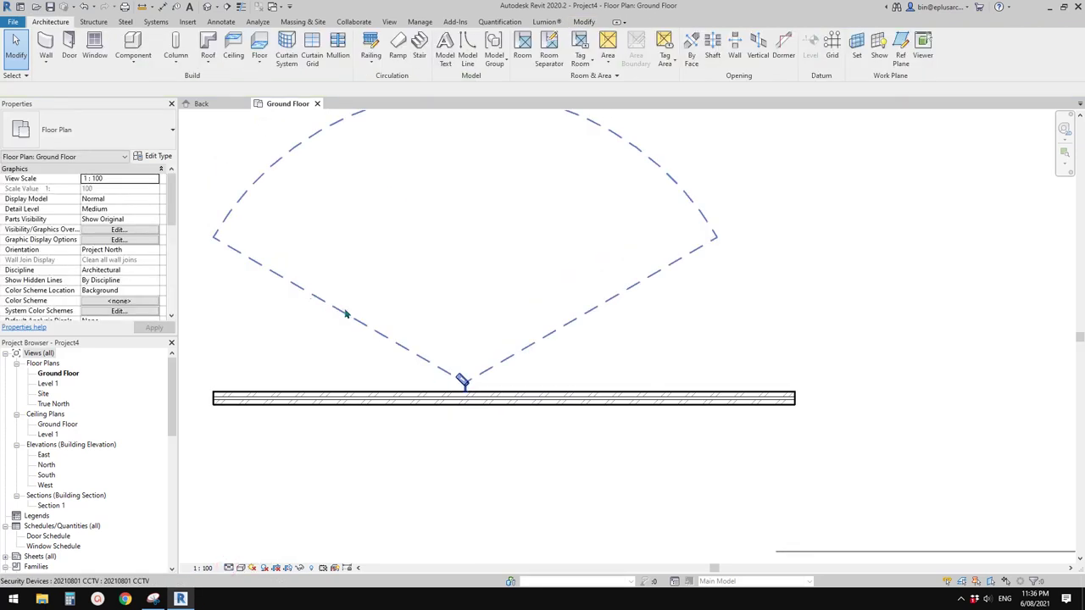
- Set the View Range of the placed camera's type to 150° and apply it
middle_drag(393, 337, 428, 392)
click(401, 377)
key(Escape)
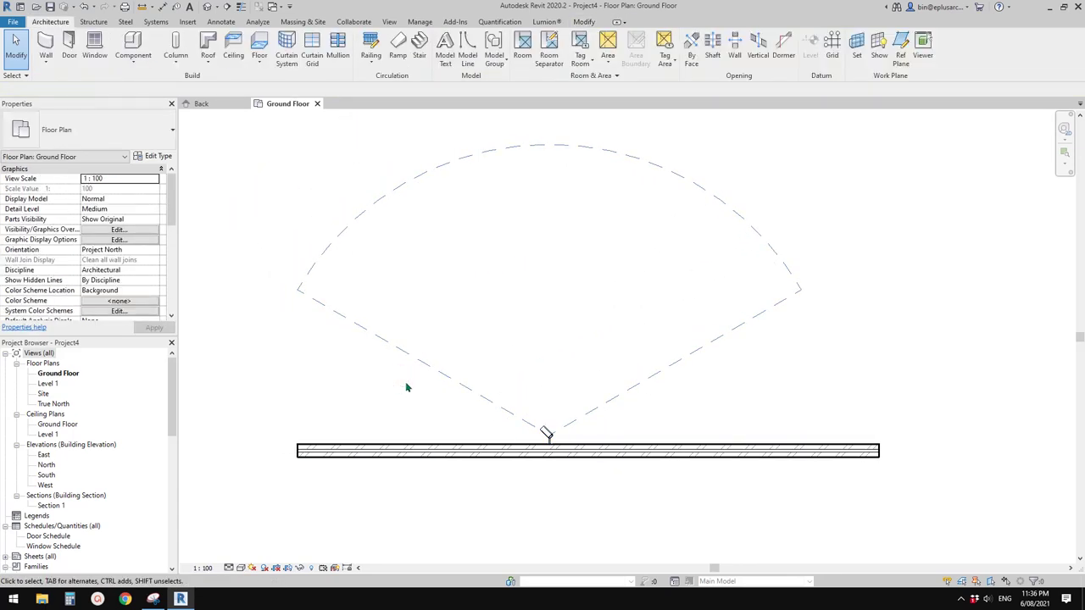
click(417, 355)
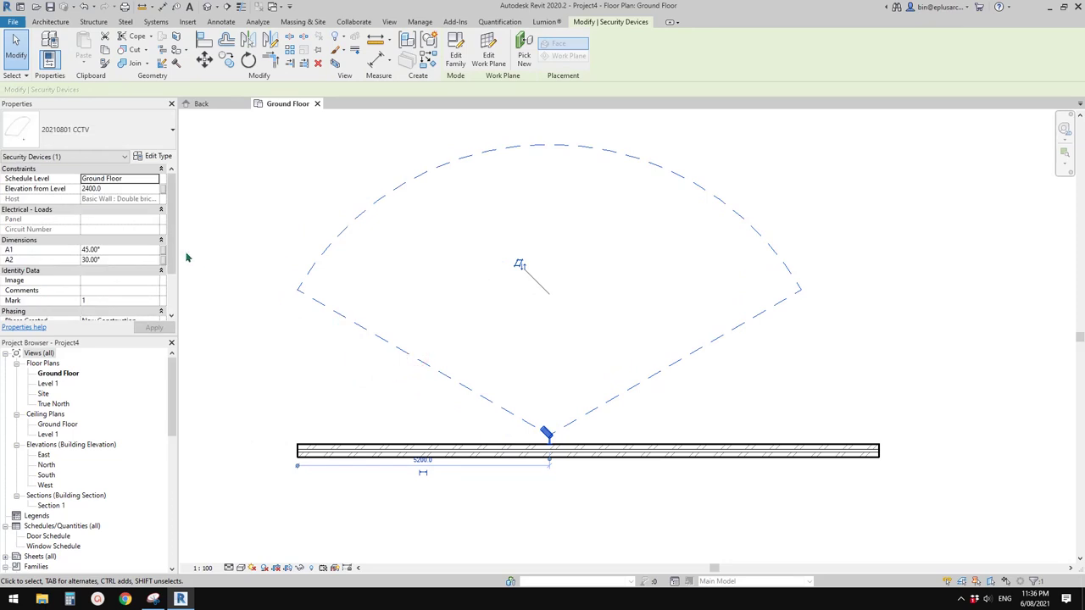
click(153, 158)
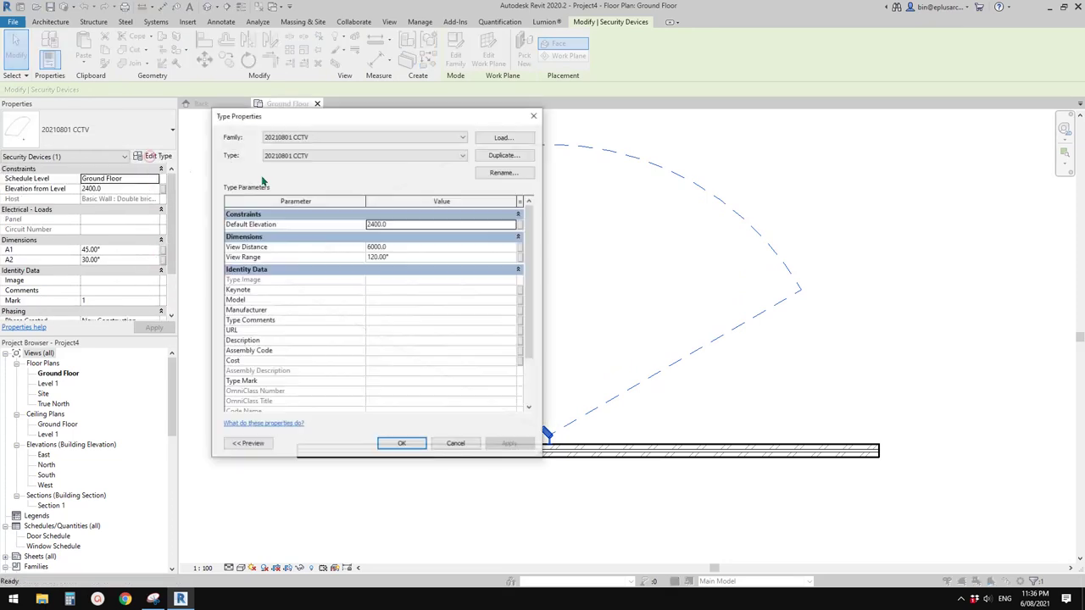
drag(271, 100, 132, 66)
click(246, 207)
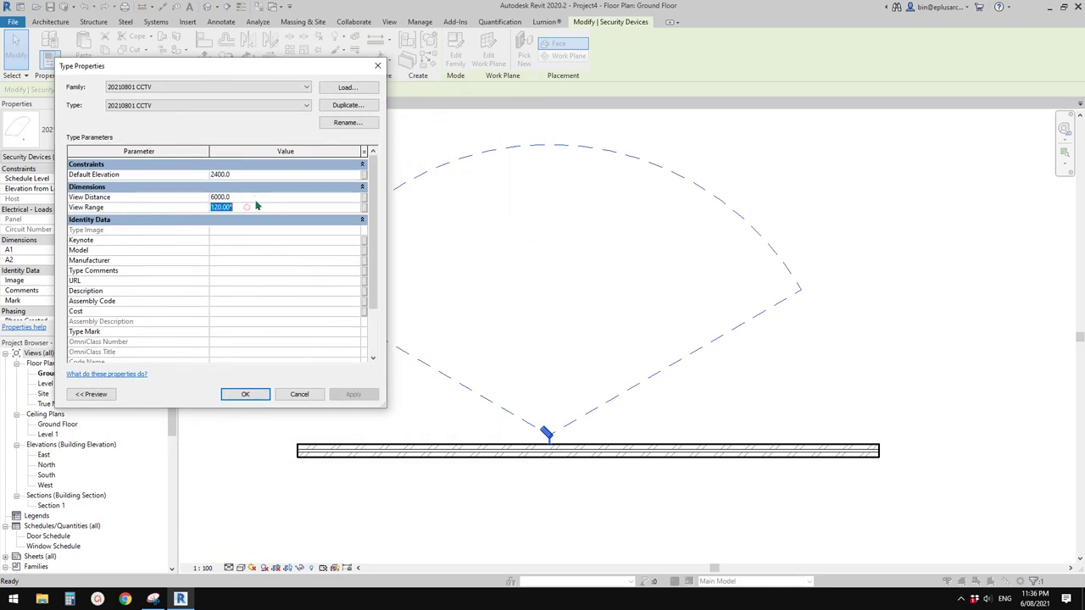
text(150)
click(352, 394)
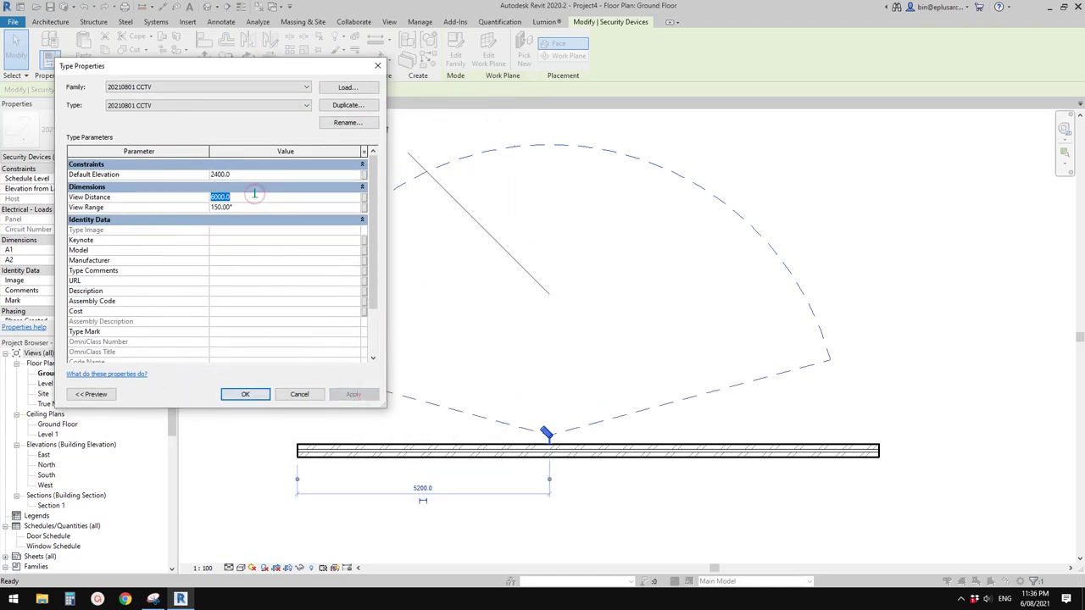
- Set the camera type's View Distance to 7500 mm and accept the type properties
text(75)
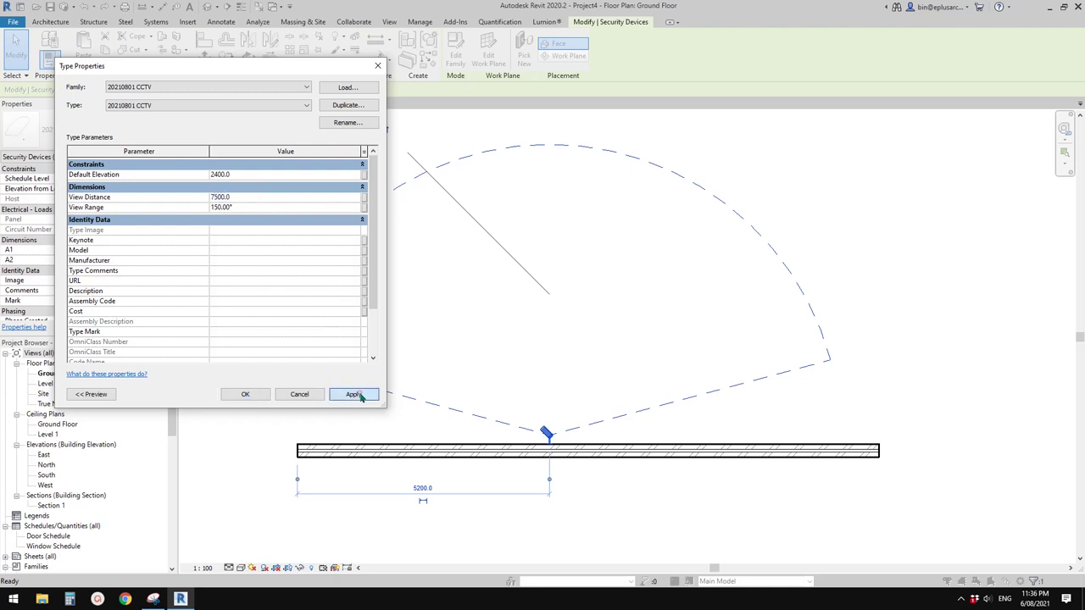
click(355, 395)
click(259, 395)
scroll(302, 388, down, 1)
middle_drag(419, 363, 414, 383)
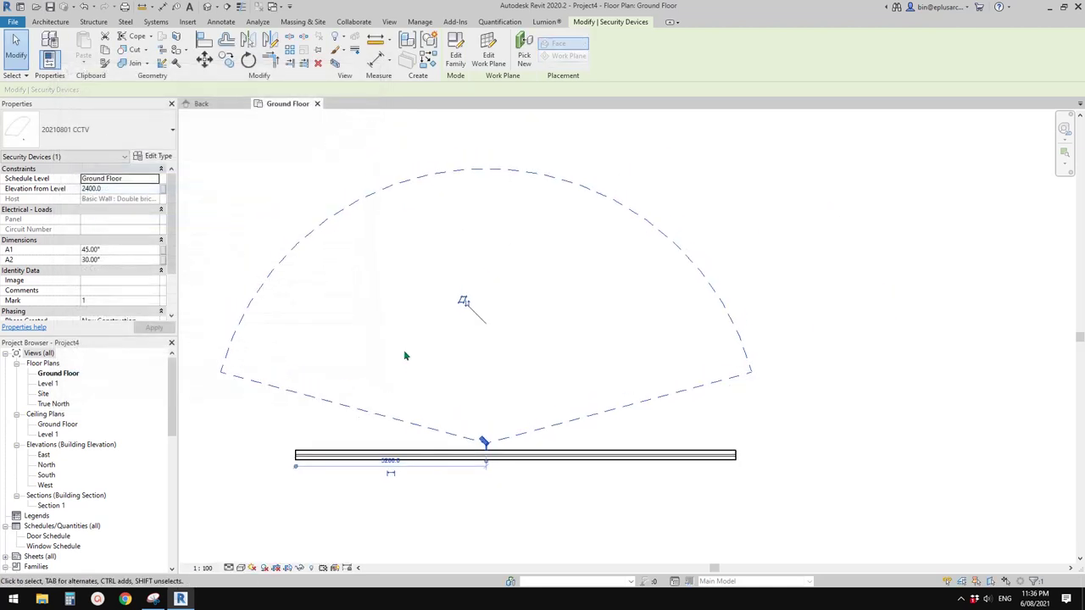
key(Escape)
middle_drag(366, 280, 364, 289)
- Return to the 20210801 CCTV family and open its 3D view with the camera body's front in close-up
click(216, 105)
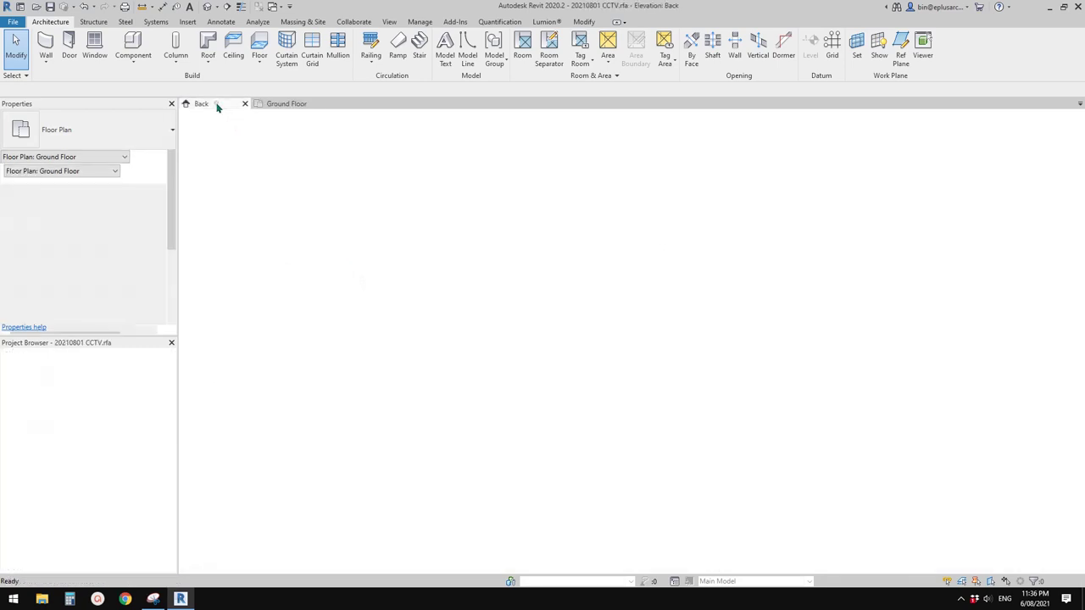
click(207, 8)
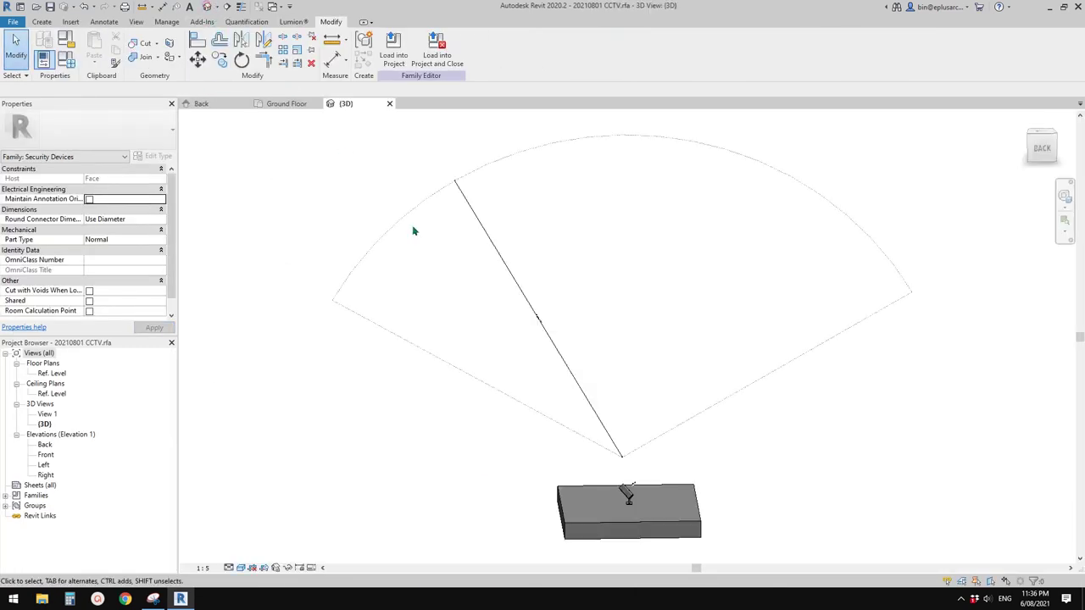
shift+middle_drag(412, 230, 512, 520)
scroll(554, 450, up, 4)
shift+middle_drag(555, 451, 441, 511)
scroll(524, 342, down, 1)
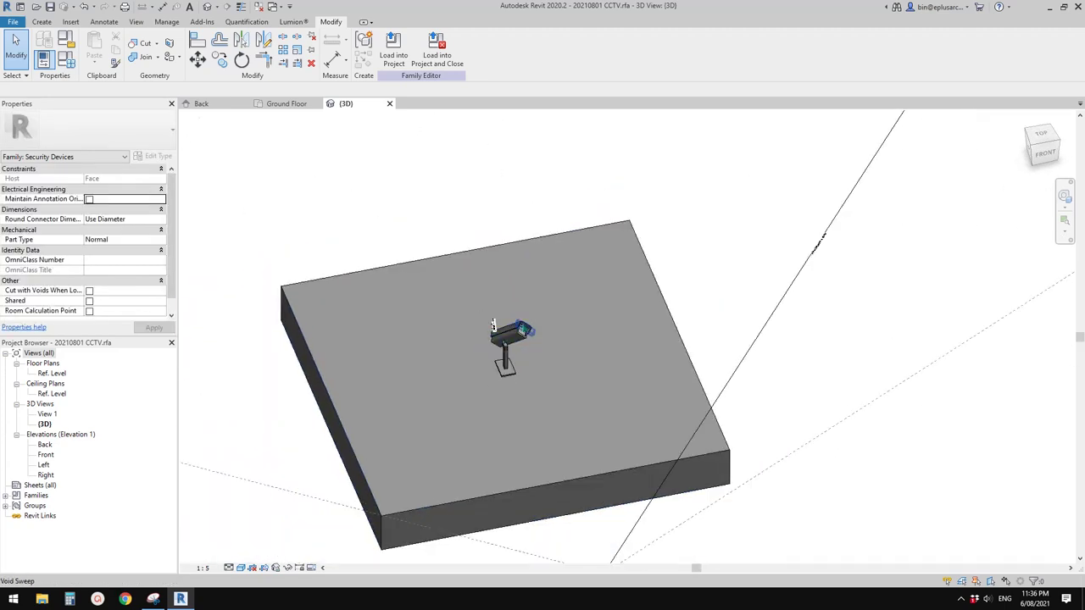
middle_drag(553, 331, 484, 330)
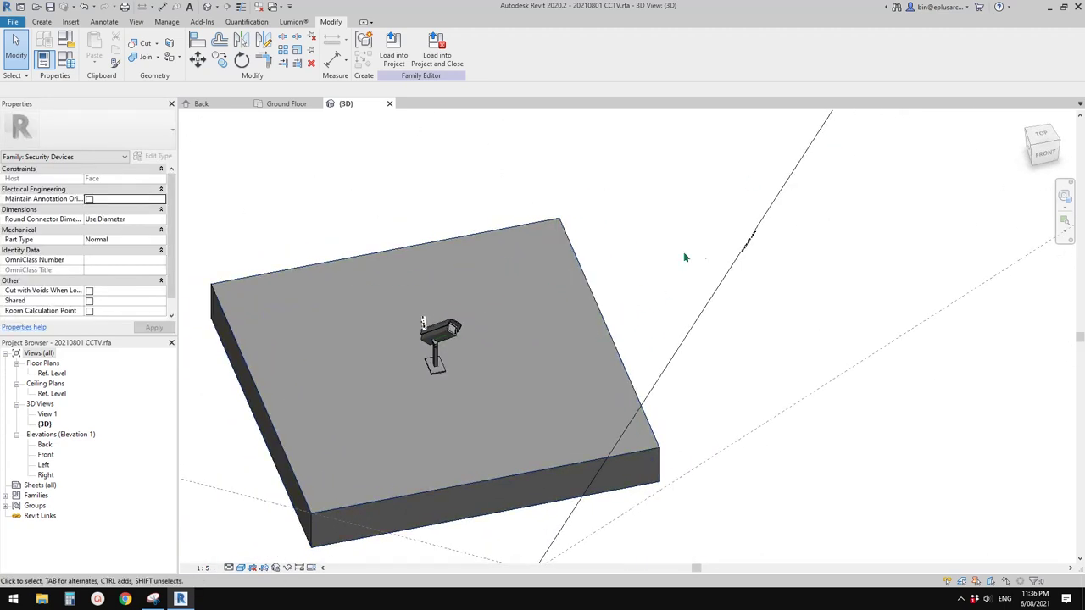
shift+middle_drag(612, 290, 434, 311)
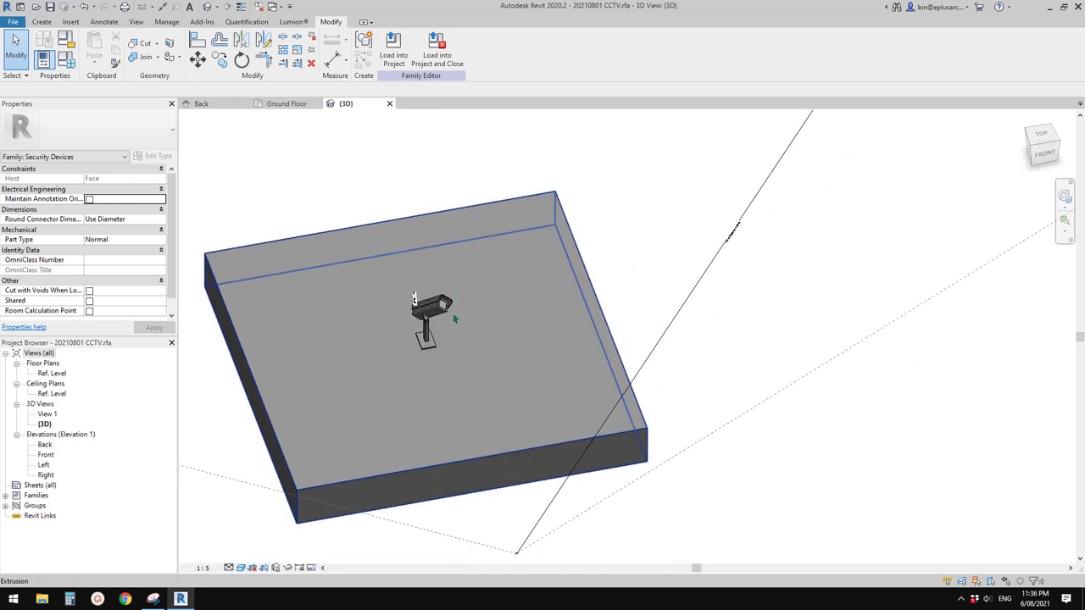
scroll(434, 310, up, 2)
scroll(434, 307, up, 3)
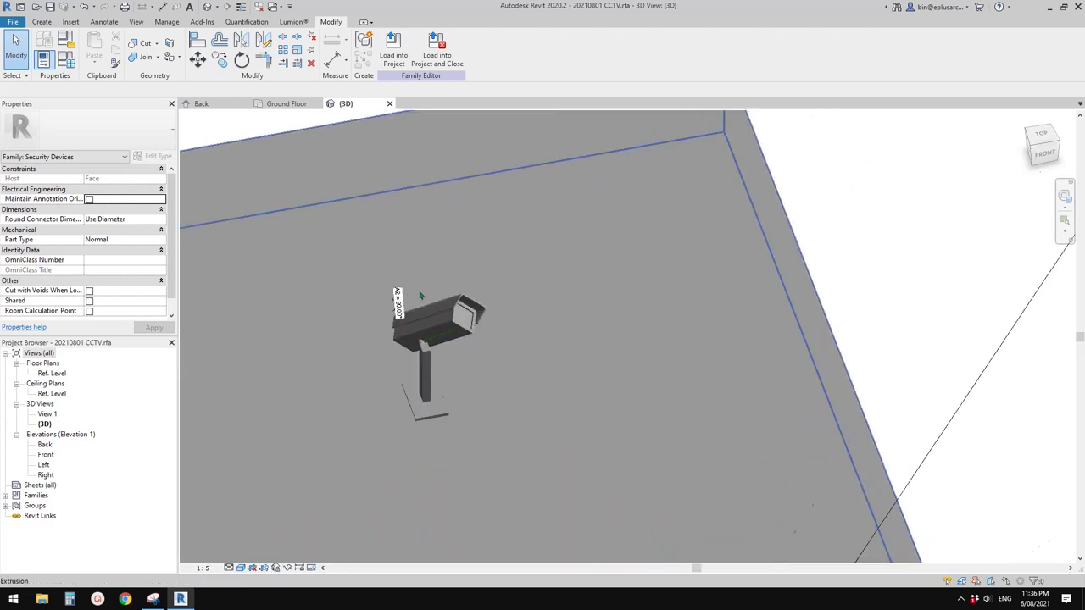
shift+middle_drag(407, 293, 364, 296)
- Start a solid blend and set its work plane by picking the flat face at the camera's front
click(47, 23)
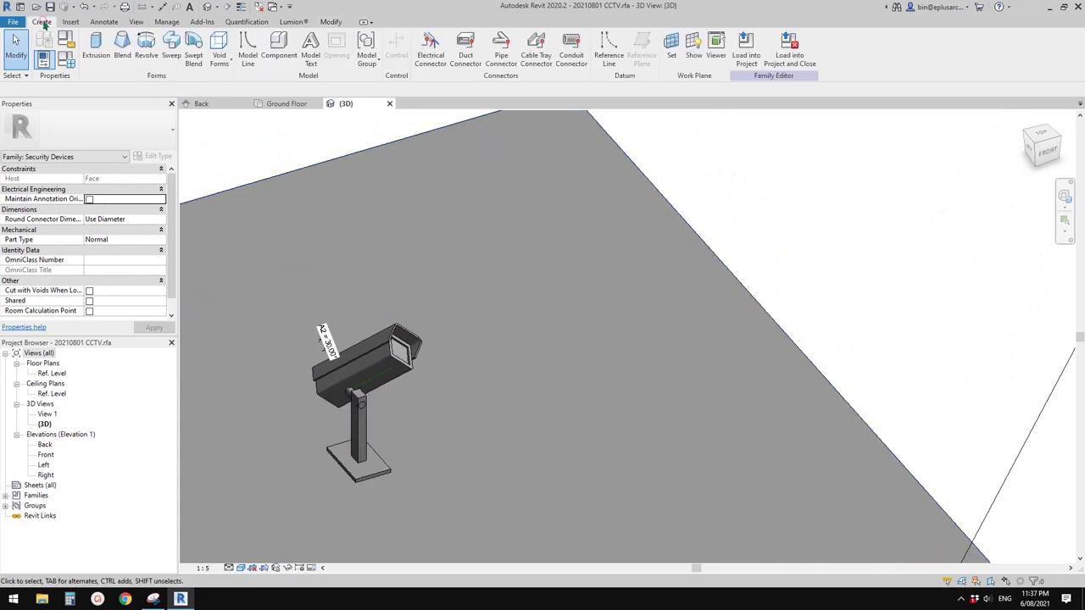
click(122, 49)
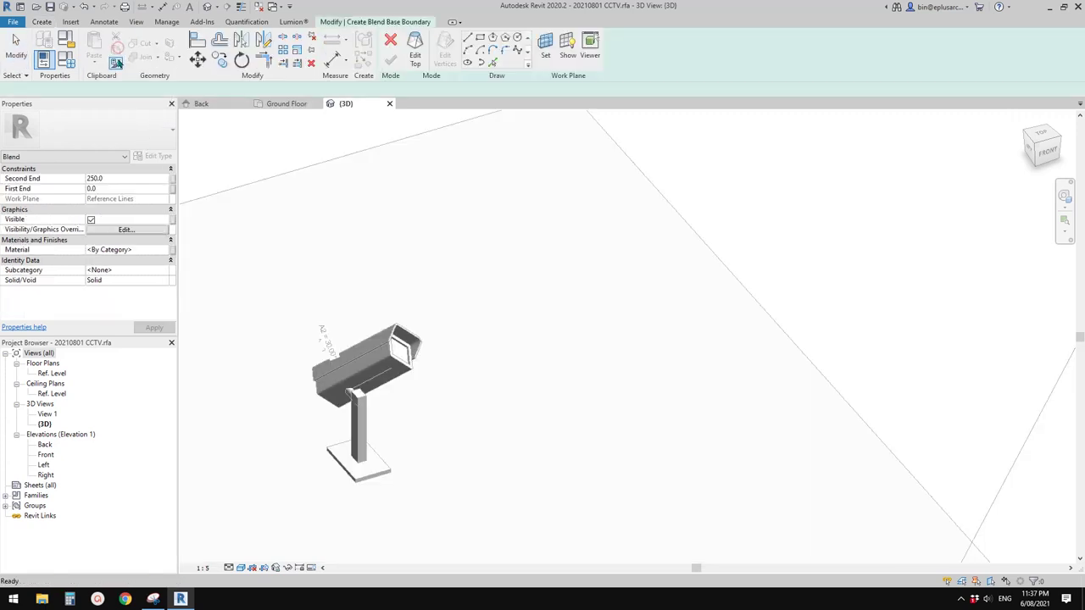
click(546, 57)
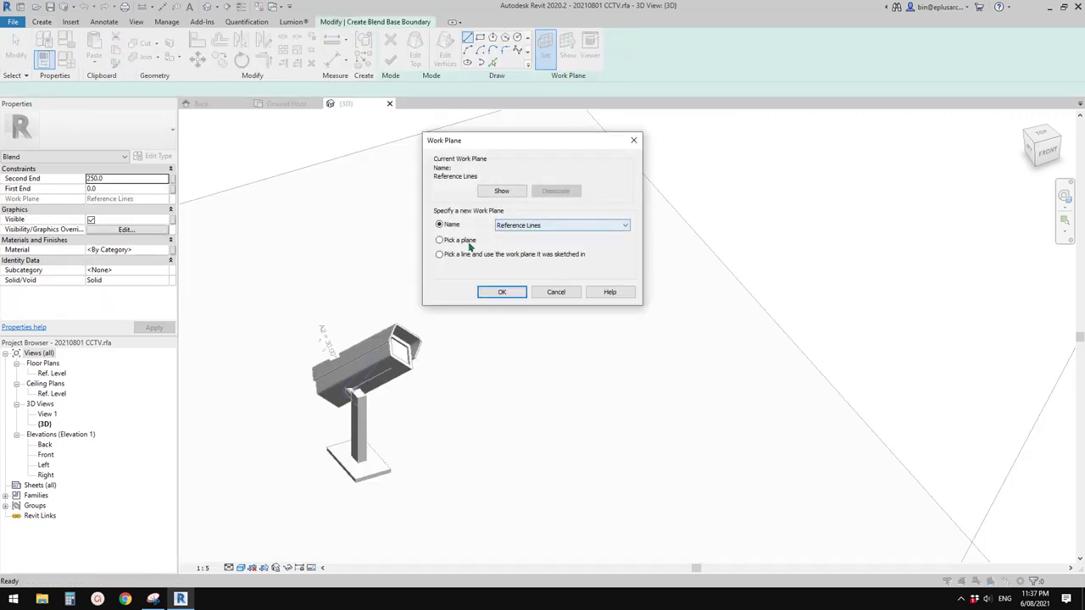
click(503, 292)
scroll(390, 344, up, 6)
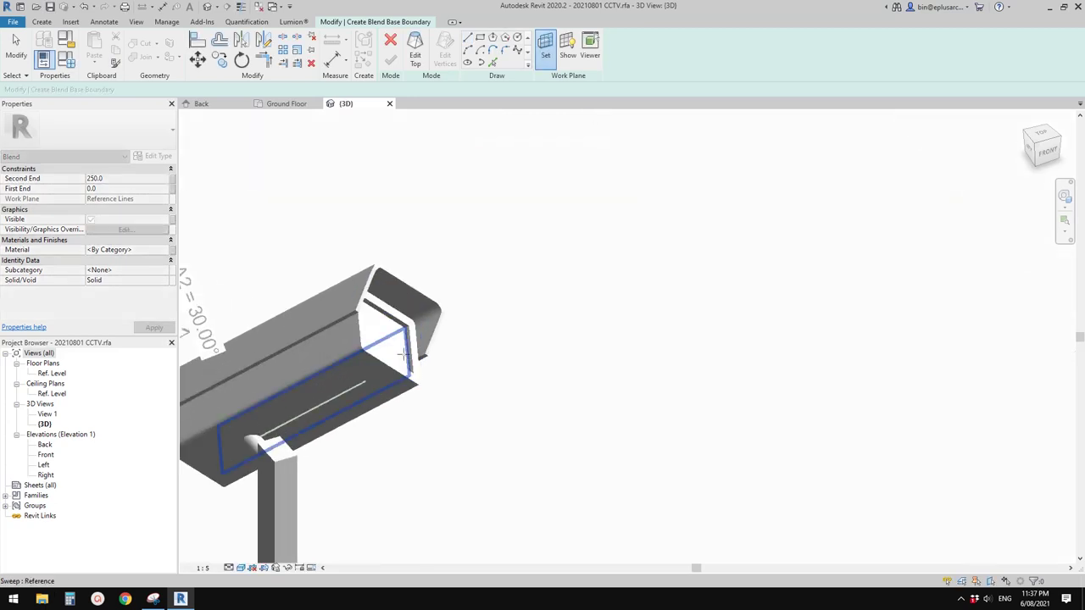
click(377, 328)
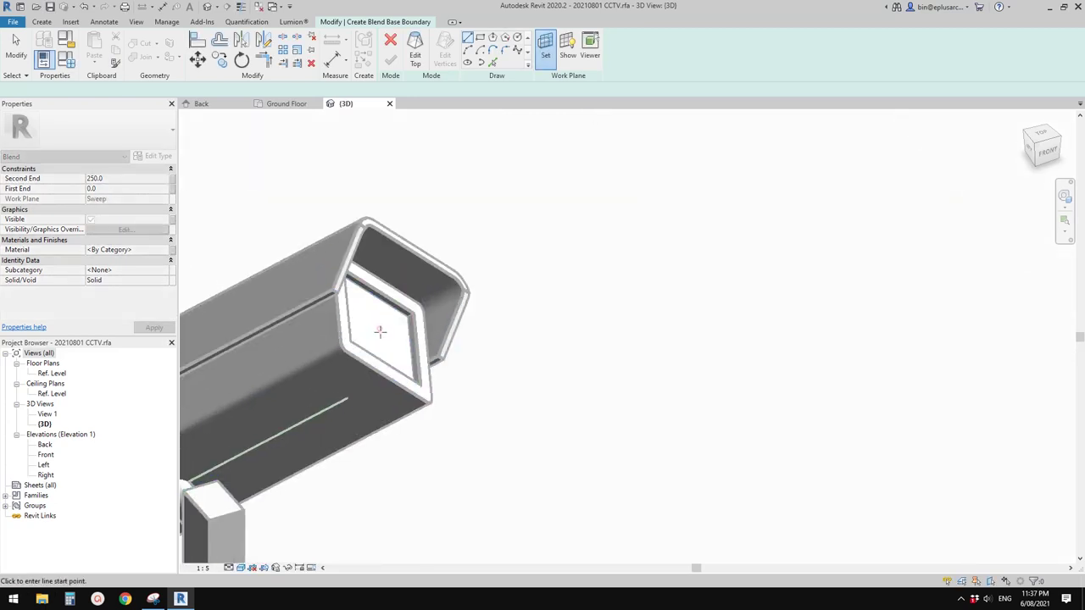
- Trace the rectangular edge chain of the camera's front opening as the blend's base boundary
scroll(398, 292, down, 5)
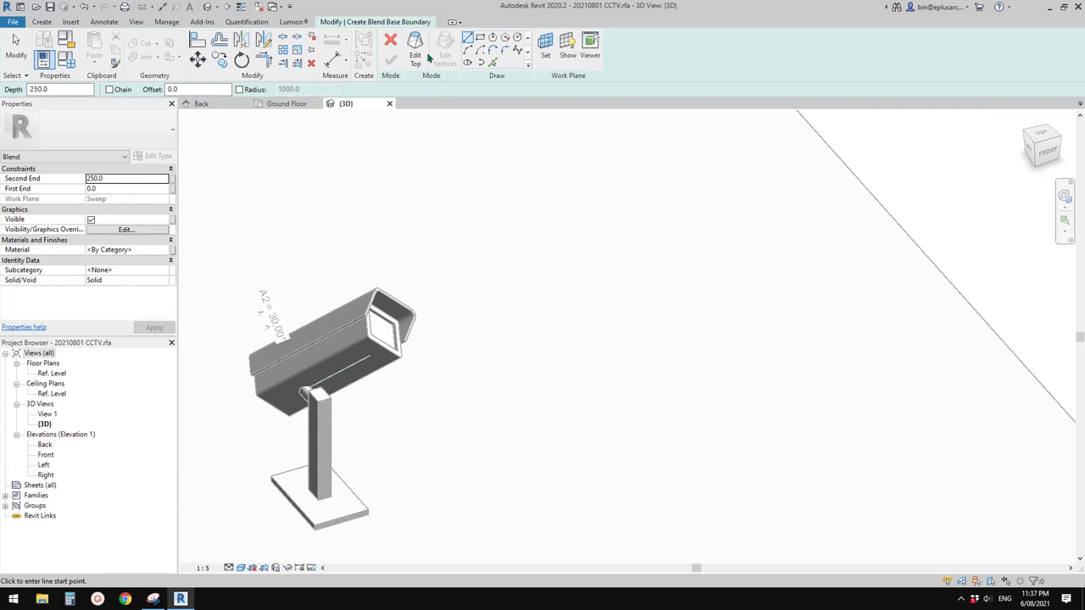
click(491, 62)
scroll(402, 320, up, 3)
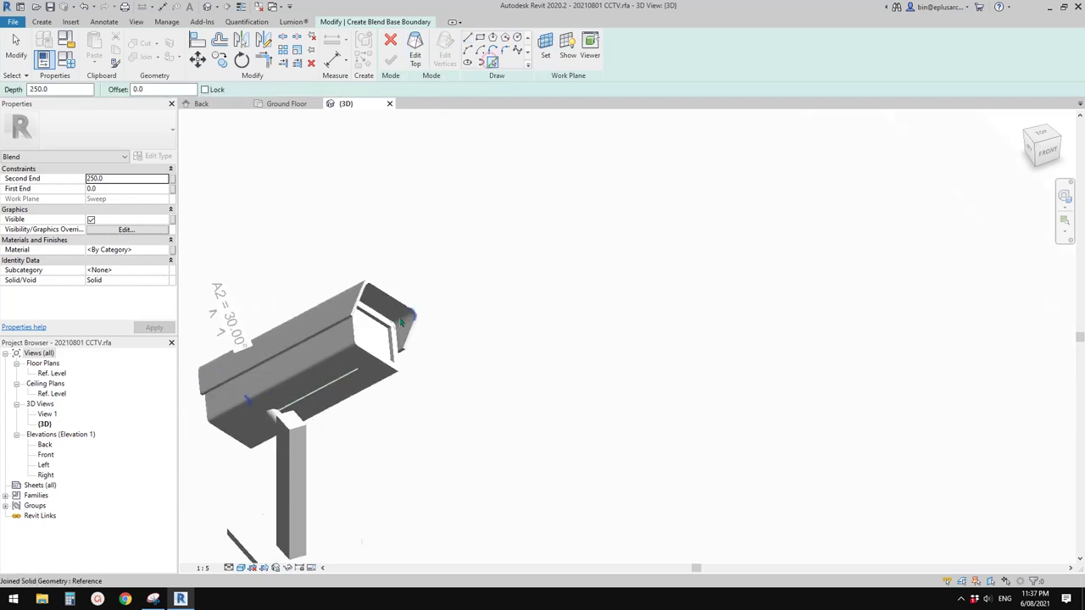
scroll(402, 321, up, 4)
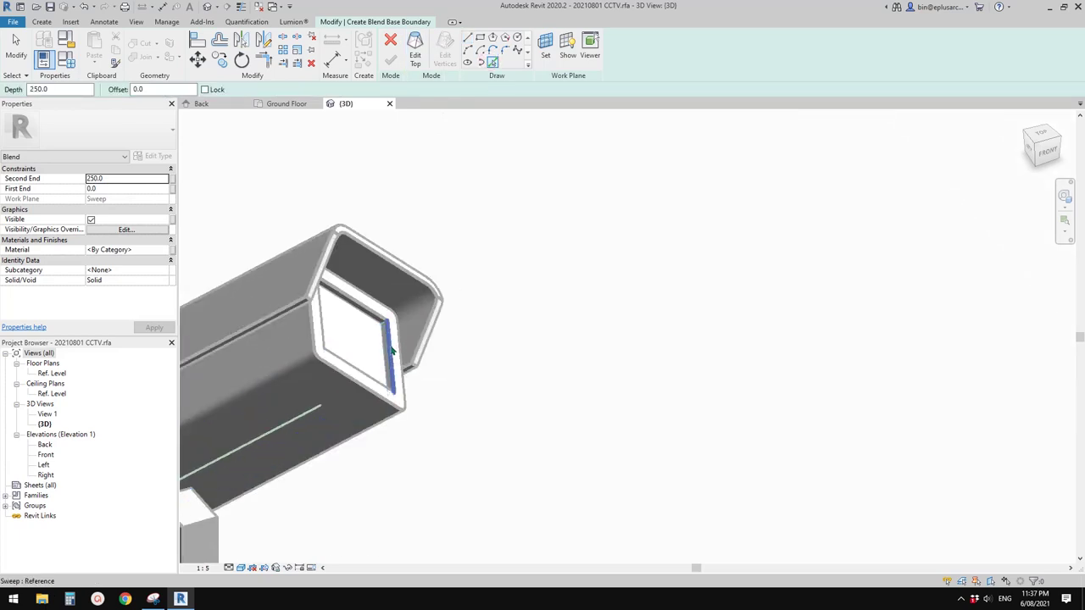
key(Tab)
click(393, 349)
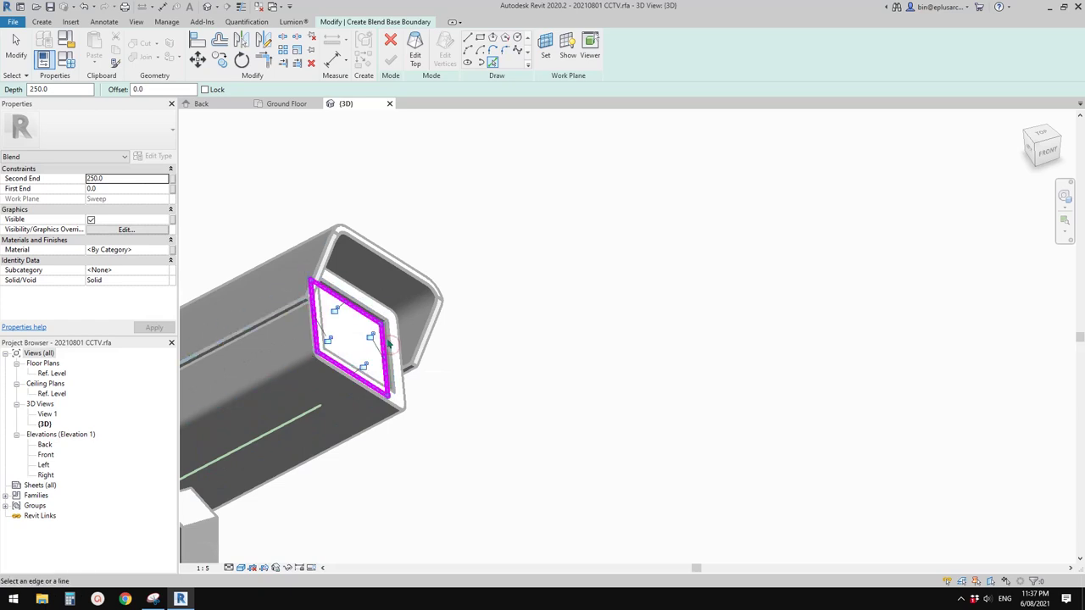
scroll(333, 355, down, 5)
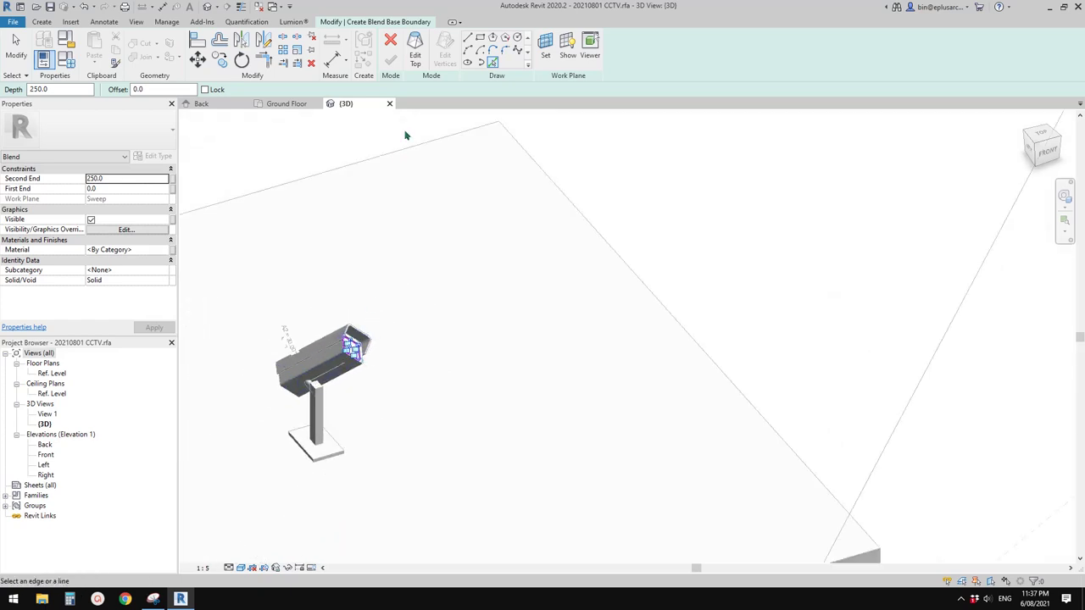
- Switch to the blend's top boundary and display the active work plane at the camera's front
click(414, 52)
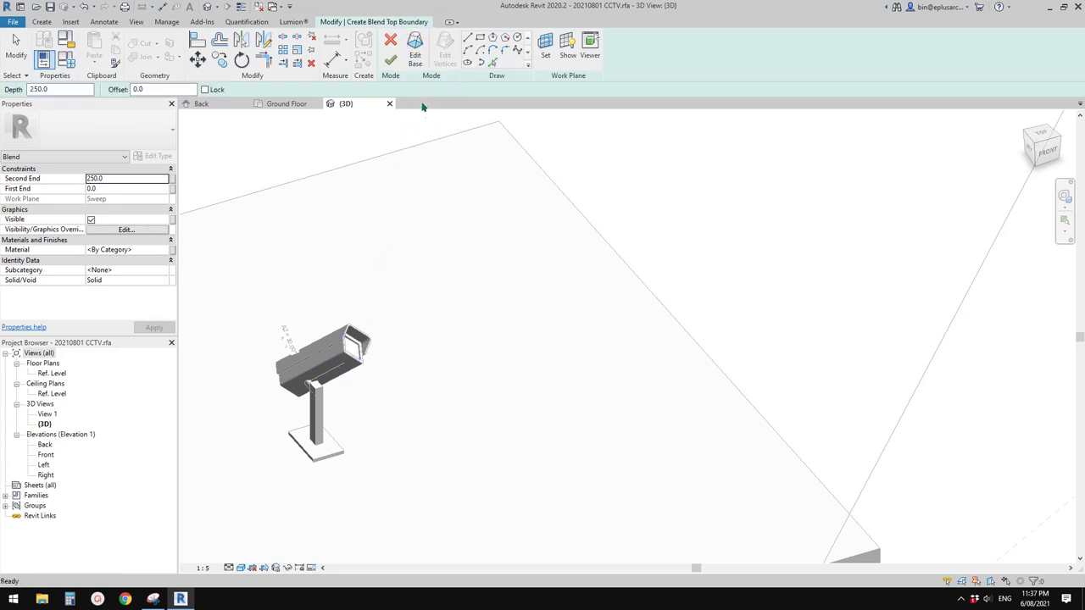
scroll(423, 159, up, 1)
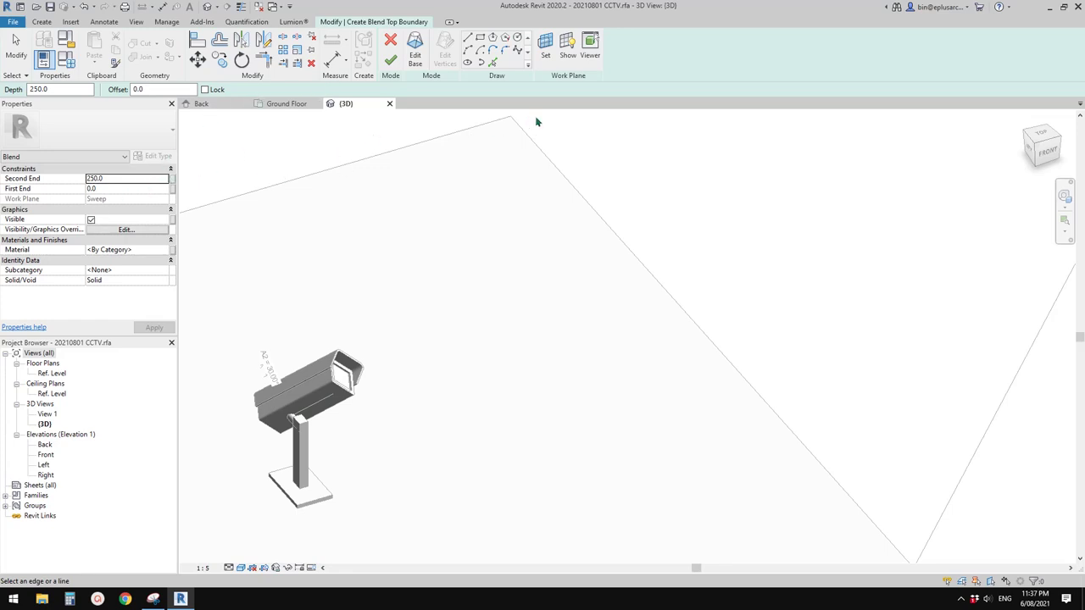
click(546, 47)
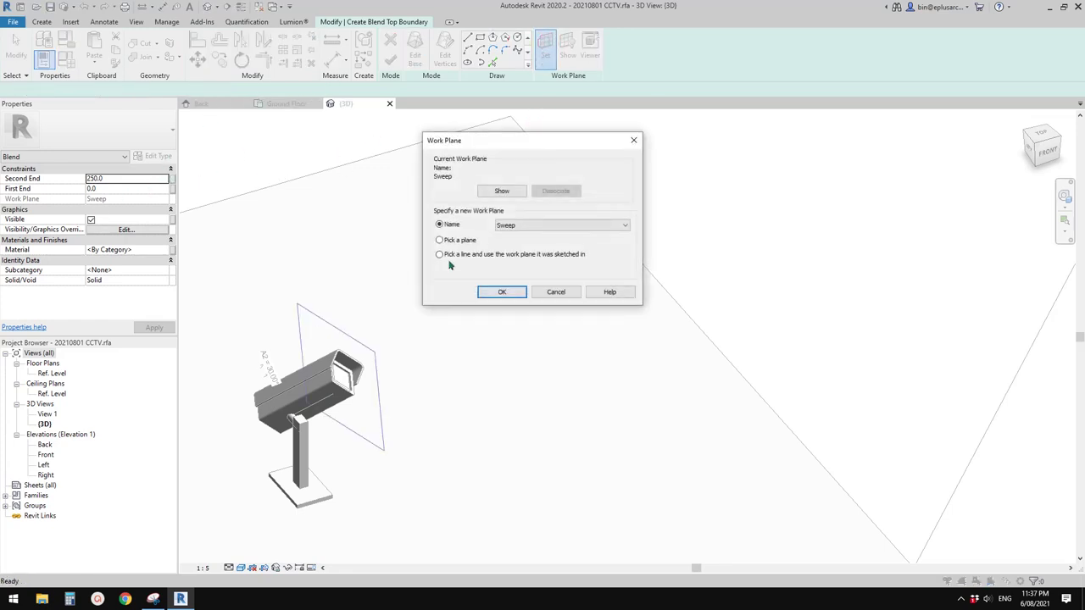
click(561, 291)
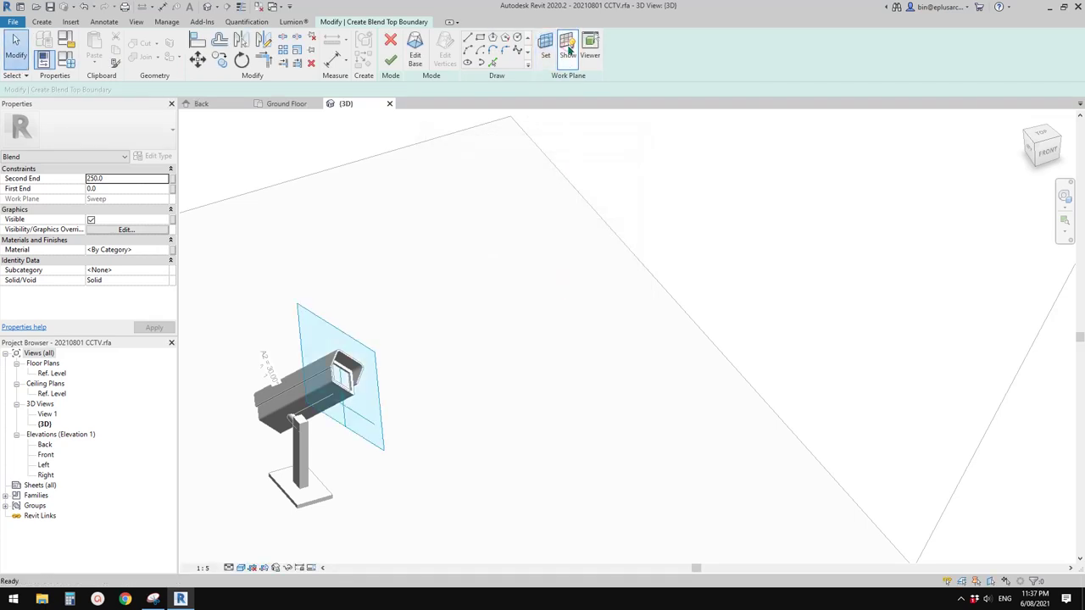
shift+middle_drag(373, 403, 438, 313)
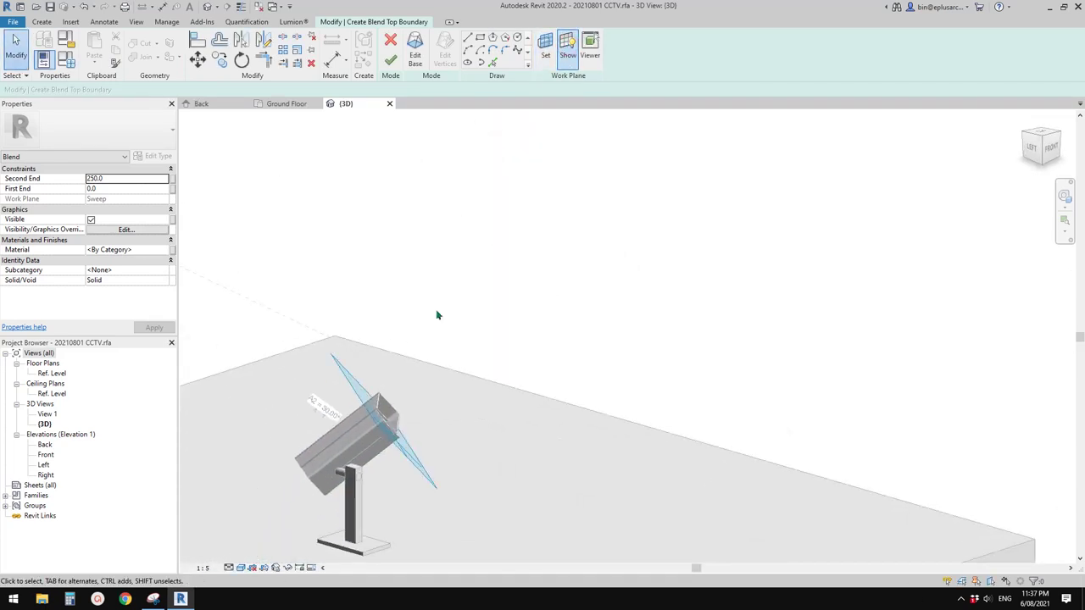
scroll(369, 459, up, 3)
scroll(369, 459, down, 5)
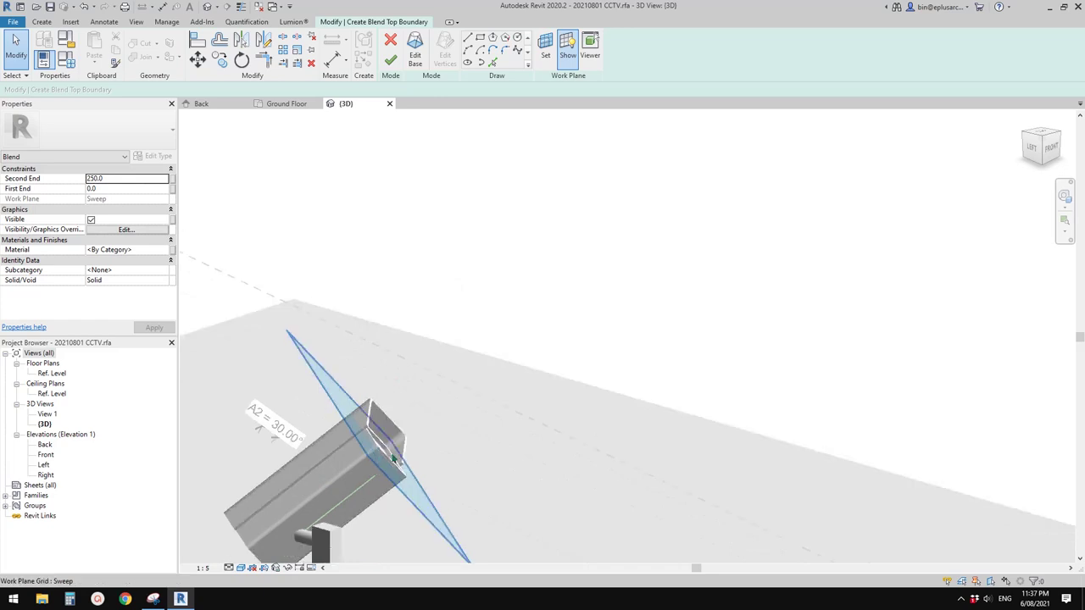
shift+middle_drag(429, 381, 376, 483)
scroll(400, 289, up, 2)
middle_drag(400, 289, 330, 426)
scroll(398, 382, up, 3)
middle_drag(397, 387, 380, 446)
scroll(355, 429, up, 1)
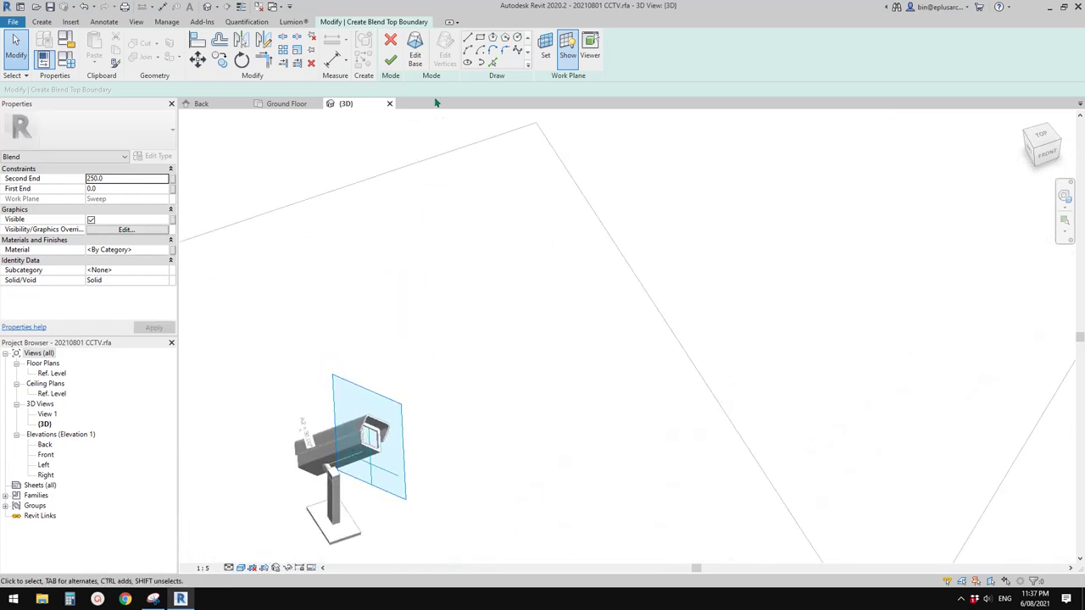
- Trace the same rectangular edge chain of the camera's front opening as the blend's top boundary
click(492, 63)
scroll(365, 463, up, 5)
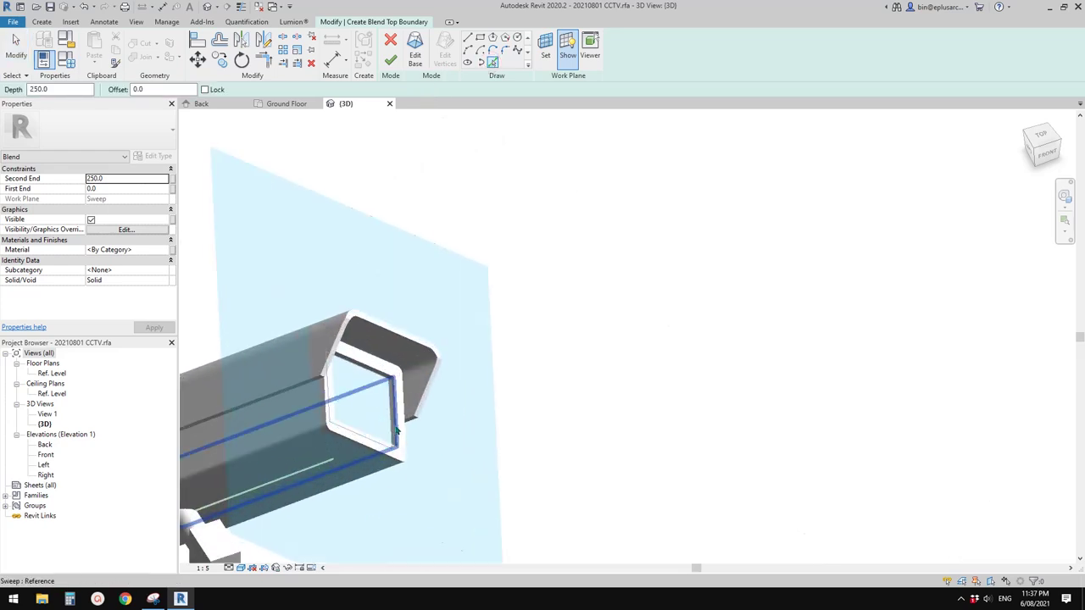
scroll(404, 435, down, 7)
scroll(415, 424, down, 3)
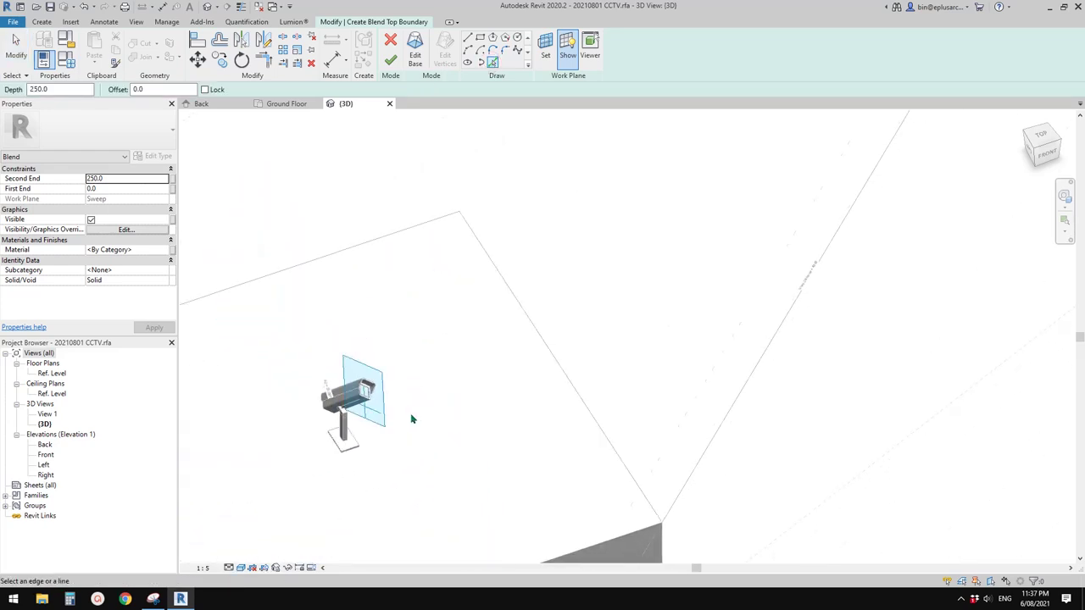
scroll(369, 428, up, 5)
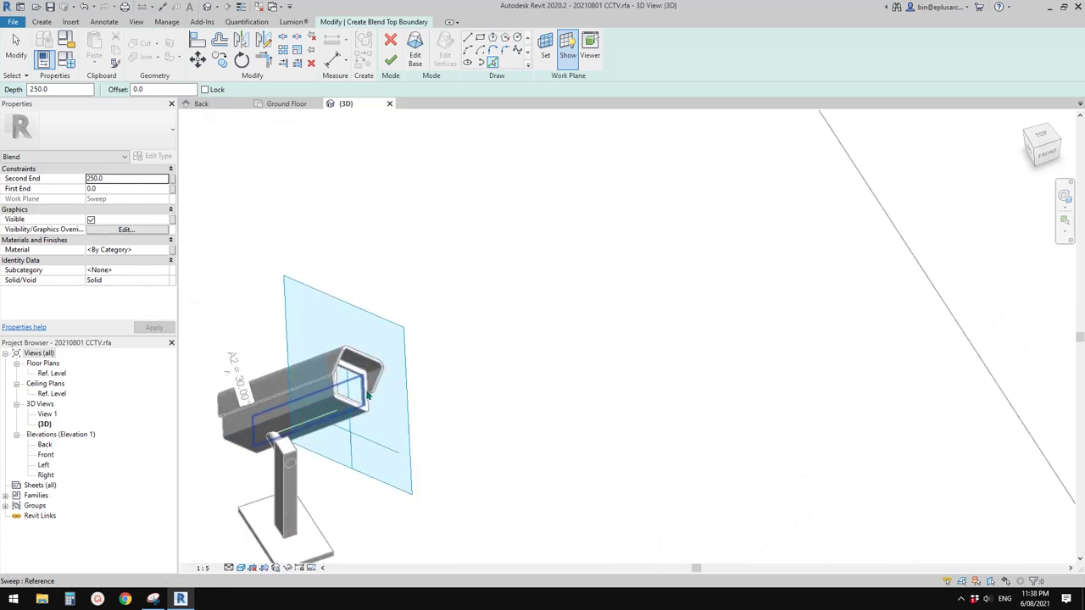
scroll(368, 395, up, 3)
key(Tab)
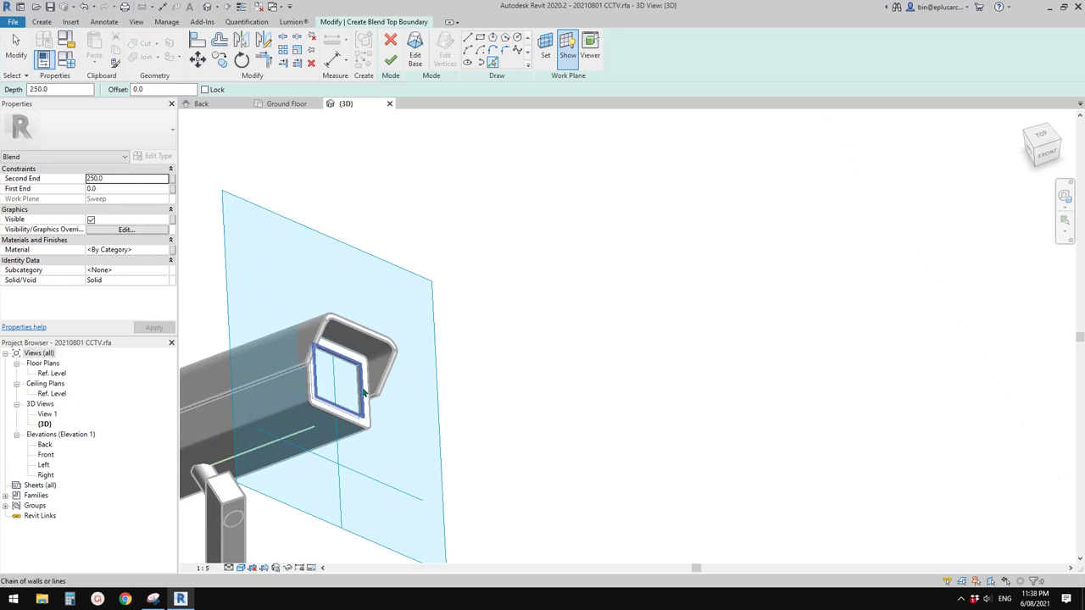
click(363, 391)
key(Escape)
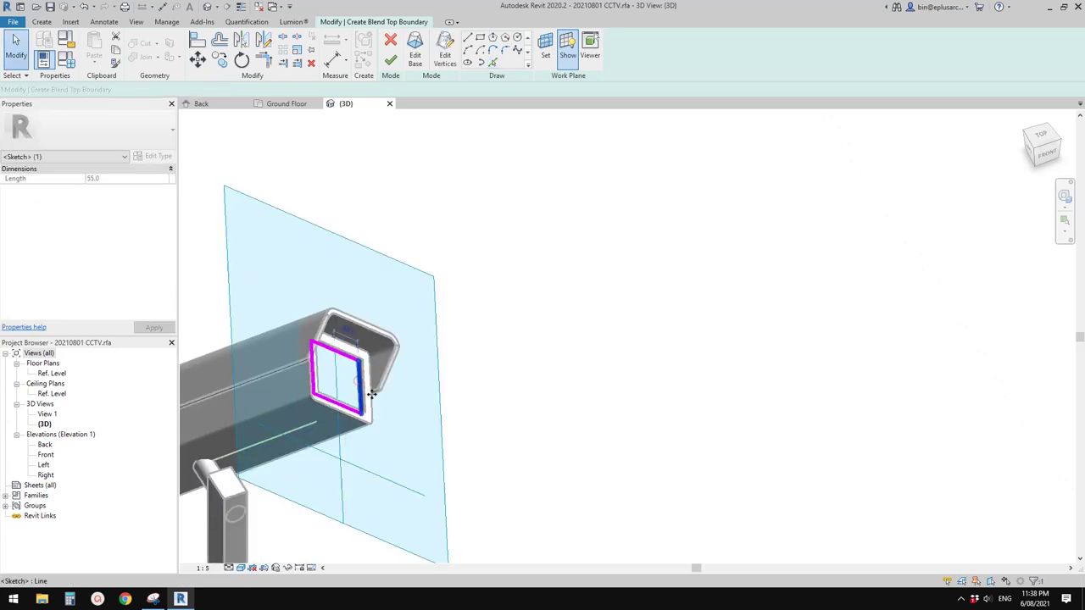
- Examine the top boundary's size and position relative to the camera, host block and view cone lines
scroll(365, 385, down, 6)
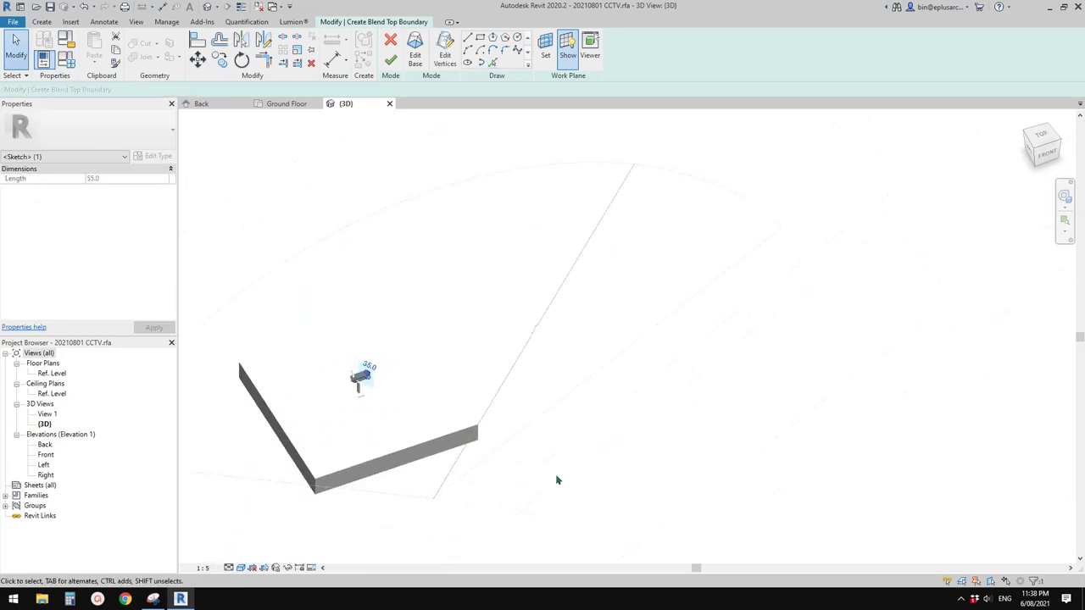
middle_drag(386, 440, 446, 429)
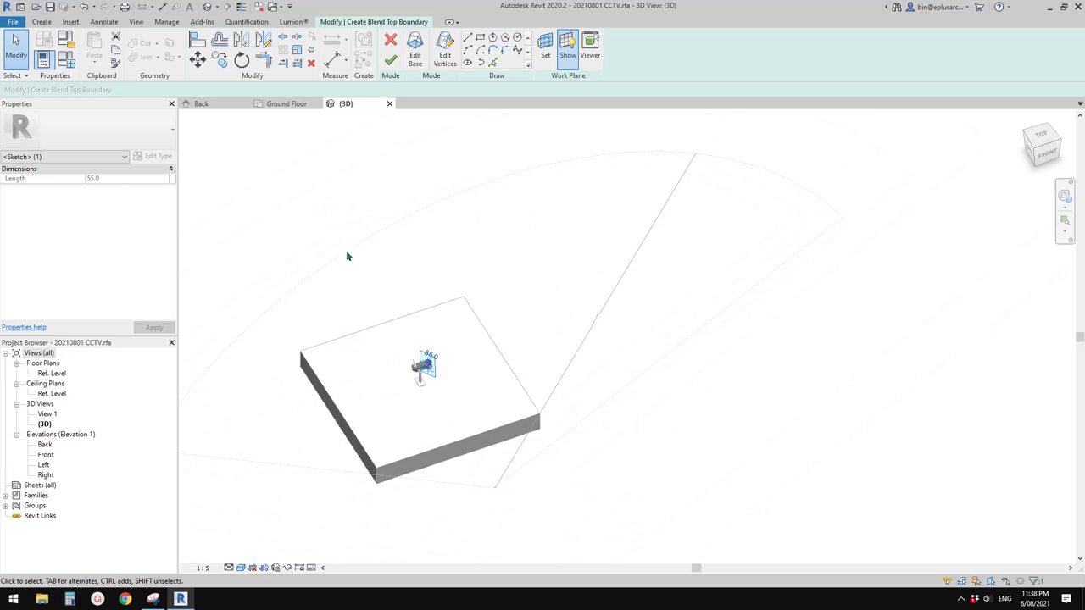
scroll(509, 365, up, 2)
scroll(445, 349, down, 3)
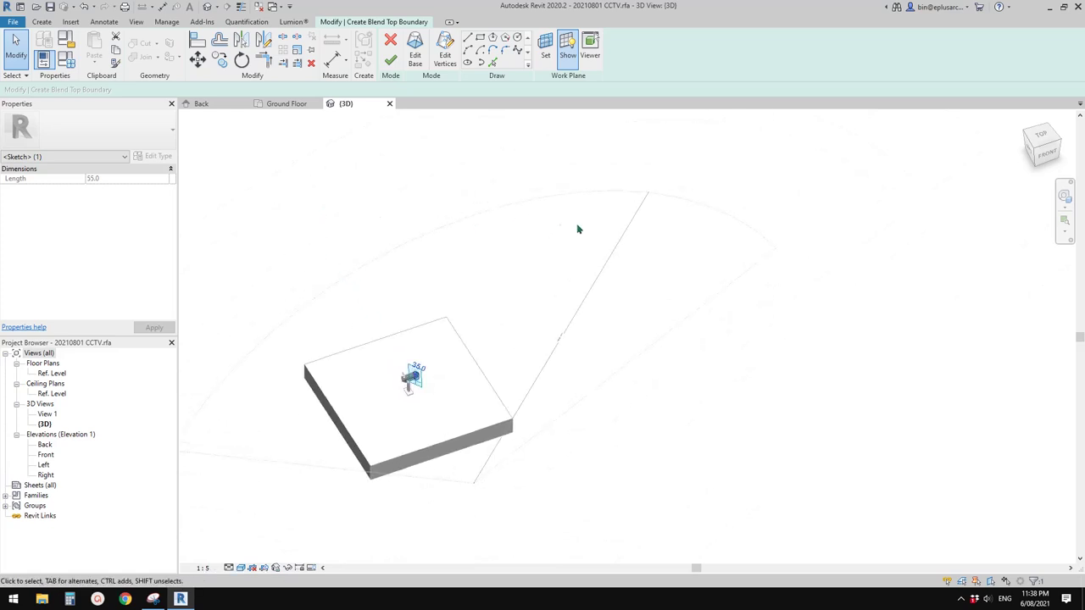
click(471, 397)
scroll(441, 373, up, 4)
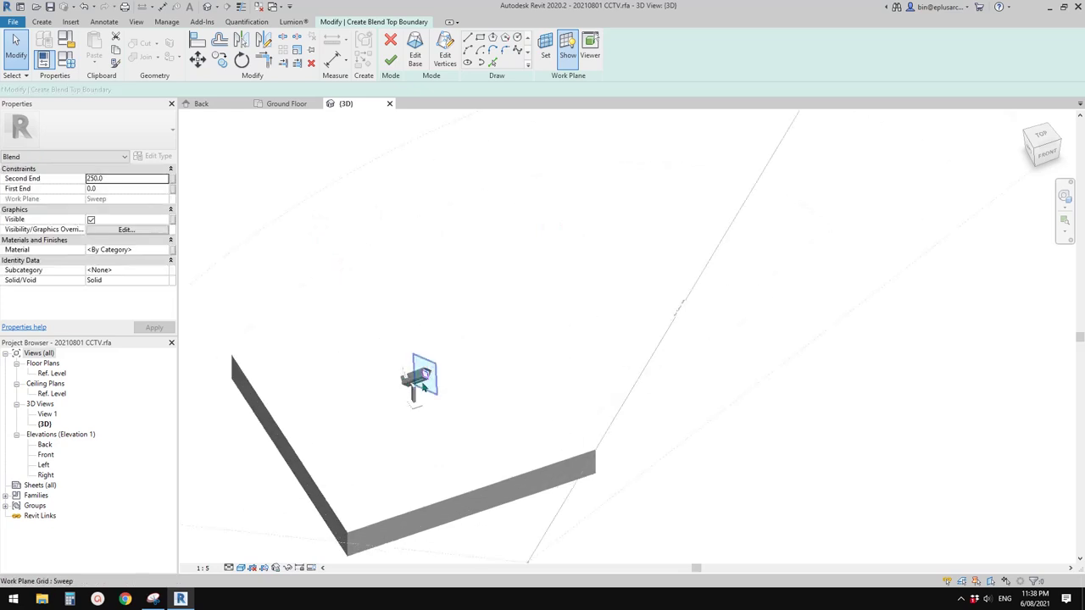
scroll(436, 371, up, 3)
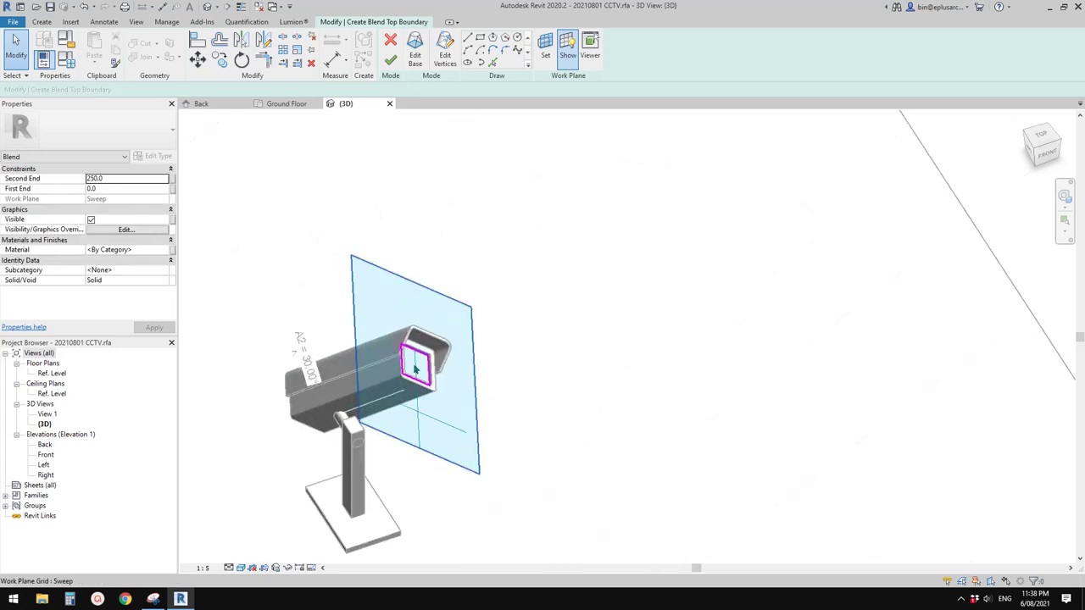
click(430, 368)
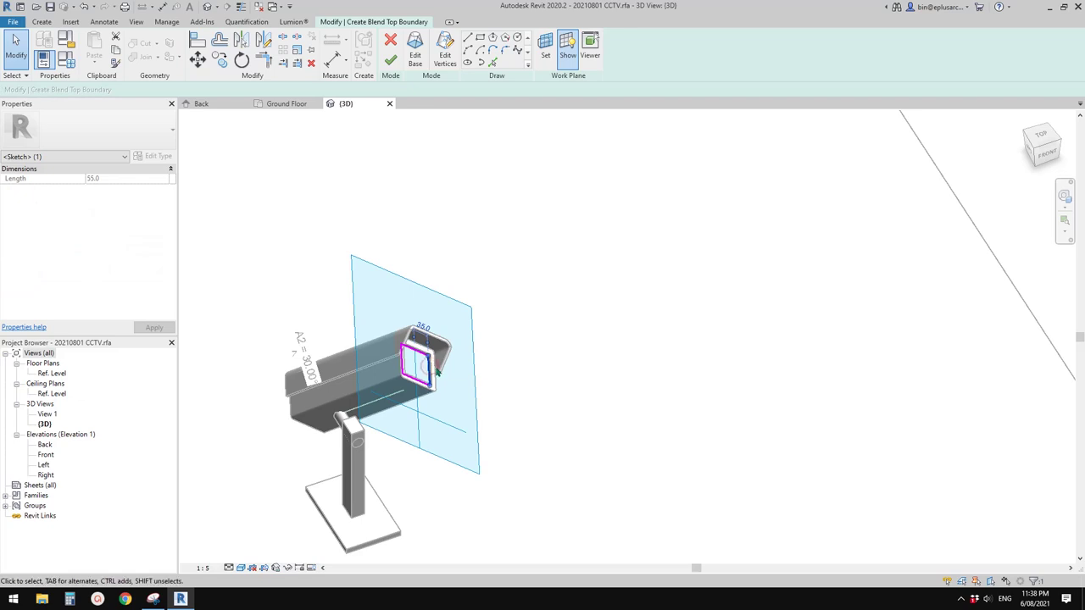
click(437, 370)
middle_drag(437, 370, 447, 387)
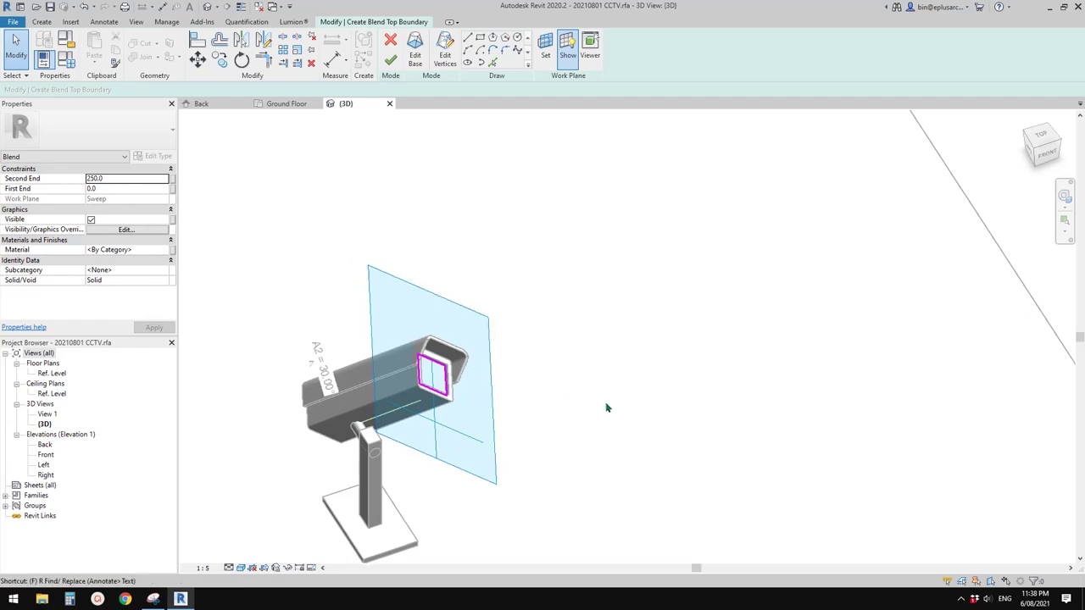
scroll(700, 260, down, 5)
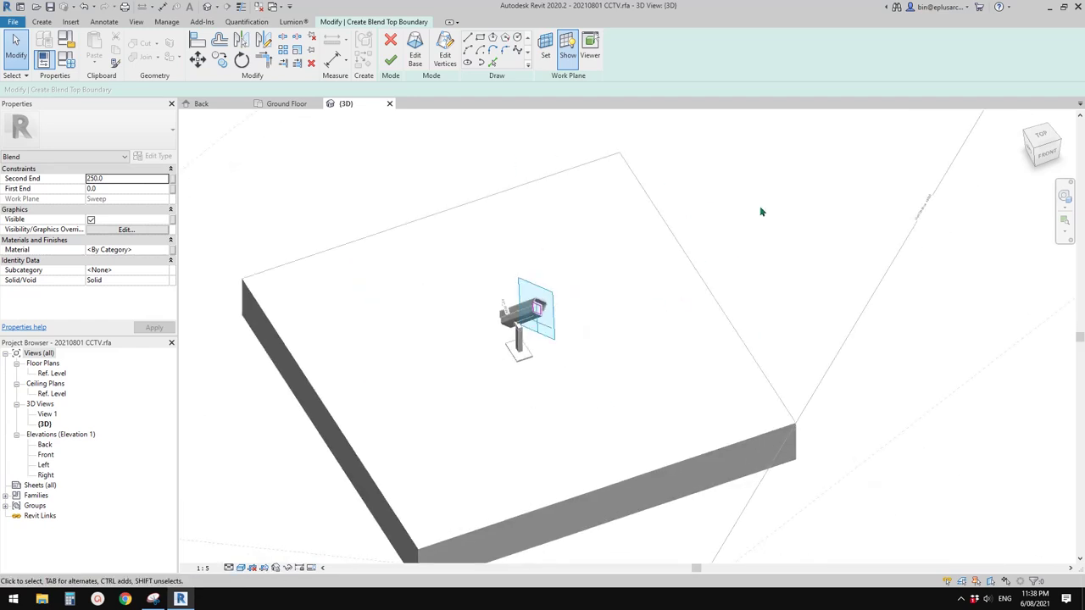
scroll(568, 331, up, 5)
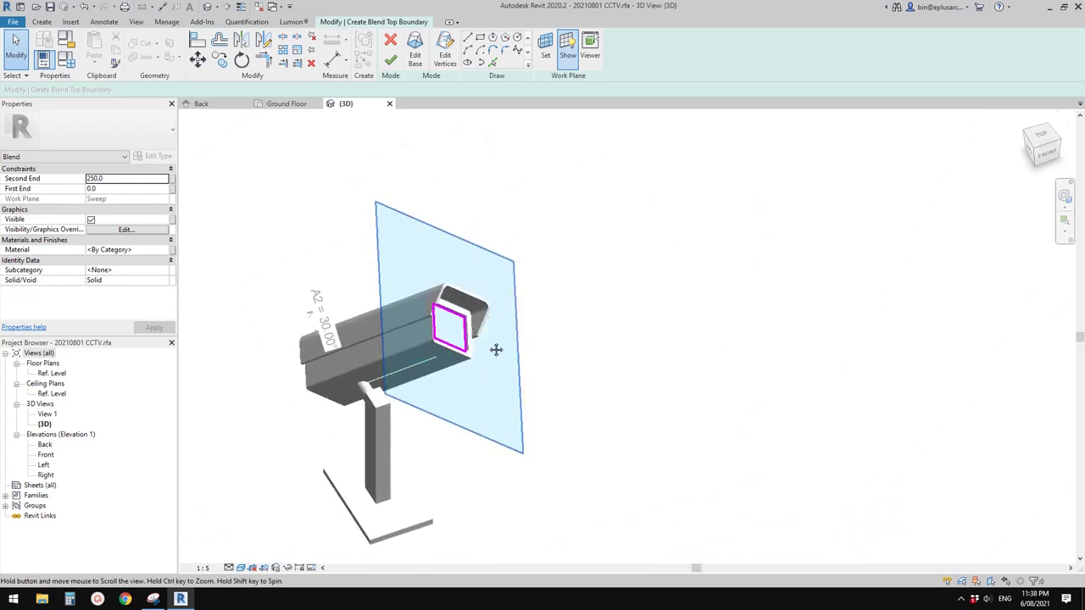
middle_drag(497, 351, 450, 354)
- Offset the whole top boundary outward by 3000 mm without keeping a copy, and select one of its enlarged sides
key(f)
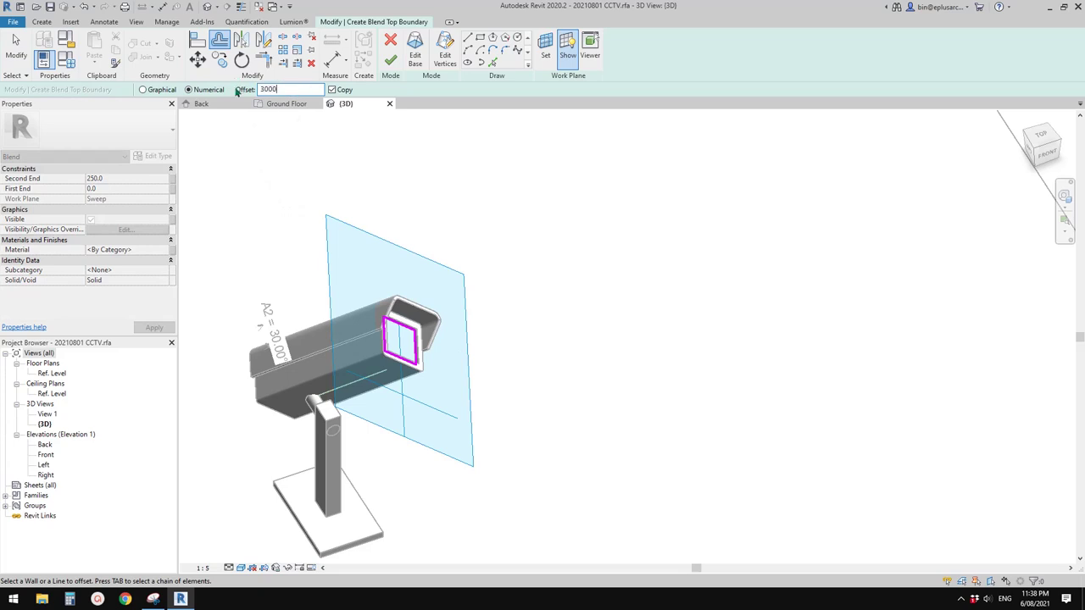
key(Return)
key(Tab)
click(420, 349)
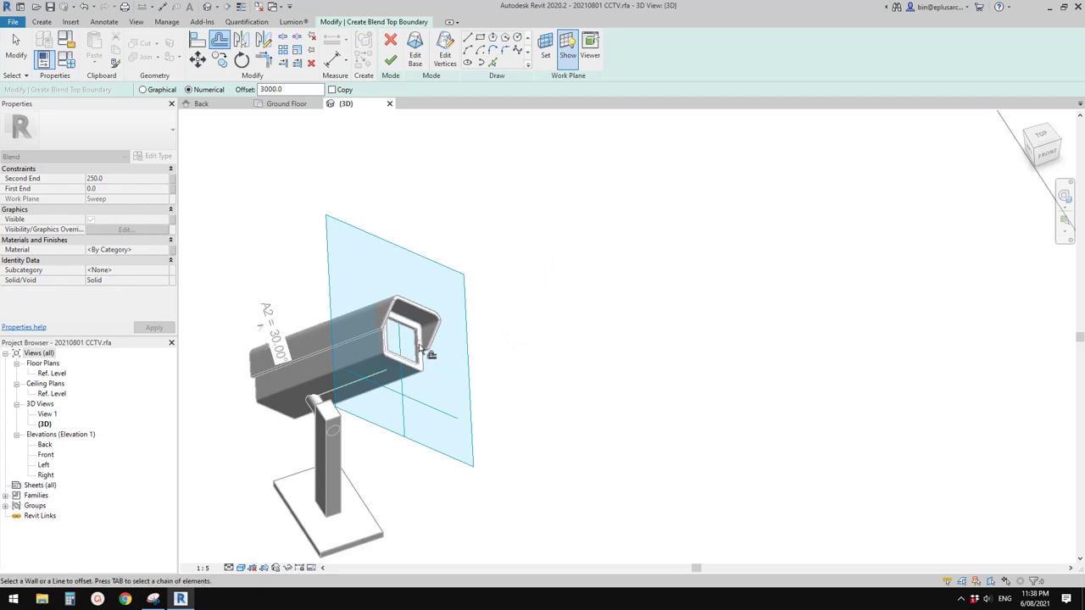
scroll(421, 349, down, 10)
key(Escape)
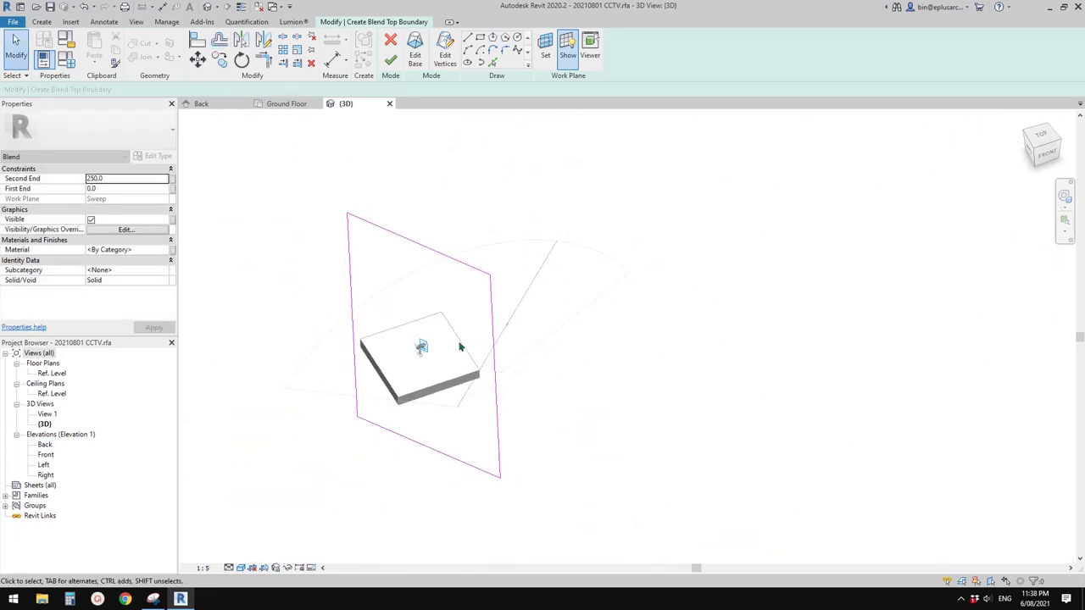
mouse_move(433, 344)
shift+middle_down()
mouse_move(452, 373)
mouse_move(582, 347)
mouse_move(596, 368)
shift+middle_up()
click(542, 406)
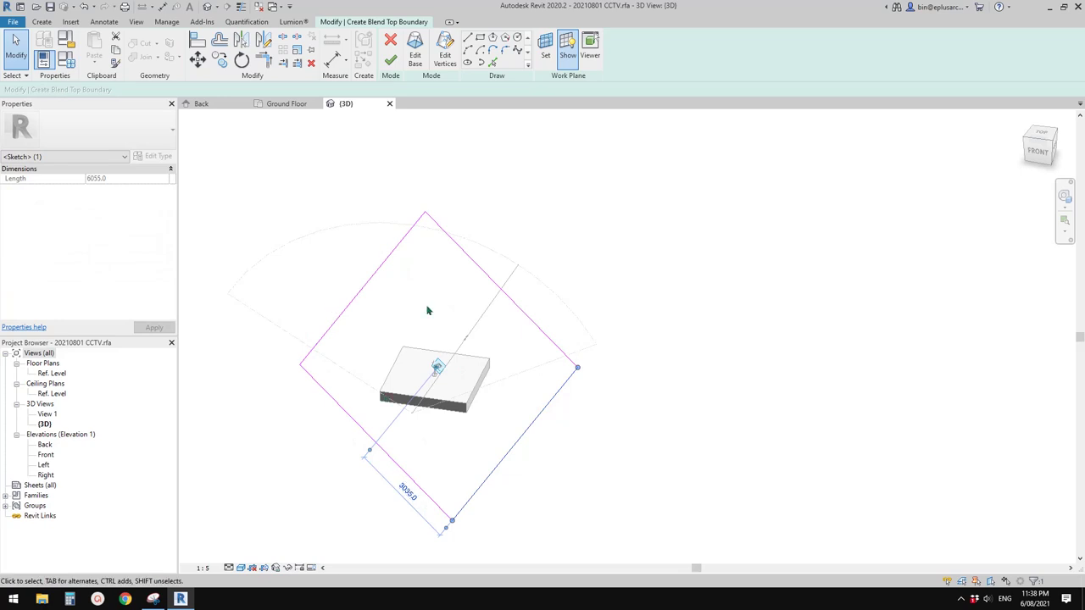
- Check the enlarged top boundary's edges and finish the blend sketch as a solid form
click(540, 339)
click(540, 329)
click(518, 368)
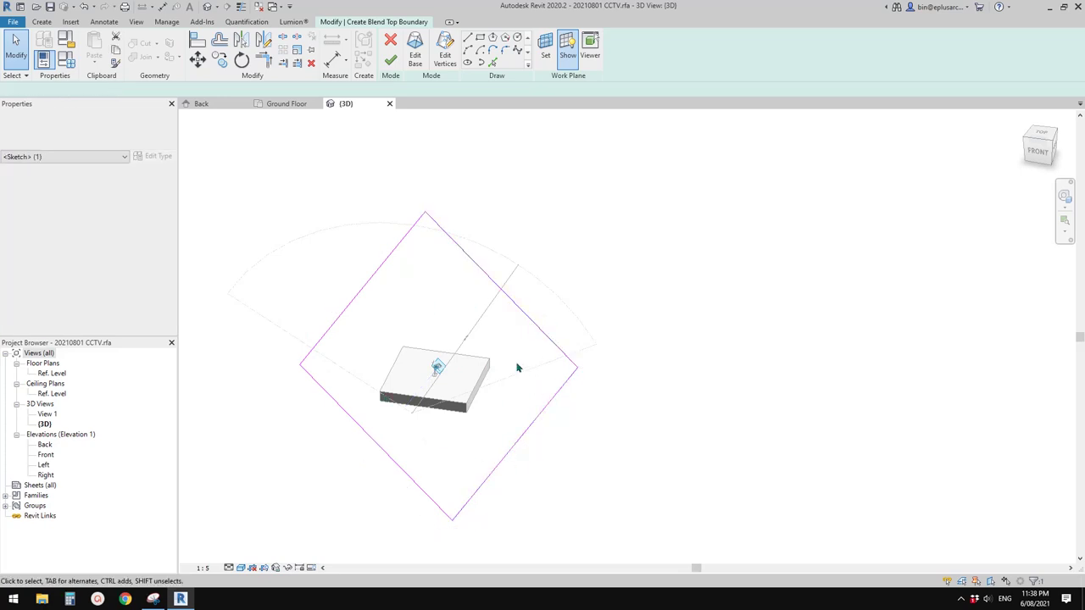
mouse_move(518, 367)
shift+middle_down()
mouse_move(515, 385)
mouse_move(448, 407)
mouse_move(494, 388)
shift+middle_up()
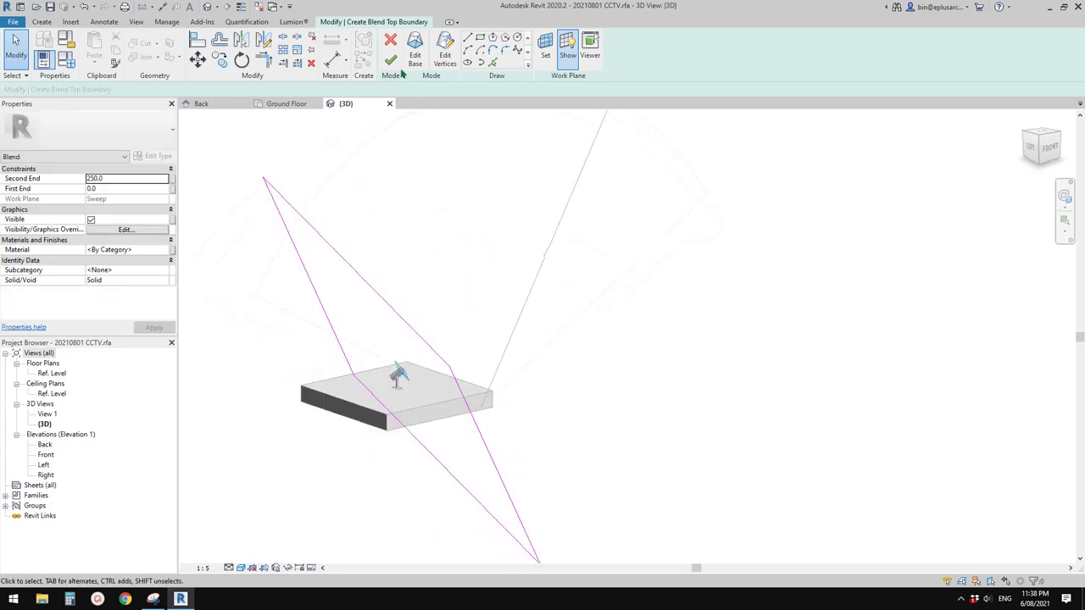
click(390, 59)
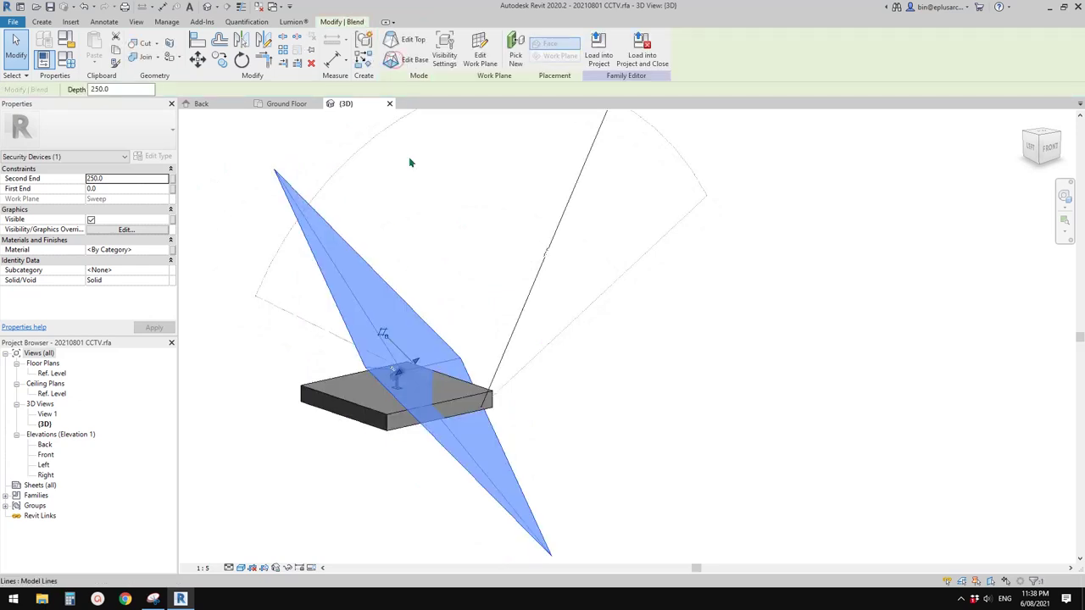
shift+middle_drag(412, 162, 438, 380)
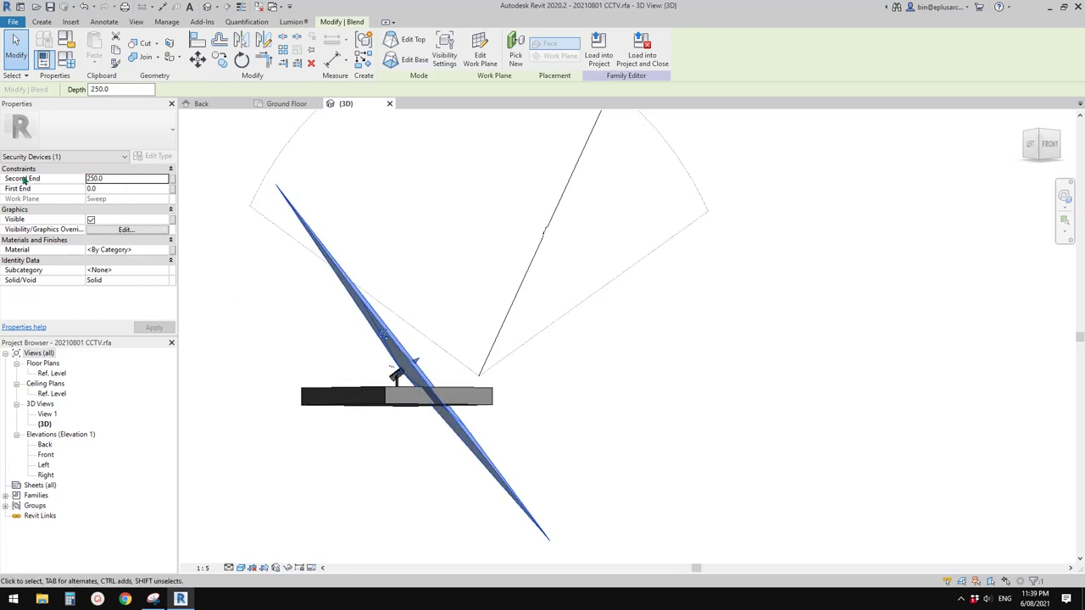
- Associate the blend's Second End with the existing View Distance family parameter and clear the selection
click(173, 179)
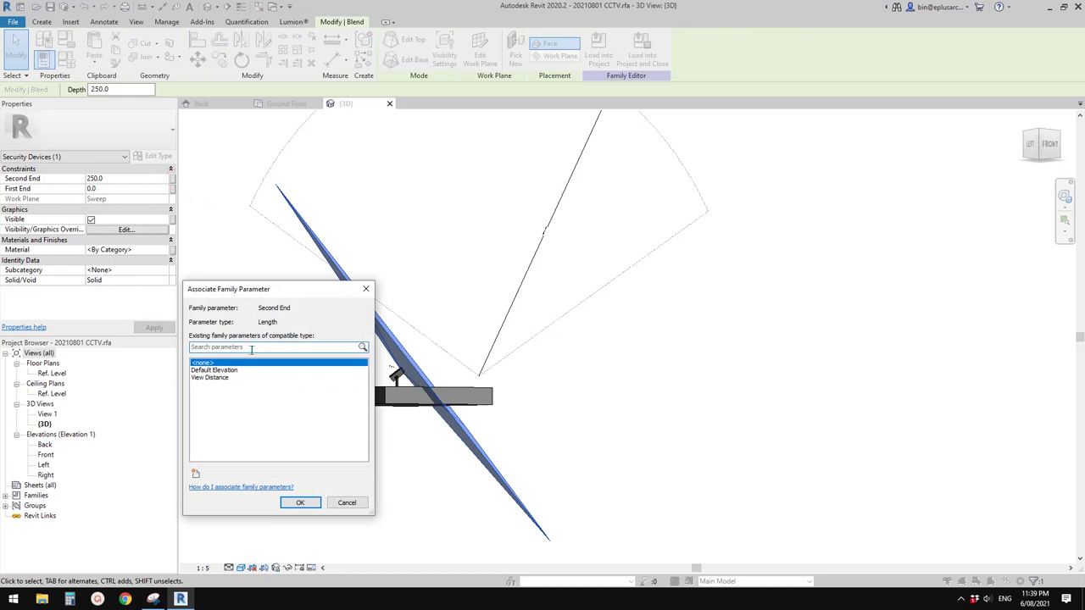
click(209, 378)
click(306, 501)
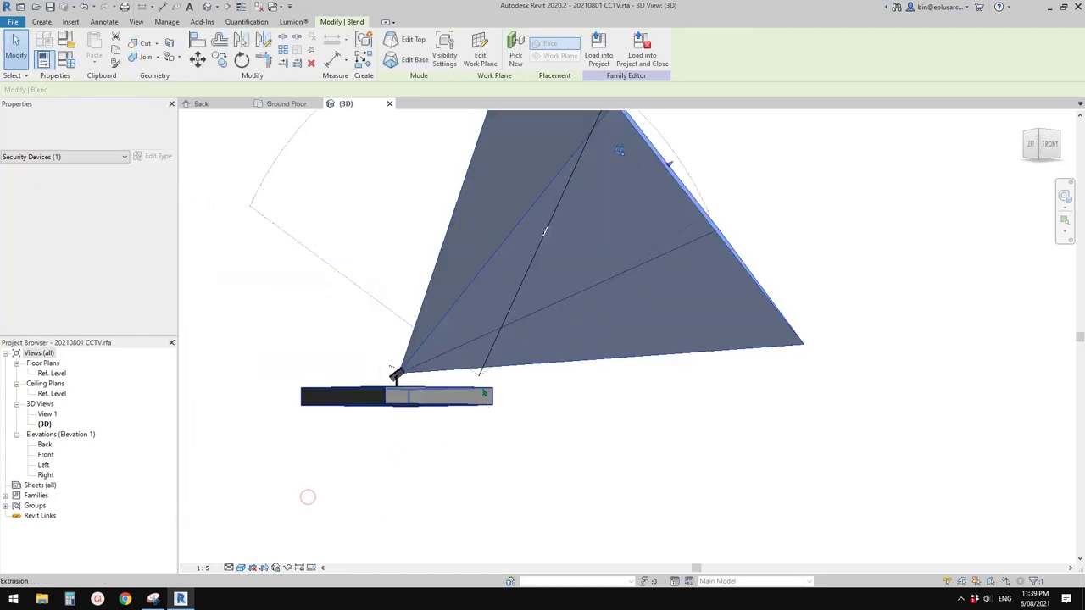
scroll(508, 375, down, 3)
shift+middle_drag(526, 381, 477, 324)
key(Escape)
scroll(561, 295, up, 3)
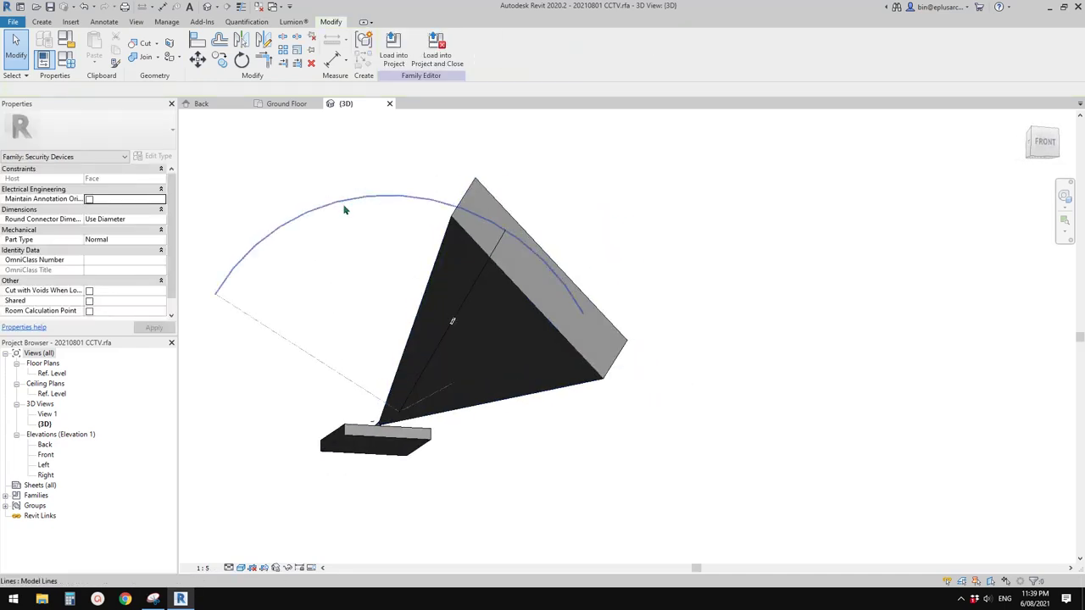
- Link the blend's Visible property to a new instance Yes/No family parameter named "View 3D"
click(513, 303)
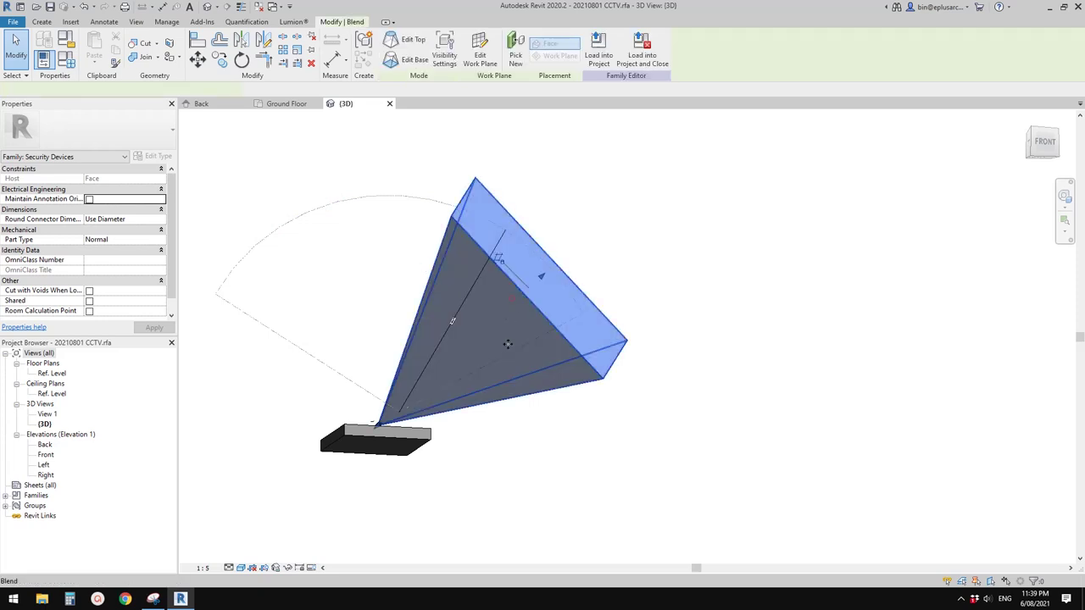
shift+middle_drag(511, 344, 269, 310)
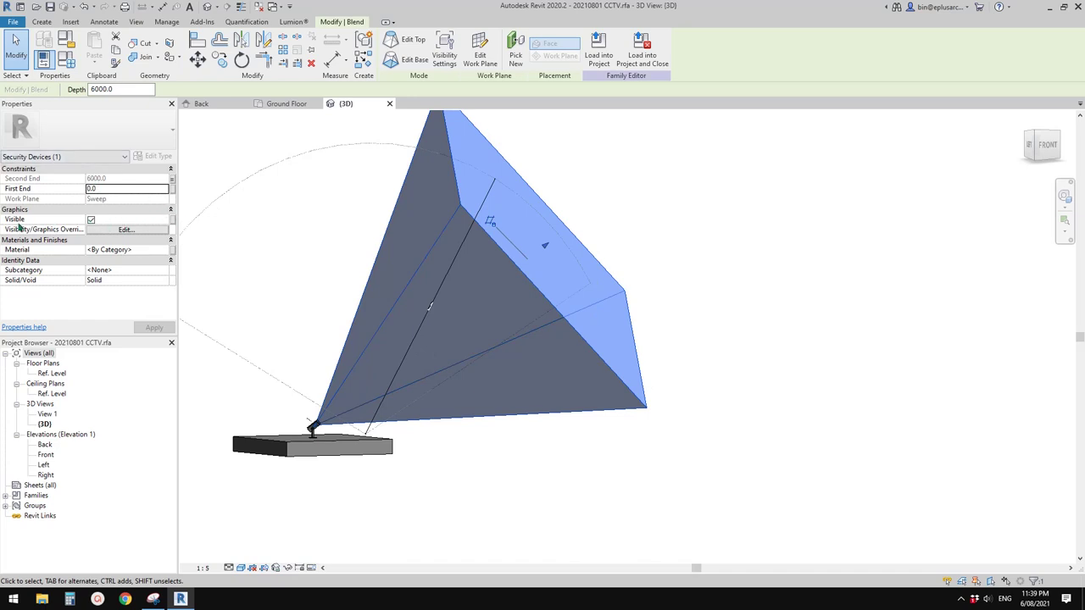
click(173, 220)
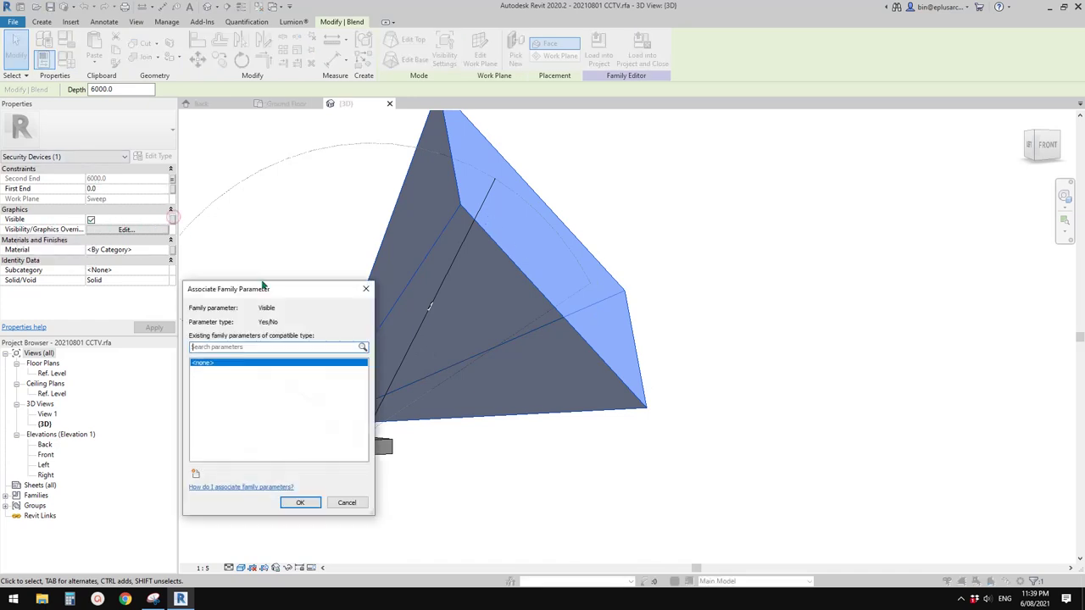
click(195, 474)
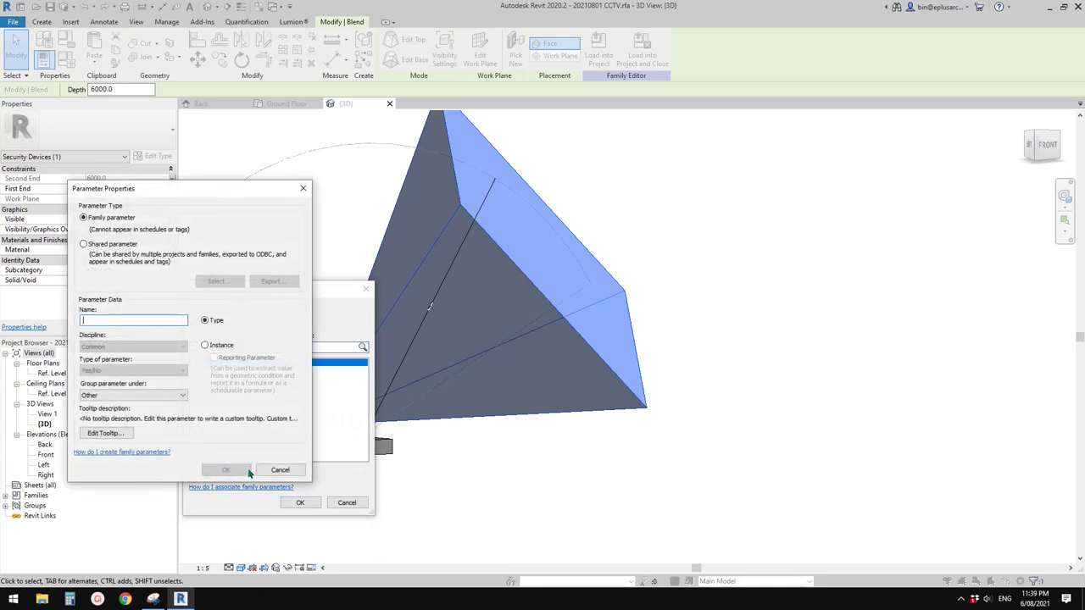
text(View 3D)
click(219, 348)
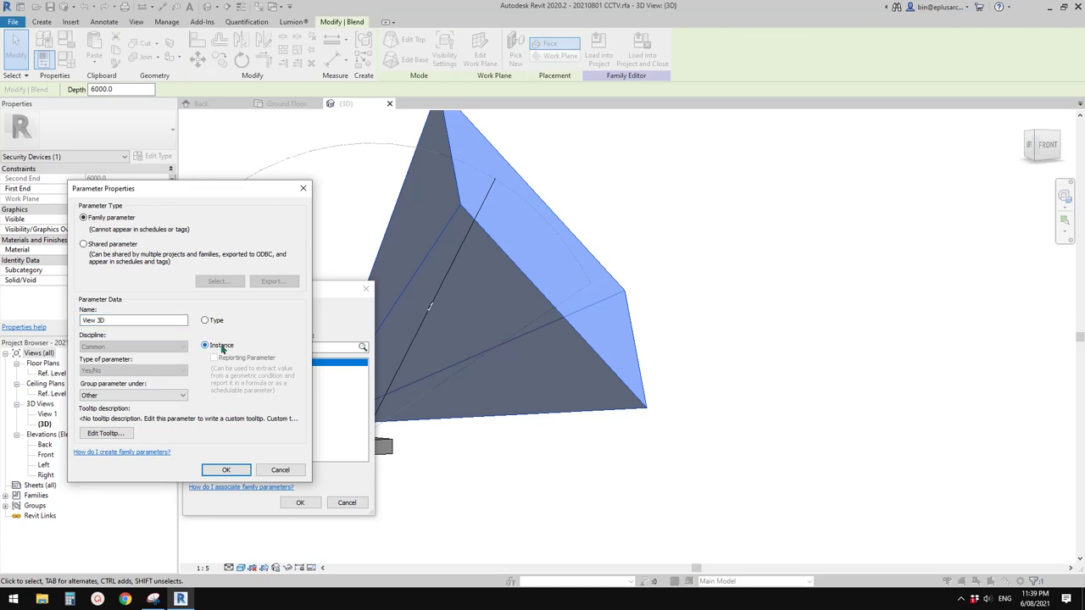
click(225, 470)
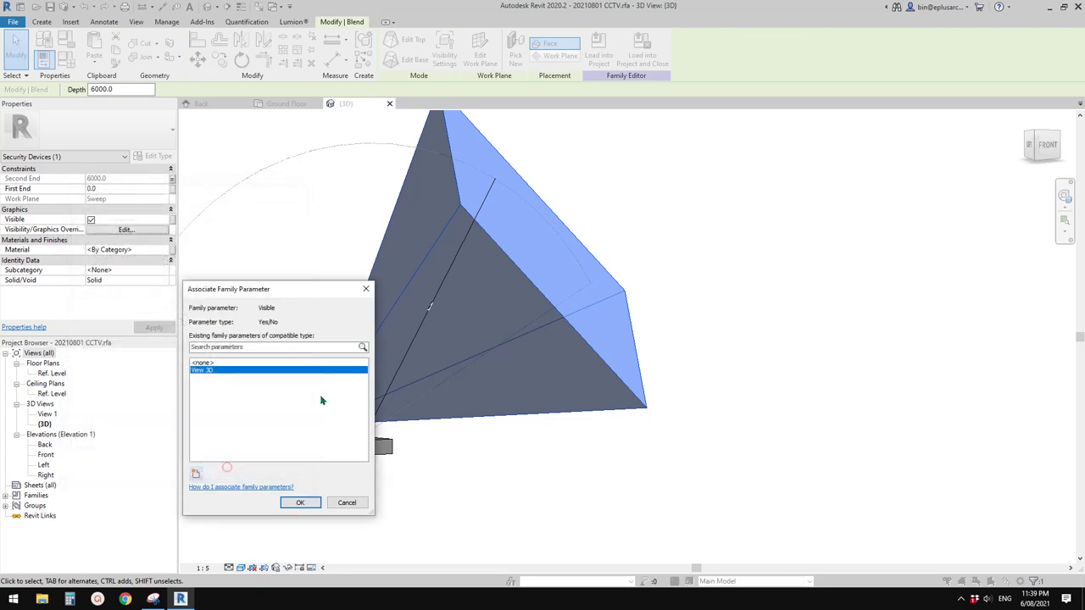
click(300, 503)
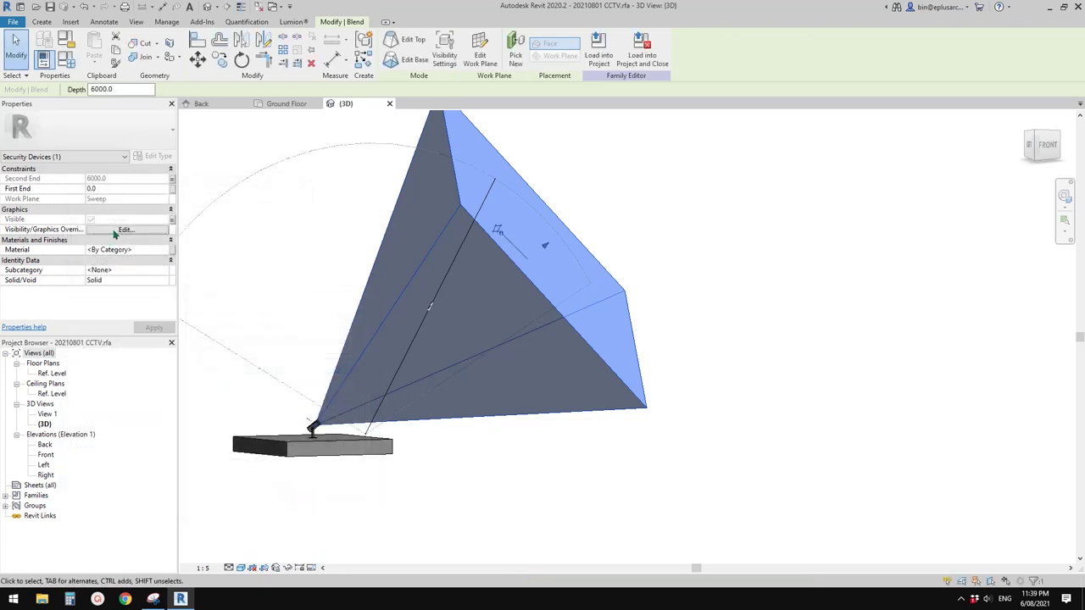
- Turn off the blend's display in plan/RCP, front/back and left/right views and at the Coarse detail level
click(123, 230)
drag(323, 206, 260, 215)
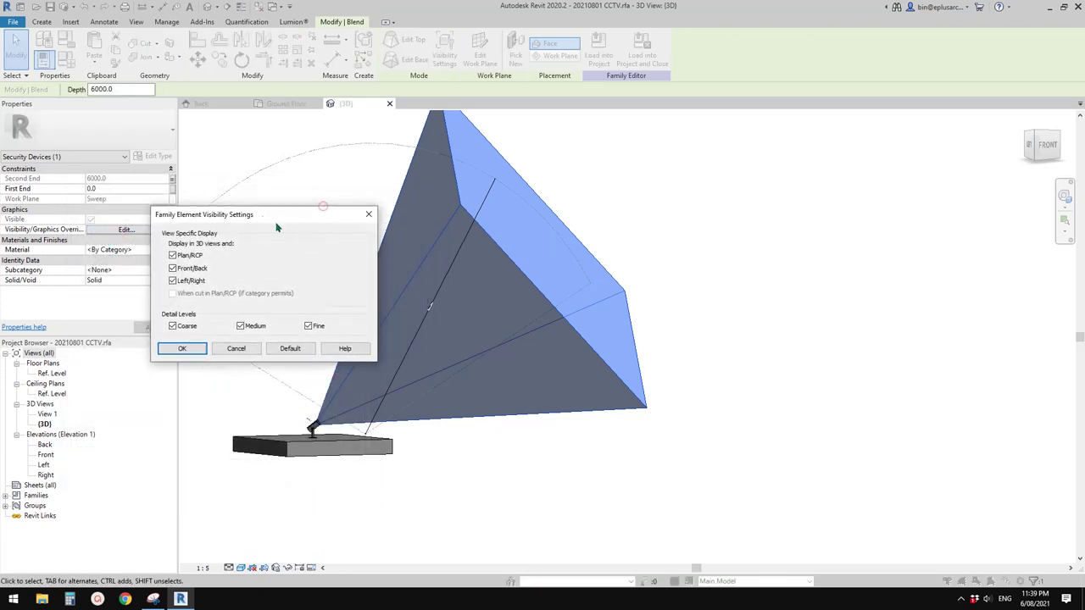
click(173, 268)
click(173, 280)
click(187, 348)
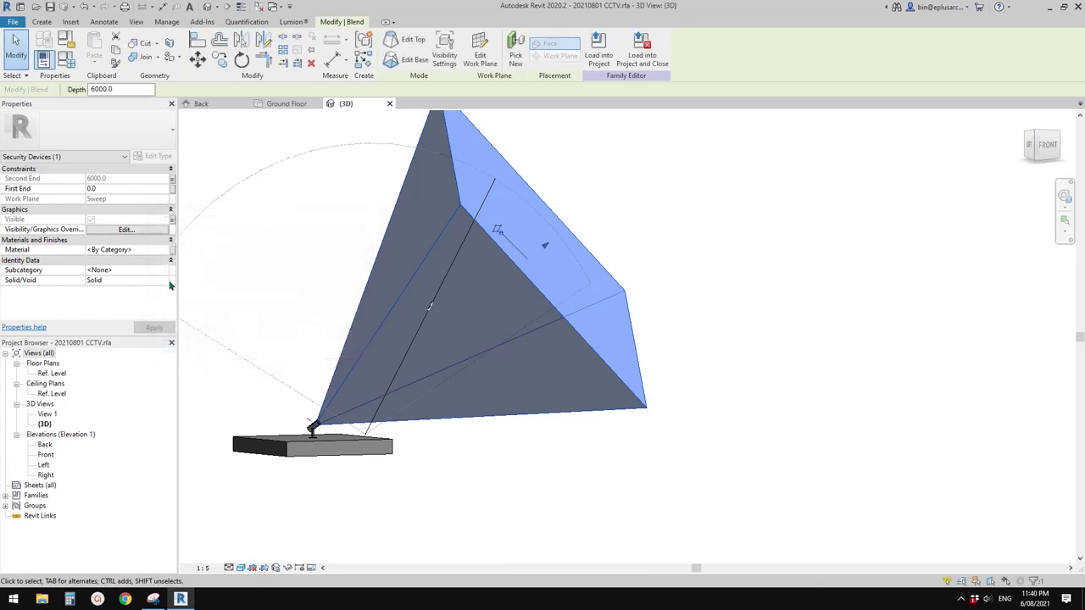
- Link the blend's Material property to a new type family parameter named "View 3D Material"
click(173, 254)
click(194, 474)
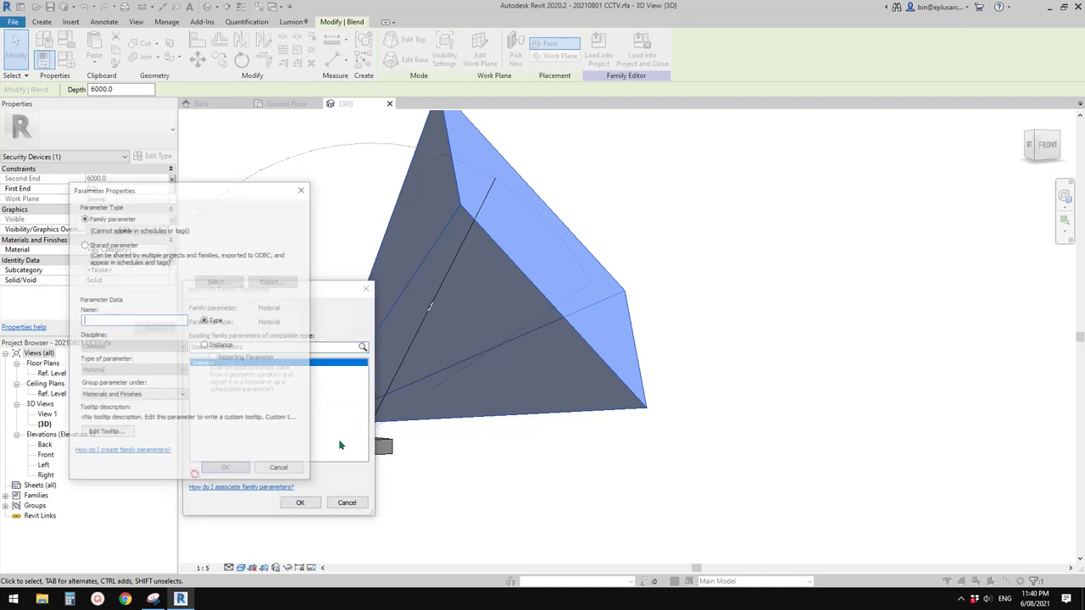
text(View 3D Materia)
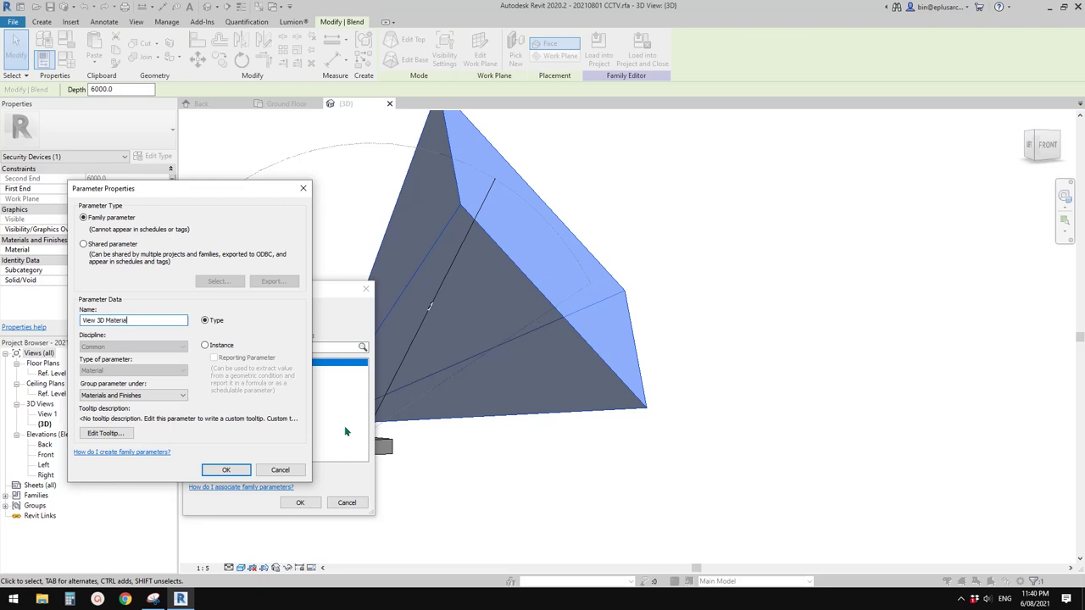
text(l)
click(216, 468)
click(297, 503)
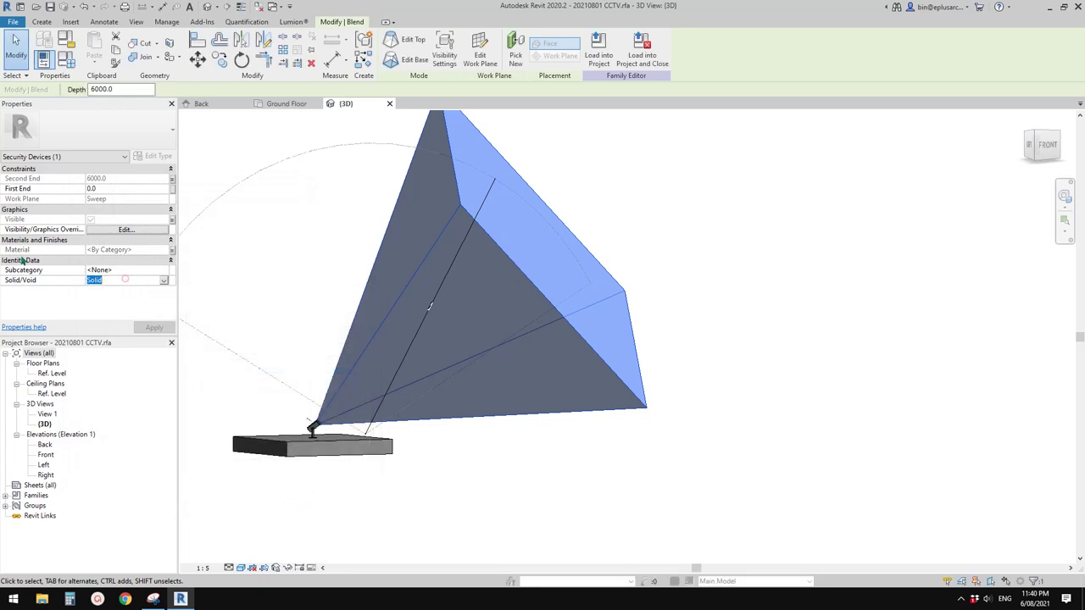
- Assign the blend to the Camera View subcategory and deselect it
click(127, 269)
click(165, 269)
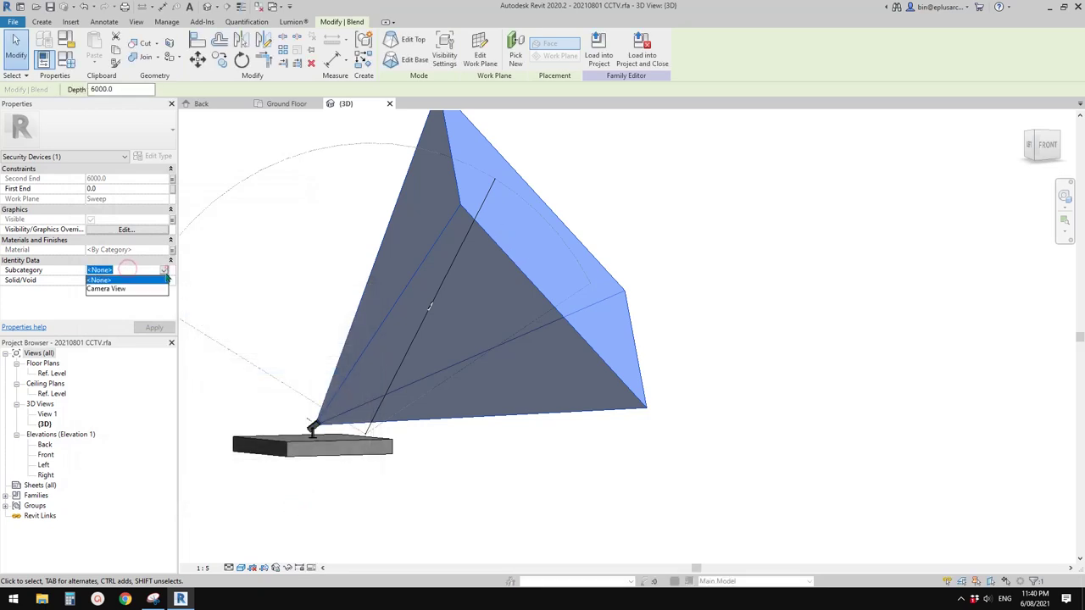
click(106, 288)
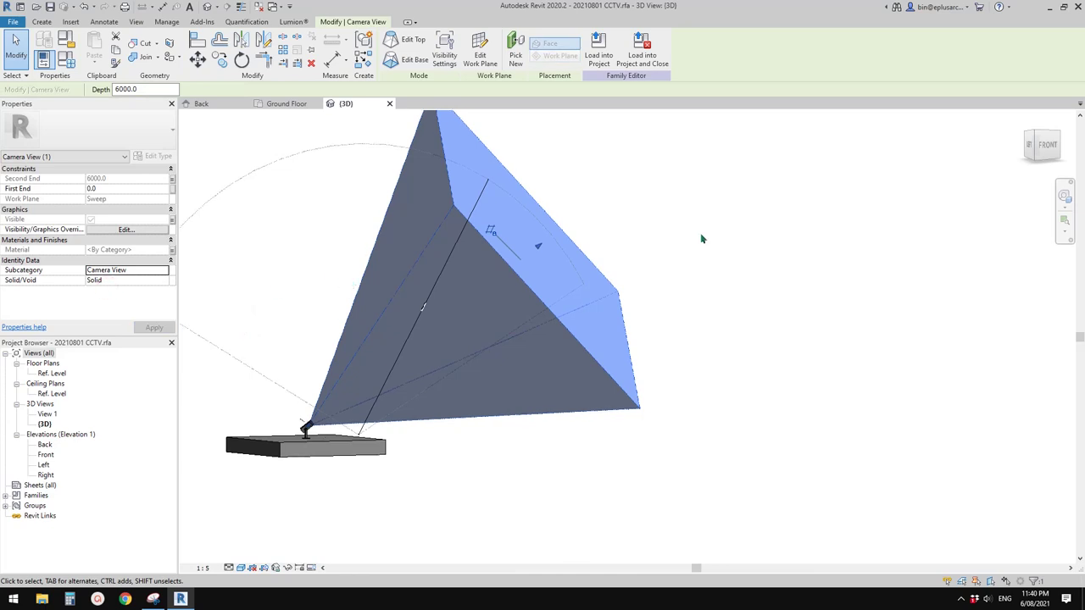
click(701, 235)
shift+middle_drag(702, 236, 552, 260)
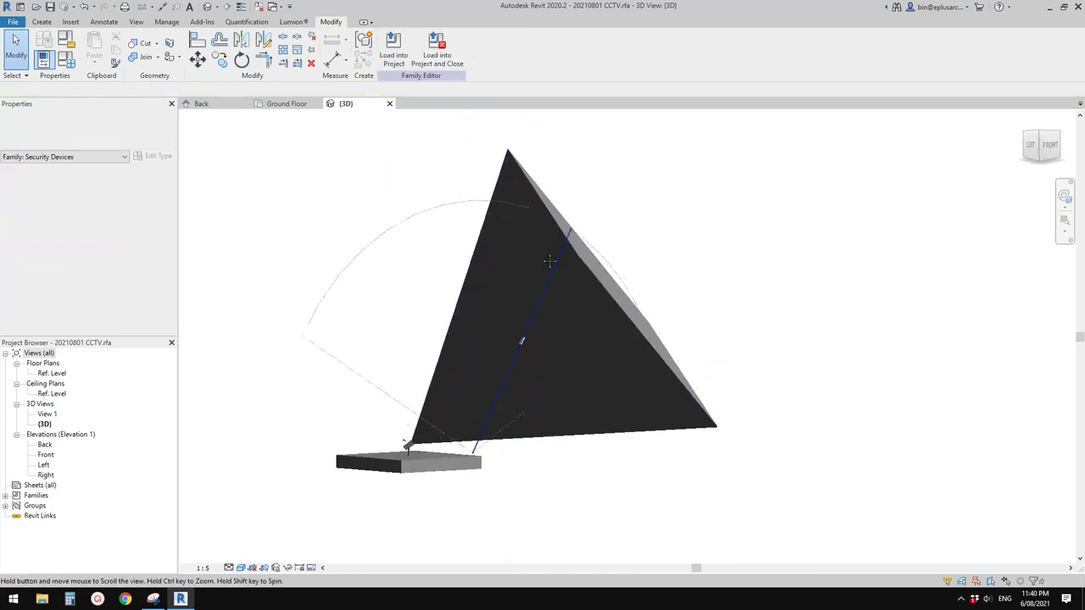
- Load the CCTV family into the project, overwriting the existing version, and inspect the camera in the Ground Floor plan
click(392, 49)
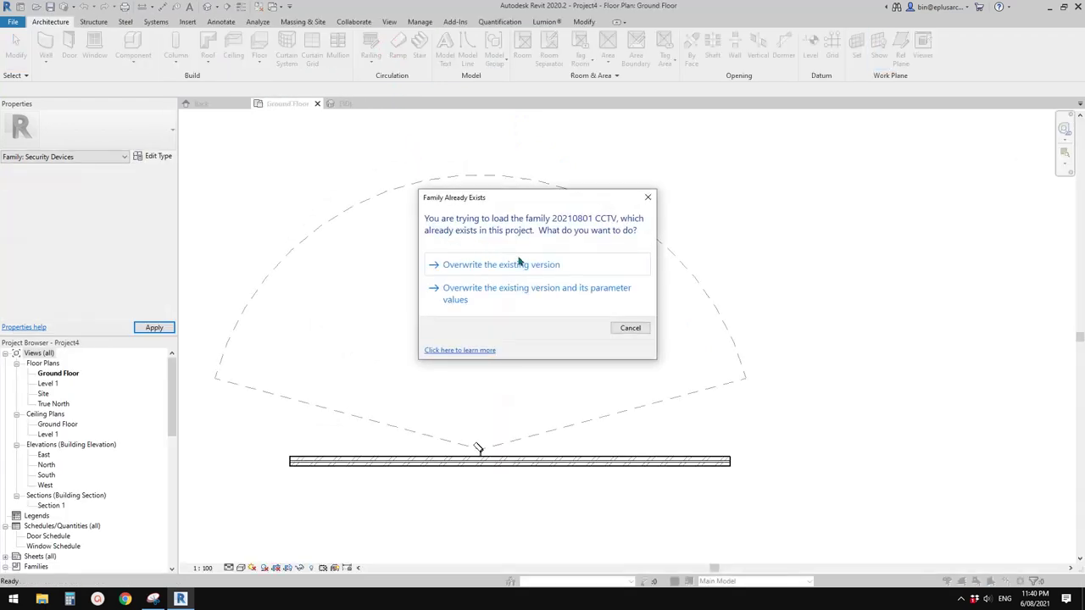
click(522, 264)
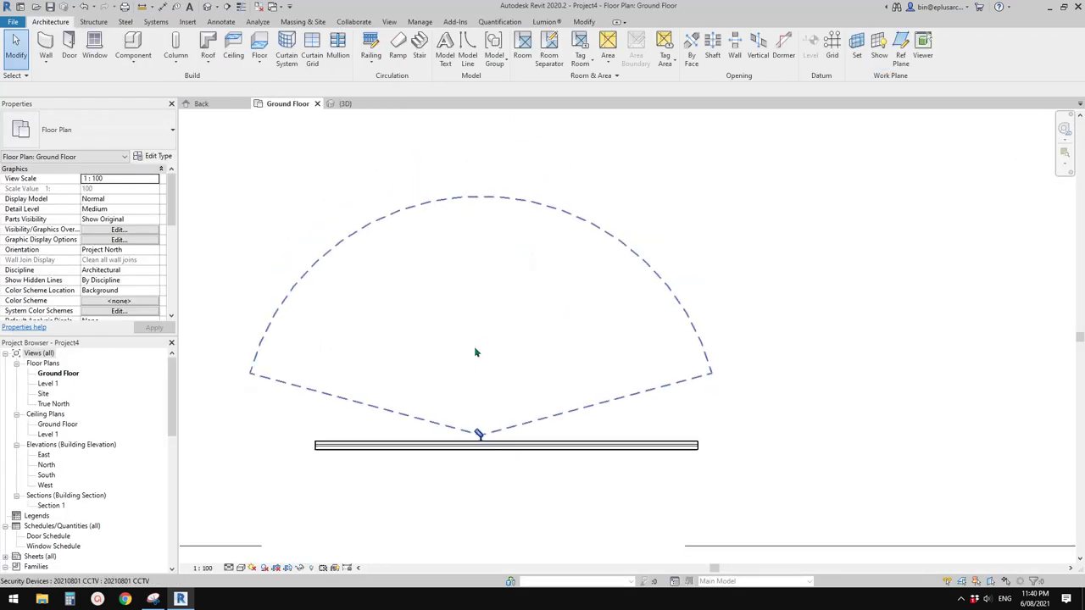
scroll(451, 403, down, 2)
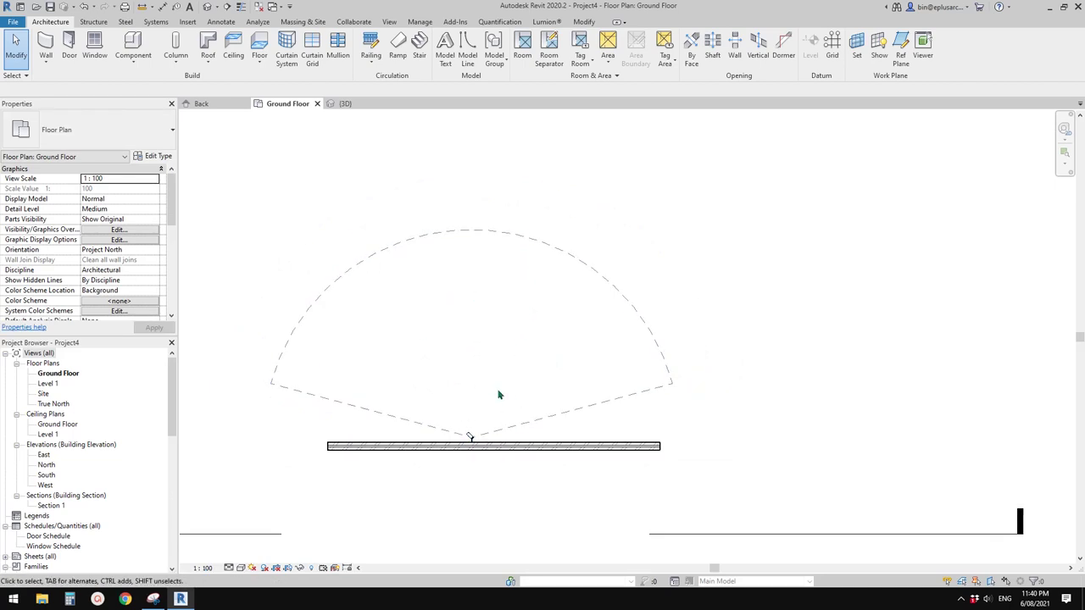
scroll(494, 421, up, 2)
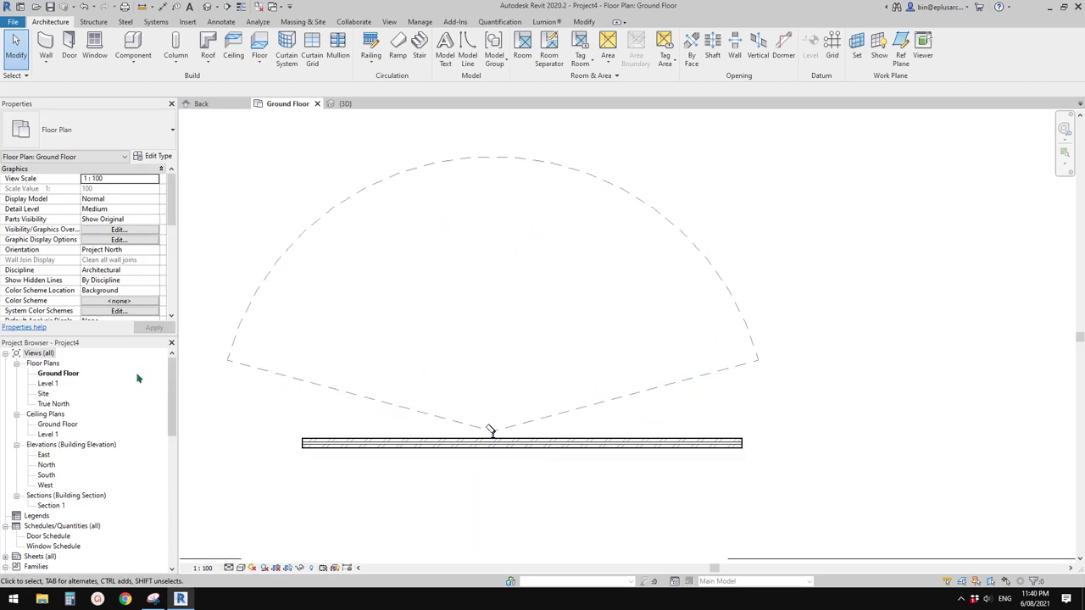
middle_drag(338, 410, 342, 403)
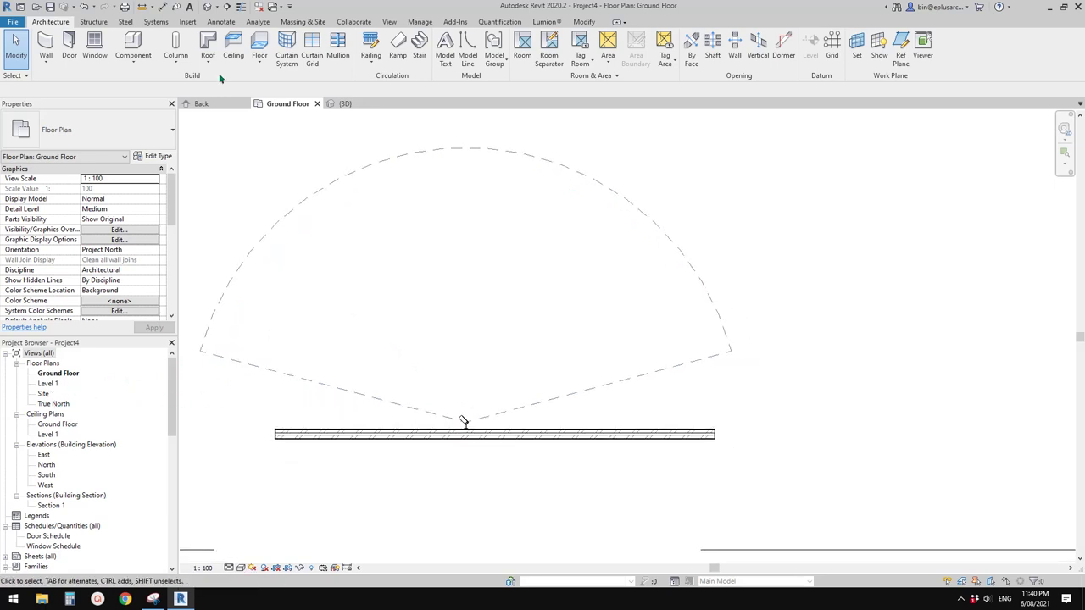
- Open the project's default 3D view and select the wall-mounted CCTV camera to examine its view cone and instance properties
click(215, 8)
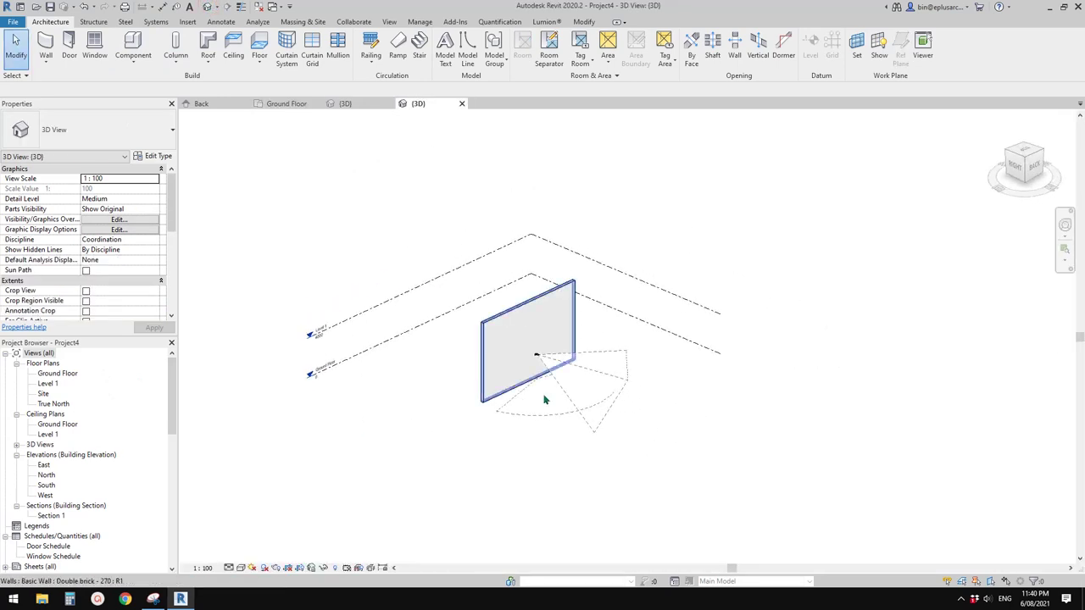
scroll(593, 392, up, 3)
click(649, 345)
mouse_move(673, 366)
shift+middle_down()
mouse_move(590, 382)
mouse_move(644, 382)
shift+middle_up()
scroll(102, 279, down, 3)
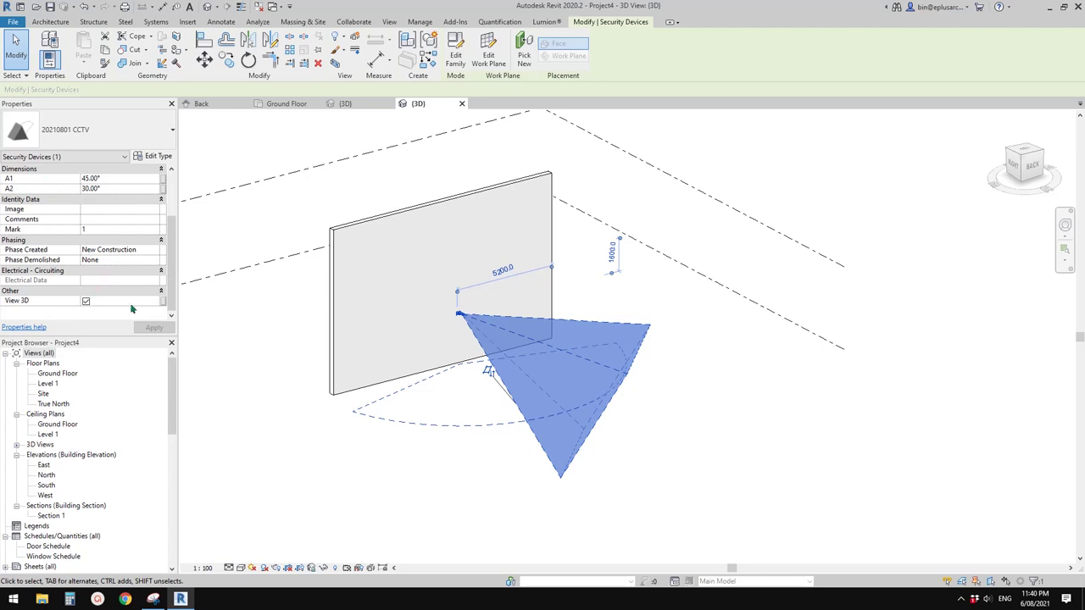
- Switch the 3D view's detail level to Coarse to test the view cone's display, and return it to Medium
click(230, 570)
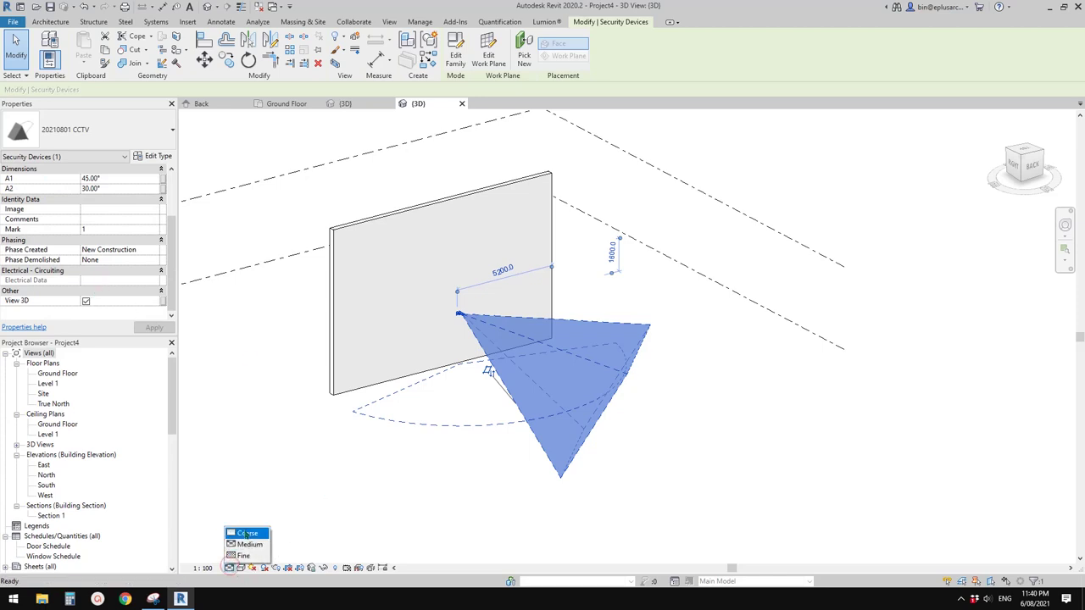
click(246, 529)
click(230, 568)
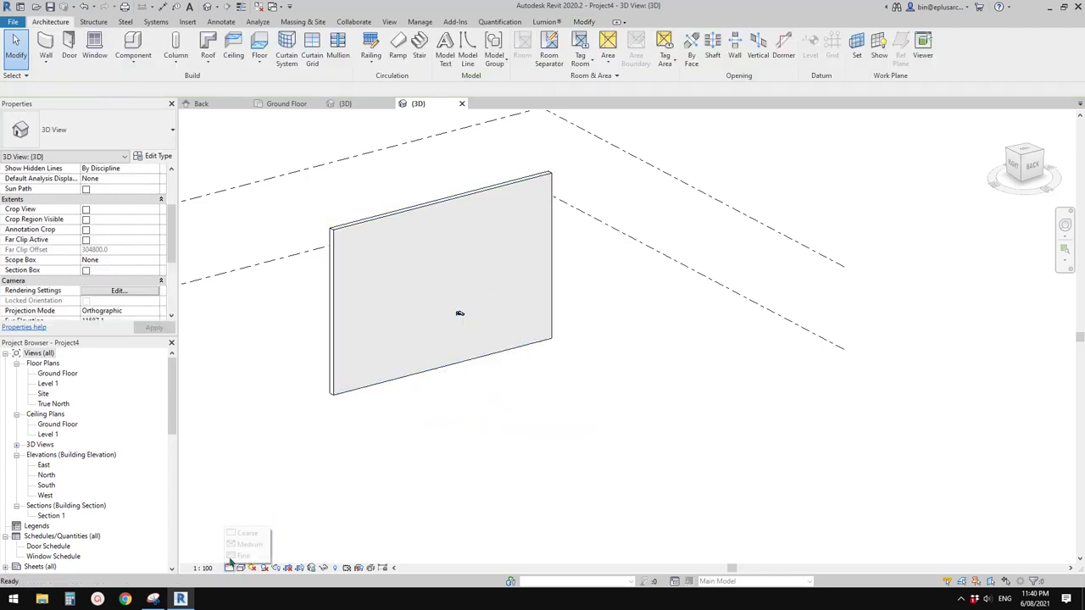
click(238, 542)
scroll(170, 288, down, 3)
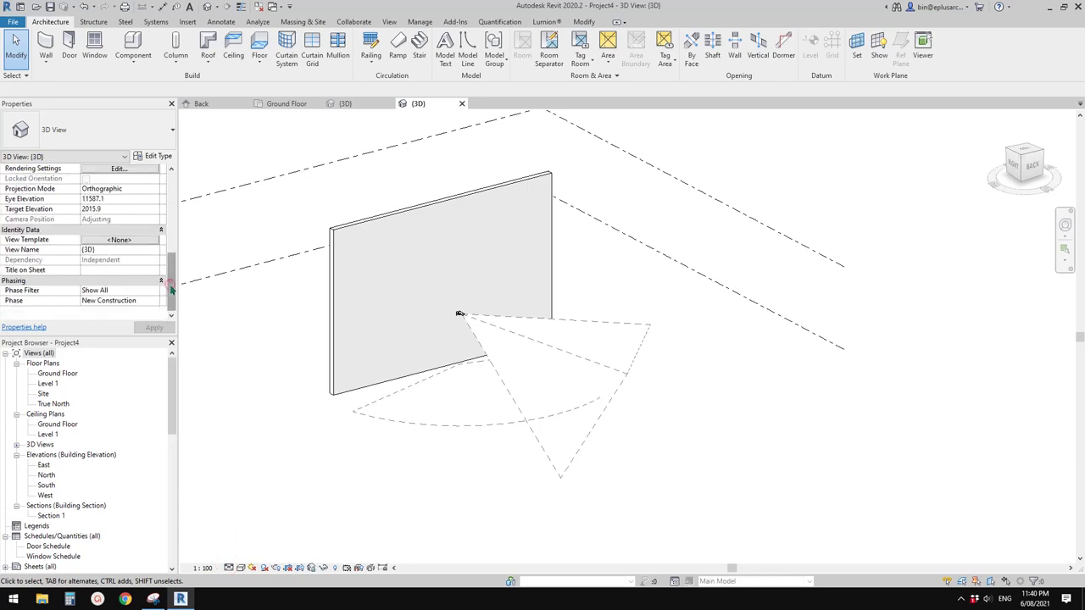
- Turn off the View 3D option for the placed CCTV camera and inspect it in the 3D view
click(543, 379)
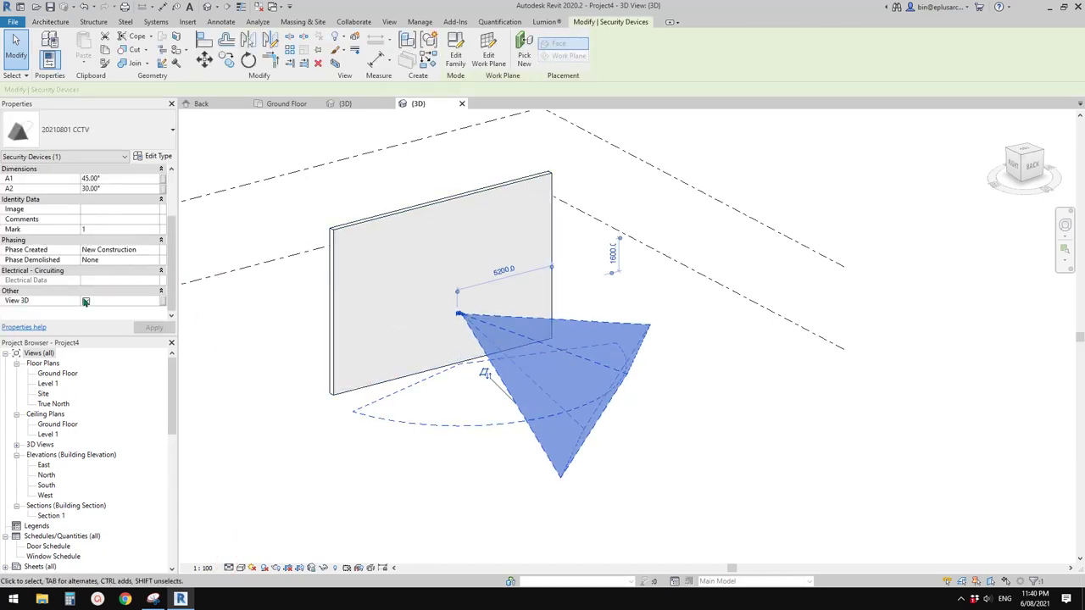
click(86, 302)
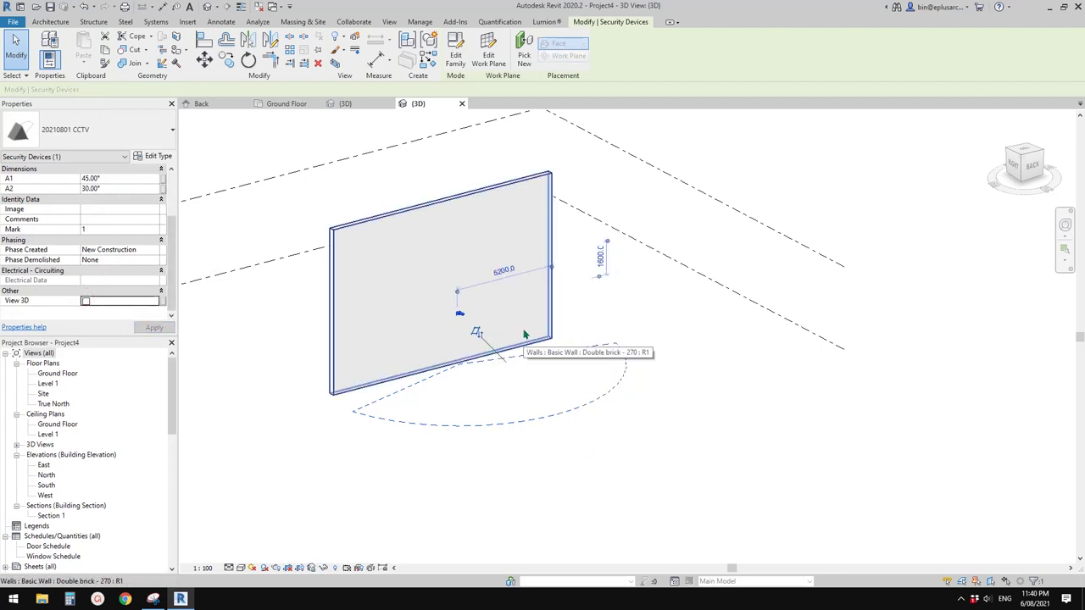
shift+middle_drag(525, 337, 553, 370)
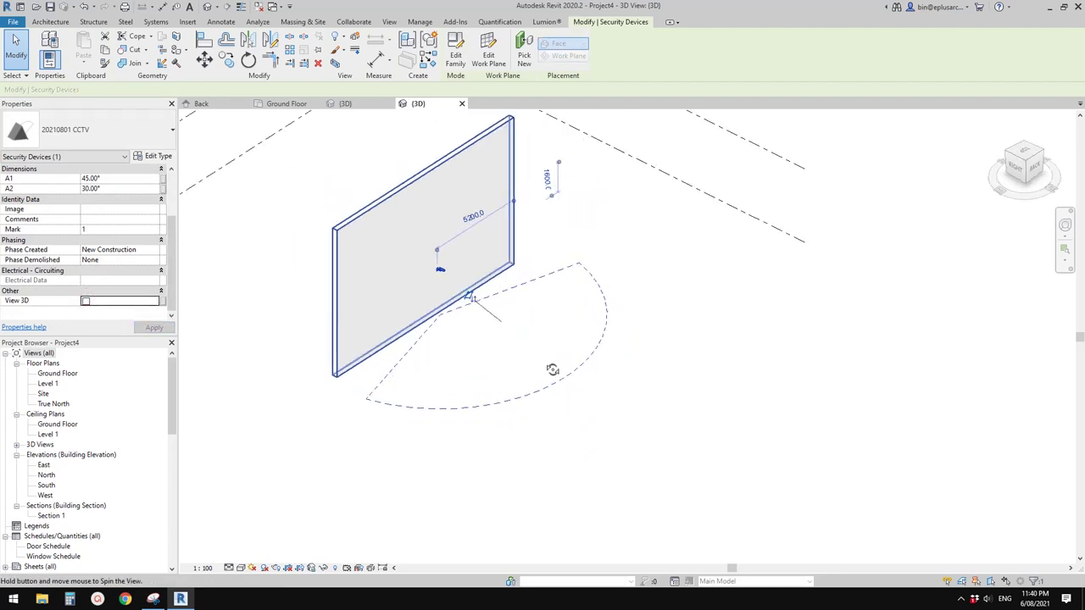
- Open the CCTV family for editing and link the visibility of the Camera View lines to a new instance parameter named View 2D
click(542, 293)
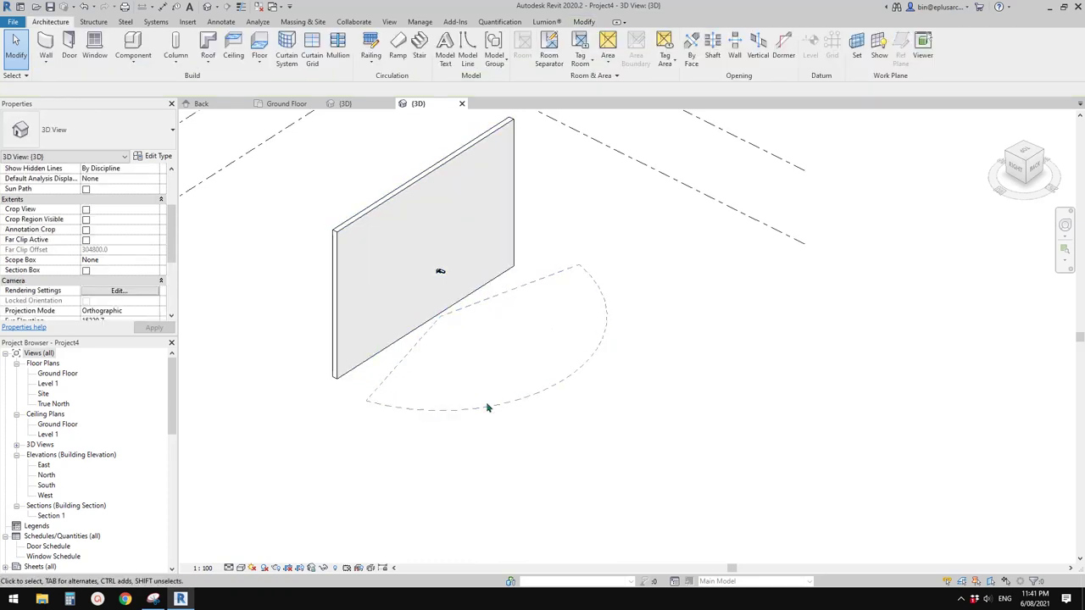
click(547, 273)
double_click(546, 274)
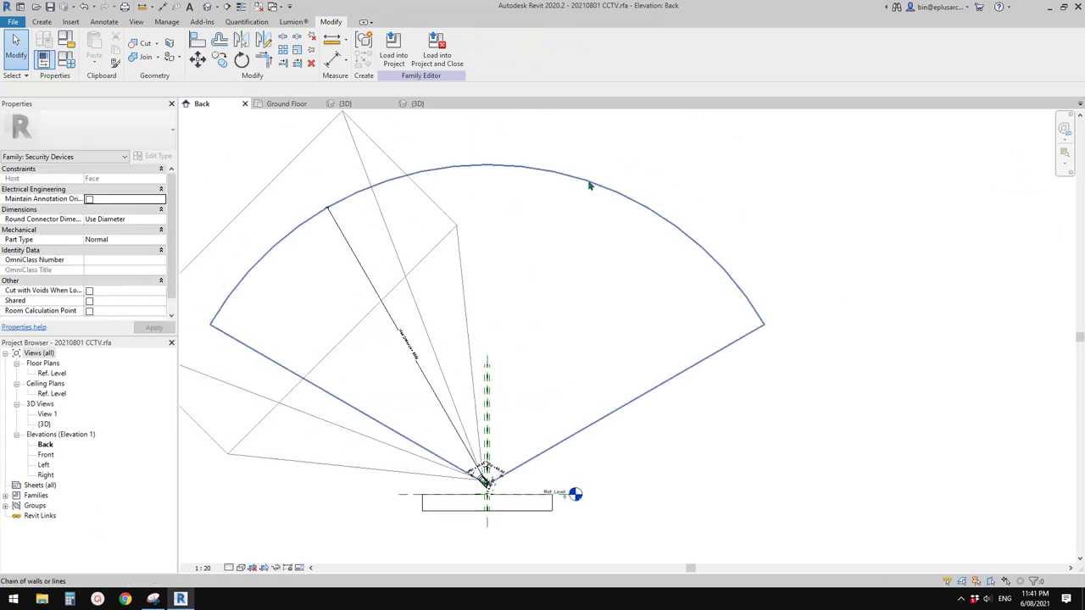
click(589, 182)
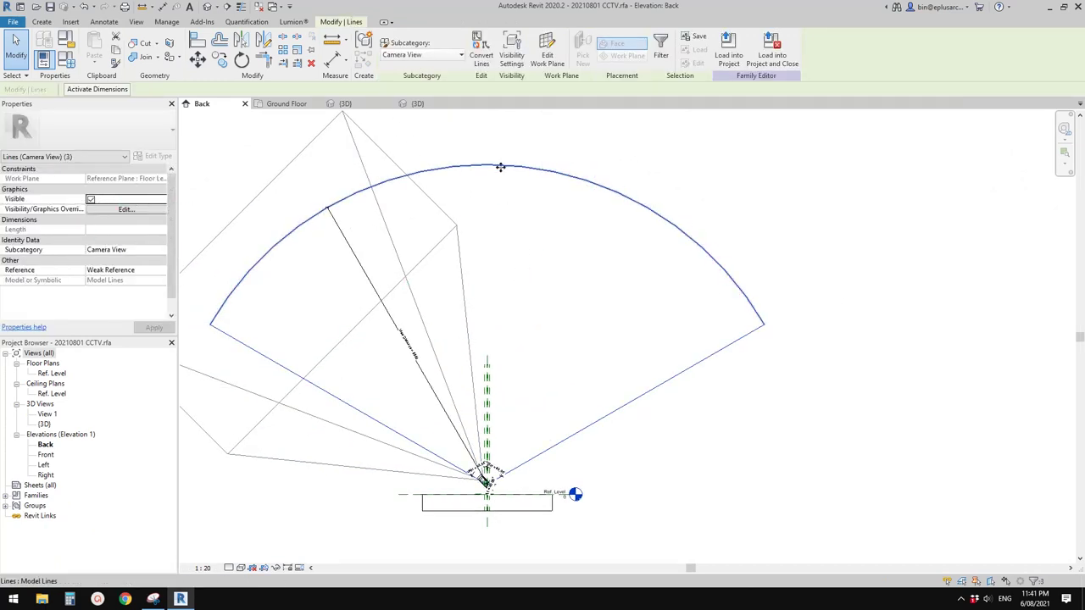
click(170, 199)
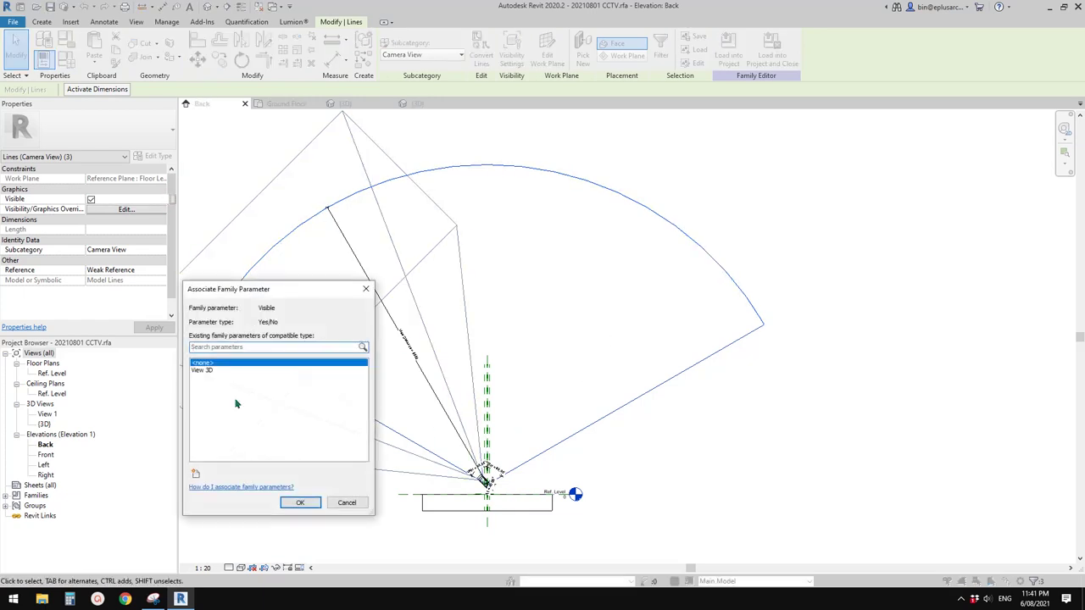
click(195, 473)
text(View 2D)
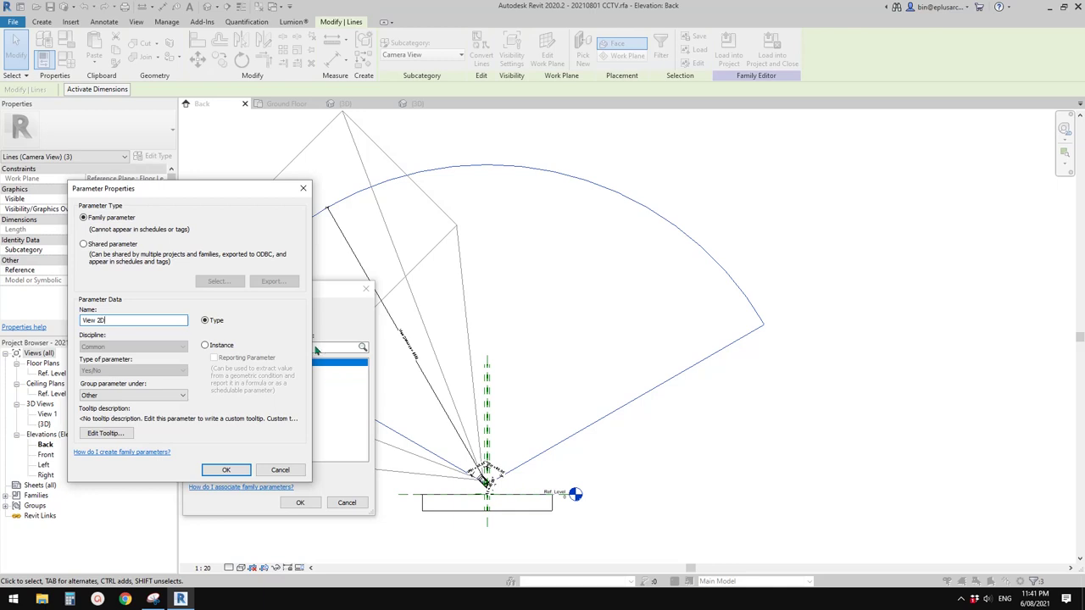
click(226, 469)
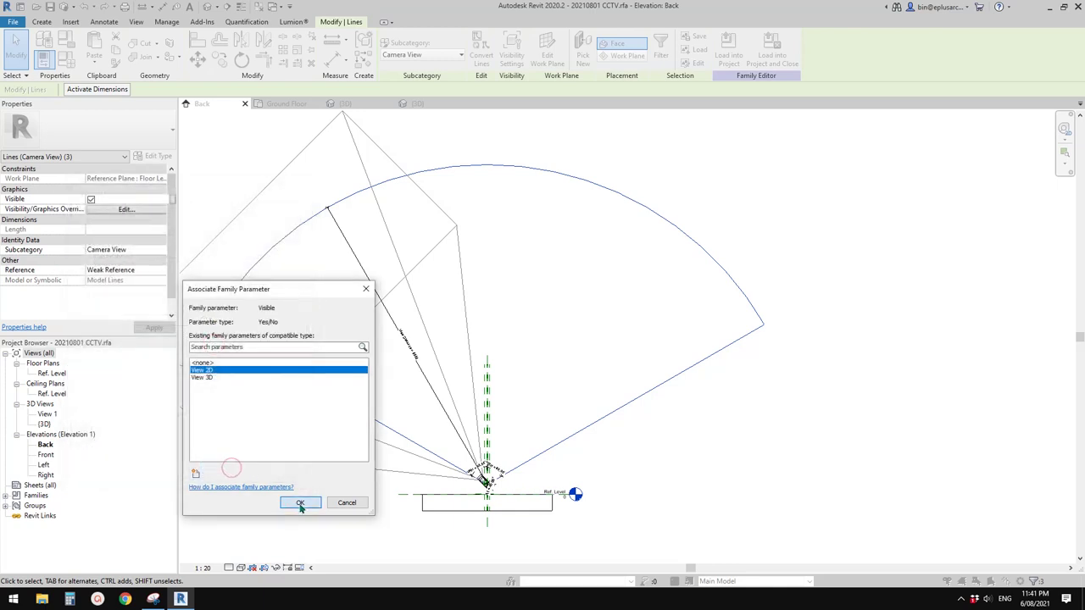
click(299, 502)
- Load the family into the project, overwriting the existing version, and turn off View 2D for the placed camera in the 3D view
click(735, 49)
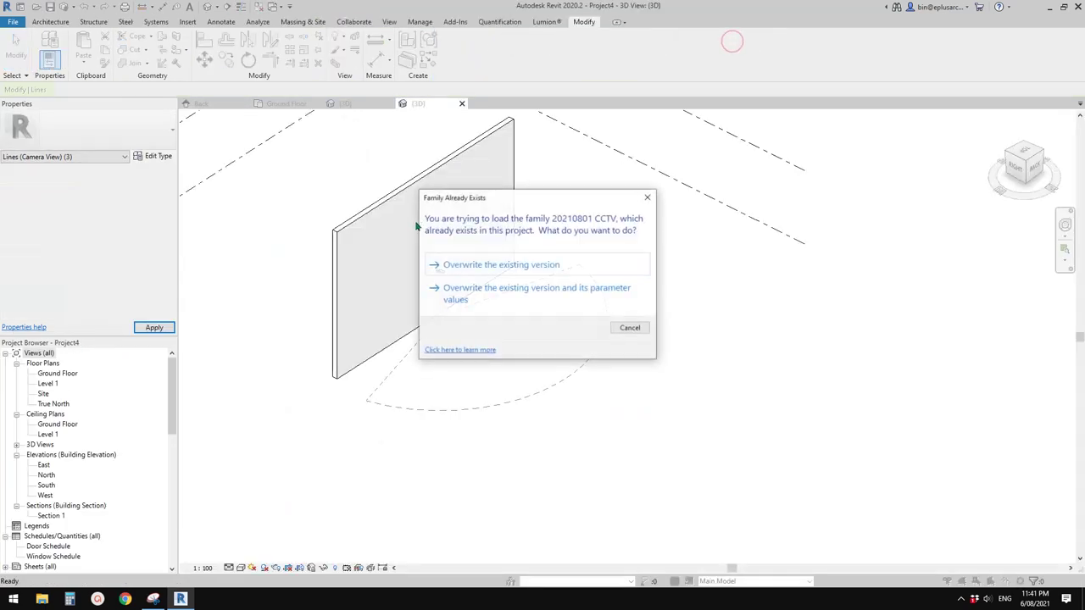
click(499, 268)
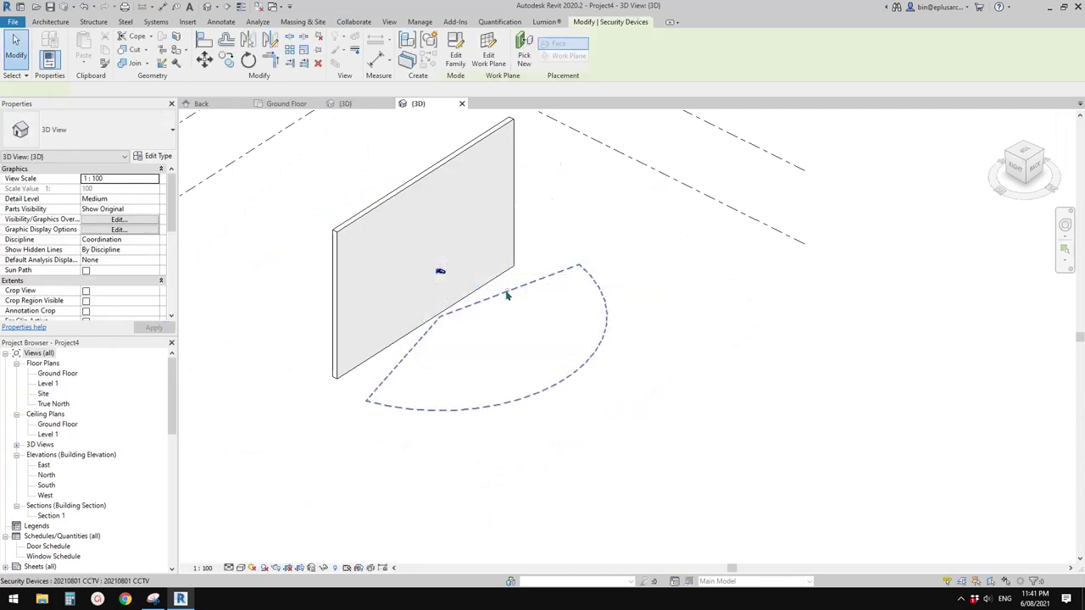
scroll(84, 254, down, 3)
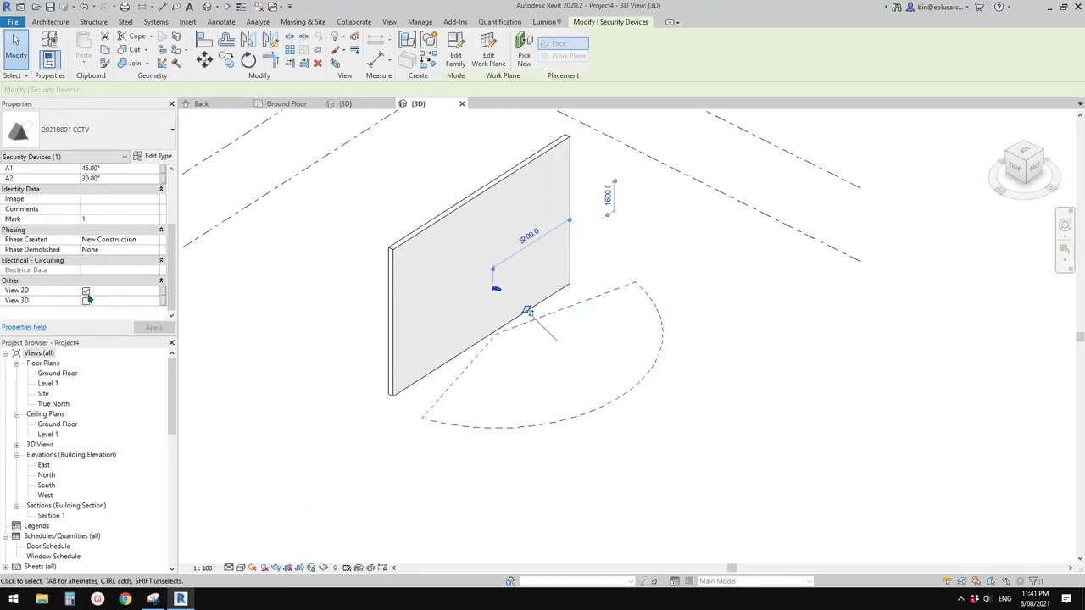
click(86, 291)
middle_drag(562, 383, 548, 385)
- Test the camera's View 2D option in the Ground Floor plan by toggling it, leave it on, and inspect the camera symbol
double_click(58, 374)
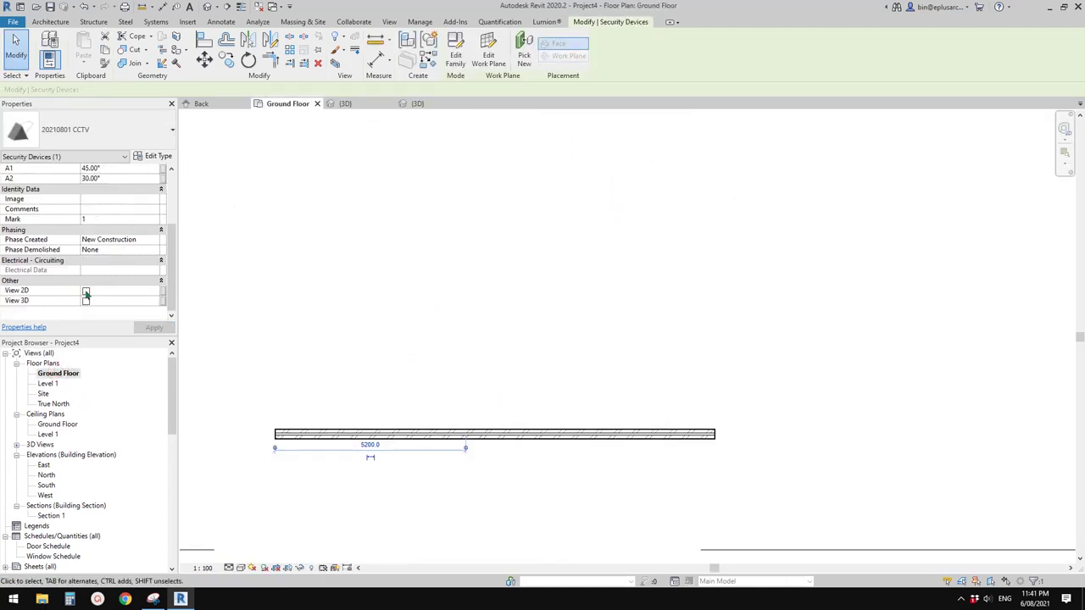
click(86, 292)
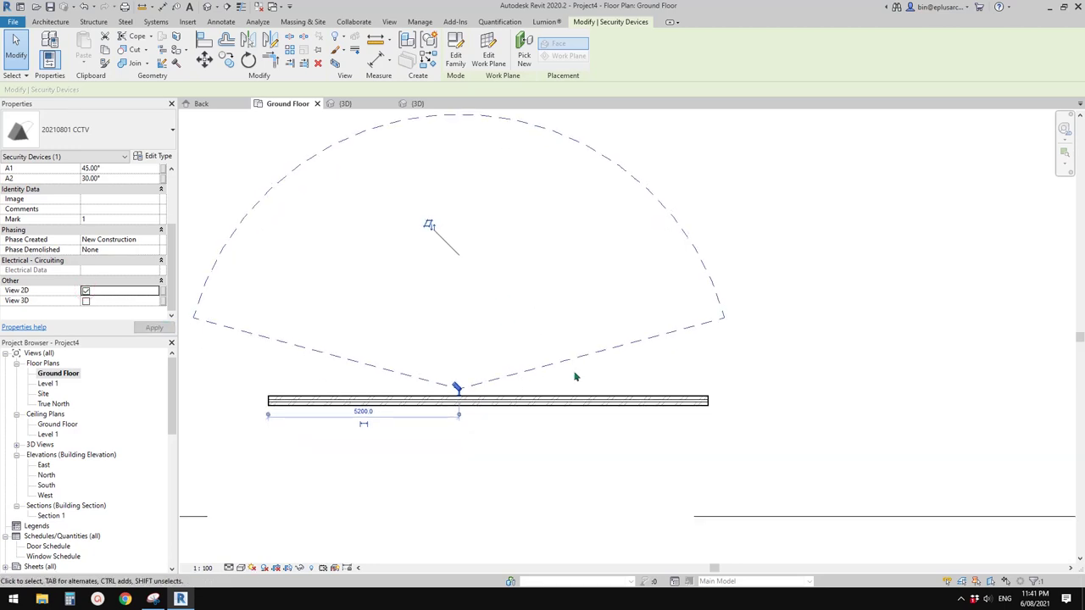
middle_drag(560, 374, 578, 361)
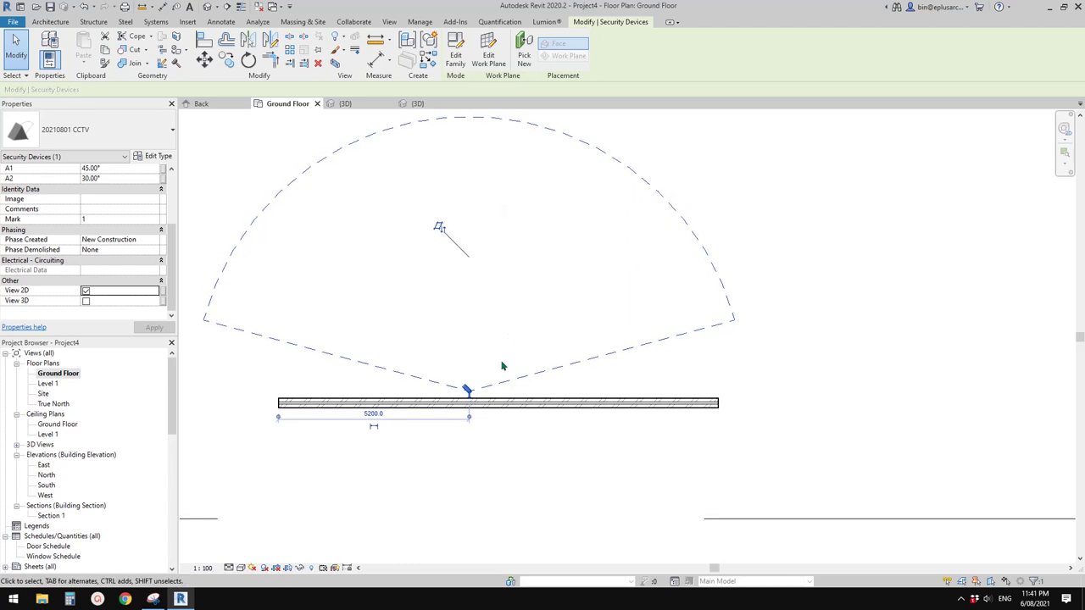
click(86, 291)
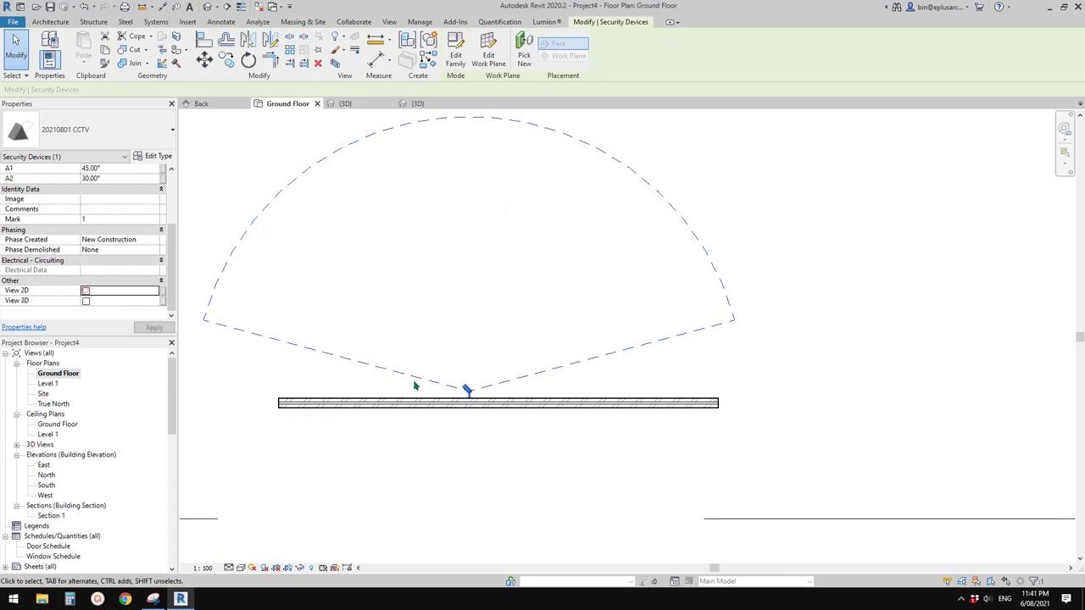
click(86, 291)
click(85, 291)
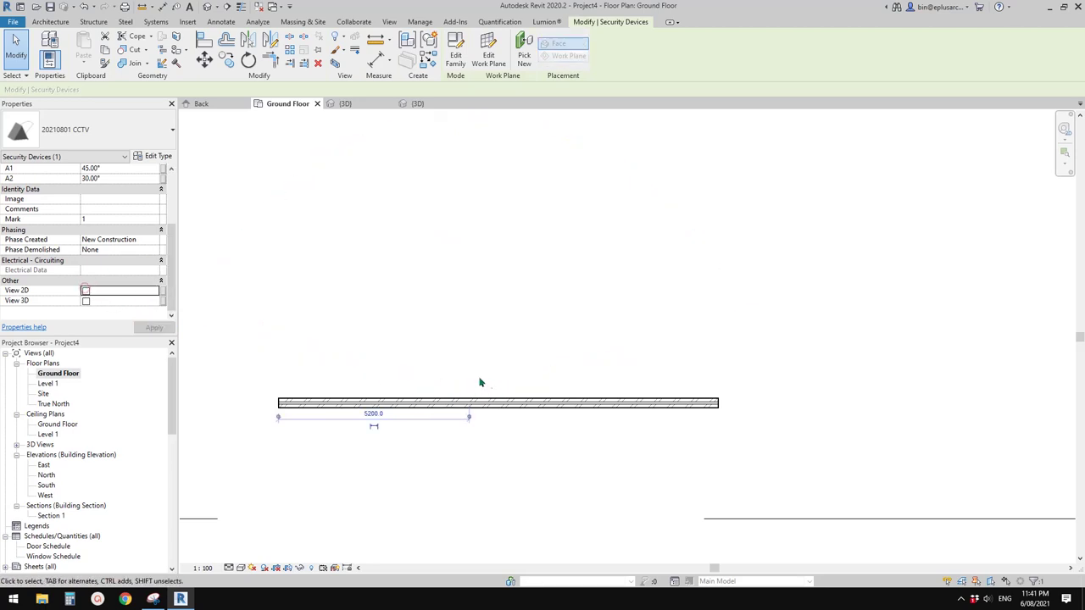
click(85, 290)
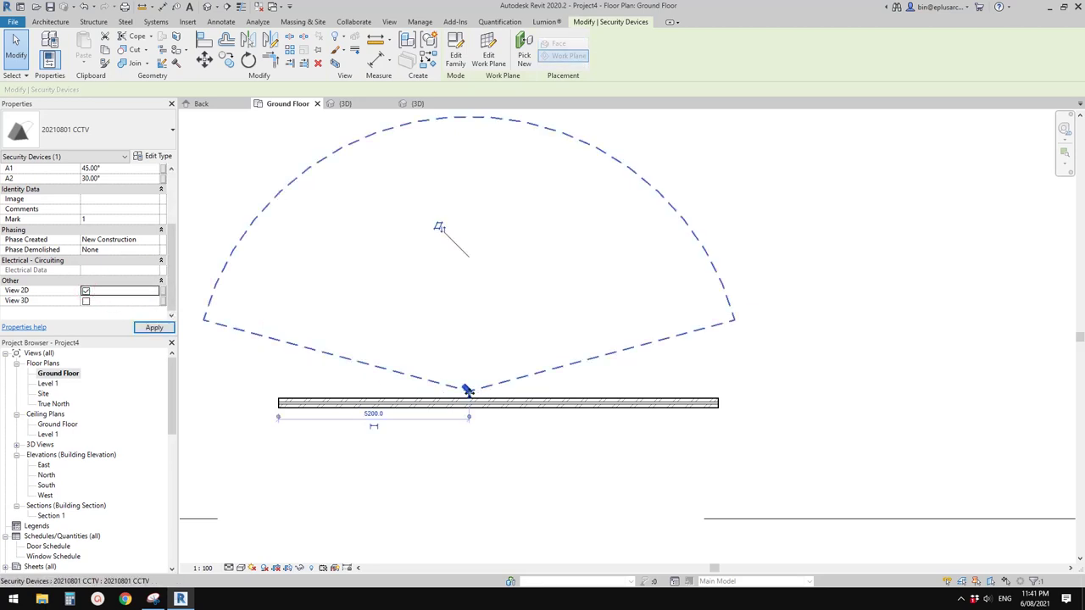
scroll(470, 388, up, 2)
key(Escape)
scroll(322, 318, down, 2)
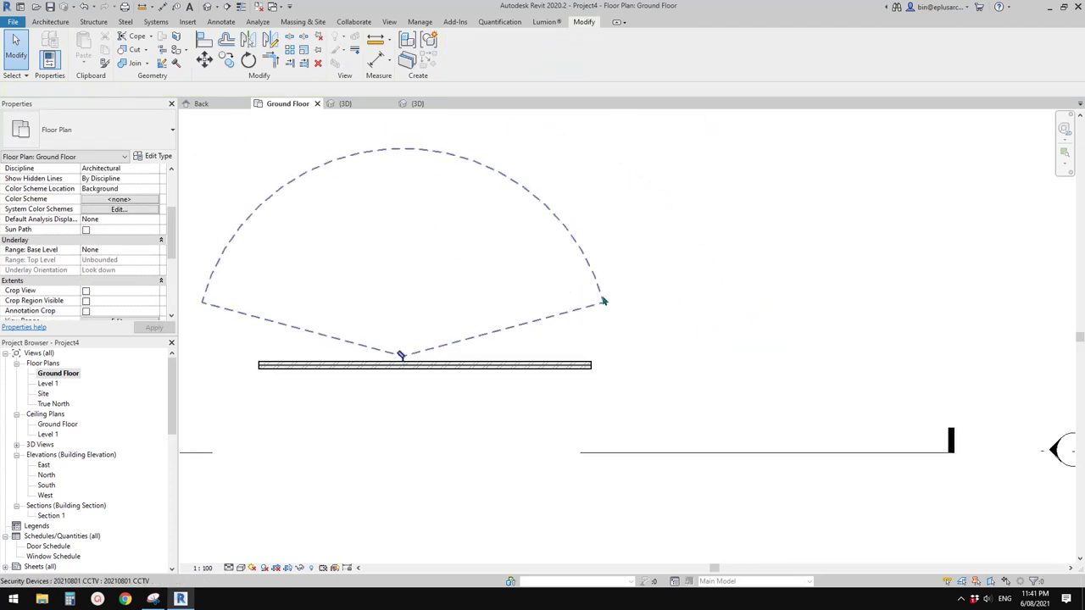
scroll(390, 357, up, 2)
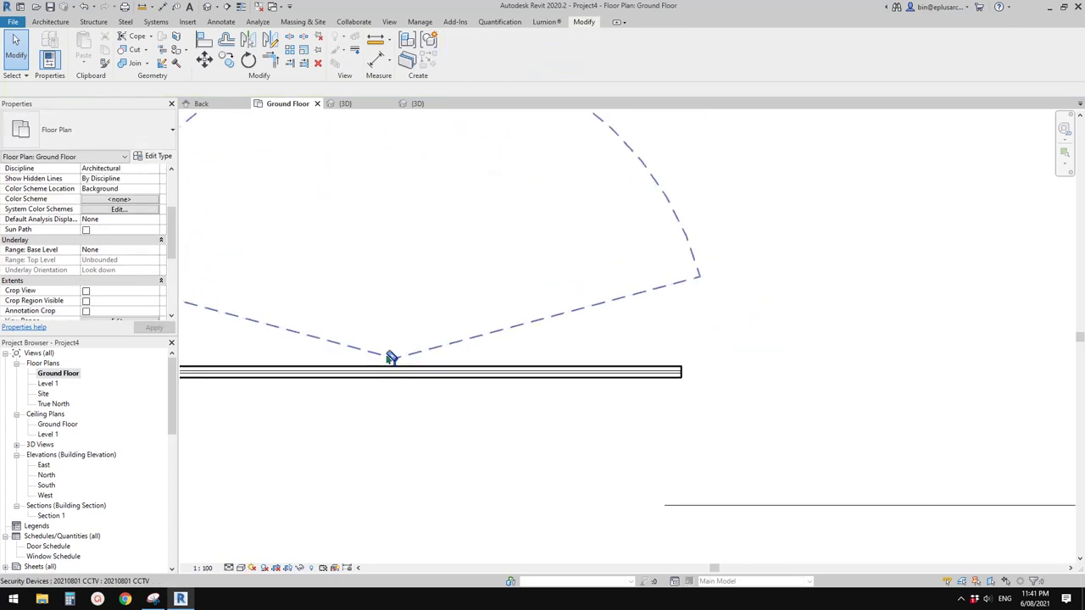
middle_drag(390, 357, 400, 369)
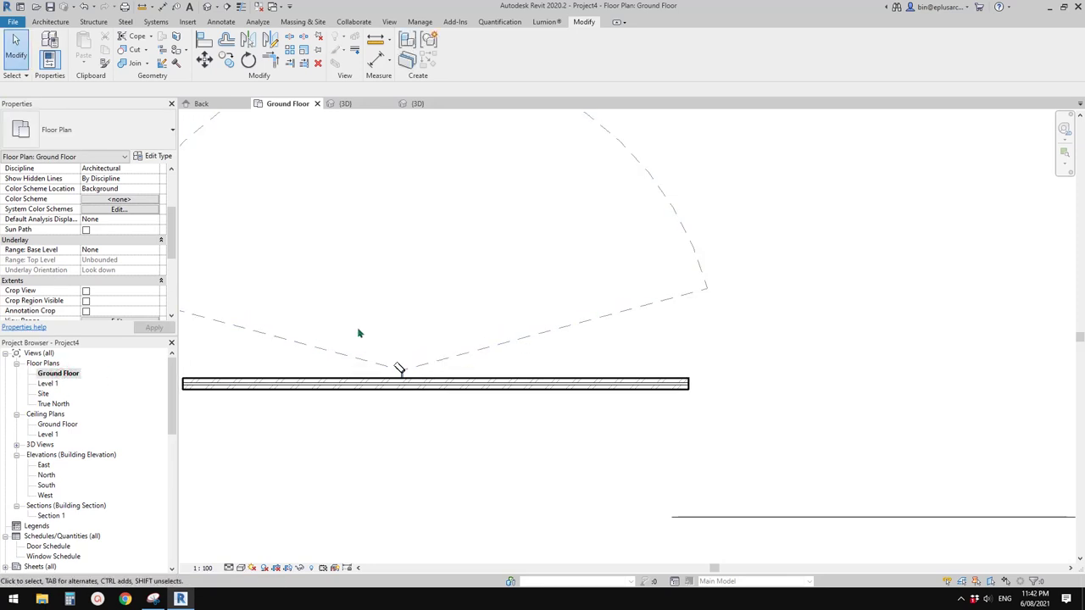
- Reopen the CCTV family for editing and examine the camera body and its mounting at the Ref. Level in the Back elevation
click(365, 360)
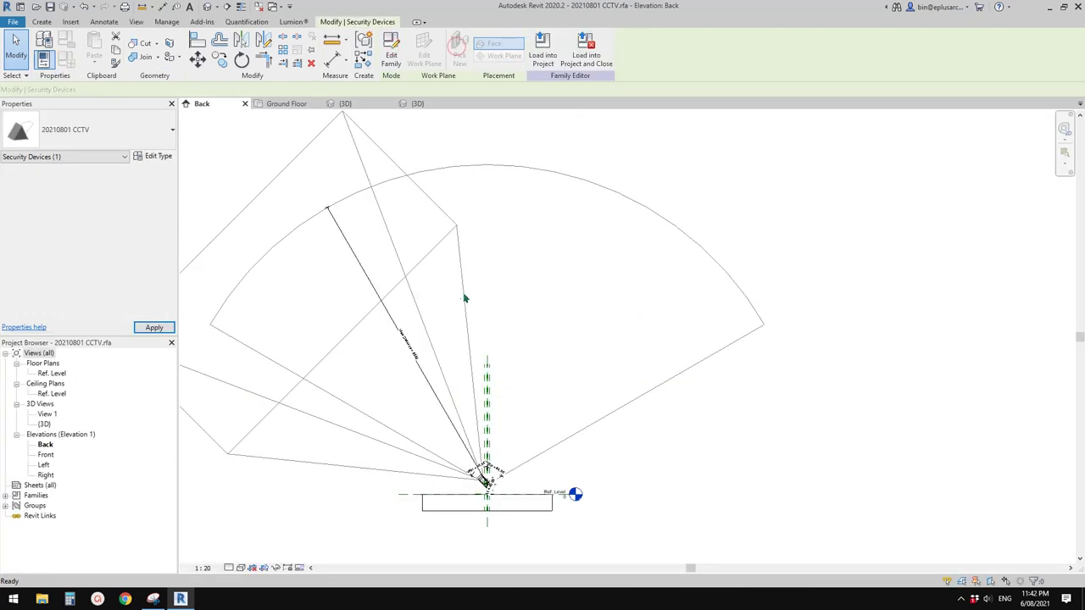
middle_drag(486, 475, 449, 434)
scroll(449, 434, up, 5)
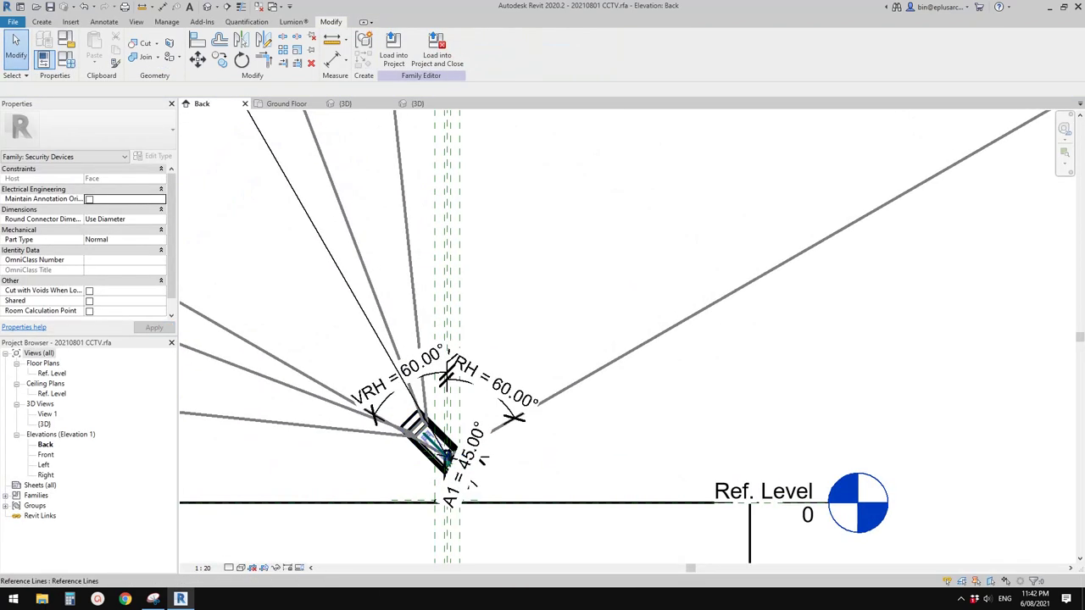
scroll(411, 413, up, 2)
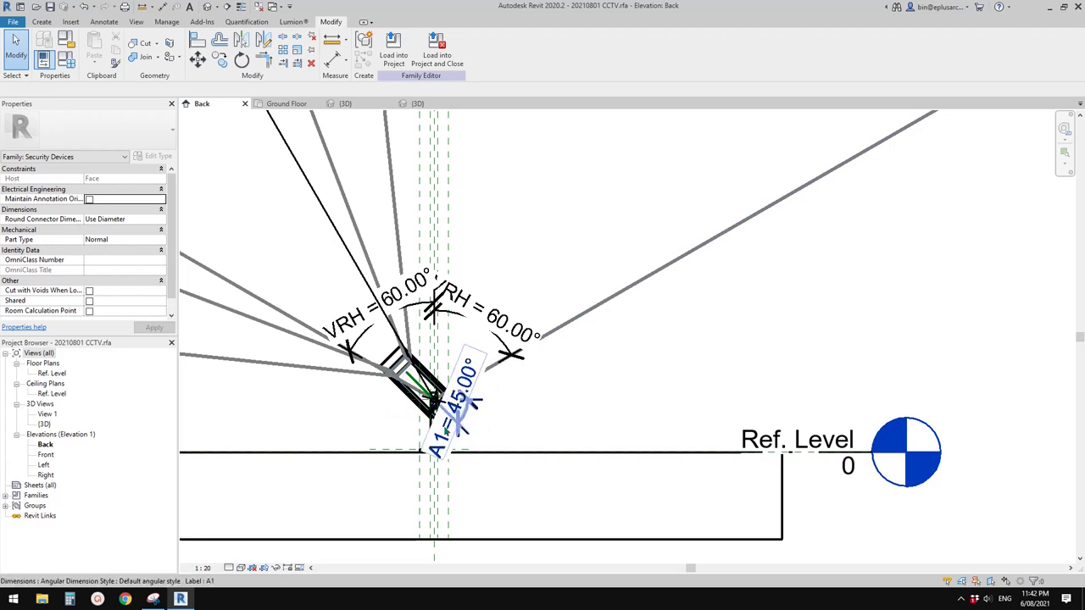
middle_drag(365, 394, 399, 376)
scroll(393, 315, down, 2)
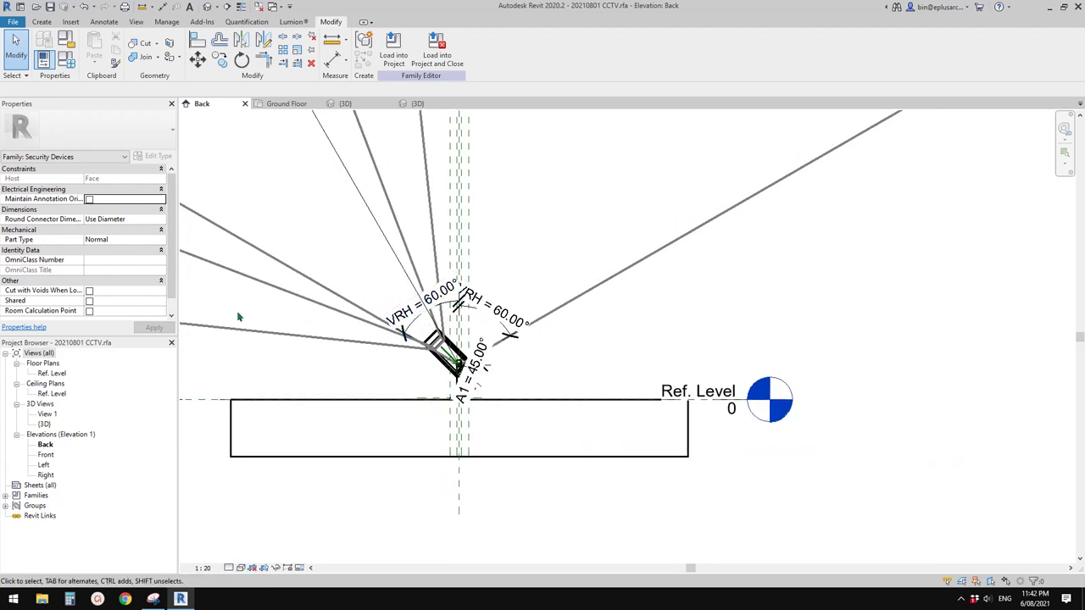
click(43, 22)
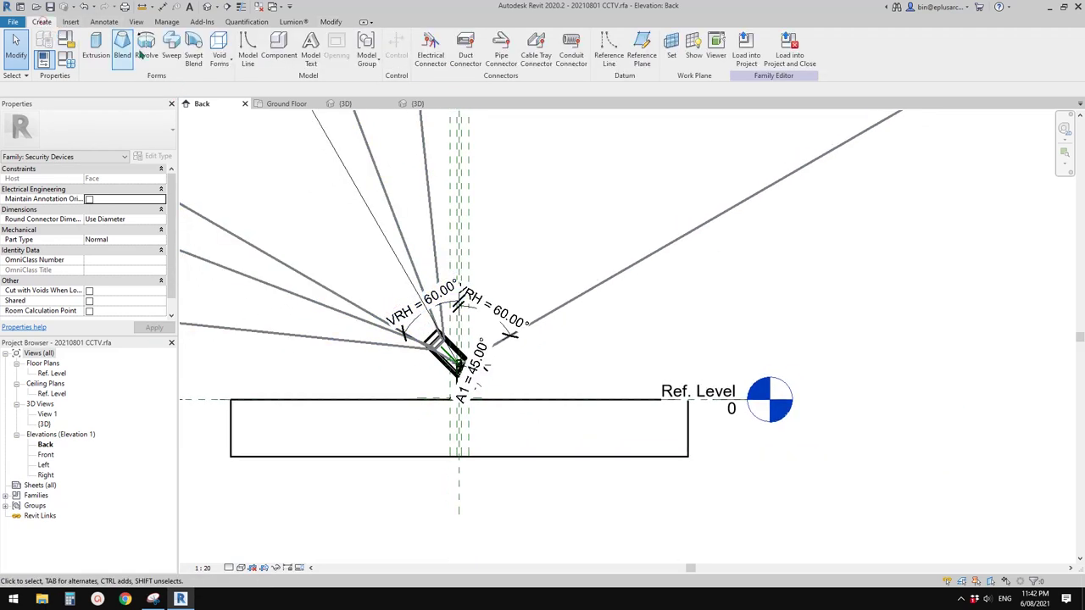
key(l)
key(i)
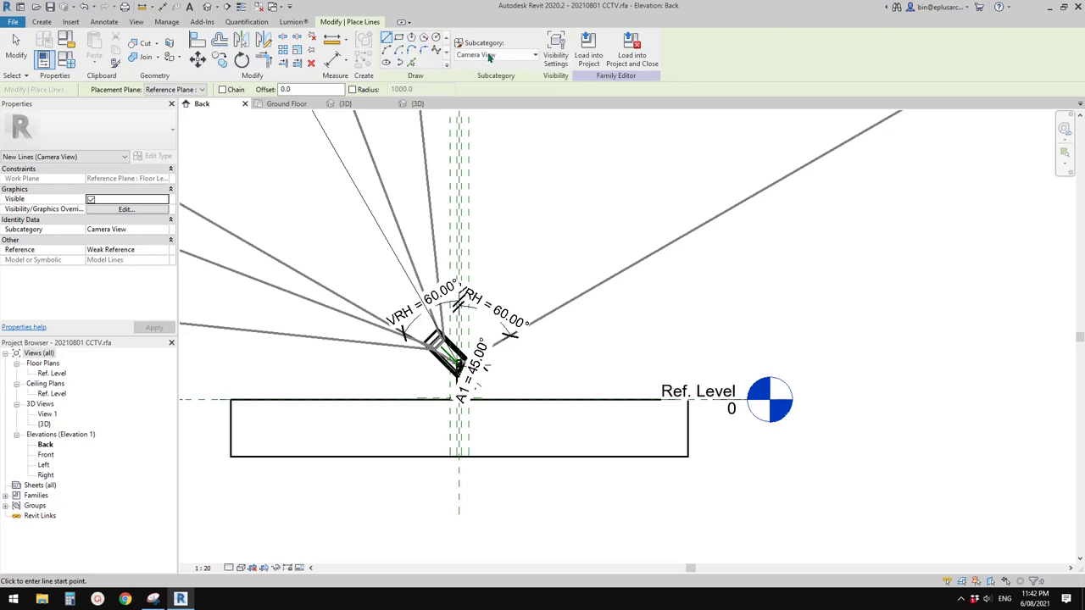
click(514, 54)
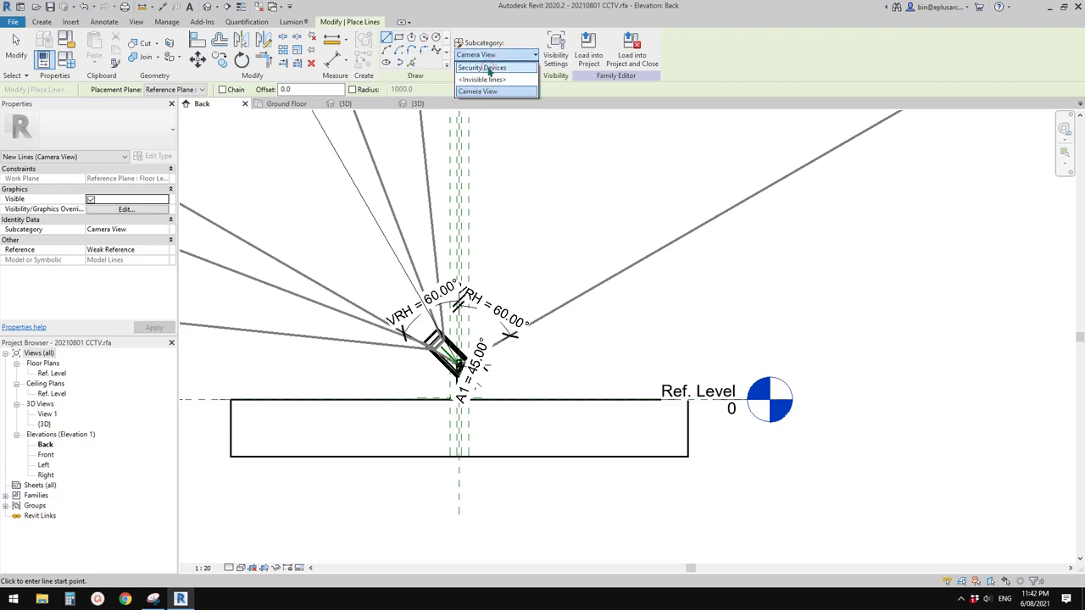
click(489, 68)
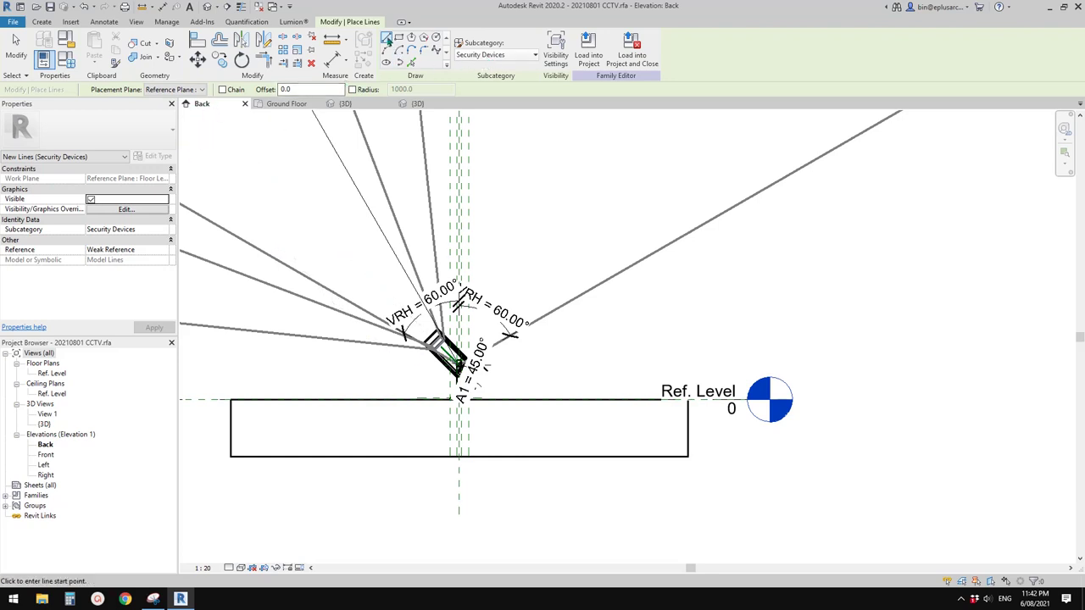
- Start a masking region at the camera and sketch a horizontal edge about 100 mm long and a slanted edge down to the Ref. Level
scroll(469, 392, up, 3)
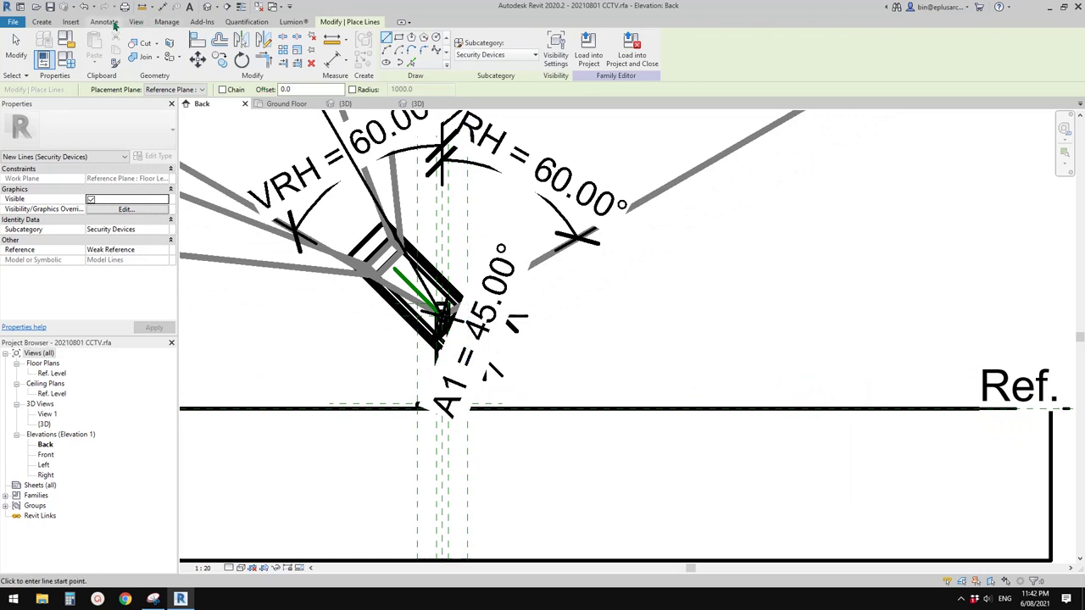
click(112, 23)
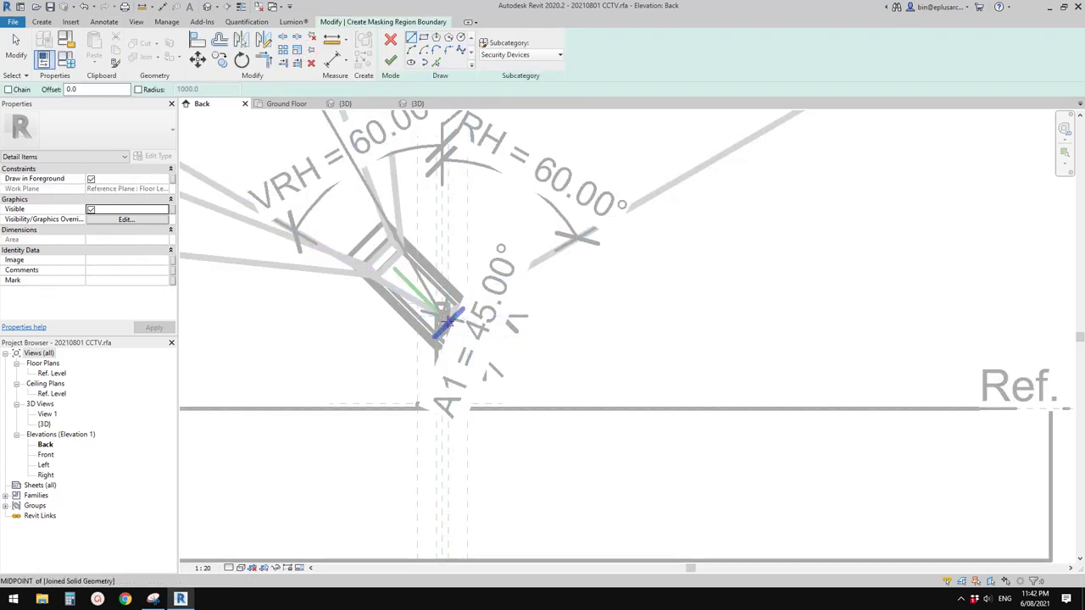
click(441, 316)
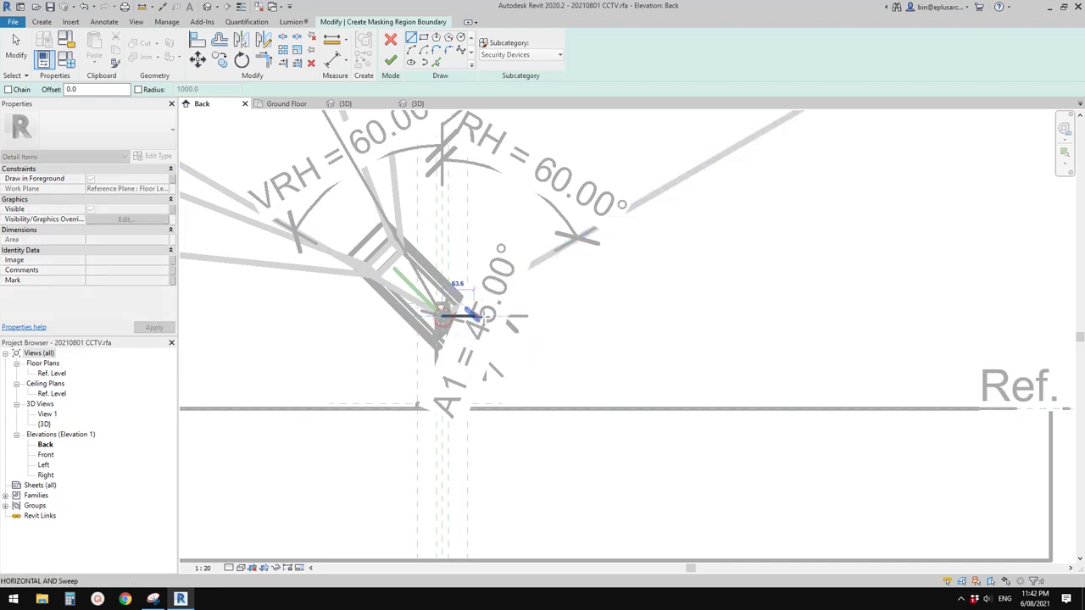
click(492, 316)
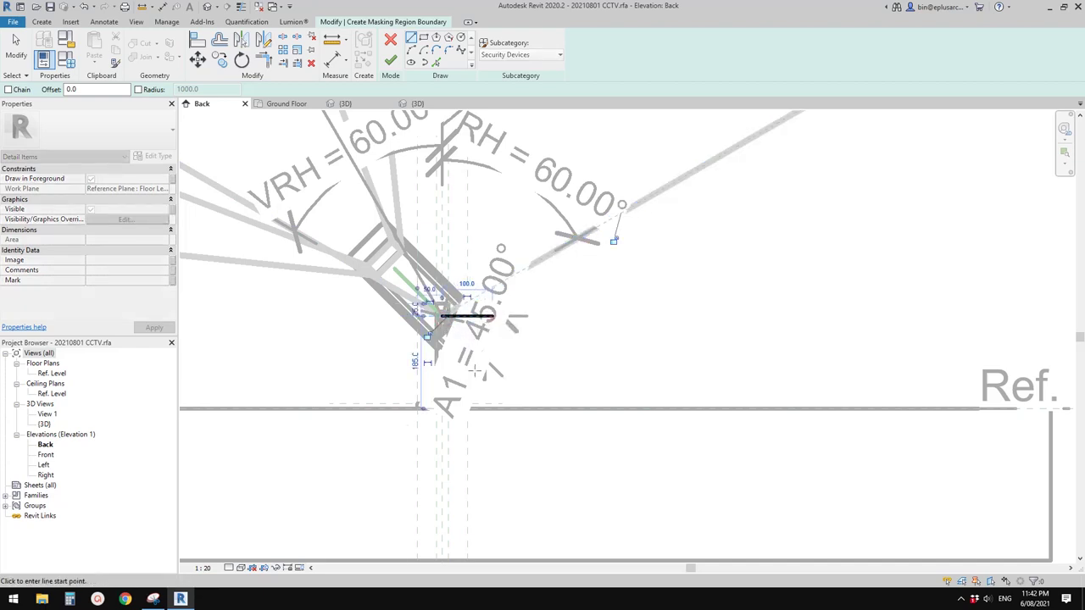
click(491, 316)
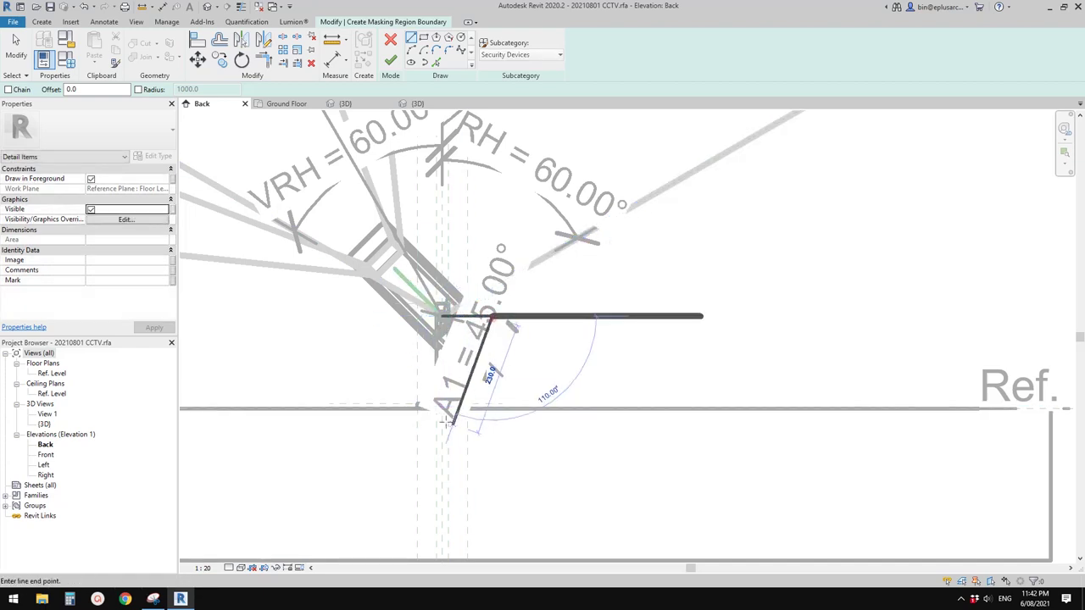
click(442, 408)
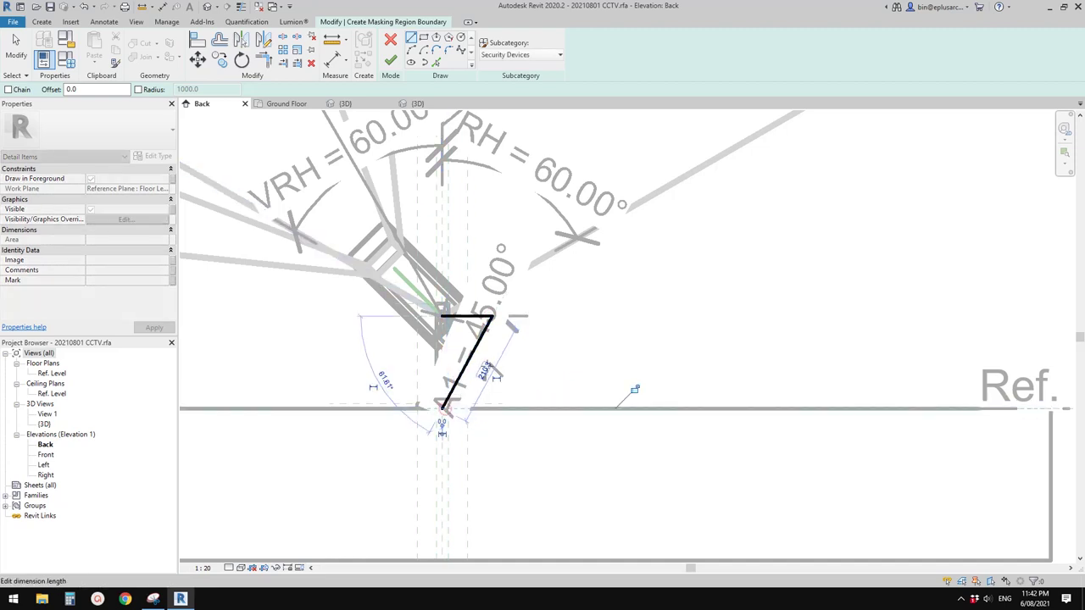
key(Escape)
key(Escape)
click(484, 338)
key(m)
key(m)
middle_drag(459, 337, 450, 340)
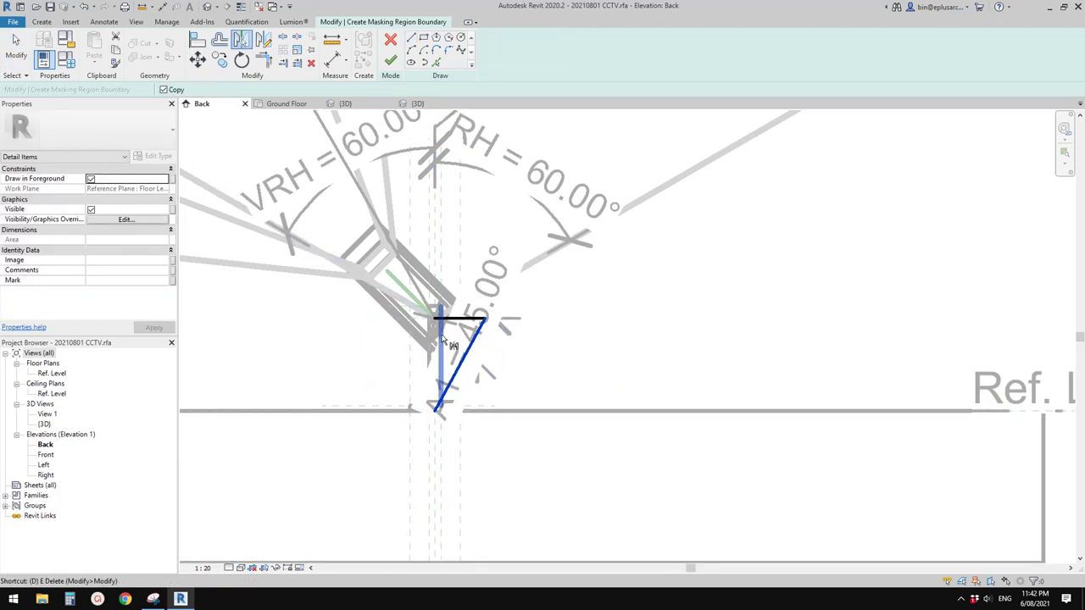
- Mirror the slanted masking region edge about a vertical axis drawn from the camera end of the horizontal edge
click(474, 349)
scroll(471, 340, up, 1)
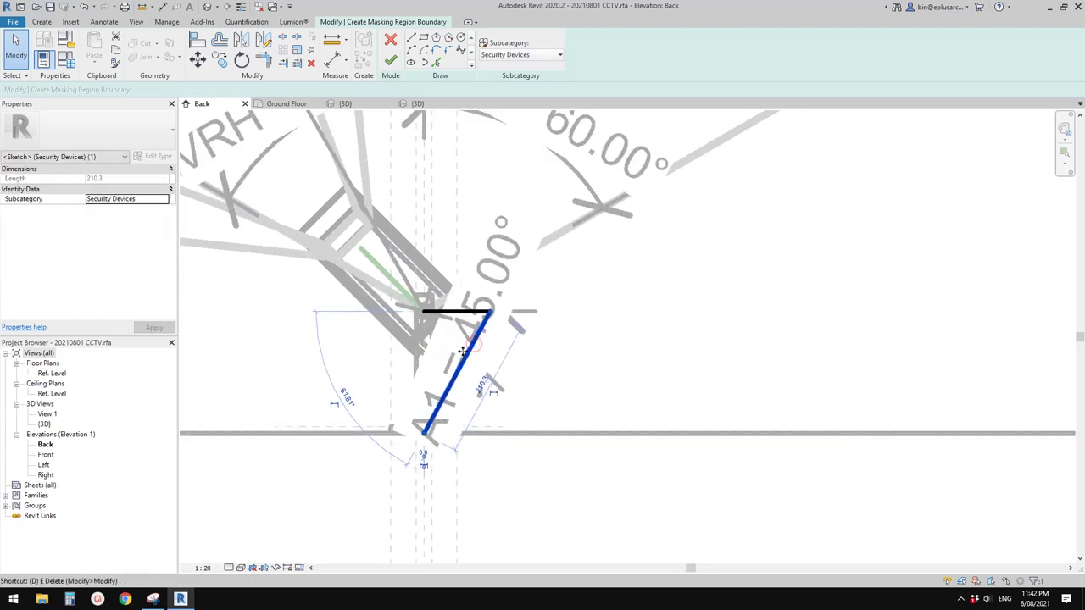
key(d)
key(m)
click(423, 312)
scroll(426, 440, down, 1)
middle_drag(426, 458, 426, 412)
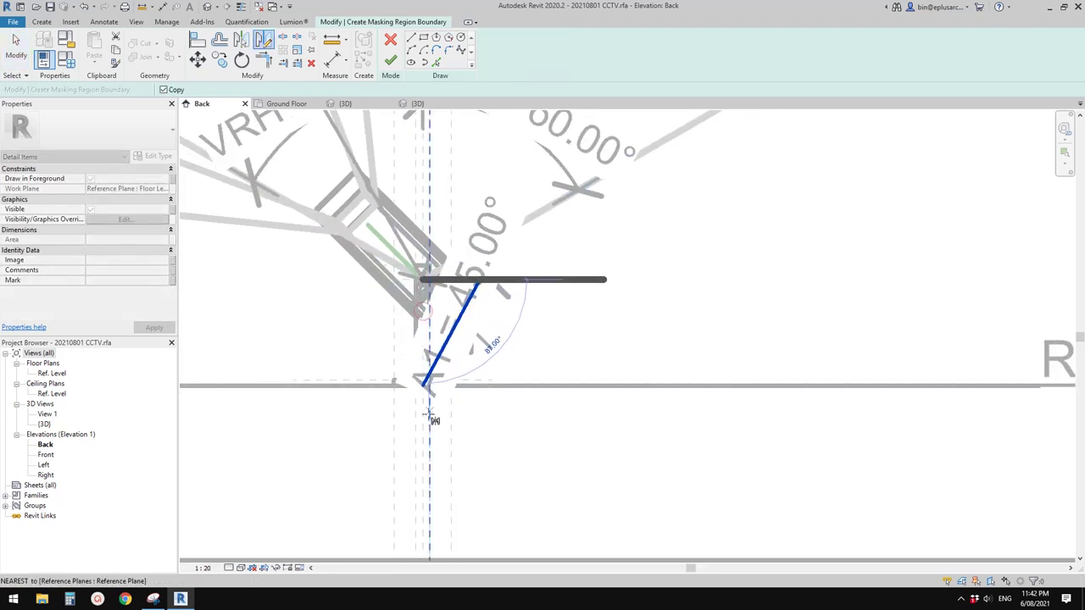
click(424, 433)
key(Escape)
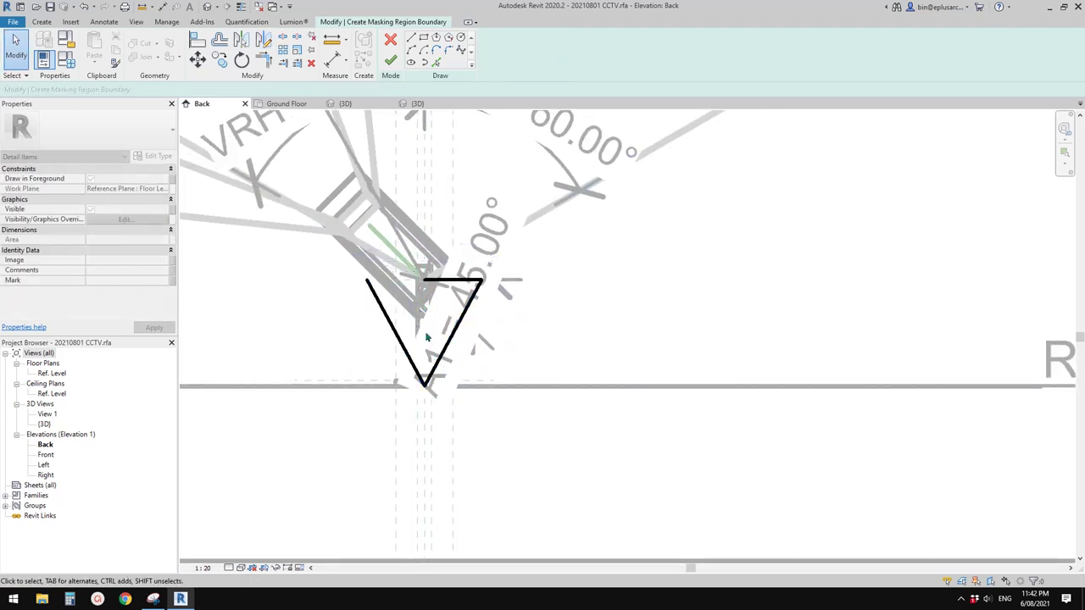
- Trim the horizontal edge to meet the mirrored slanted edge, closing the triangle, and finish the masking region
middle_drag(427, 336, 424, 340)
key(t)
key(r)
click(438, 281)
click(387, 316)
key(Escape)
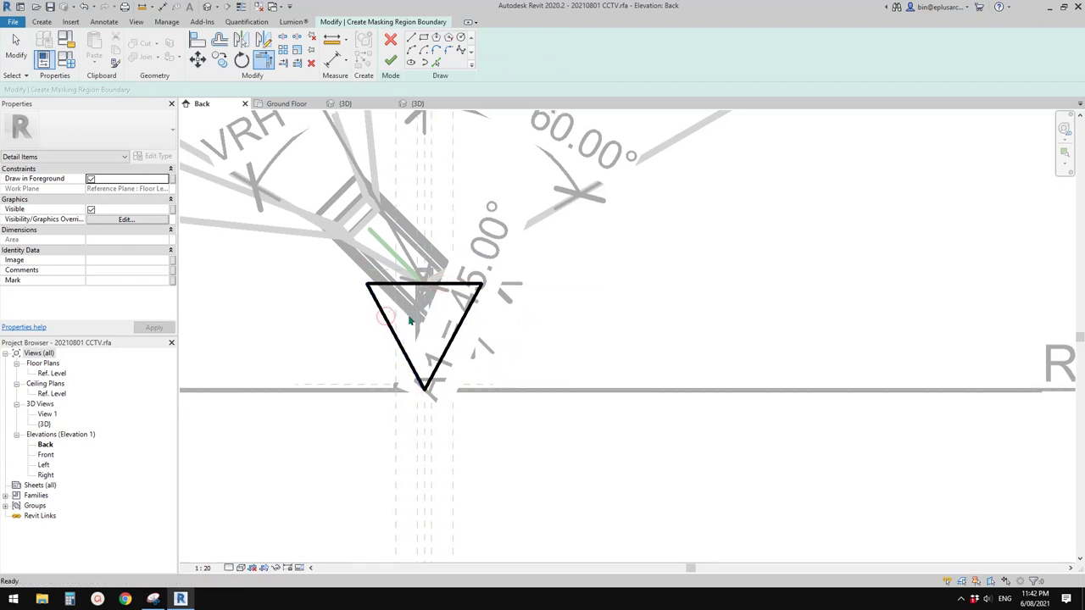
scroll(439, 373, down, 2)
click(388, 61)
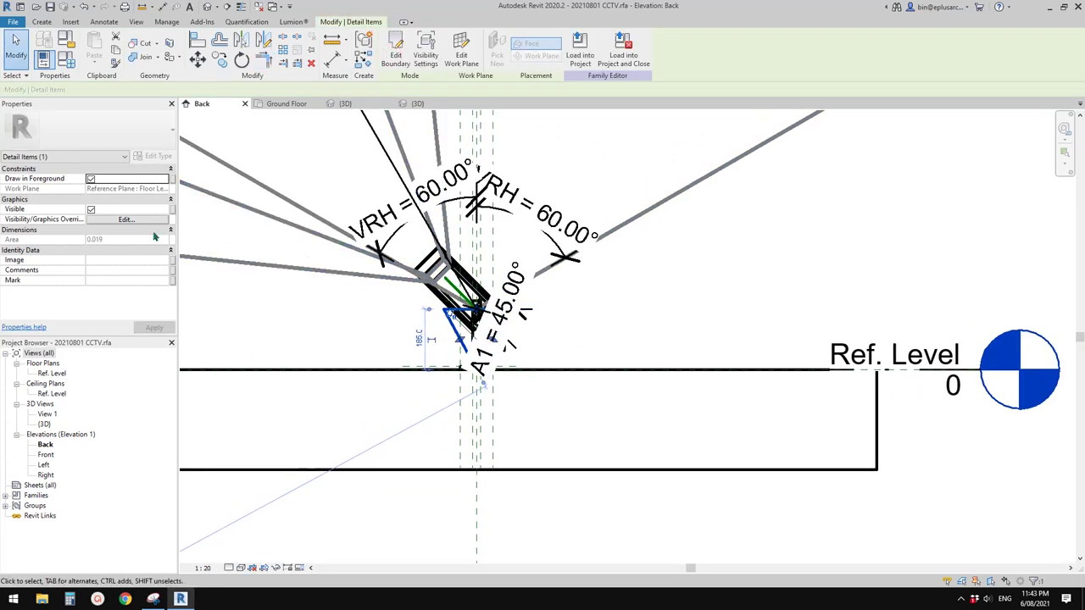
- Review the triangular masking region's family element visibility settings and leave them unchanged
click(133, 221)
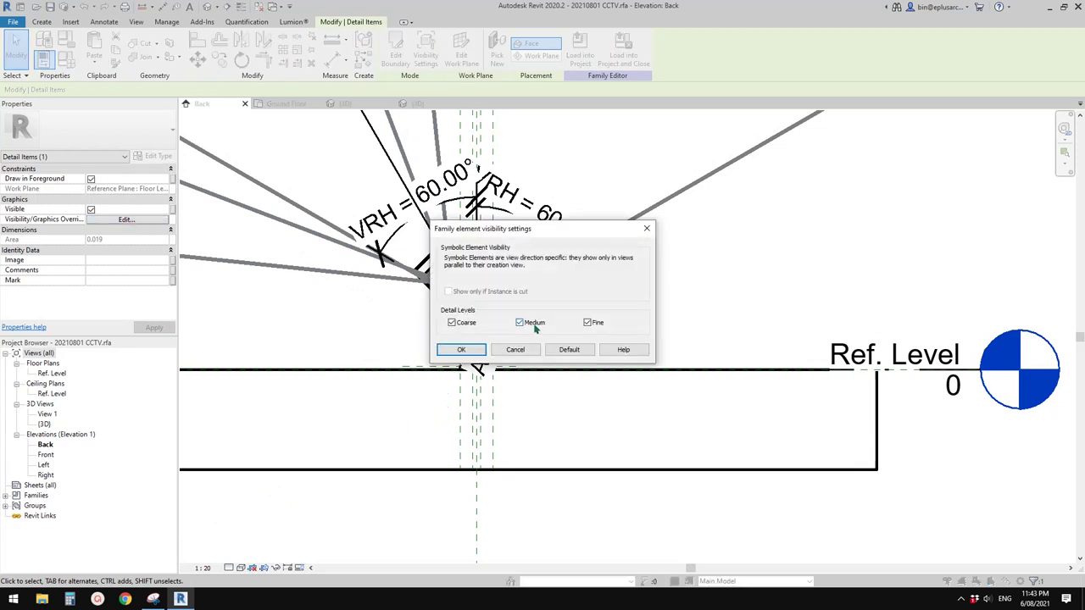
click(643, 229)
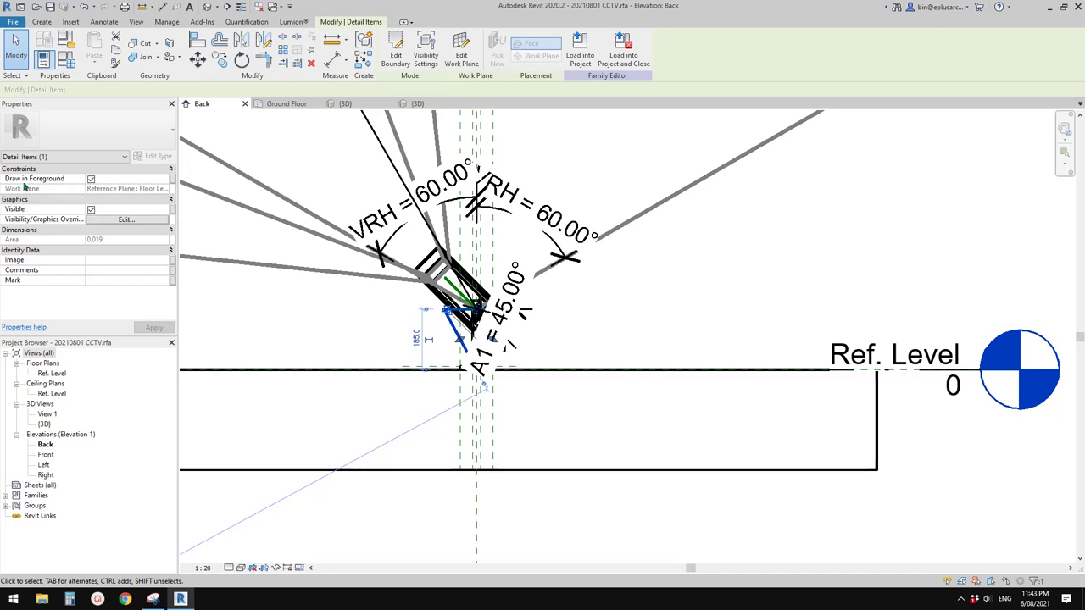
middle_drag(480, 245, 488, 260)
key(Escape)
scroll(490, 259, down, 1)
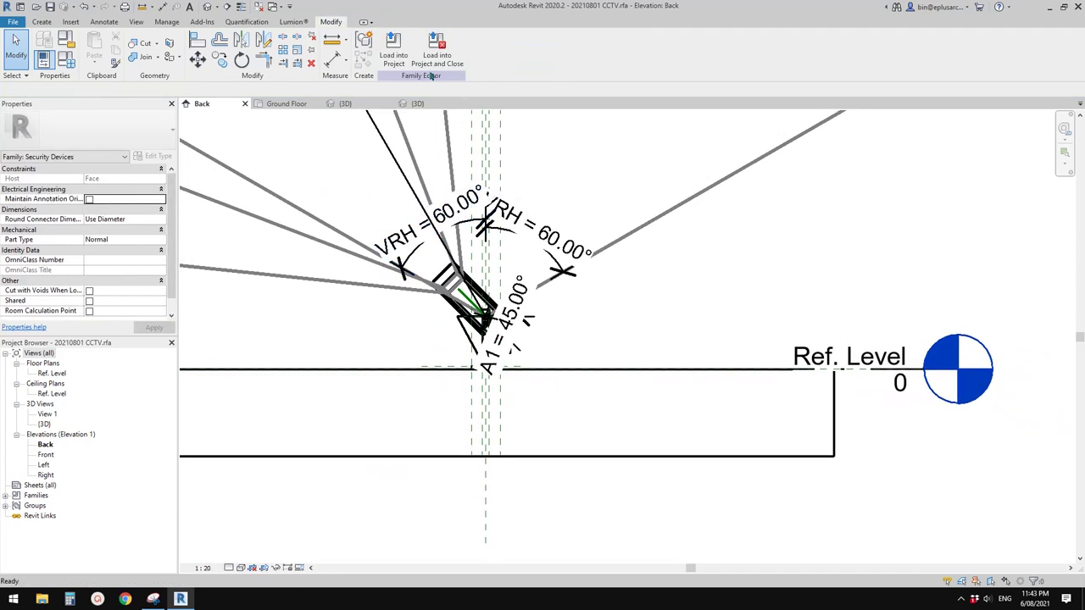
- Load the family into the project, overwriting the existing version, and inspect the camera symbol in the Ground Floor plan
click(393, 51)
click(470, 273)
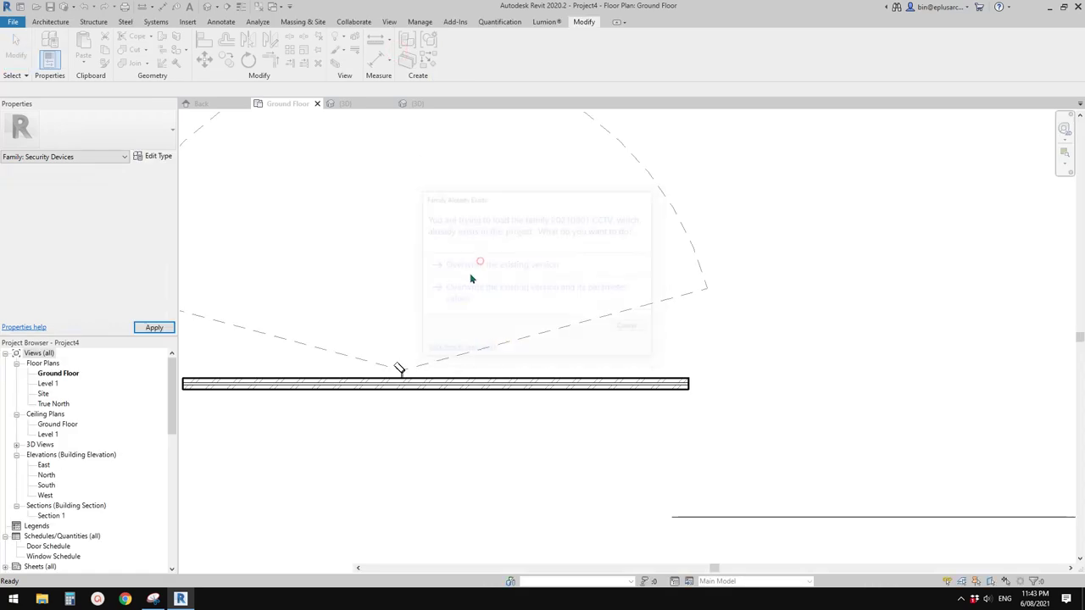
scroll(390, 375, up, 5)
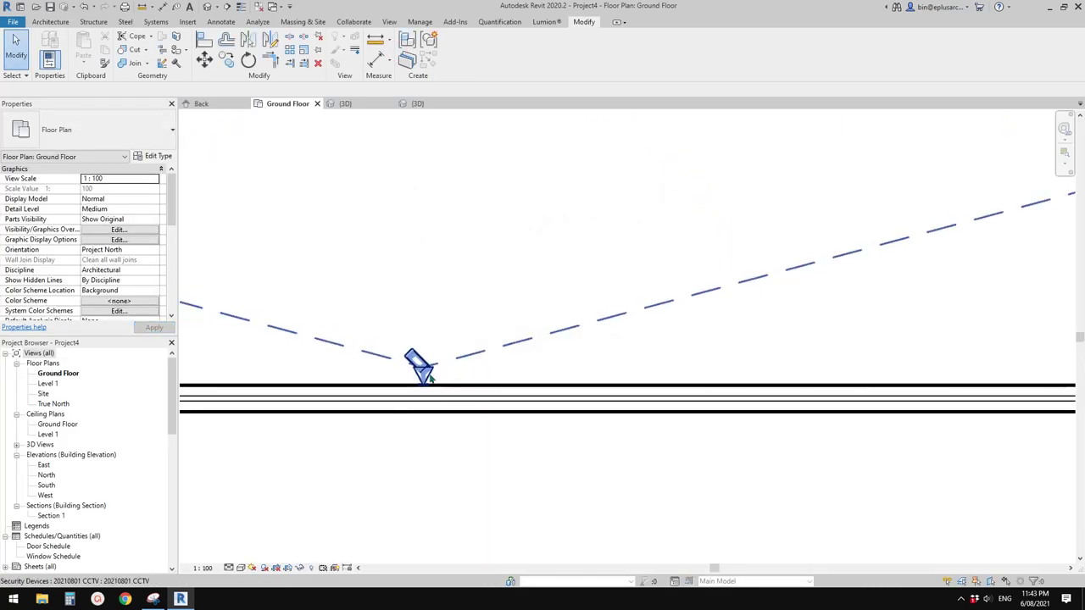
scroll(431, 376, down, 2)
middle_drag(431, 377, 470, 336)
scroll(462, 328, up, 2)
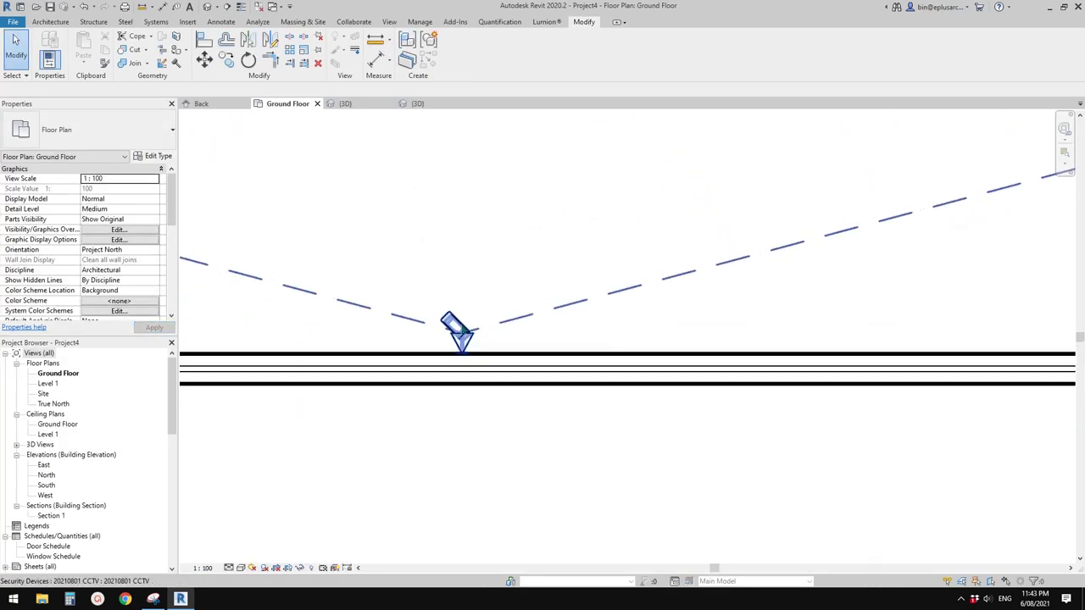
- Reopen the CCTV family in 3D and turn off Front/Back display for the camera body, its pivot, the post and the base plate
click(455, 326)
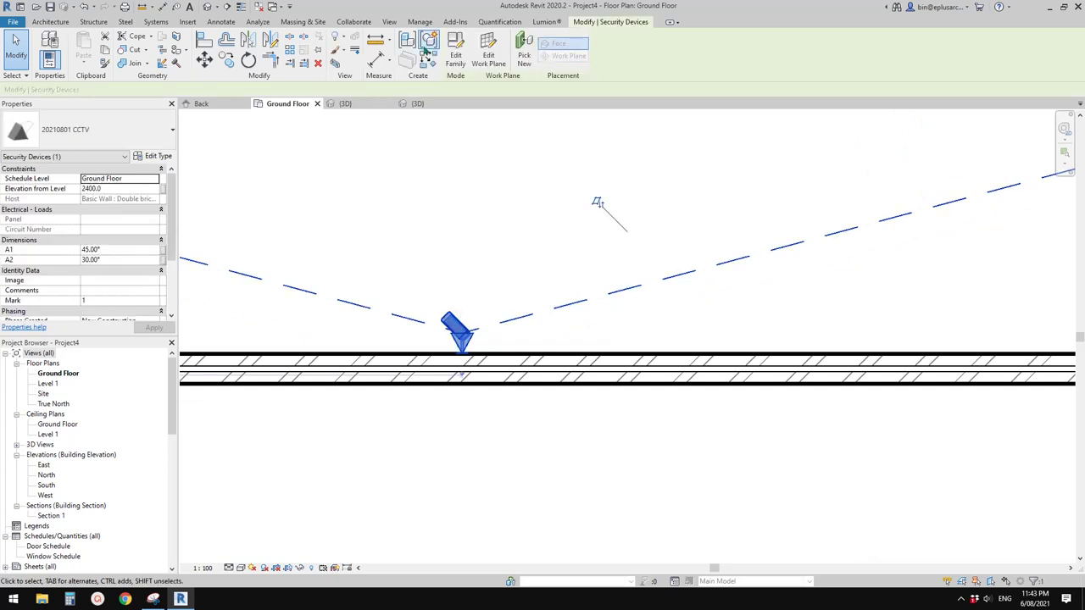
click(455, 51)
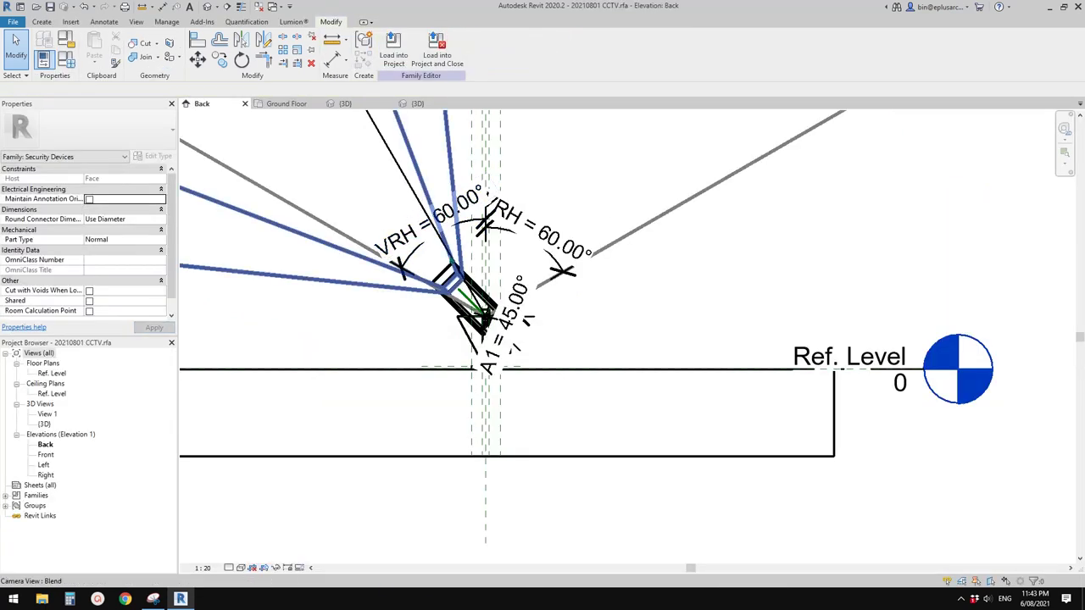
click(206, 8)
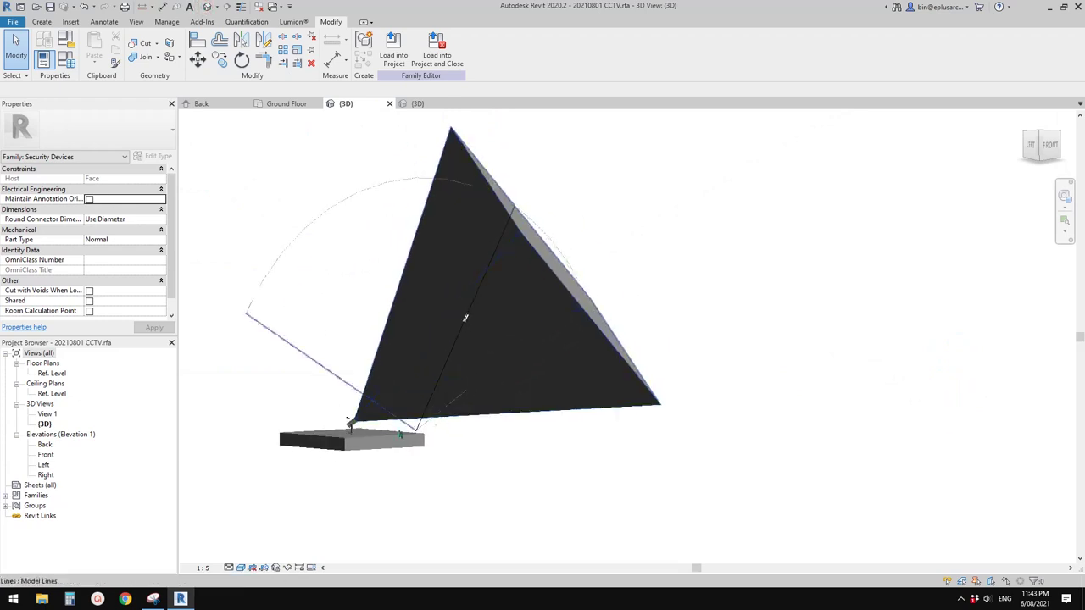
scroll(343, 440, up, 5)
click(343, 440)
scroll(360, 417, up, 4)
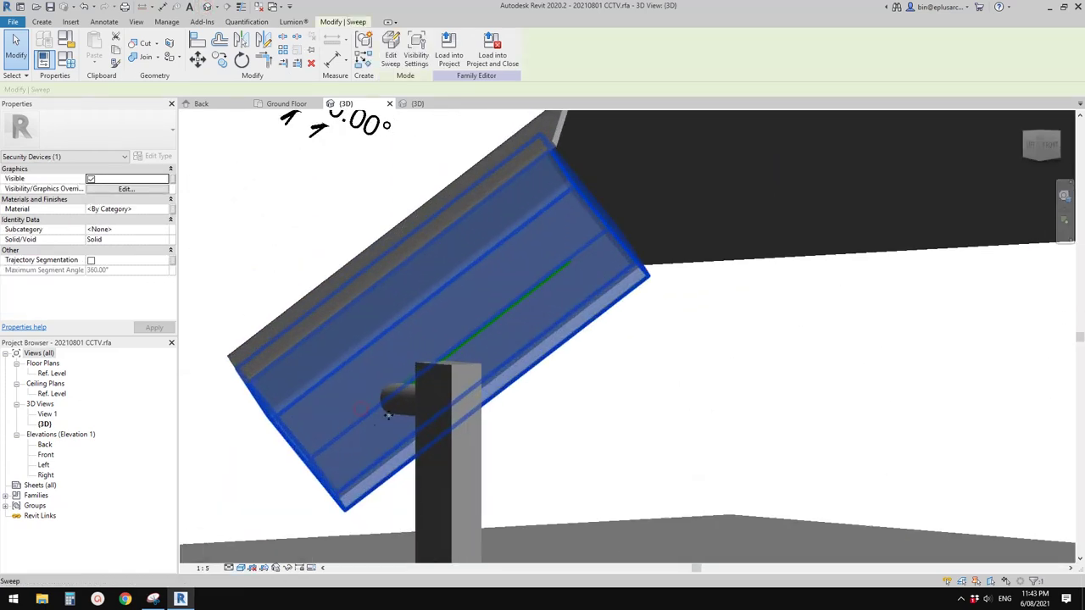
scroll(370, 314, down, 5)
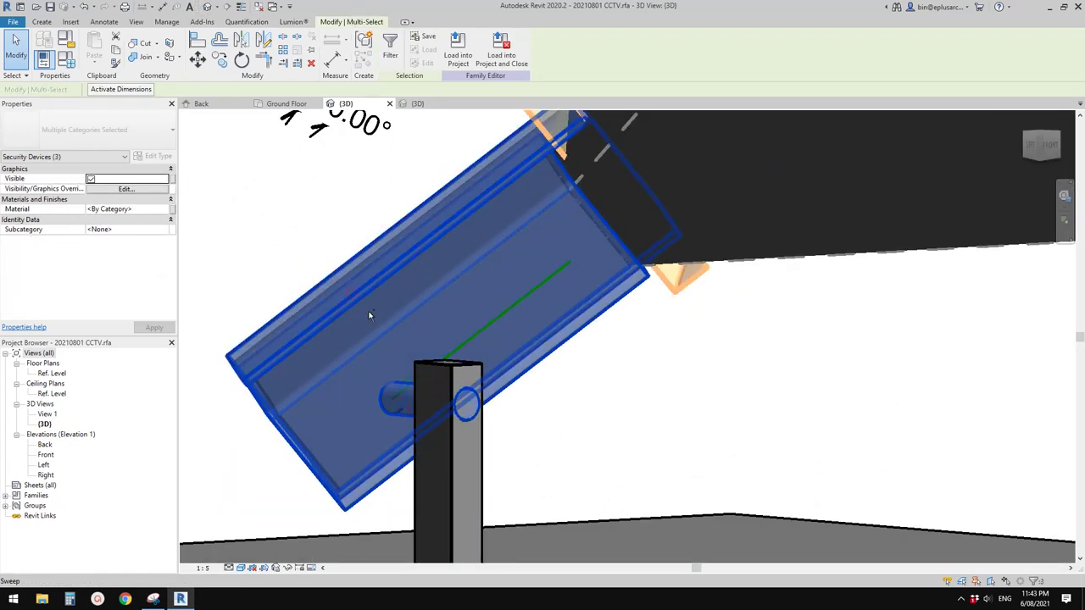
ctrl+click(377, 329)
ctrl+click(368, 406)
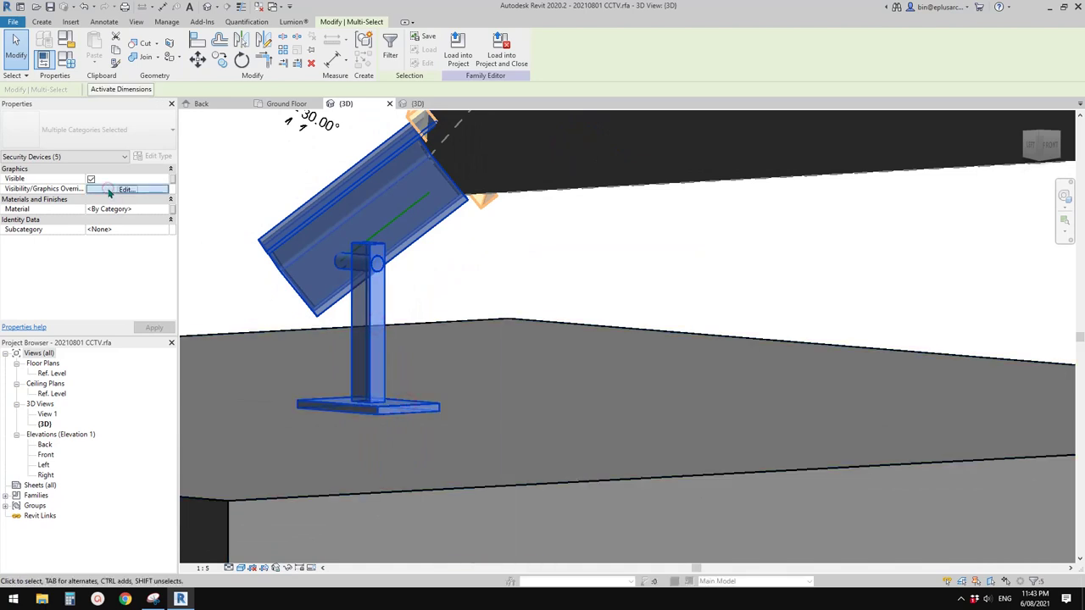
click(124, 189)
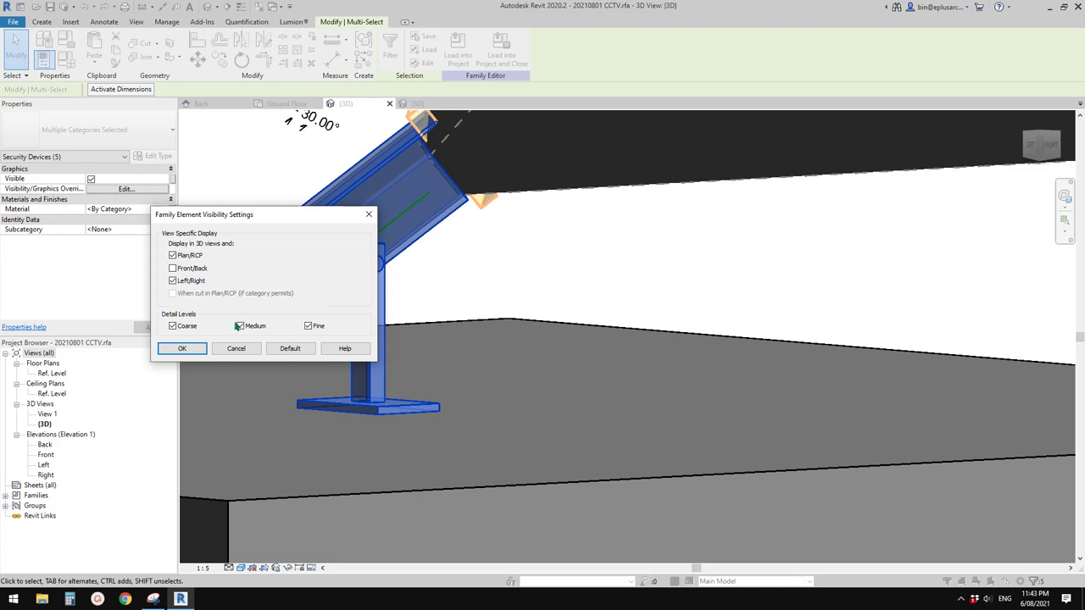
click(183, 348)
- Load the family, overwriting the existing version, and check the placed camera in the Ground Floor plan and the 3D view
click(458, 51)
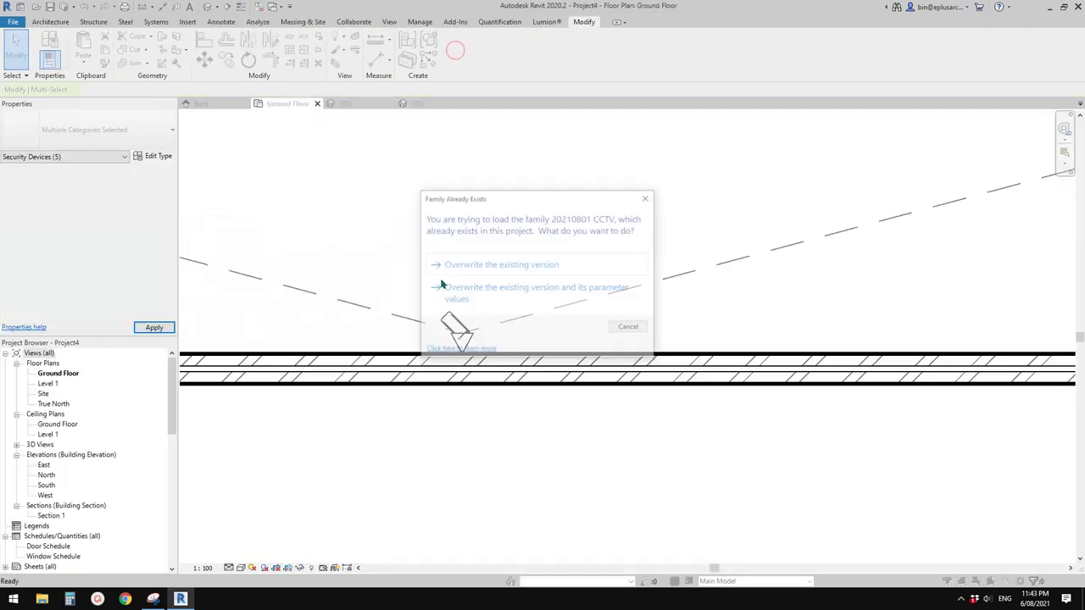
click(484, 266)
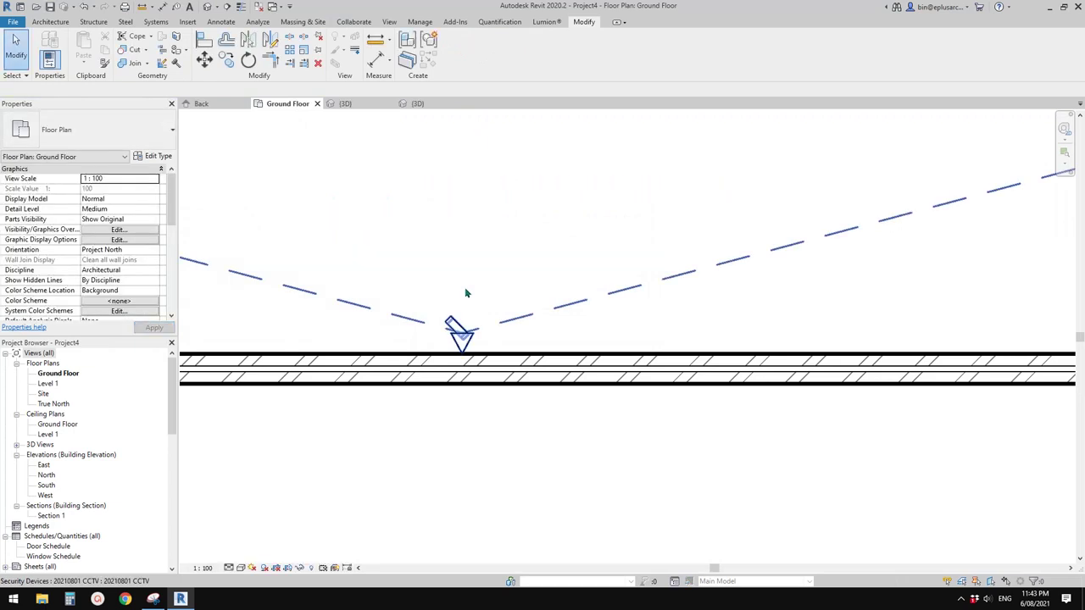
click(209, 8)
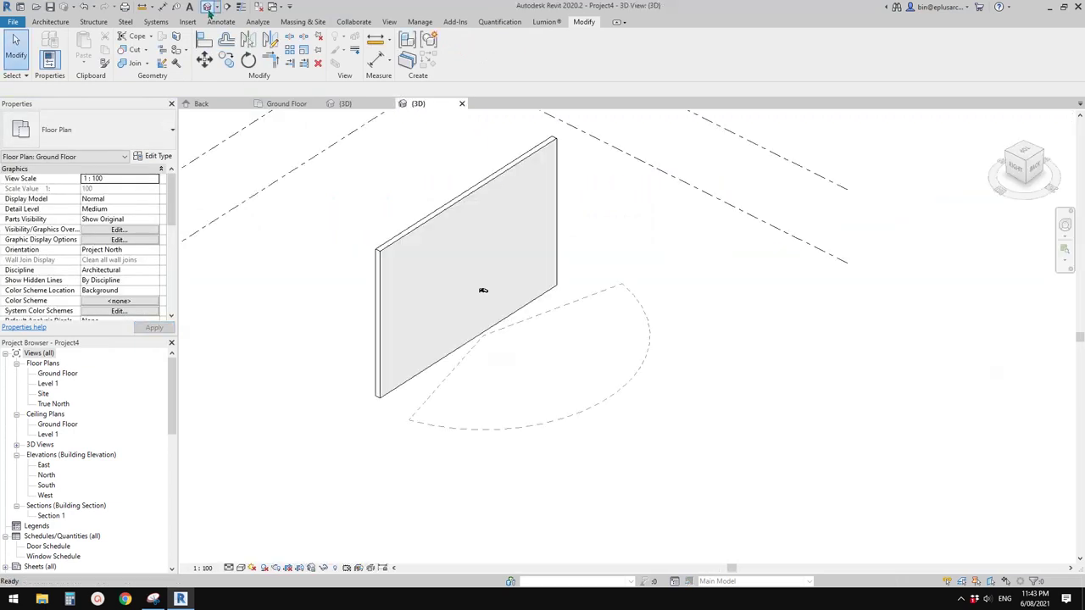
scroll(454, 291, up, 4)
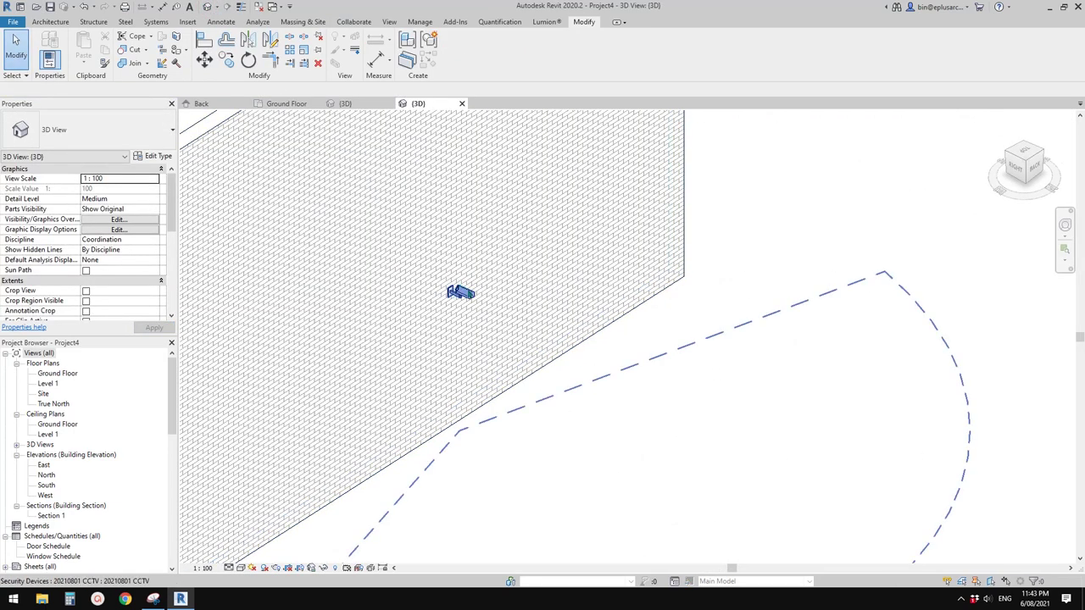
- Reopen the CCTV family for editing from the placed camera and examine the camera body in its 3D view
double_click(462, 291)
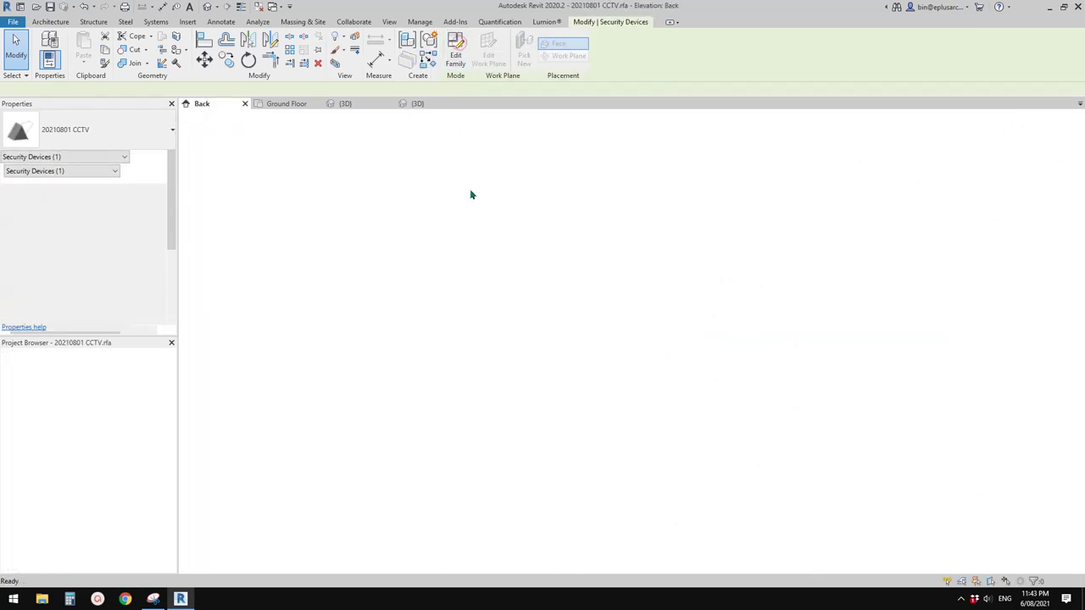
scroll(461, 301, up, 3)
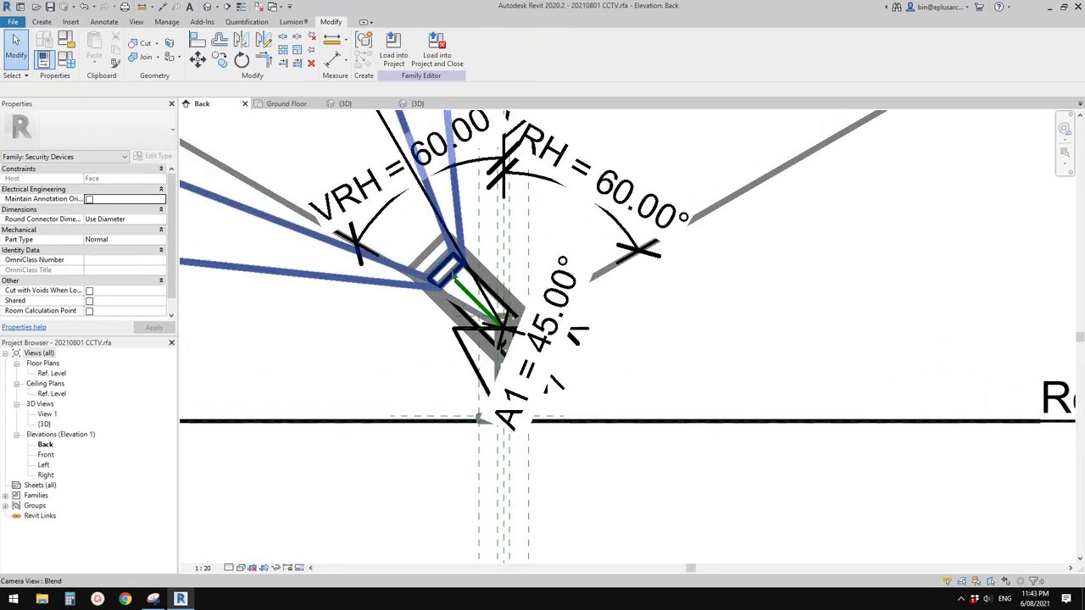
click(207, 8)
click(373, 210)
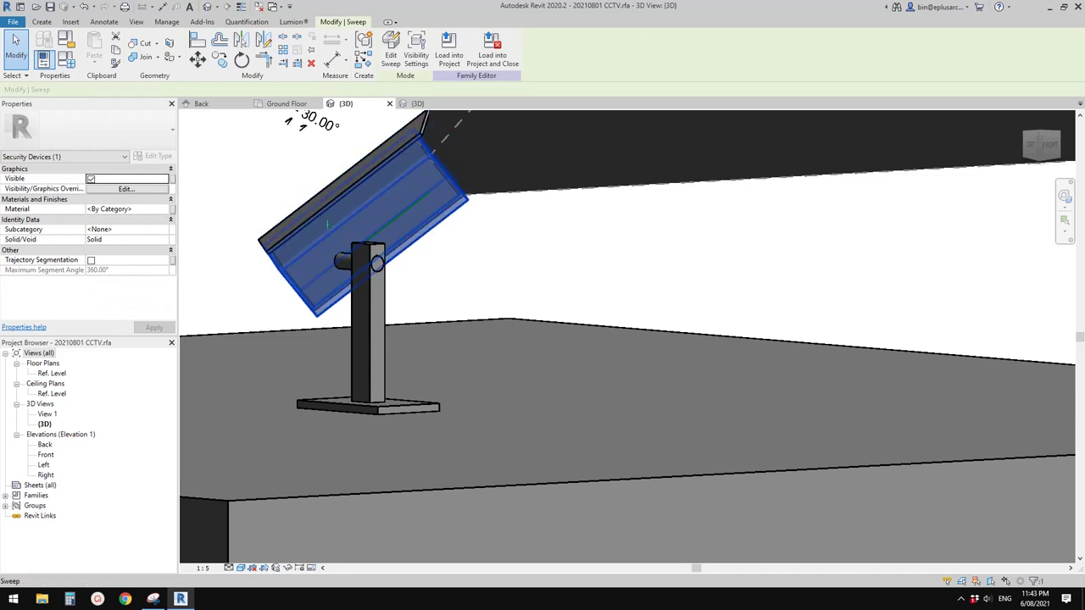
scroll(343, 232, down, 4)
middle_drag(384, 257, 450, 285)
click(364, 206)
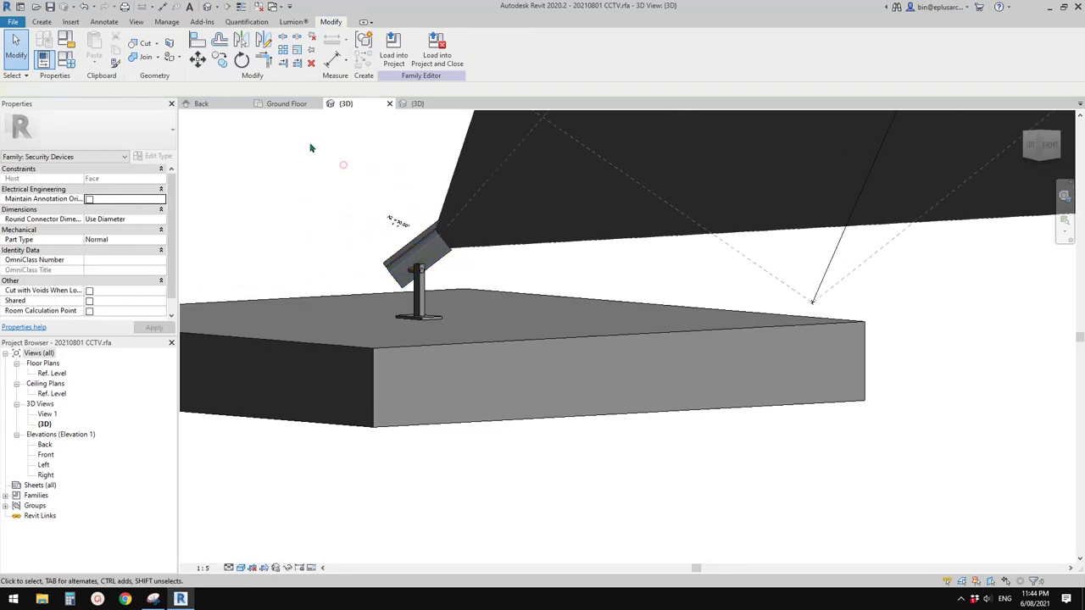
- Select the whole camera assembly, filter it to Security Devices only, and turn off its Front/Back display
drag(310, 143, 488, 342)
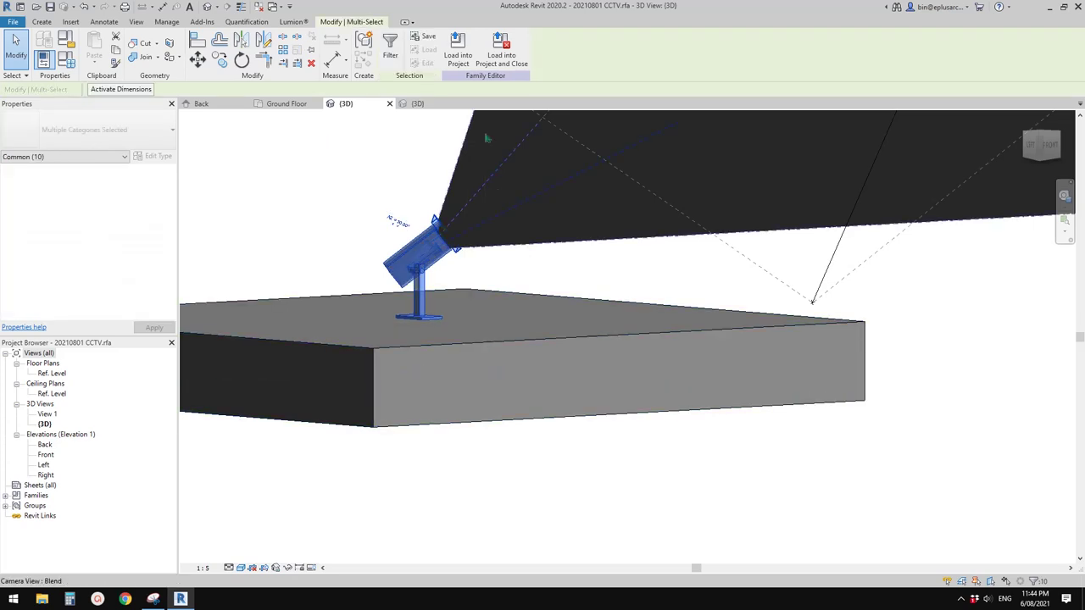
click(390, 49)
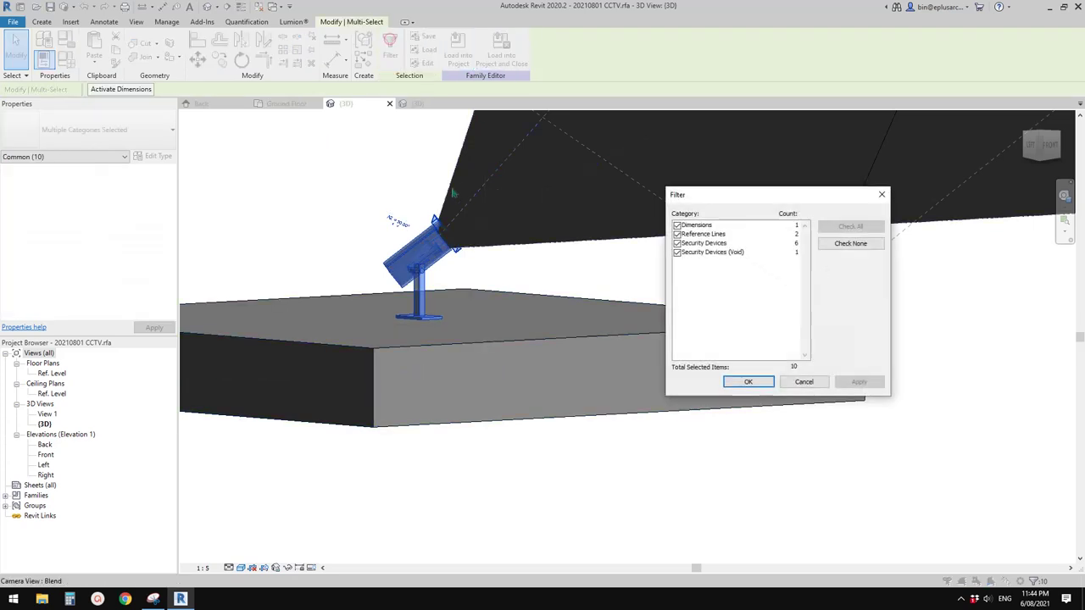
click(687, 254)
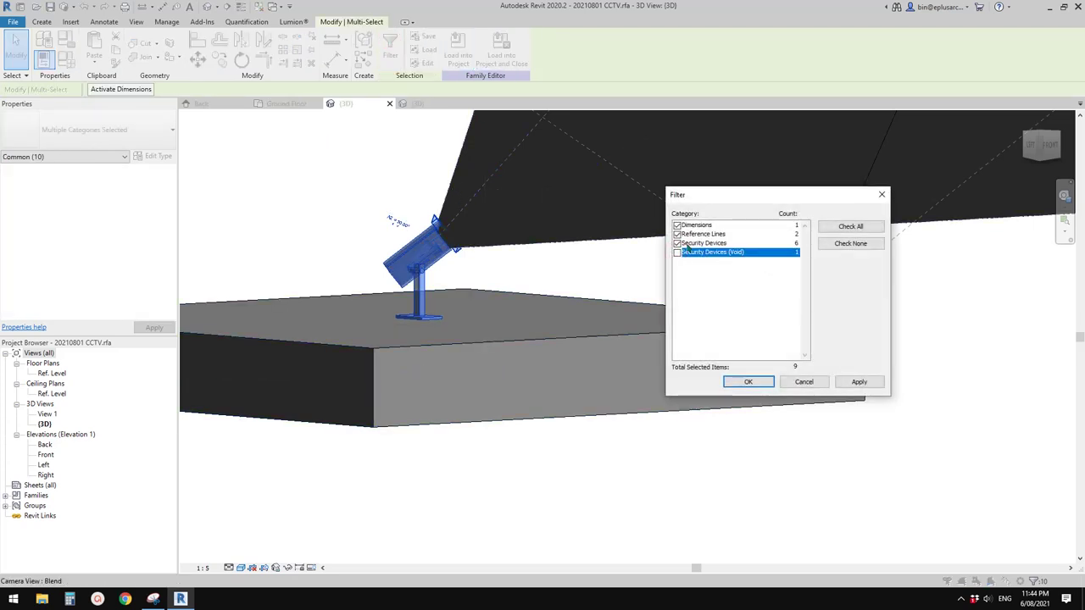
click(678, 234)
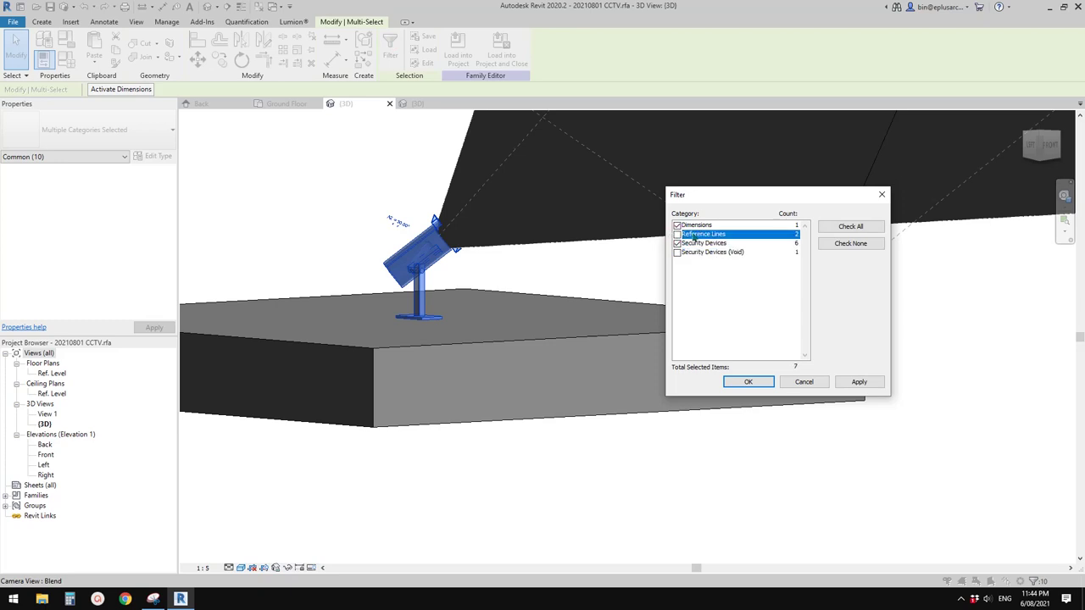
click(677, 225)
click(755, 381)
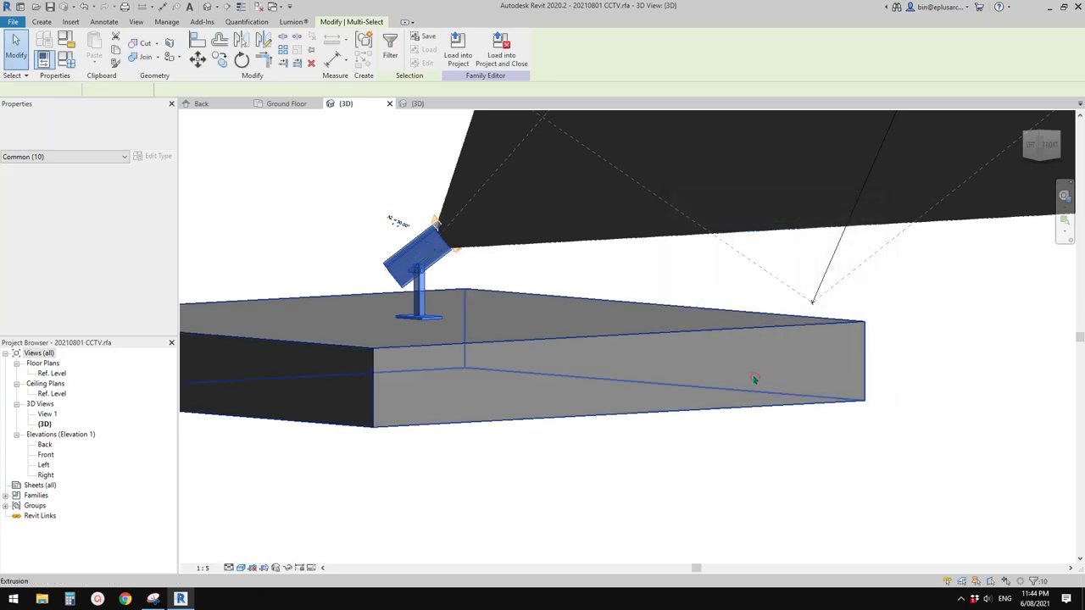
click(126, 189)
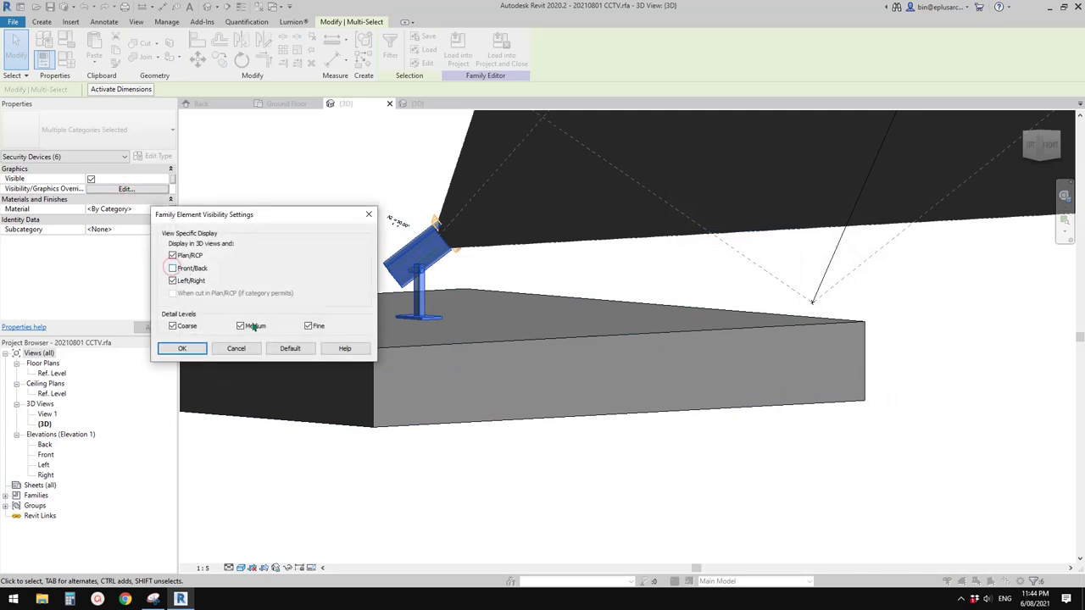
click(182, 349)
- Load the family into the project, overwriting the existing version, and open the Ground Floor plan
click(458, 49)
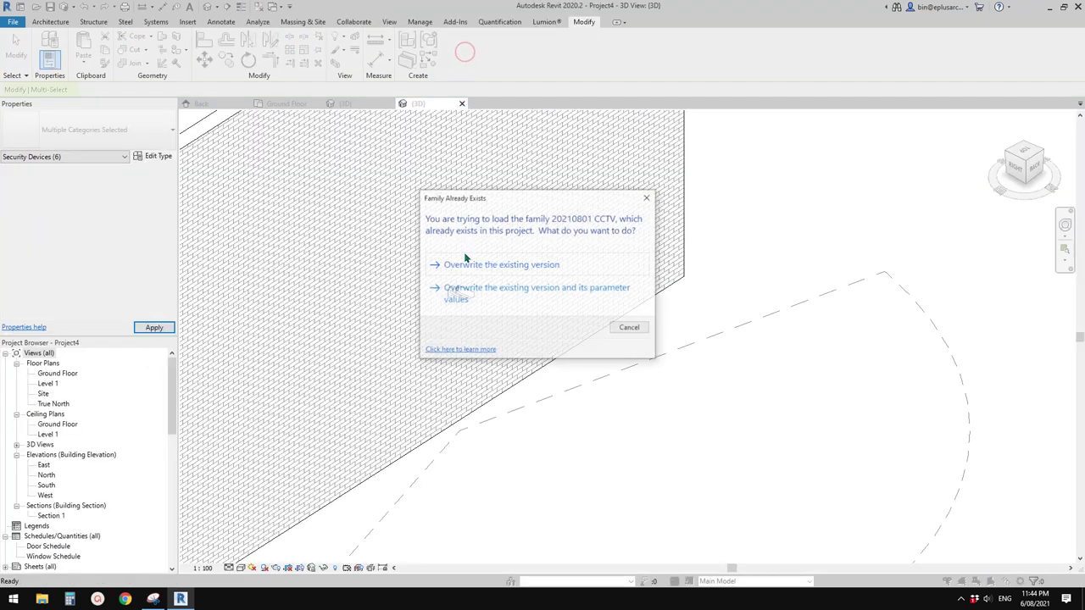
click(476, 266)
double_click(57, 373)
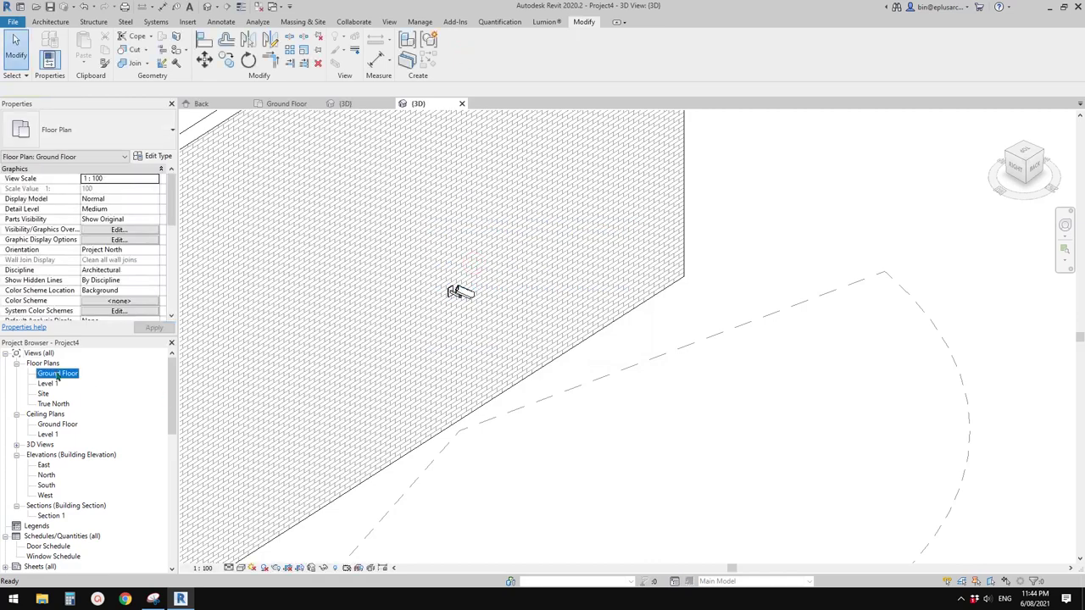
- Examine the camera's triangular plan symbol against the wall and its dashed coverage area in the Ground Floor plan
scroll(491, 338, up, 3)
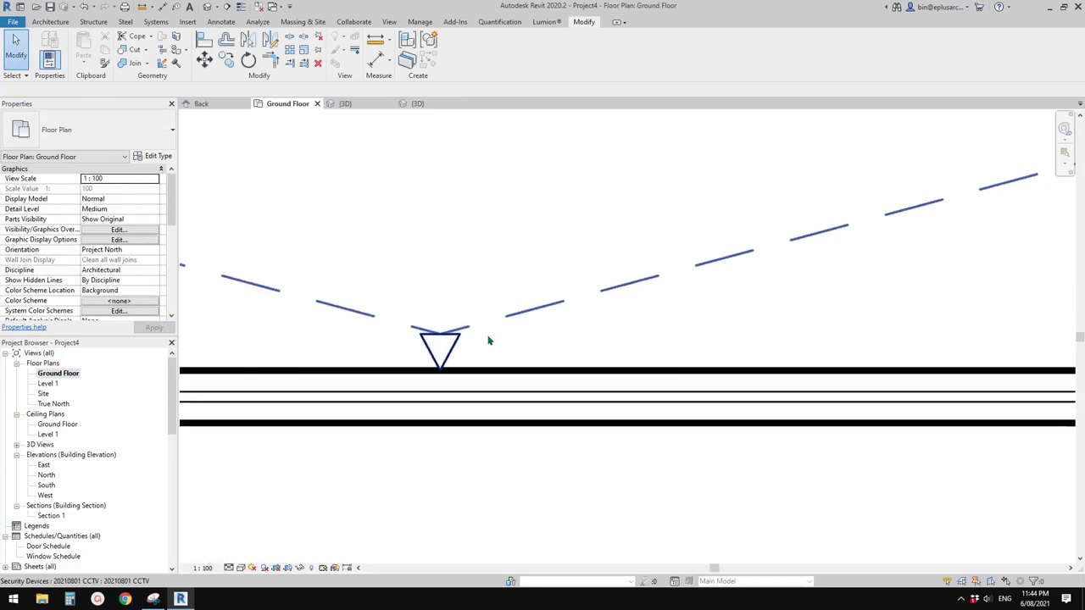
click(439, 343)
scroll(549, 359, down, 2)
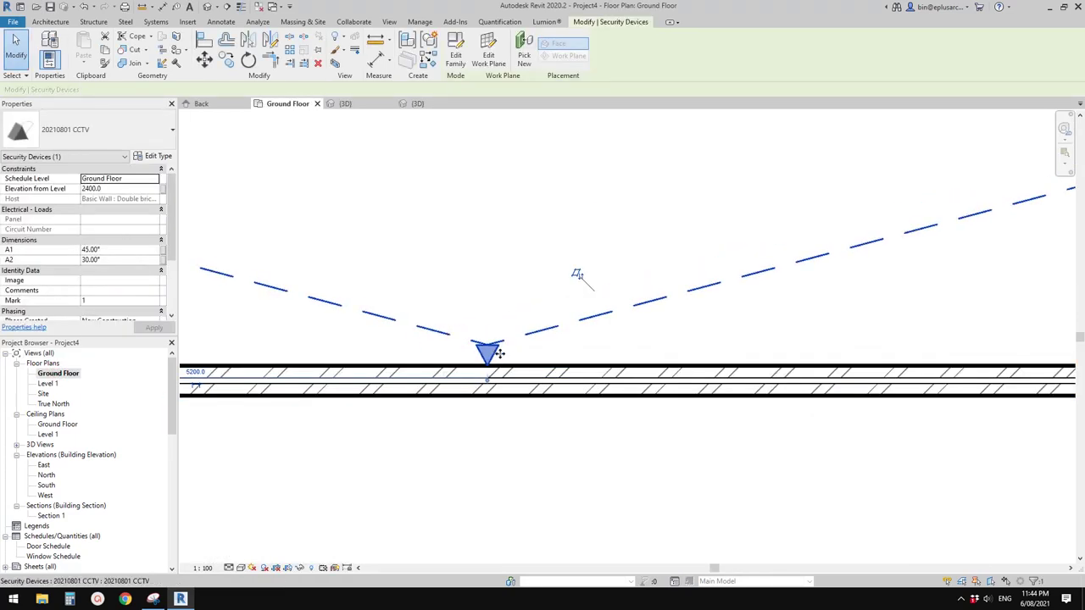
scroll(493, 351, up, 2)
scroll(480, 331, down, 3)
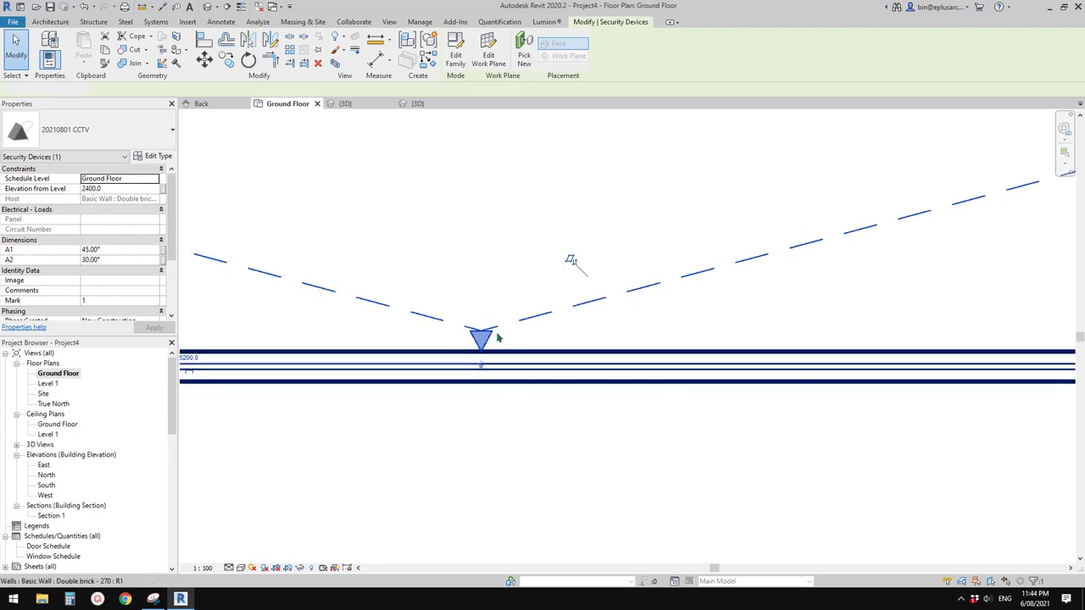
key(Escape)
scroll(497, 344, down, 2)
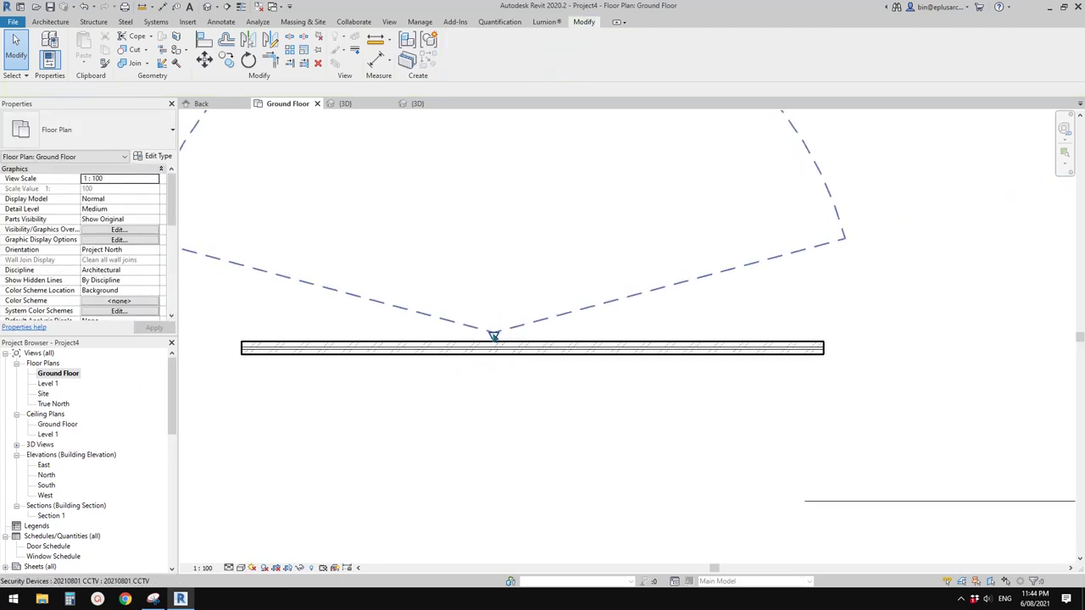
scroll(492, 333, up, 1)
- Set the camera type's View Distance to 6000 and its View Range to 120°
click(479, 333)
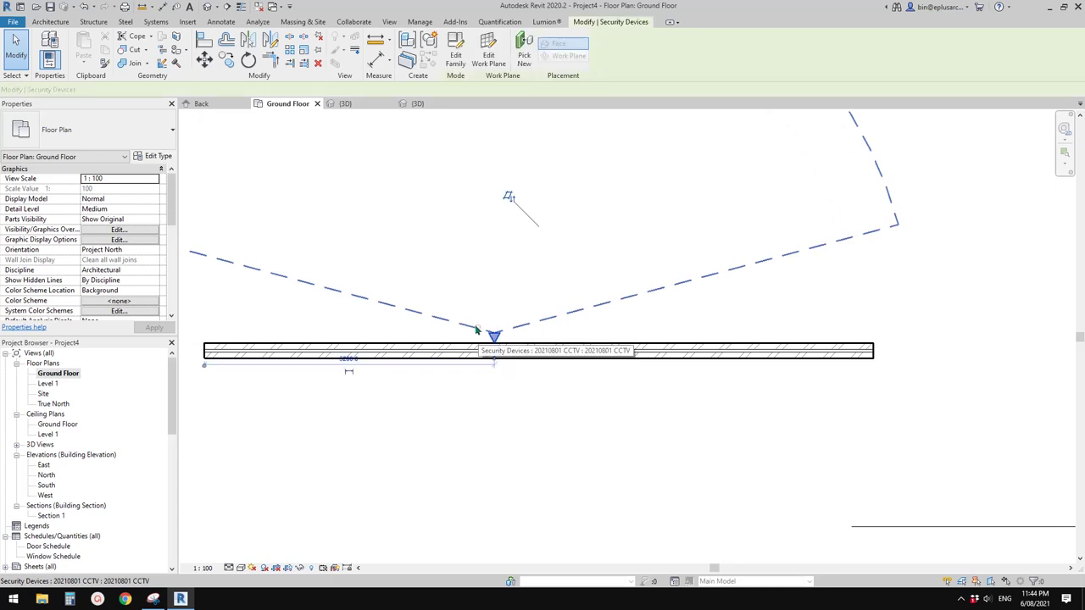
scroll(491, 332, down, 2)
middle_drag(367, 331, 356, 336)
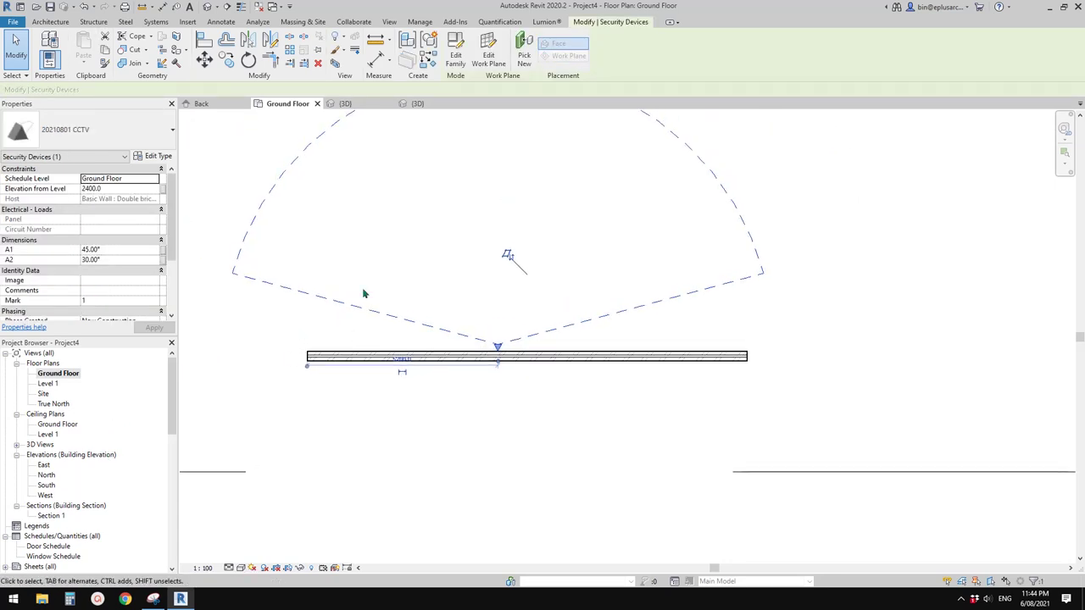
scroll(432, 294, down, 3)
middle_drag(431, 306, 425, 323)
scroll(346, 276, up, 1)
middle_drag(313, 261, 365, 264)
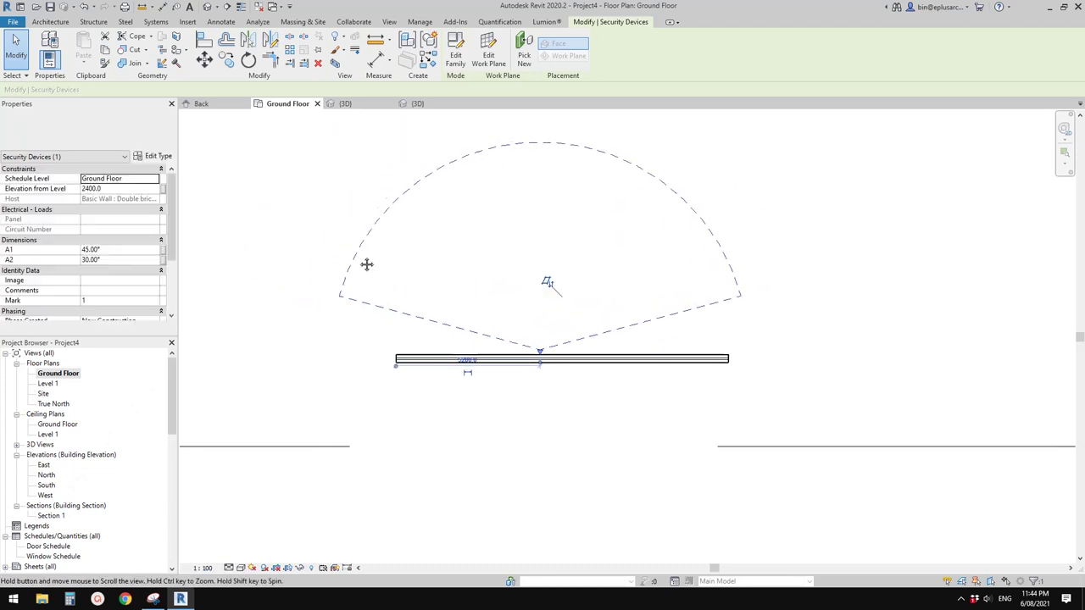
click(156, 158)
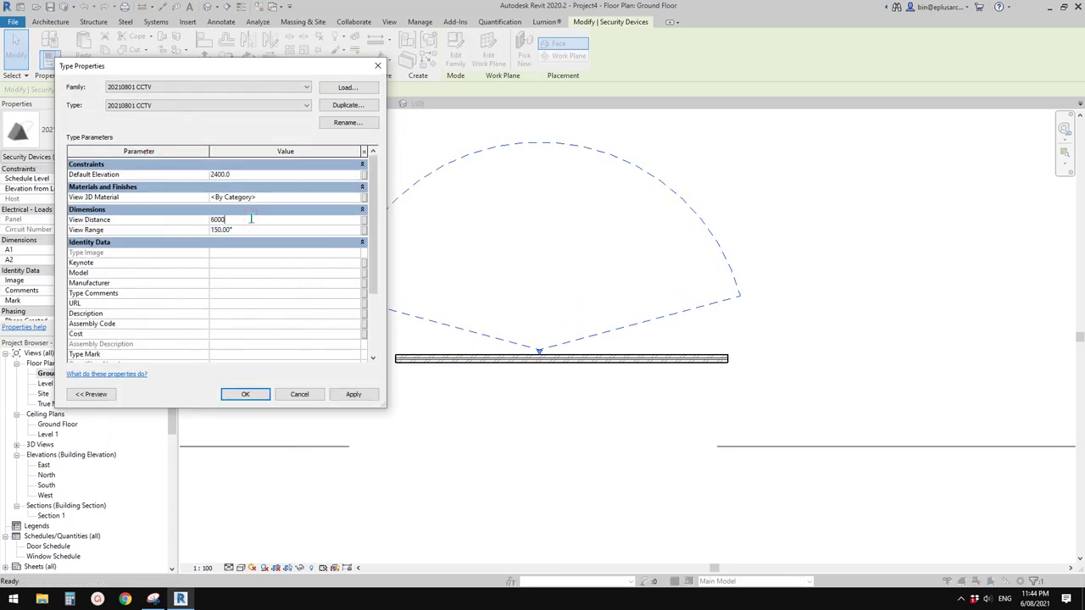
click(354, 394)
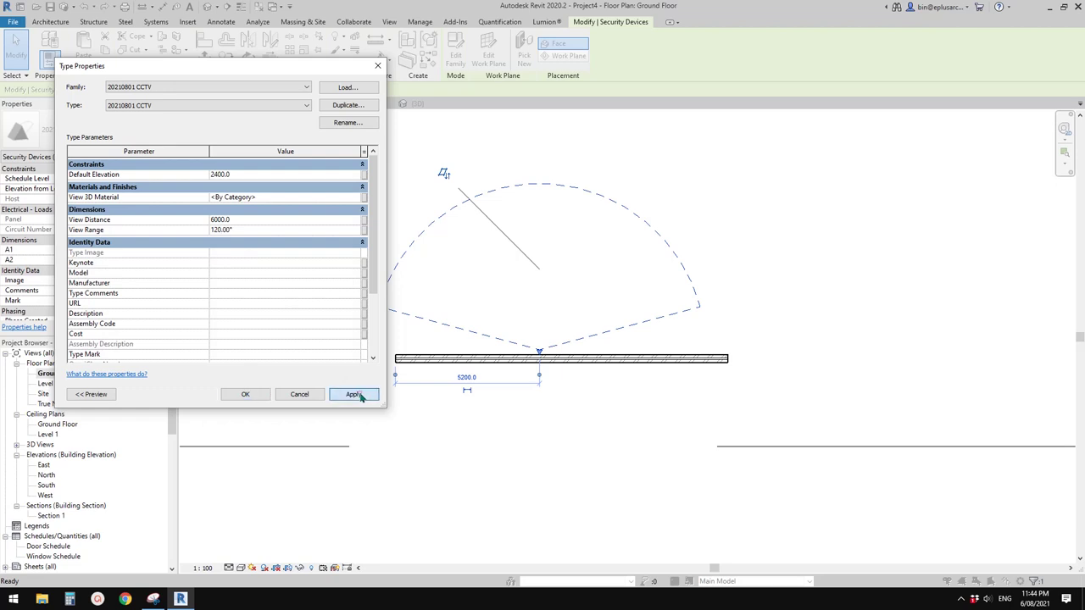
click(264, 395)
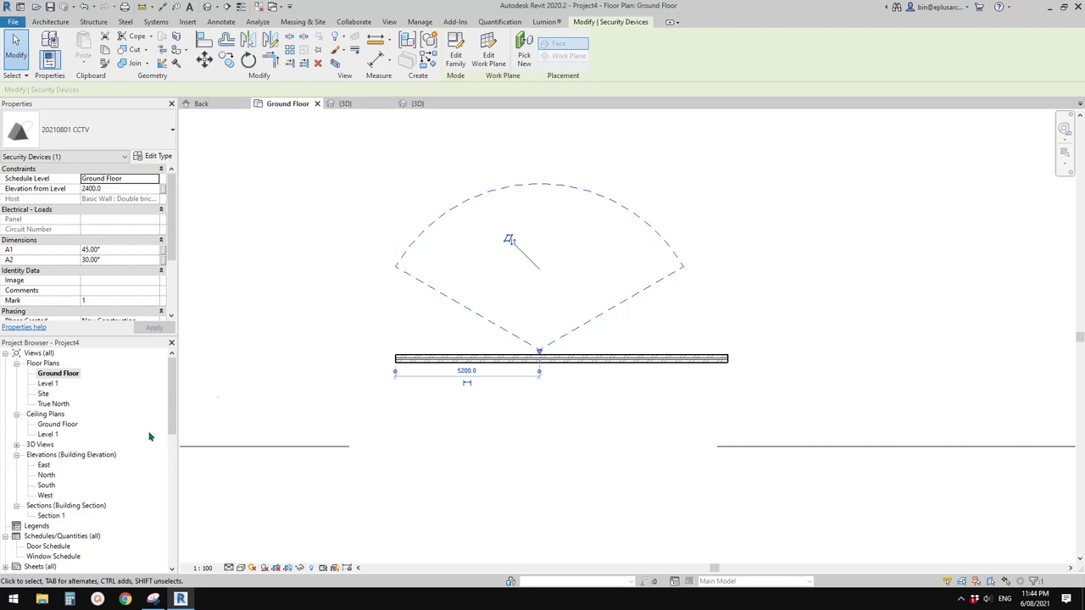
- In the 3D view, toggle the camera's View 2D off and back on, and turn on its View 3D
scroll(348, 390, down, 1)
mouse_move(347, 390)
middle_down()
mouse_move(527, 388)
mouse_move(515, 343)
middle_up()
key(Escape)
click(208, 7)
scroll(513, 331, down, 2)
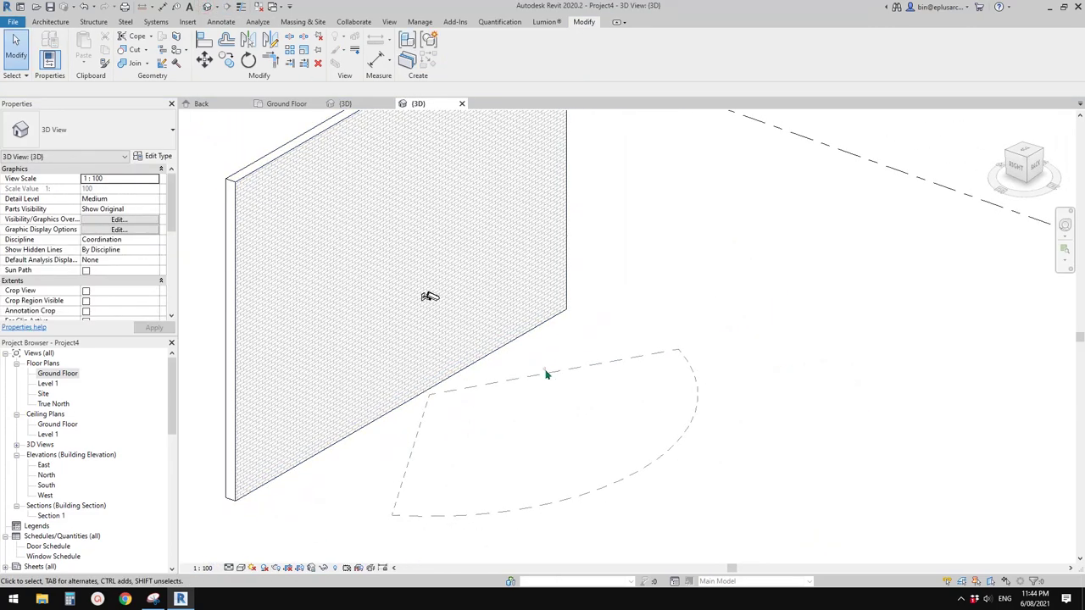
click(547, 363)
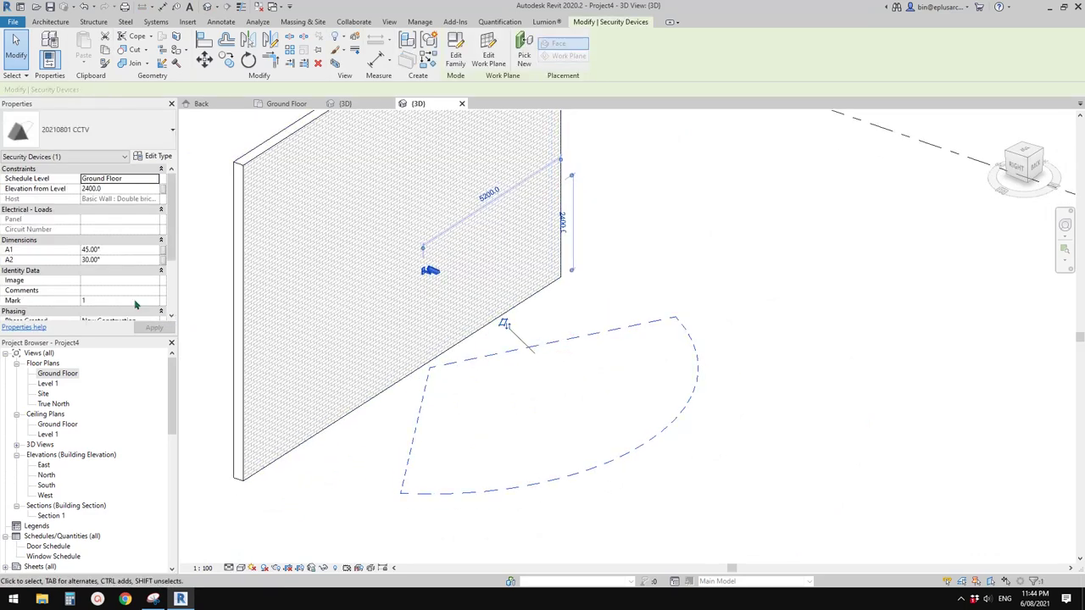
scroll(136, 302, down, 3)
click(85, 291)
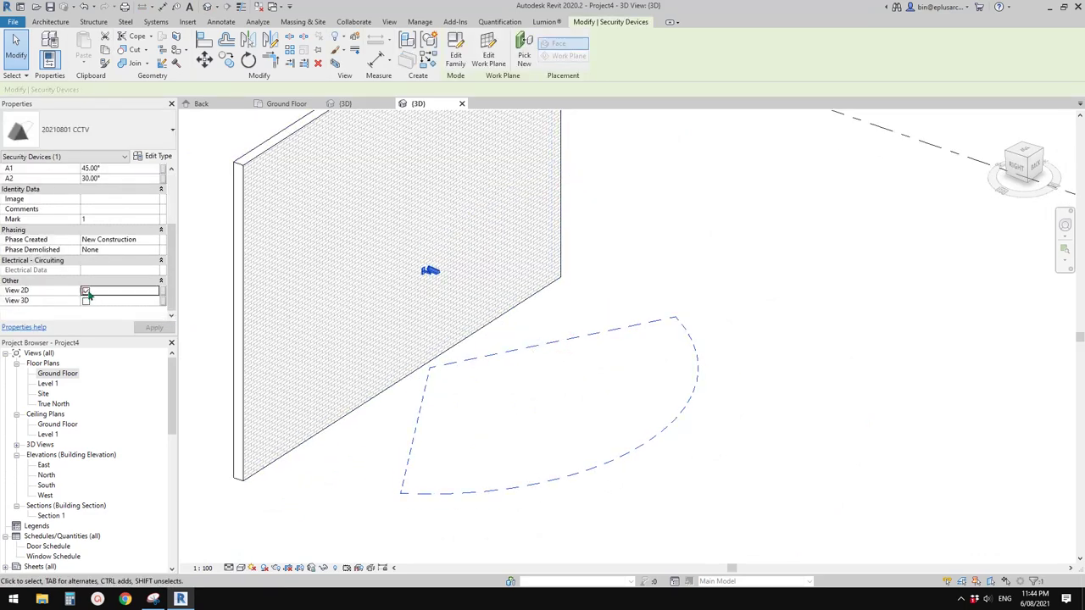
click(86, 292)
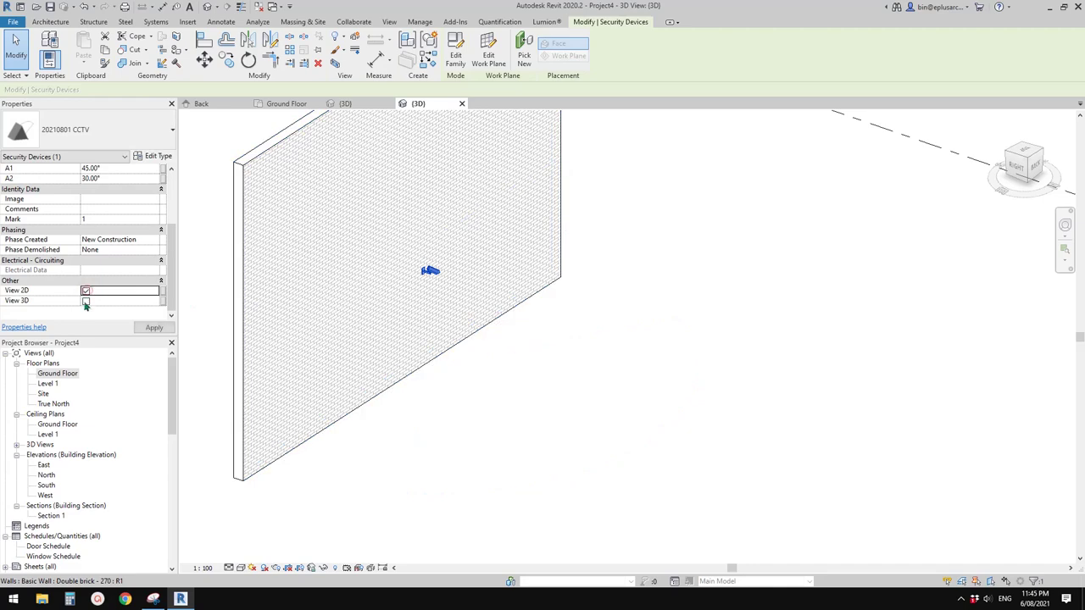
scroll(406, 331, down, 1)
shift+middle_drag(463, 345, 462, 313)
- Test the camera's A1 angle at 30° and set it to 120°, checking the view cone from another side
click(116, 209)
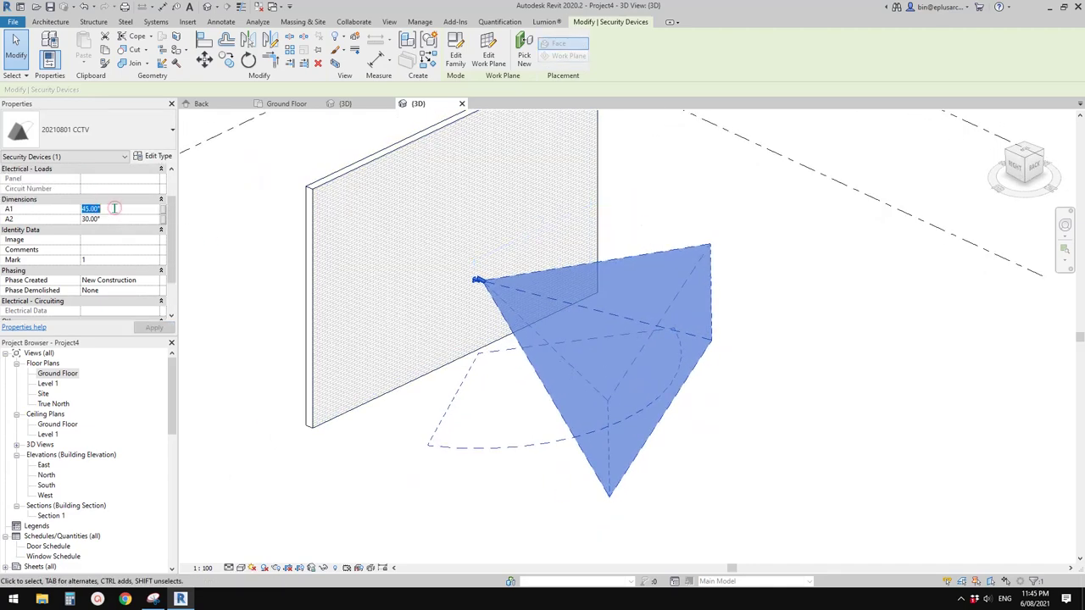
key(Return)
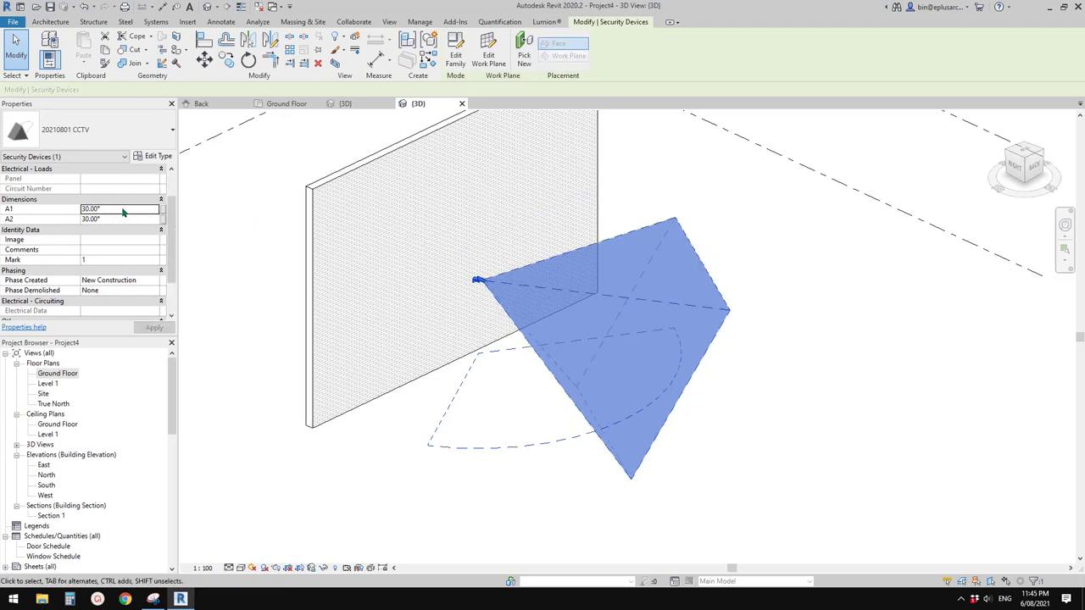
click(121, 209)
text(120)
key(Return)
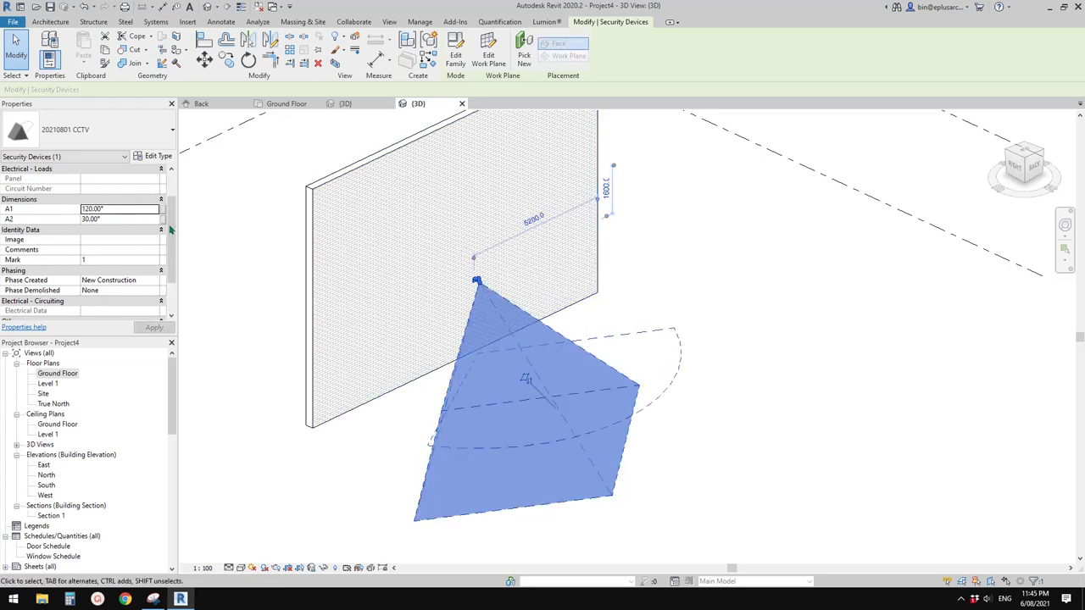
click(124, 220)
shift+middle_drag(412, 259, 459, 296)
key(Escape)
scroll(555, 318, down, 1)
middle_drag(564, 322, 373, 314)
scroll(578, 341, up, 1)
- Create a new material in the Material Browser for the camera type's View 3D Material
click(513, 356)
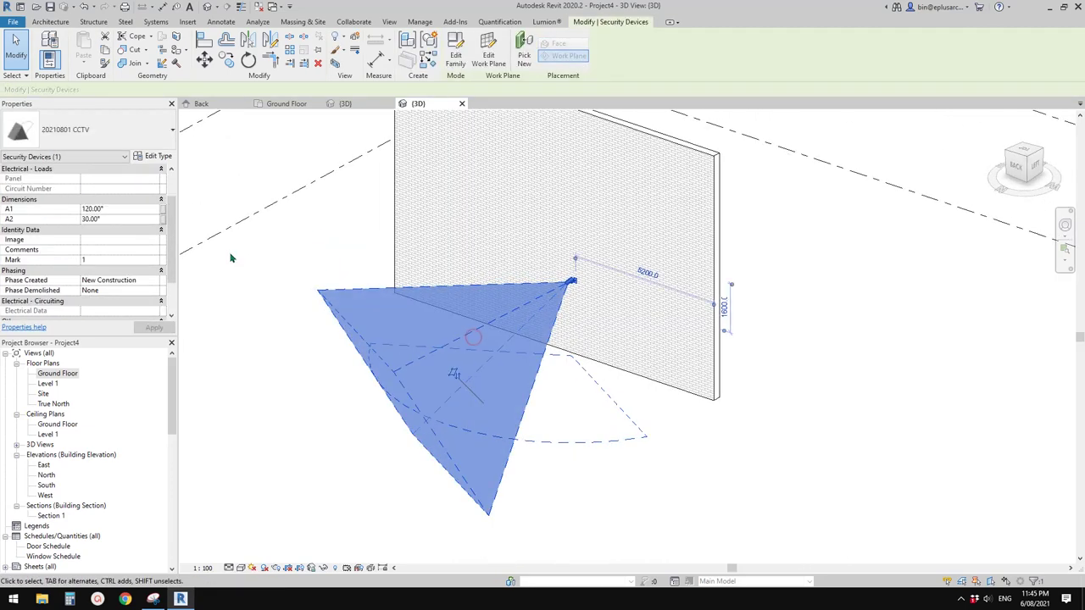
click(153, 156)
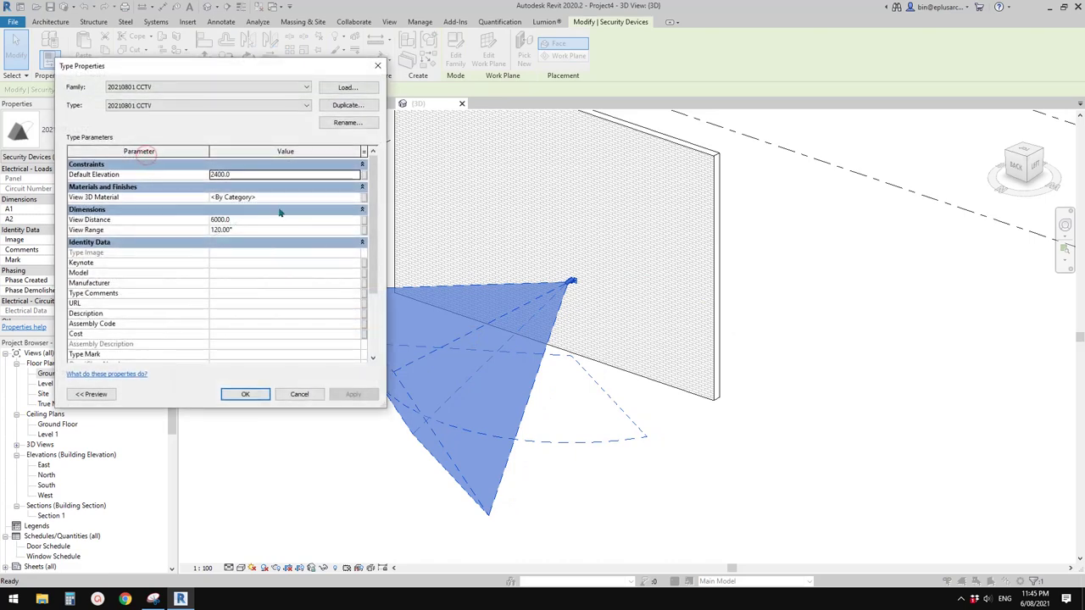
click(287, 197)
click(357, 198)
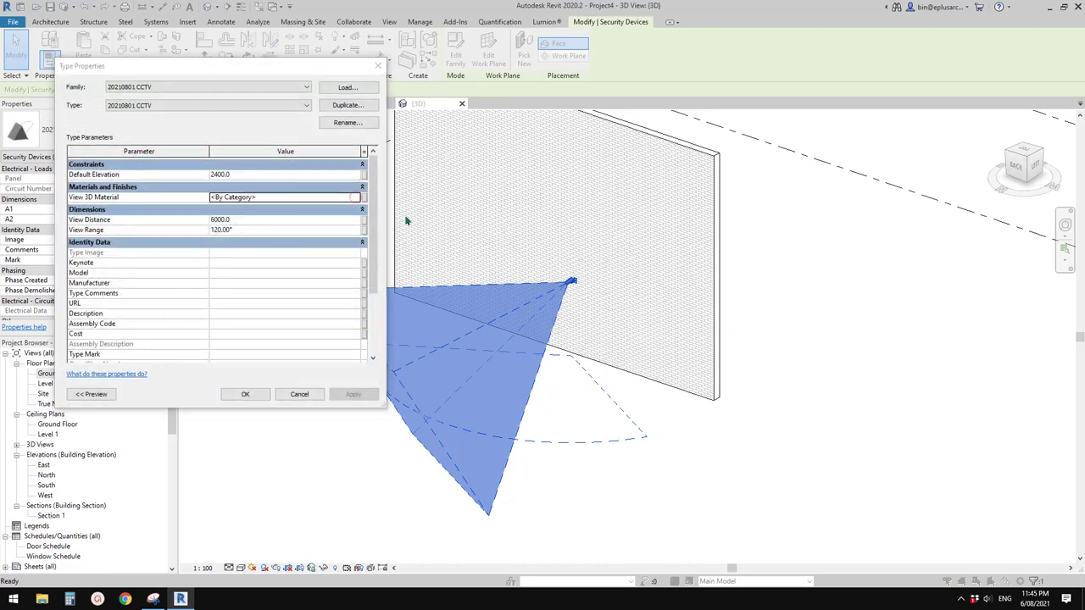
click(237, 481)
click(259, 493)
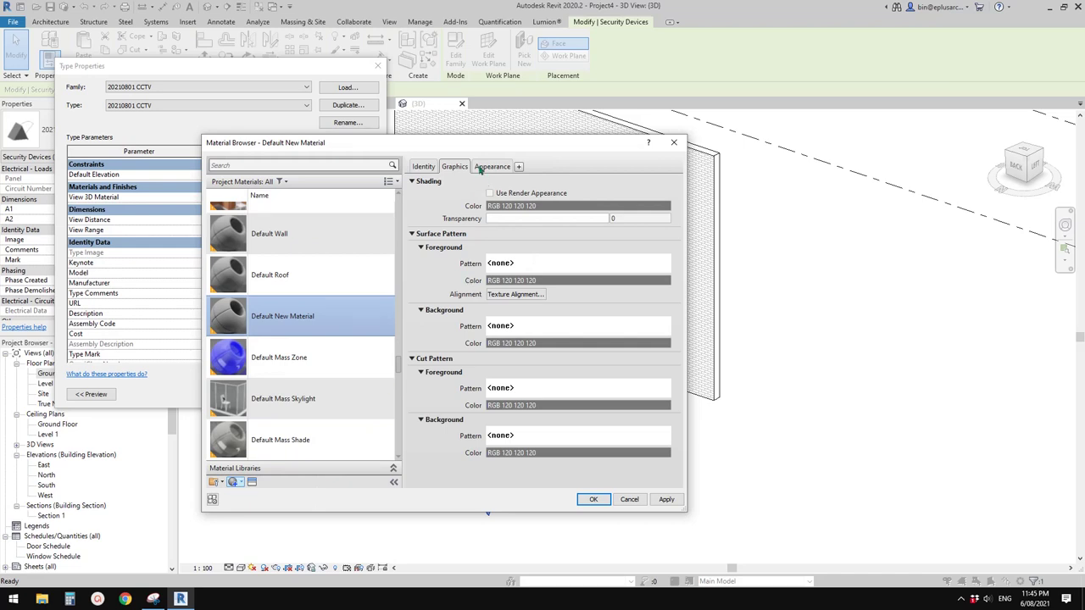
- Enable transparency with an amount of 30 for the new material, use its render appearance for shading, and apply it to the camera type
click(482, 167)
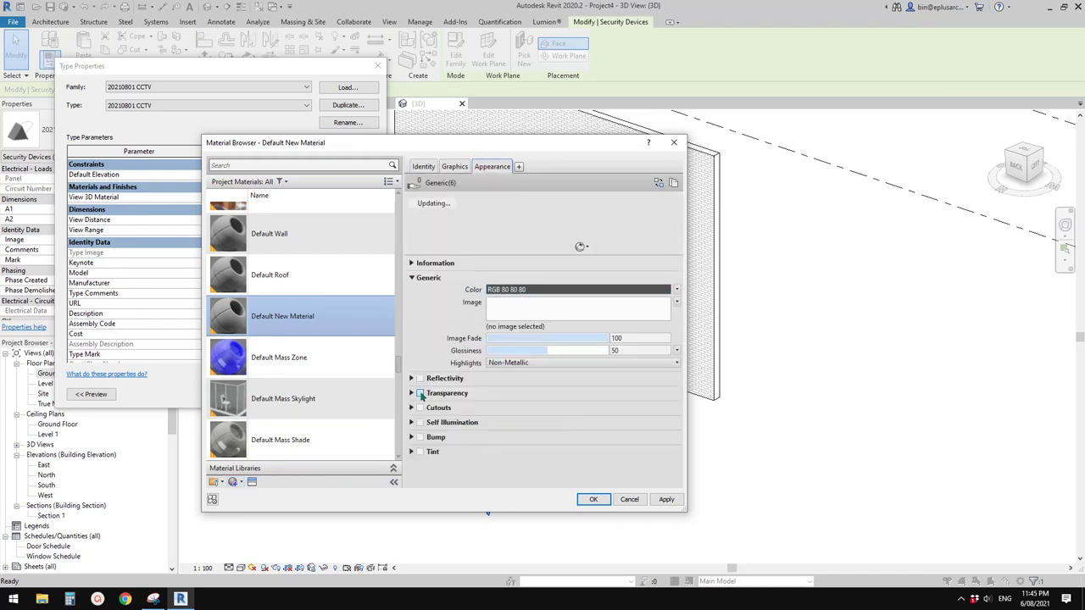
click(421, 395)
scroll(471, 180, down, 2)
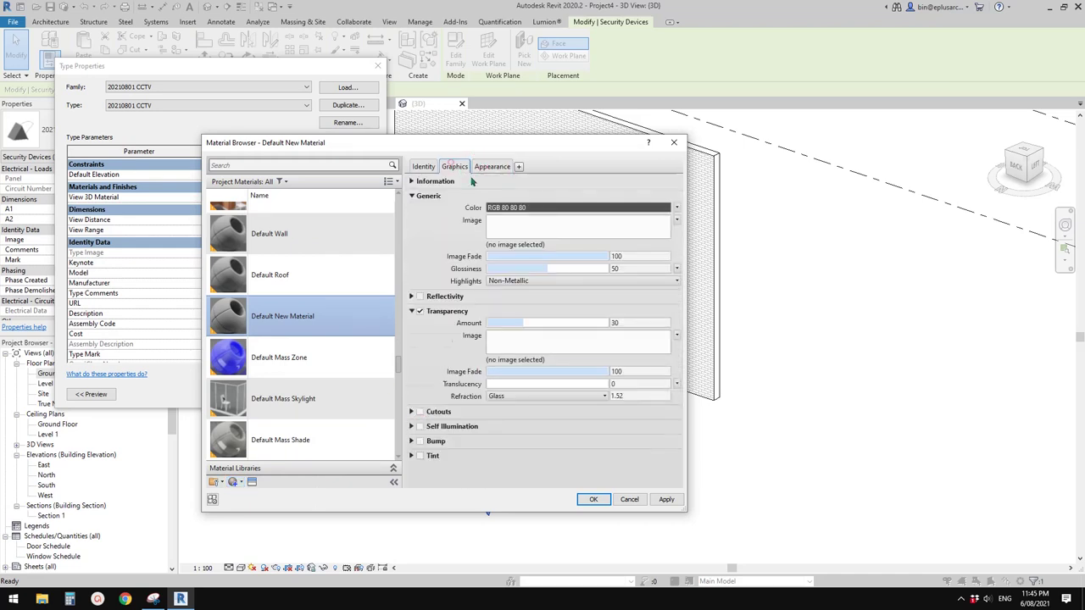
click(490, 193)
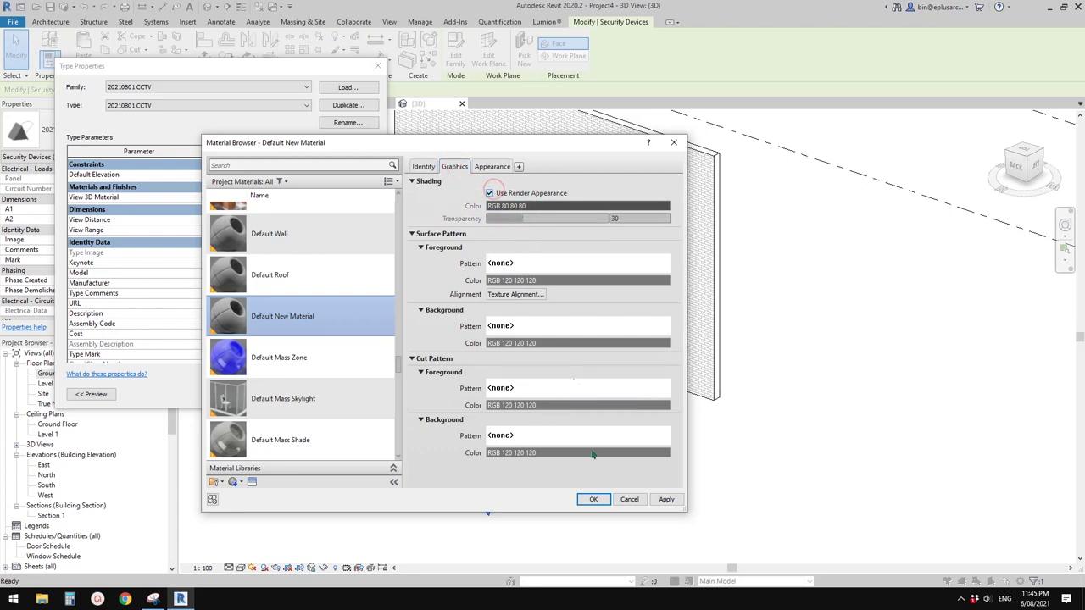
click(594, 499)
click(245, 392)
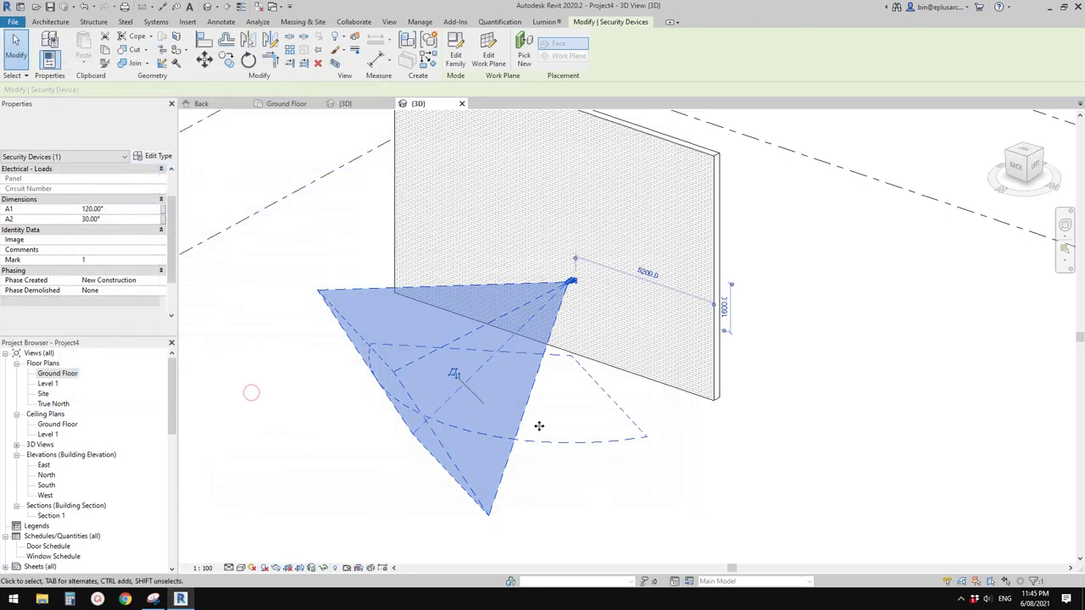
- Examine the camera's transparent 3D view cone and dashed 2D coverage area against the wall from several angles
click(630, 481)
shift+middle_drag(630, 481, 746, 461)
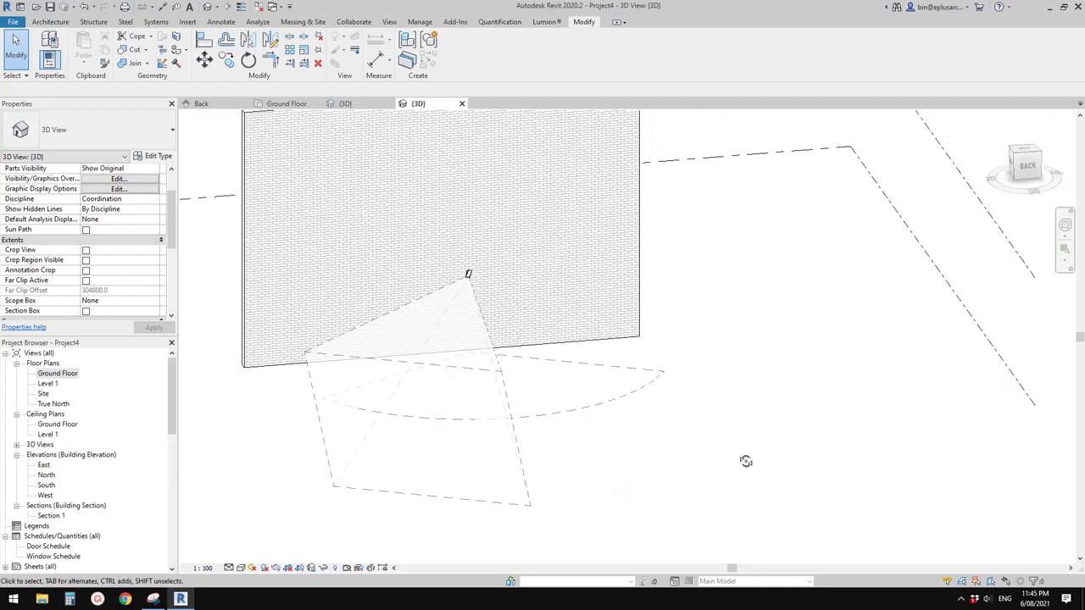
mouse_move(633, 435)
shift+middle_down()
mouse_move(693, 429)
mouse_move(500, 382)
mouse_move(534, 382)
mouse_move(559, 288)
mouse_move(607, 291)
mouse_move(611, 212)
mouse_move(506, 417)
shift+middle_up()
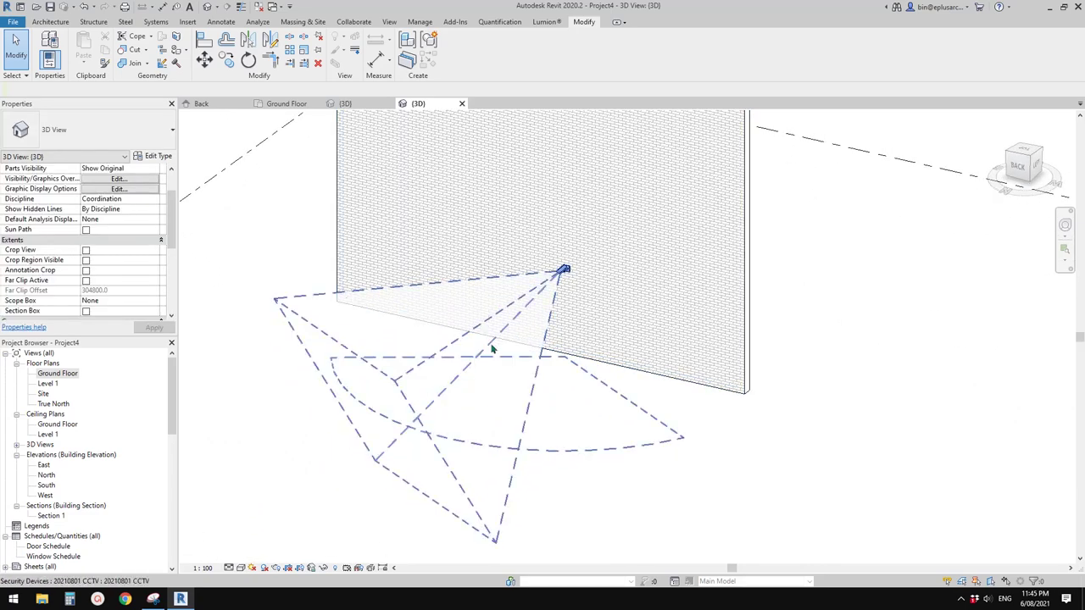
click(489, 352)
mouse_move(507, 371)
shift+middle_down()
mouse_move(504, 392)
mouse_move(518, 397)
mouse_move(498, 393)
mouse_move(534, 386)
mouse_move(521, 356)
mouse_move(628, 360)
mouse_move(603, 355)
shift+middle_up()
scroll(503, 390, up, 1)
key(Escape)
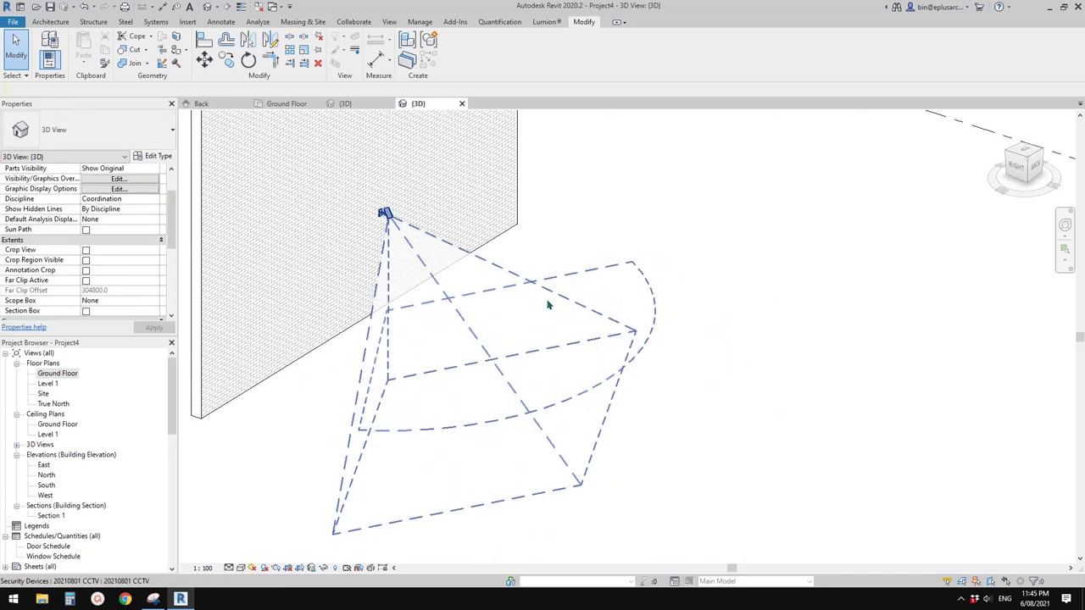
mouse_move(545, 310)
shift+middle_down()
mouse_move(450, 310)
mouse_move(456, 326)
shift+middle_up()
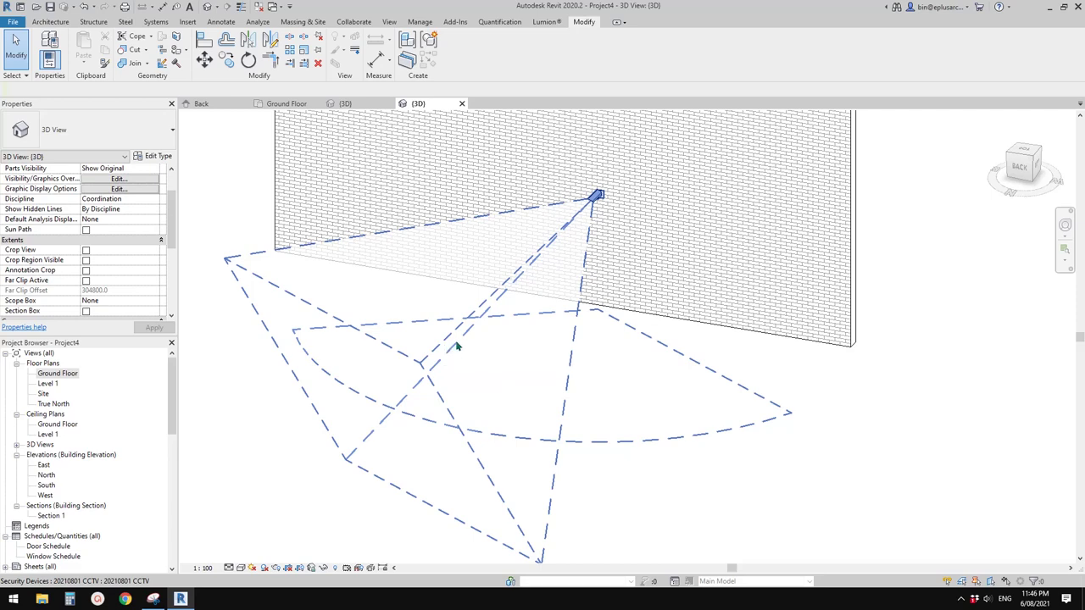
mouse_move(462, 339)
shift+middle_down()
mouse_move(496, 356)
mouse_move(616, 322)
mouse_move(449, 354)
shift+middle_up()
scroll(546, 259, up, 1)
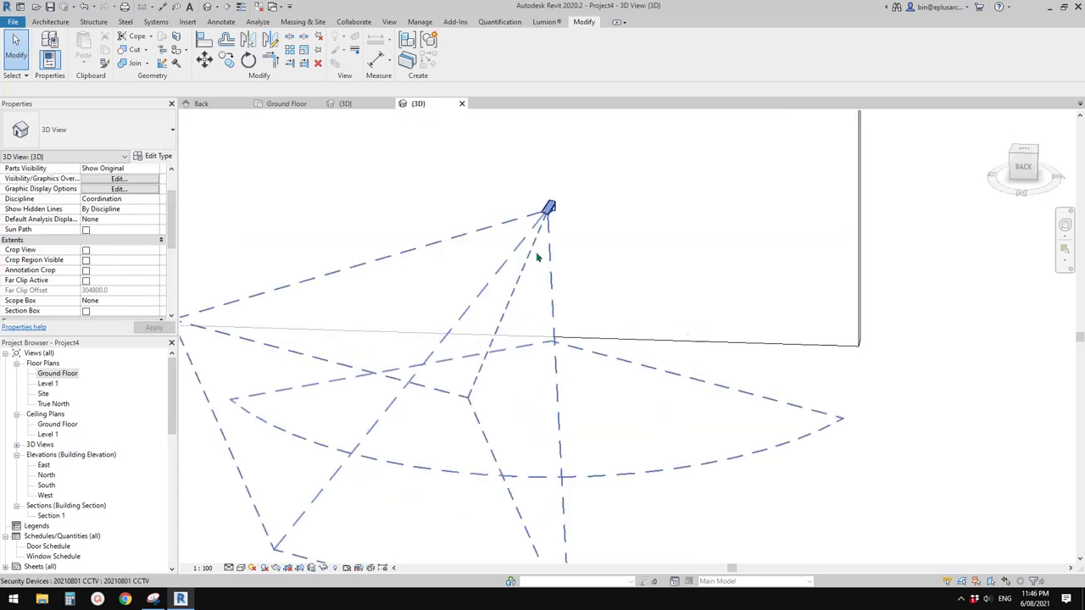
click(554, 235)
scroll(550, 263, down, 1)
shift+middle_drag(546, 300, 547, 269)
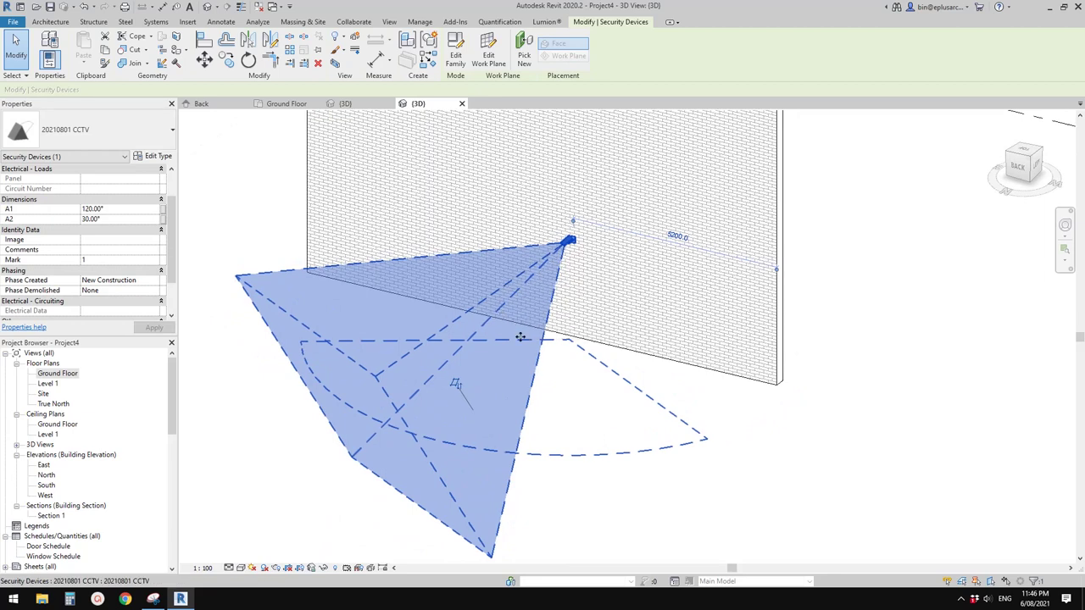
key(Escape)
scroll(523, 355, up, 3)
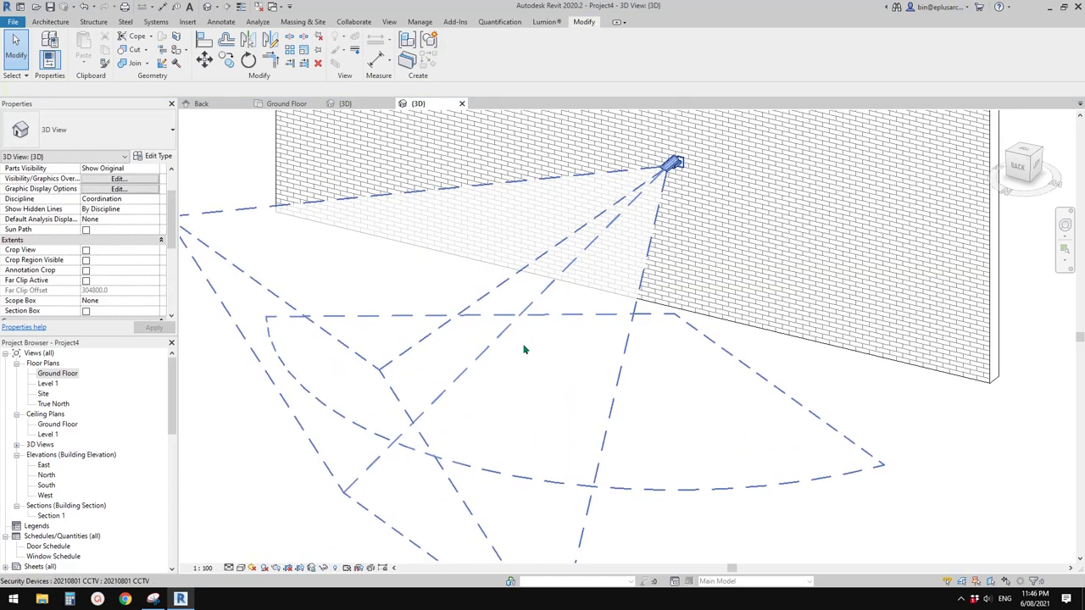
scroll(525, 356, down, 1)
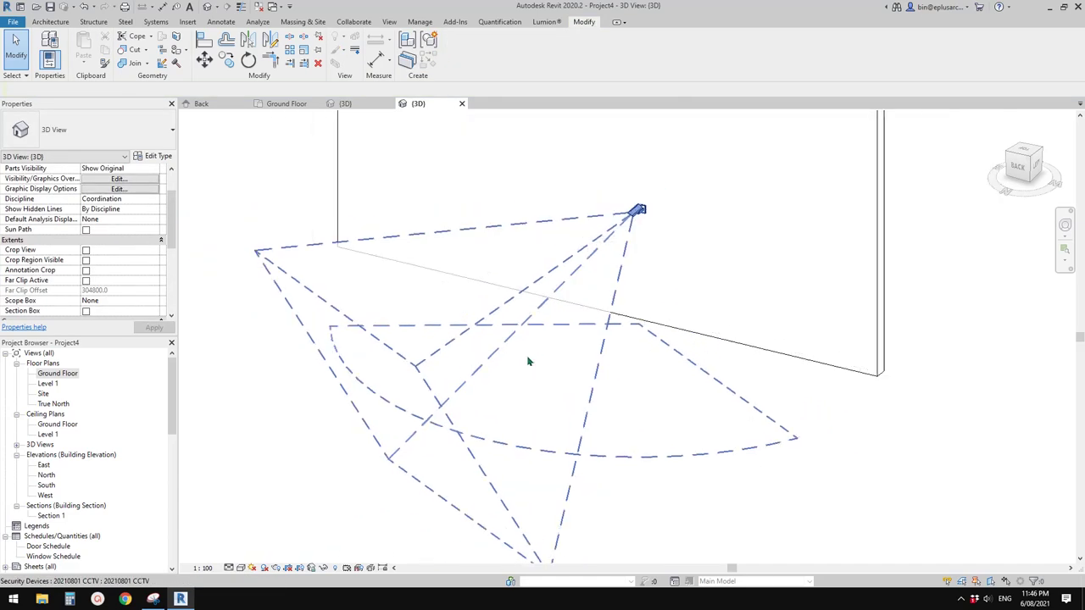